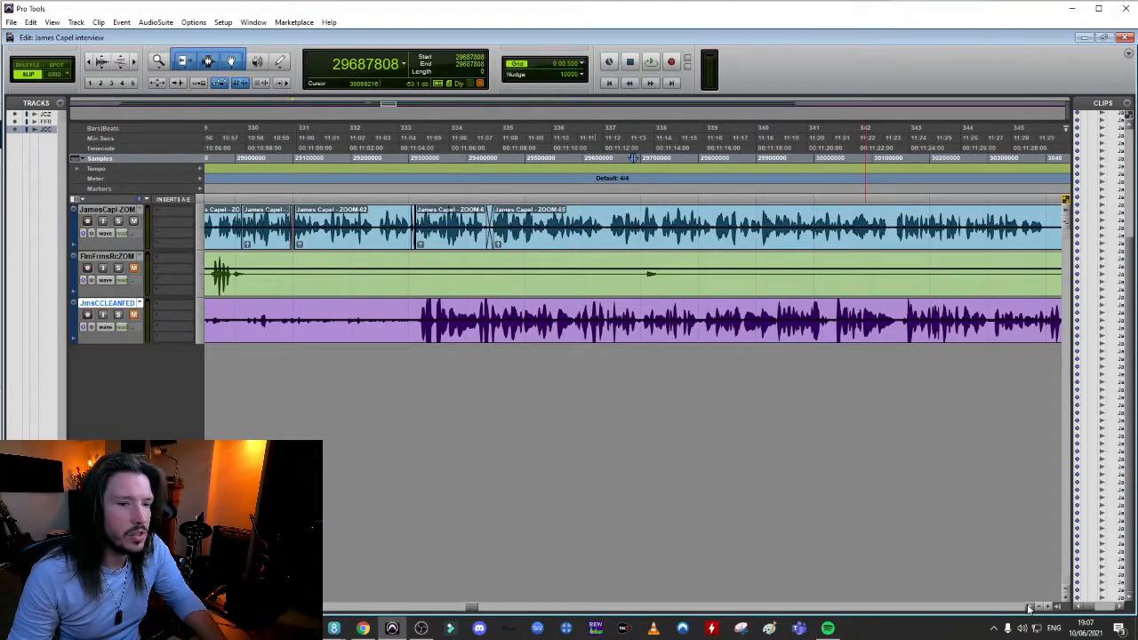
Play the interview from sample 29501440, near 11:08, following the interviewee's blue track until the speech ends around 11:28
scroll(1028, 608, right, 4)
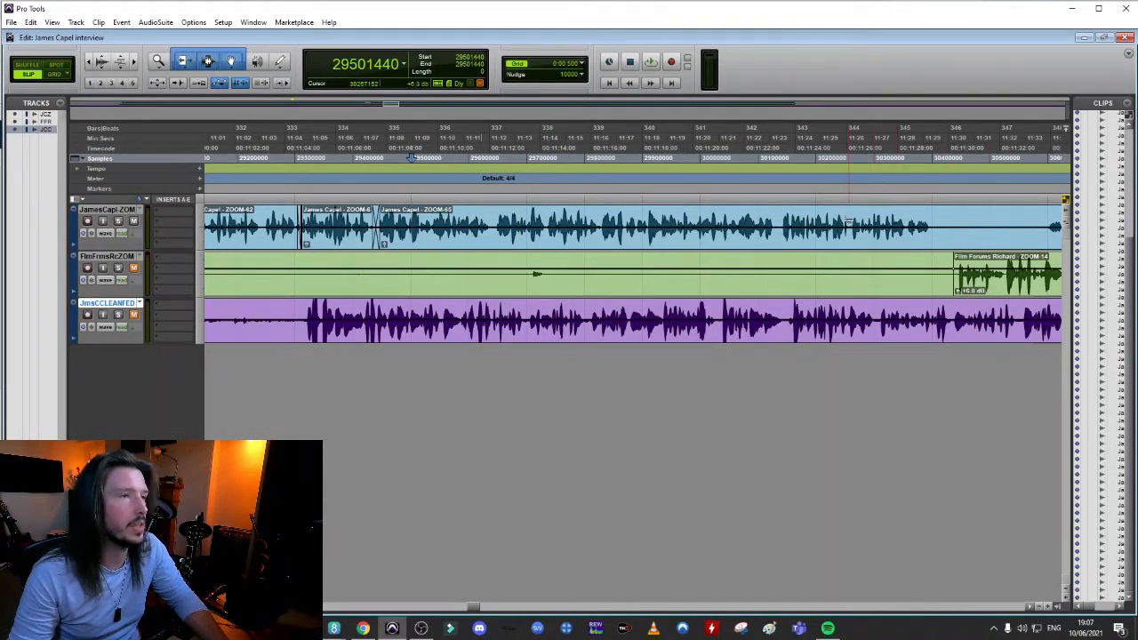
key(space)
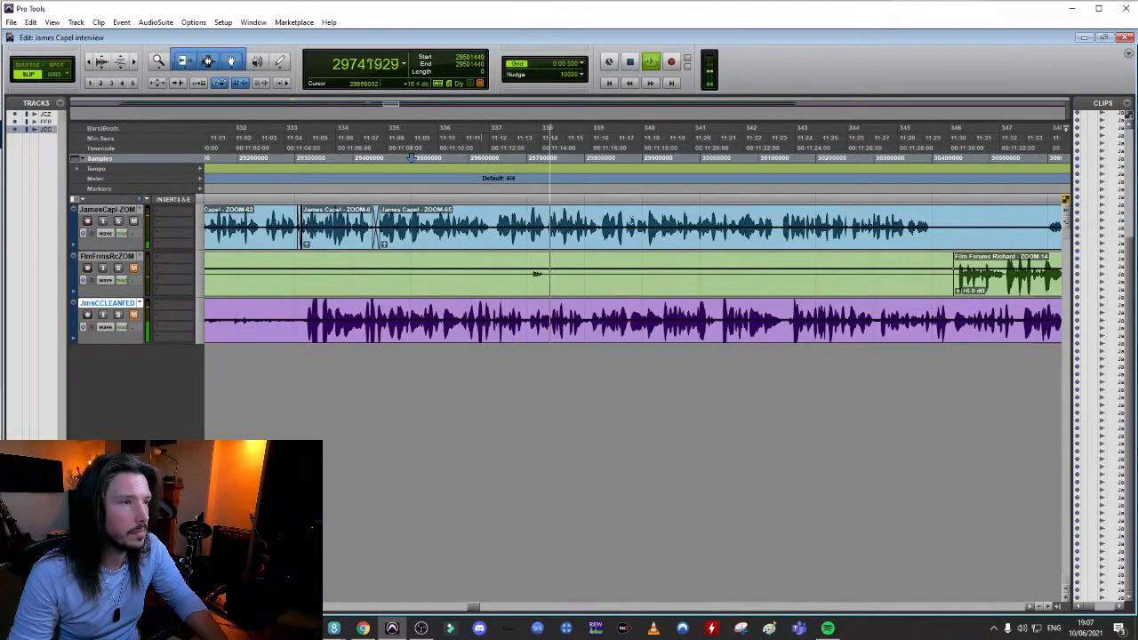
click(1030, 609)
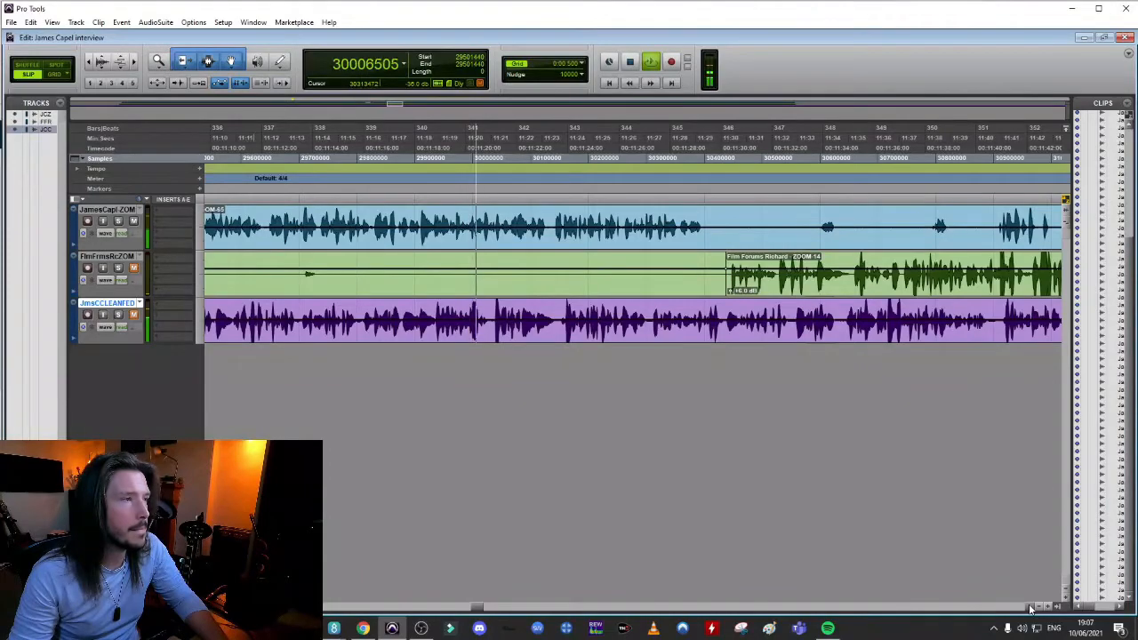
click(1030, 609)
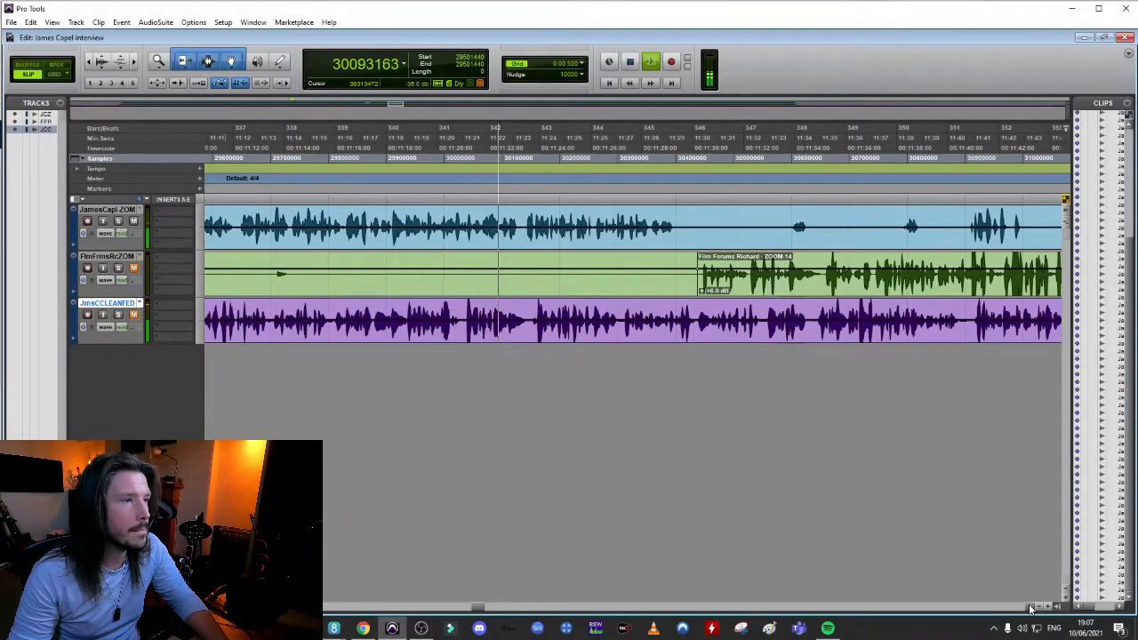
click(1030, 608)
click(1030, 608)
click(1031, 608)
click(1030, 609)
click(1030, 609)
click(1030, 609)
click(1030, 609)
click(1030, 609)
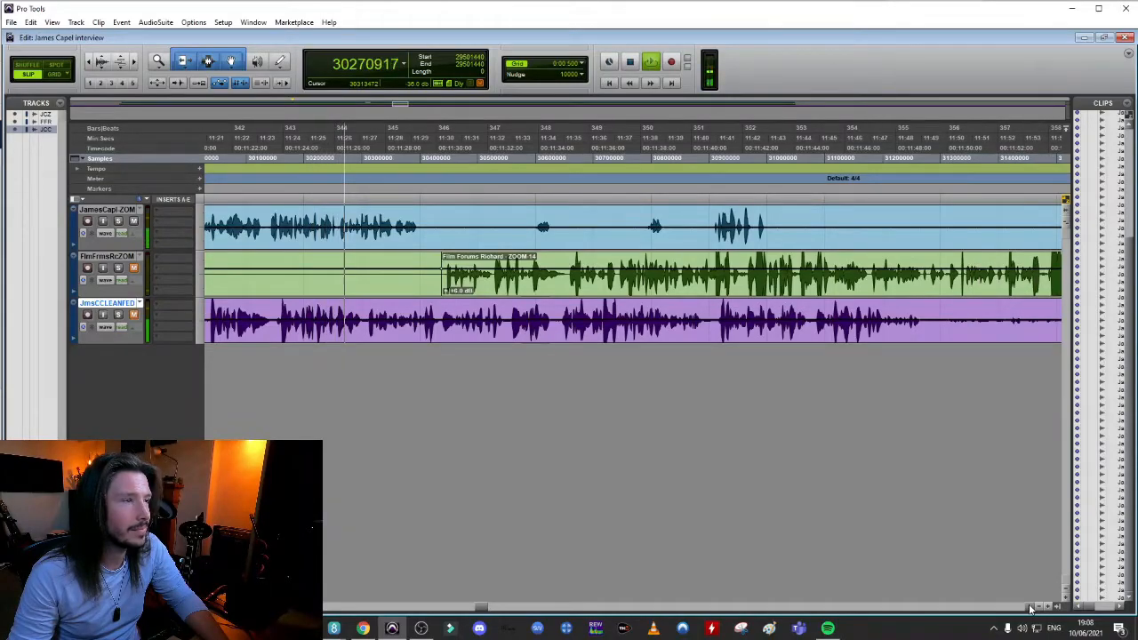
click(1030, 609)
click(1030, 609)
click(1030, 609)
click(1030, 609)
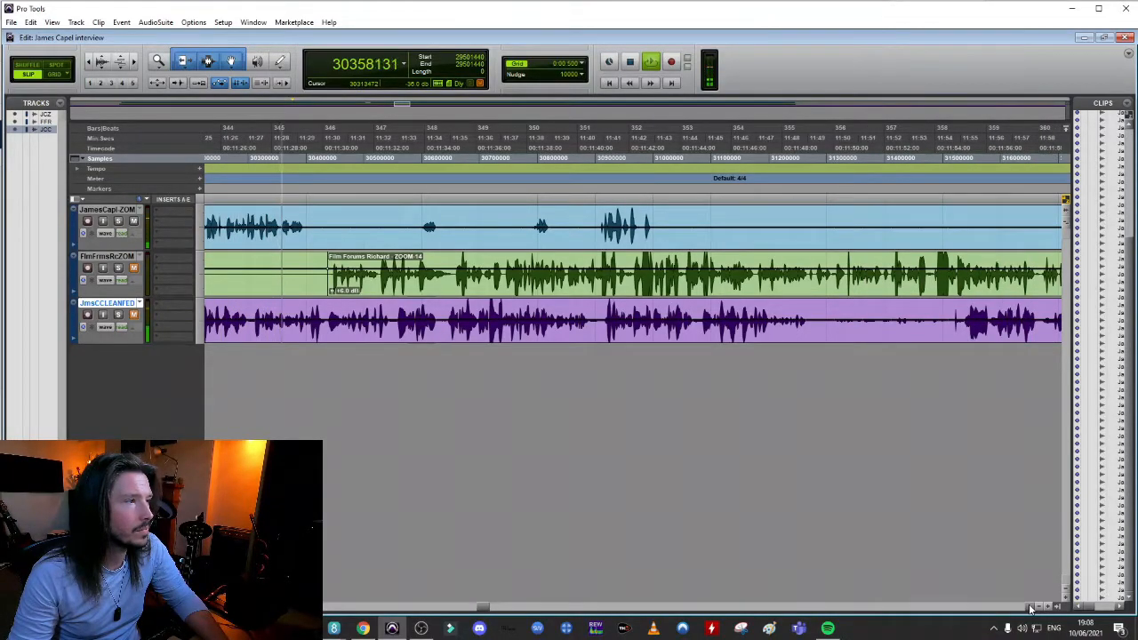
key(space)
Locate where the interviewee's speech resumes near 12:03 and listen from sample 31899136
click(802, 226)
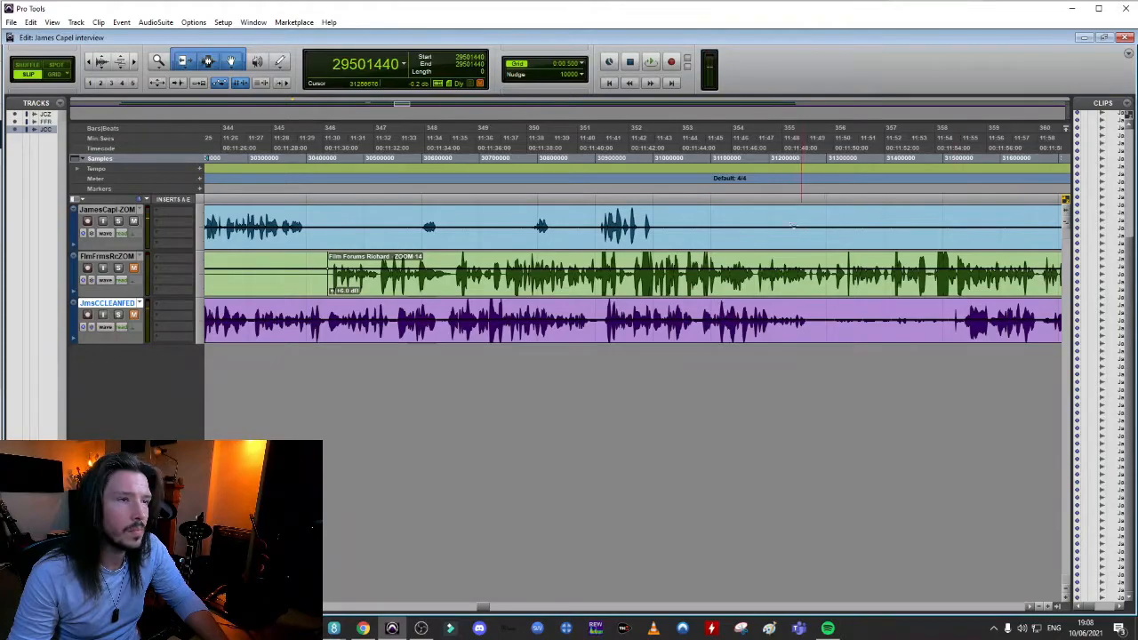
key(r)
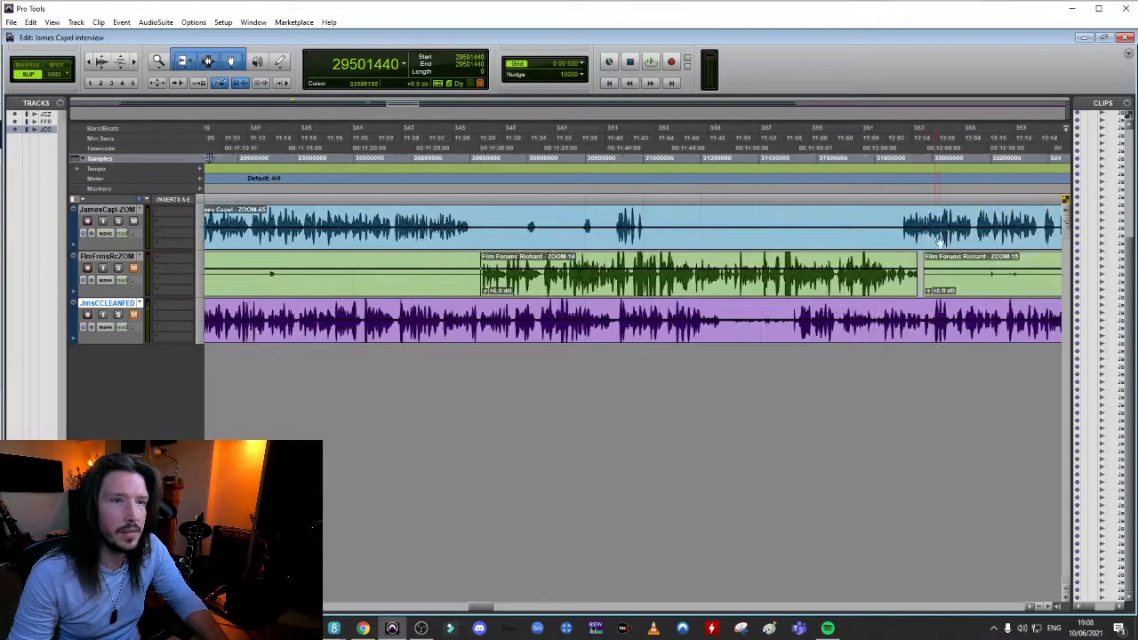
key(r)
click(781, 217)
key(t)
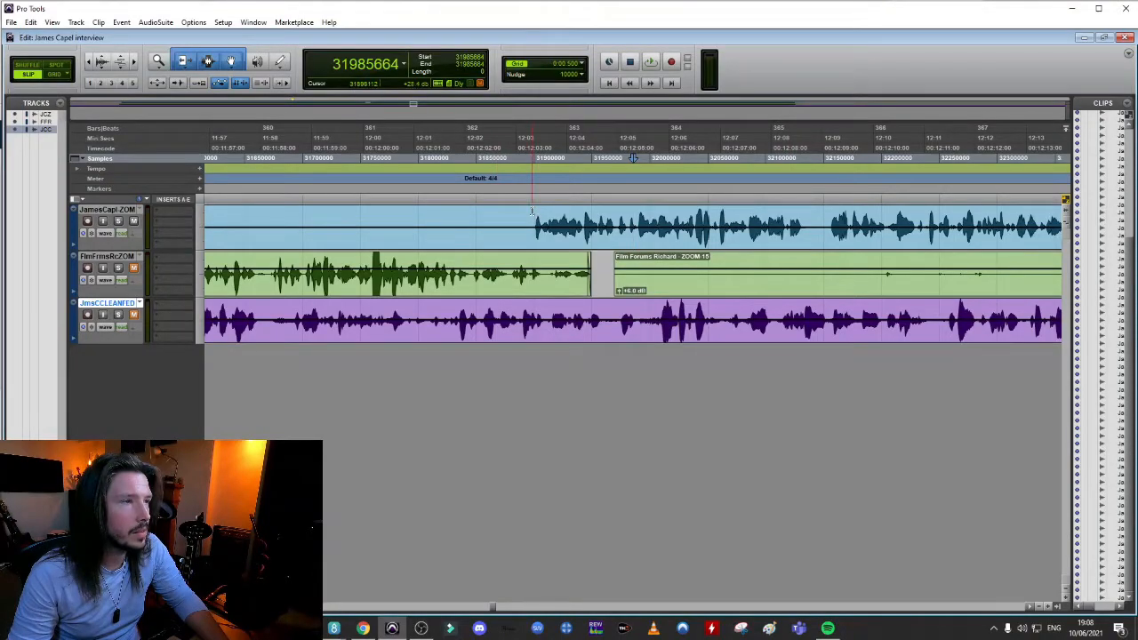
key(space)
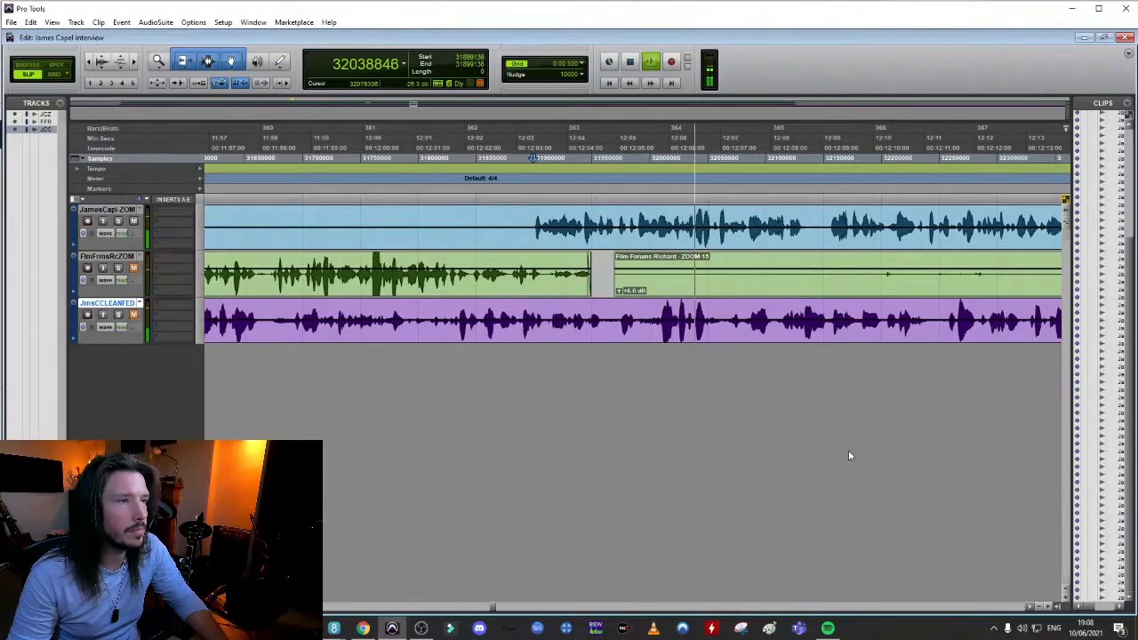
click(1031, 607)
click(1030, 607)
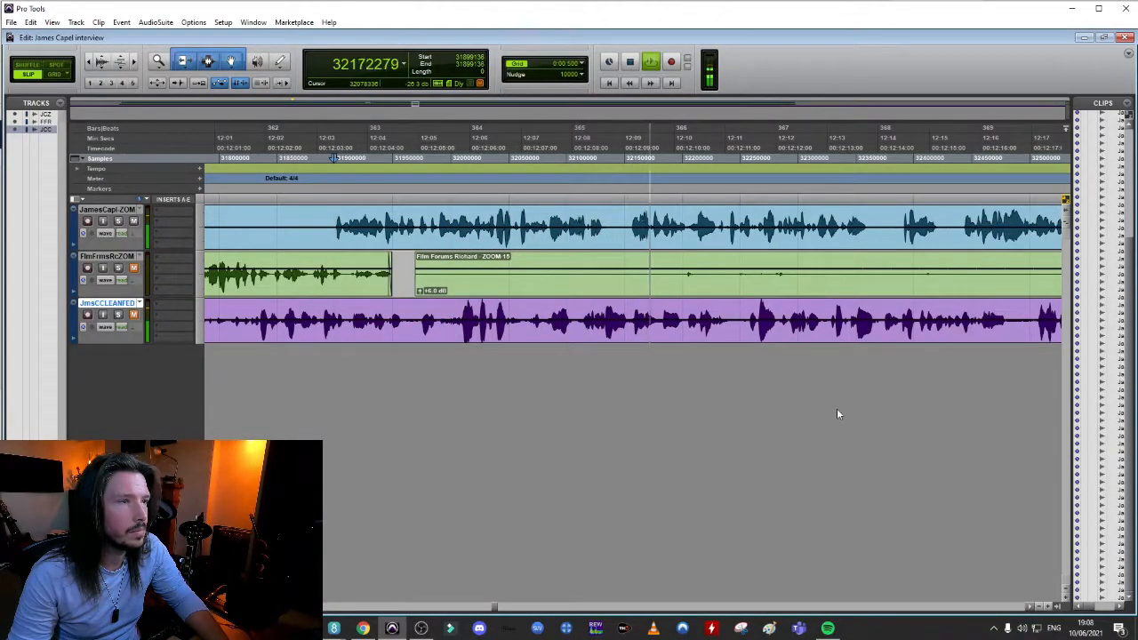
key(space)
Split the interviewee's clip at sample 32154112 and shift the following part earlier to 32138240 to shorten the pause
click(630, 219)
key(ctrl+e)
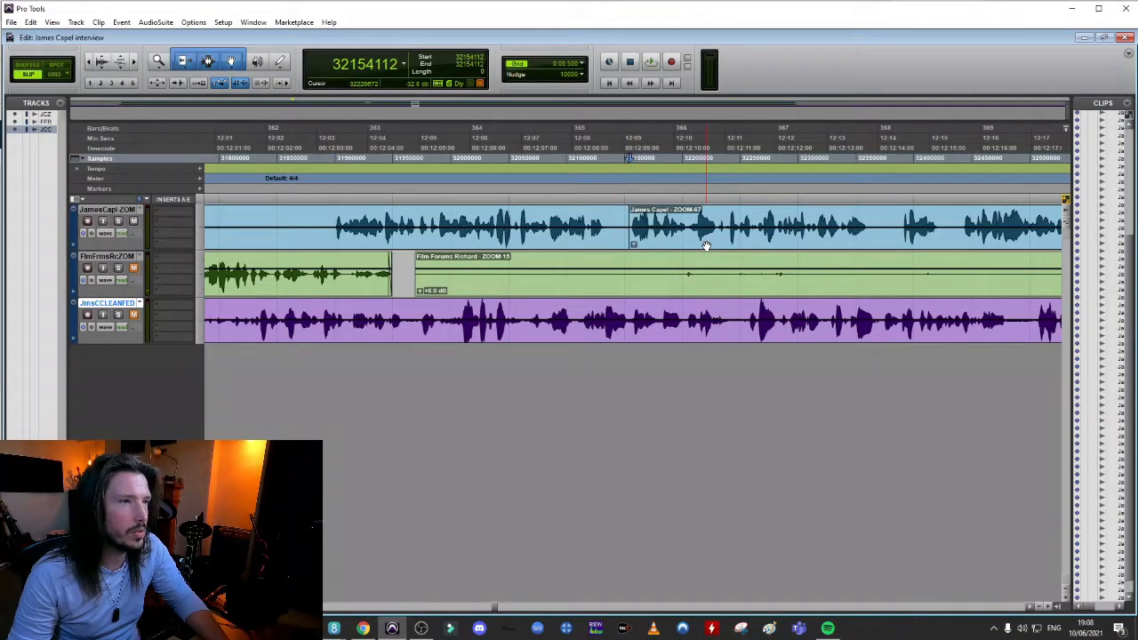
click(702, 245)
drag(696, 246, 687, 246)
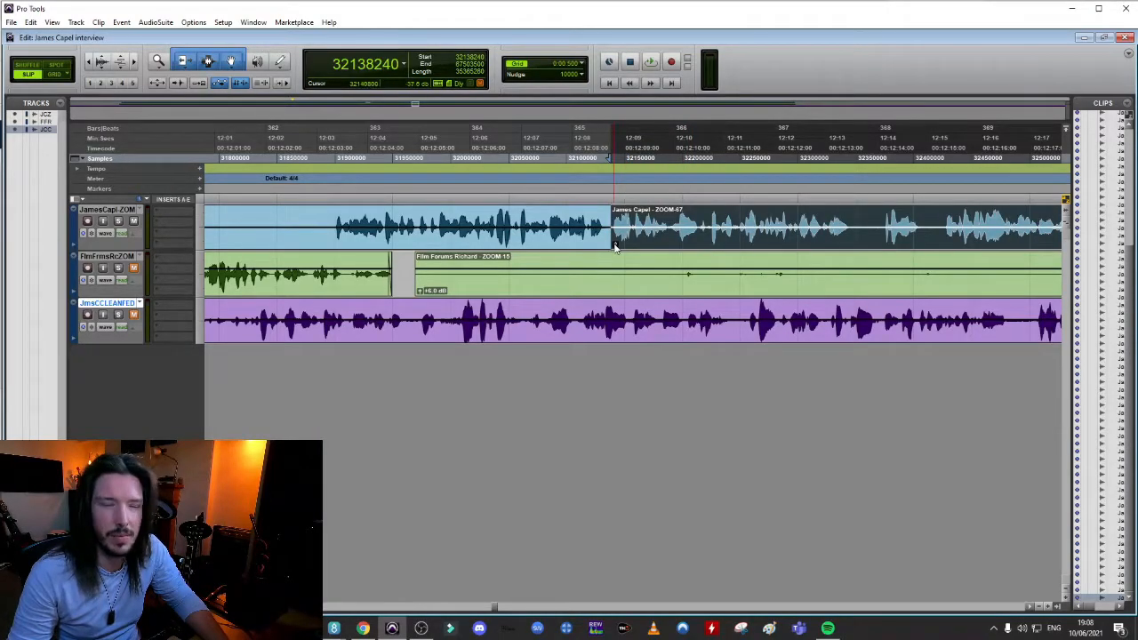
Crossfade the join before the ZOOM-67 clip, audition it, widen the crossfade and play it back again
drag(612, 250, 613, 250)
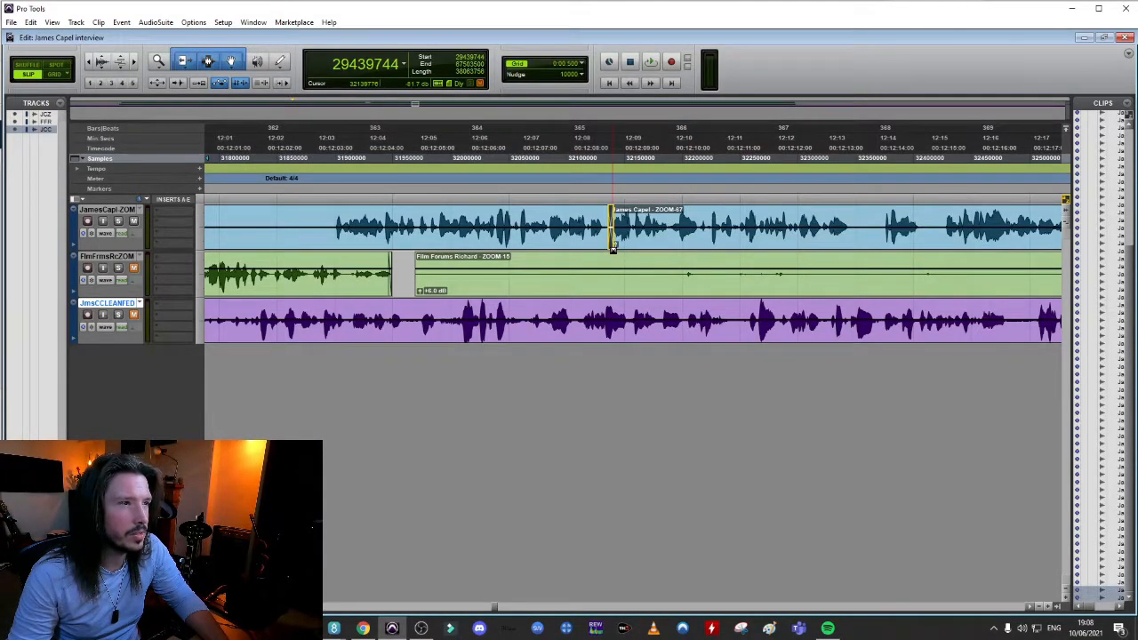
click(556, 211)
key(space)
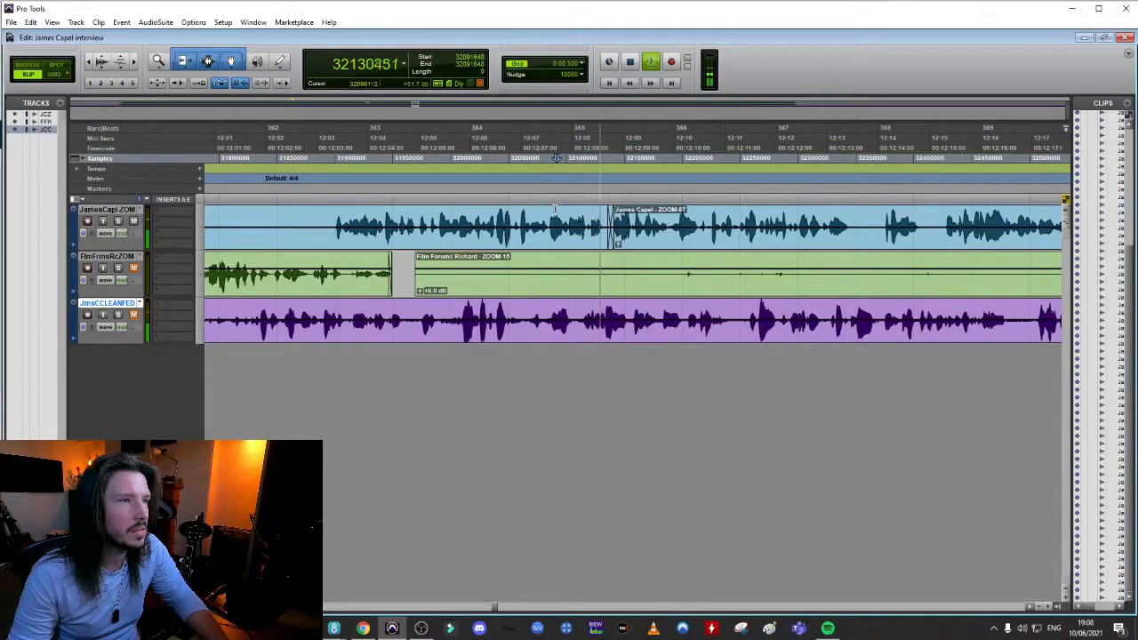
key(space)
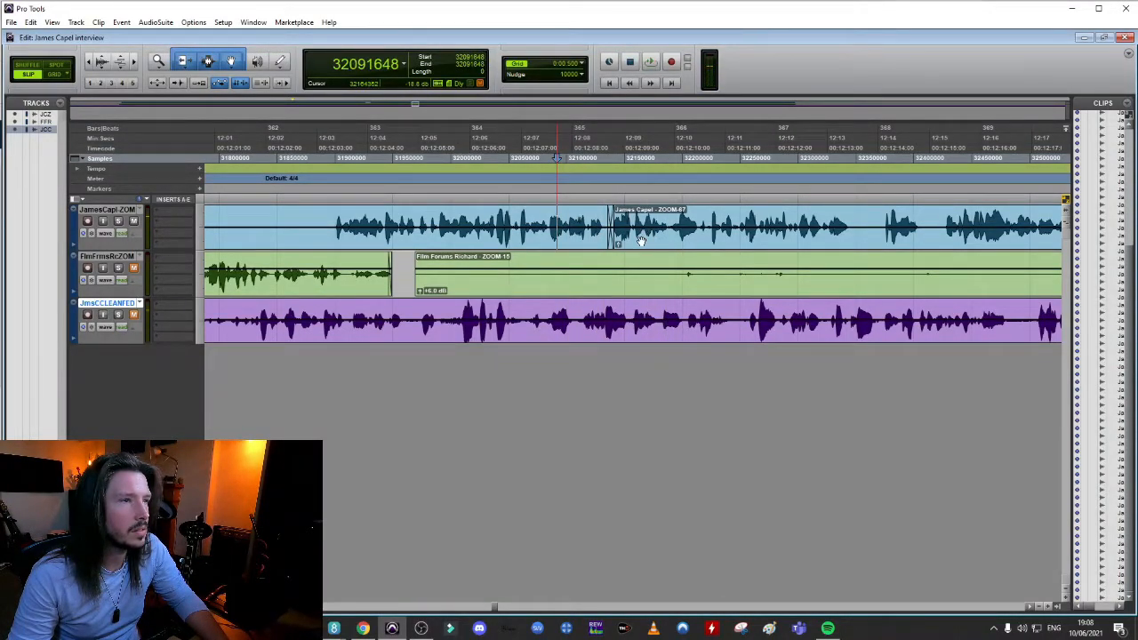
click(640, 240)
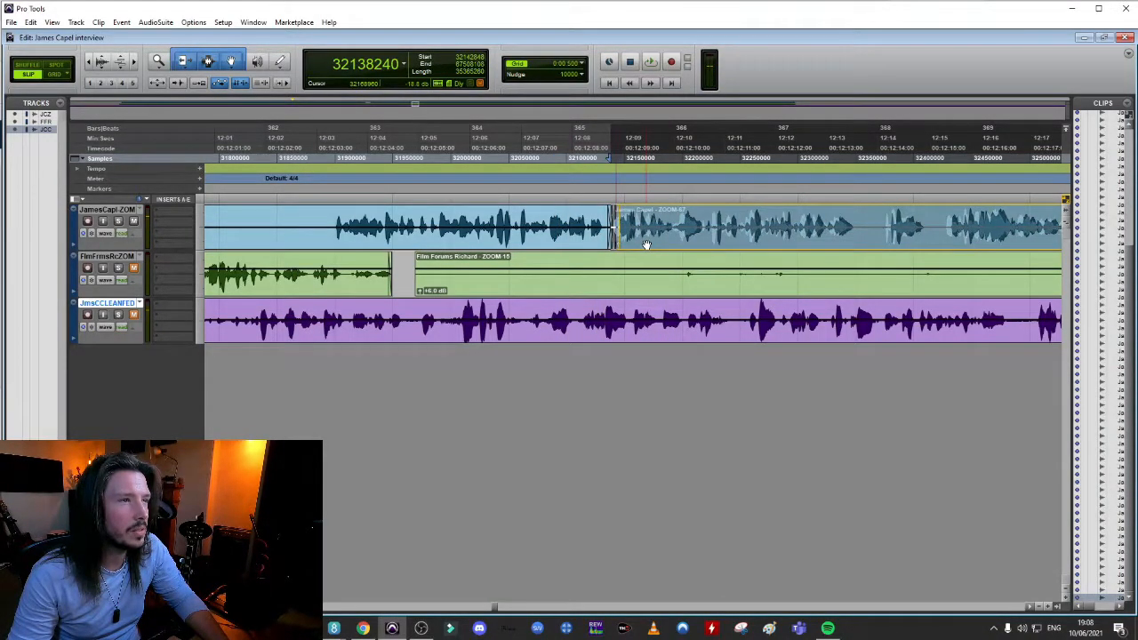
click(549, 218)
key(space)
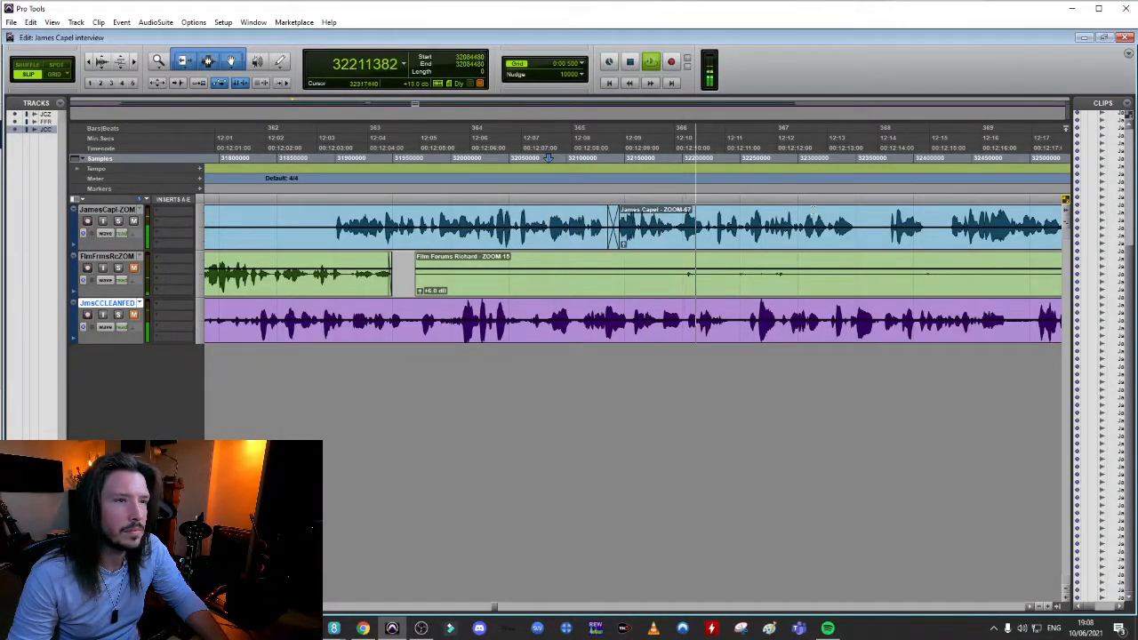
key(space)
Shorten the interviewee's pause near 12:14 by moving the following clip earlier to sample 32360960, and crossfade the join
click(948, 219)
key(t)
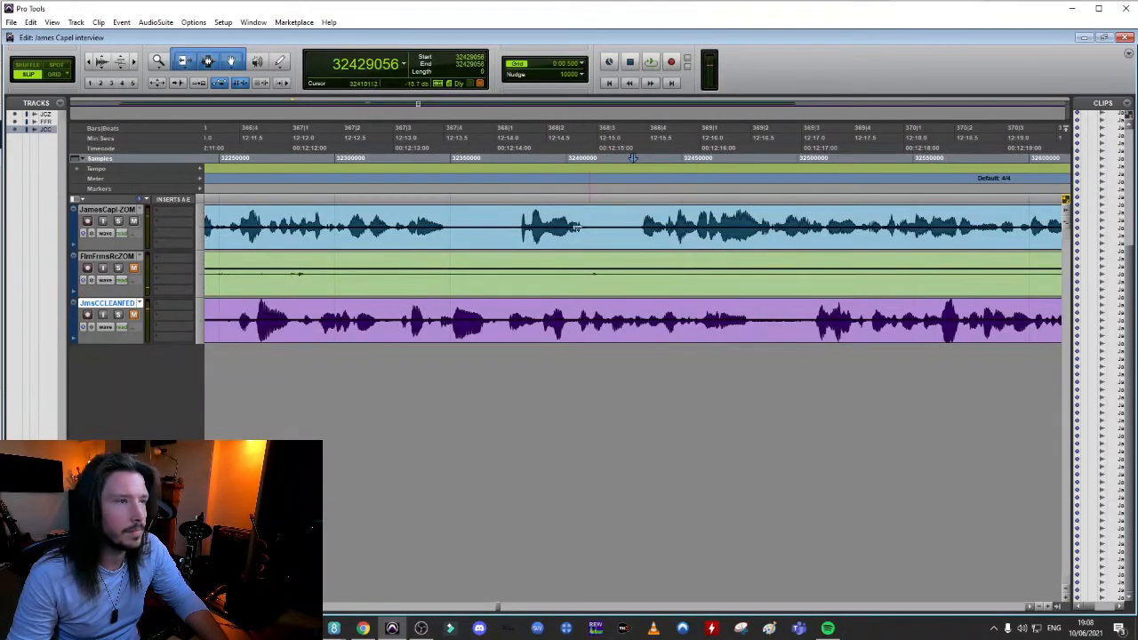
drag(515, 241, 477, 242)
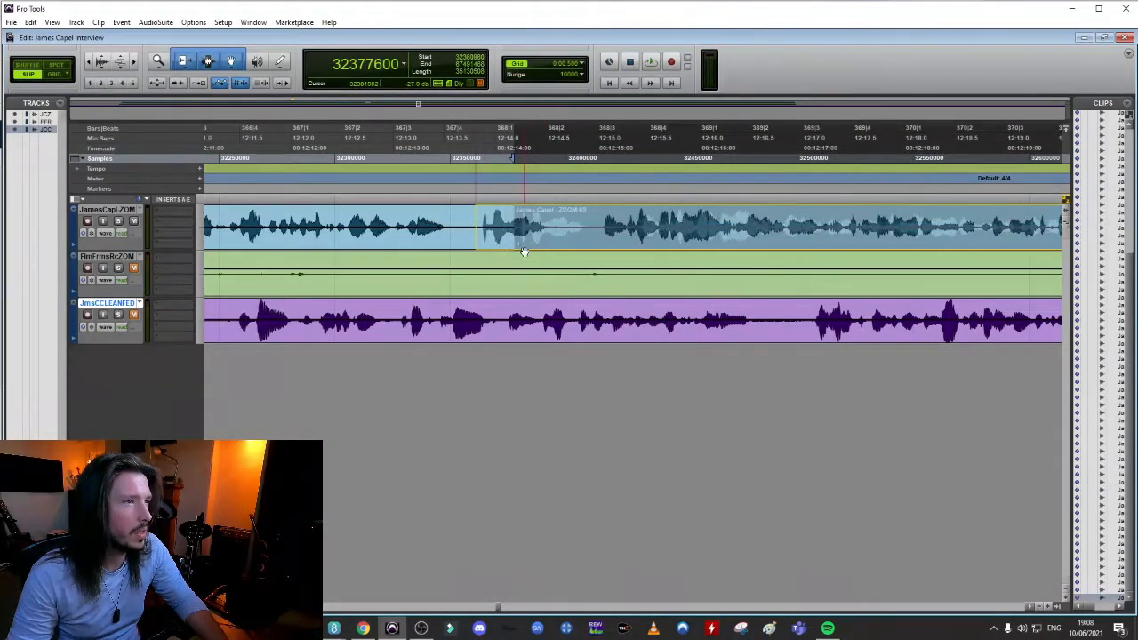
click(474, 250)
key(space)
Split the interviewee's clip after the pause near 12:15, shift the following speech slightly earlier and audition the join
key(space)
click(602, 219)
key(b)
drag(603, 242, 571, 250)
click(294, 218)
key(space)
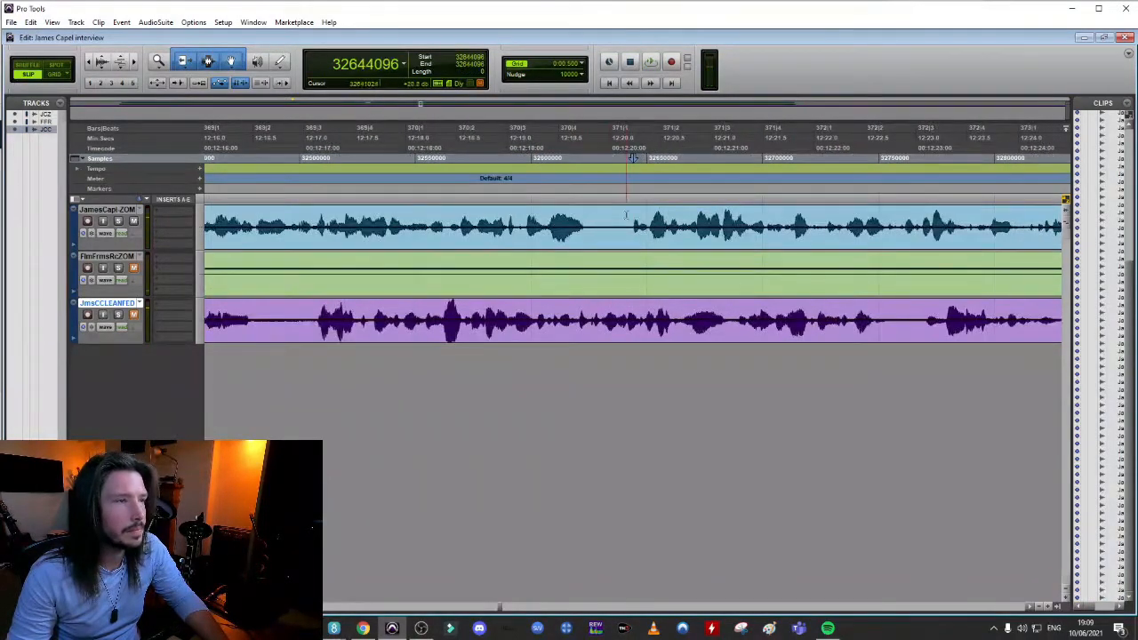
Shorten the interviewee's pause near 12:20 by pulling the following speech earlier, crossfade the join and listen onwards
drag(671, 241, 600, 250)
click(478, 209)
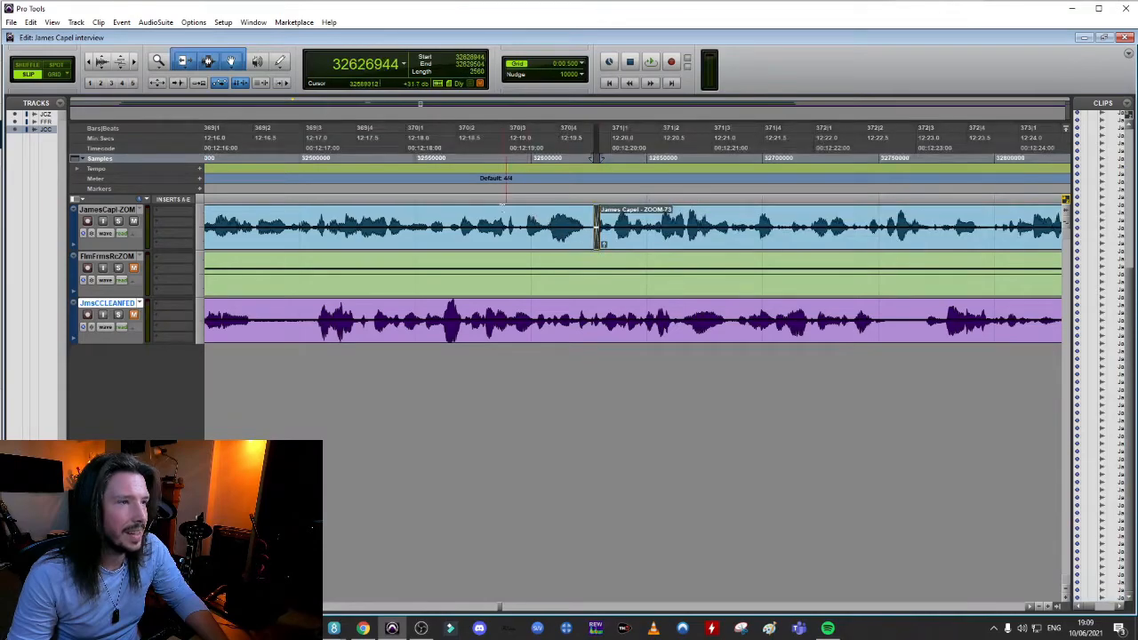
click(392, 211)
key(space)
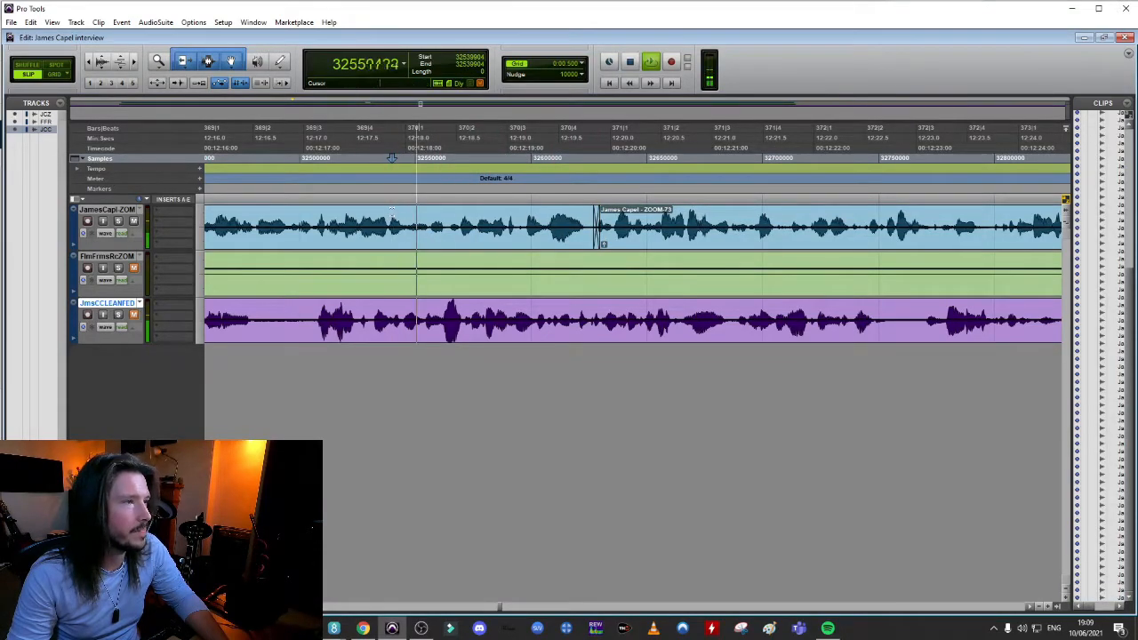
key(r)
click(848, 223)
key(r)
key(space)
Zoom in near 12:30, audition the short utterance on the interviewee's track and delete it from sample 33097984 onward
click(900, 218)
key(t)
key(t)
key(t)
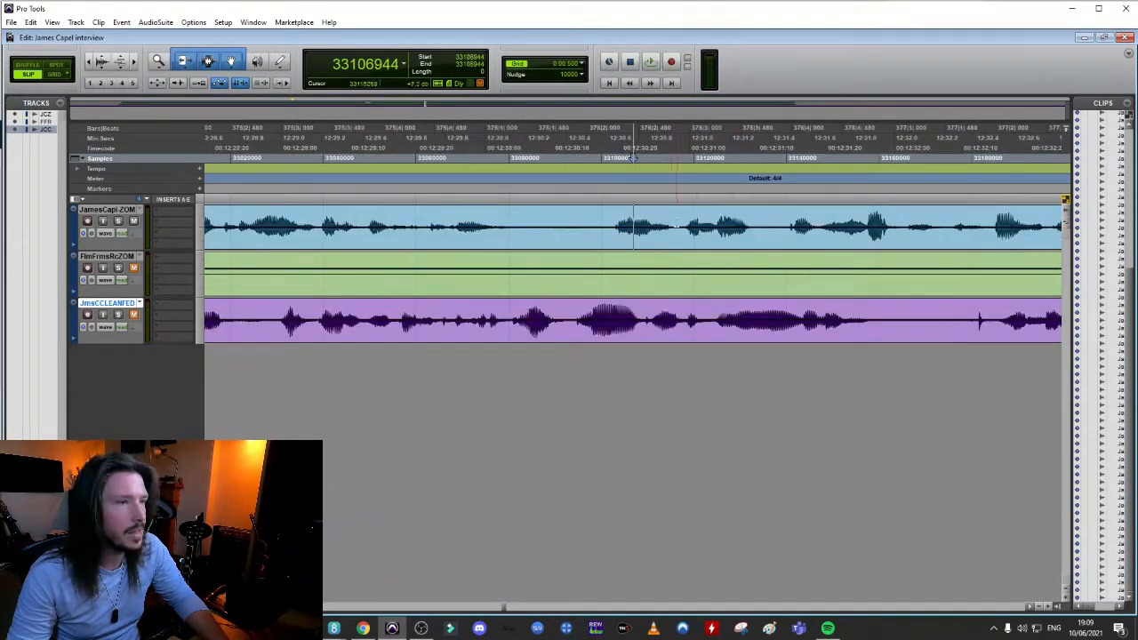
drag(672, 214, 563, 216)
click(409, 214)
key(space)
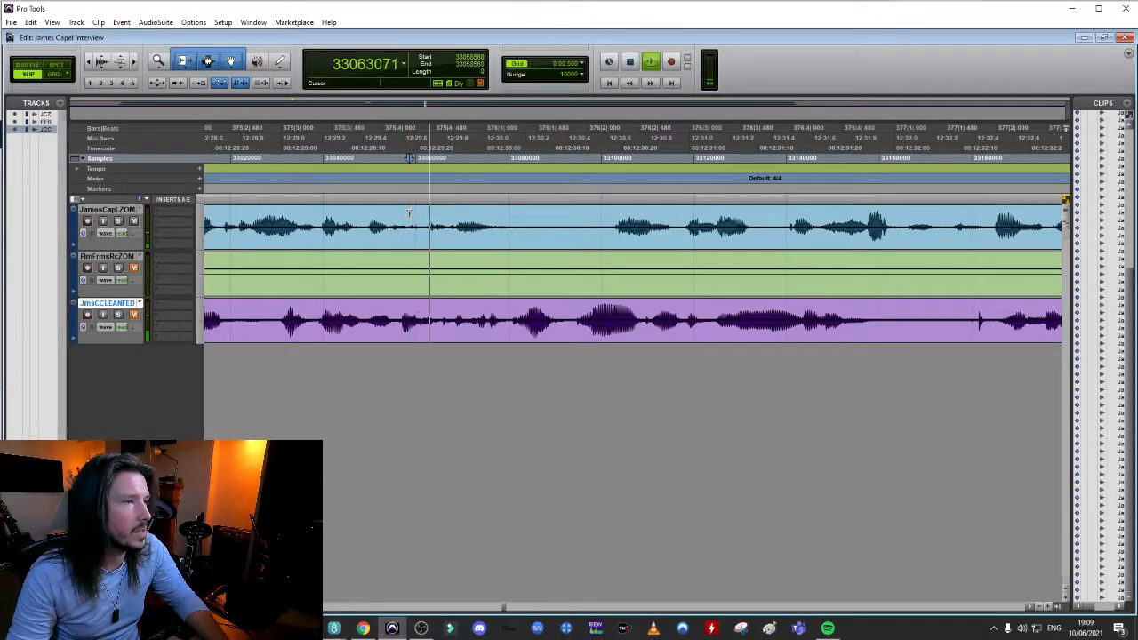
key(space)
drag(590, 208, 672, 233)
key(Delete)
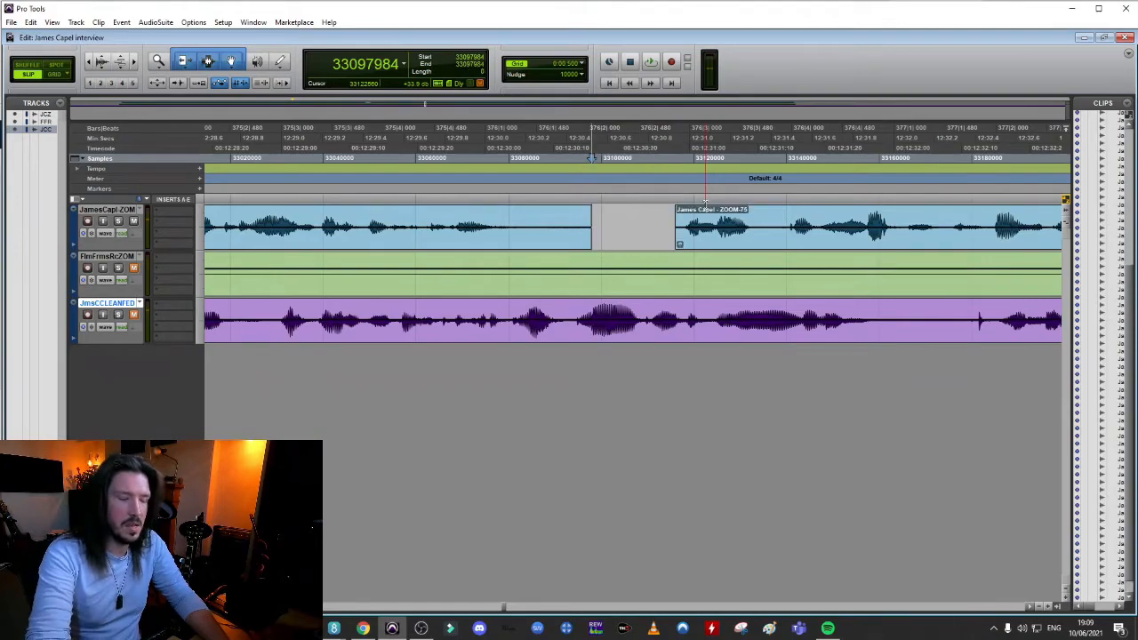
Close the gap by moving the ZOOM-75 clip earlier to sample 33090176, crossfade the join and audition it
drag(712, 240, 510, 227)
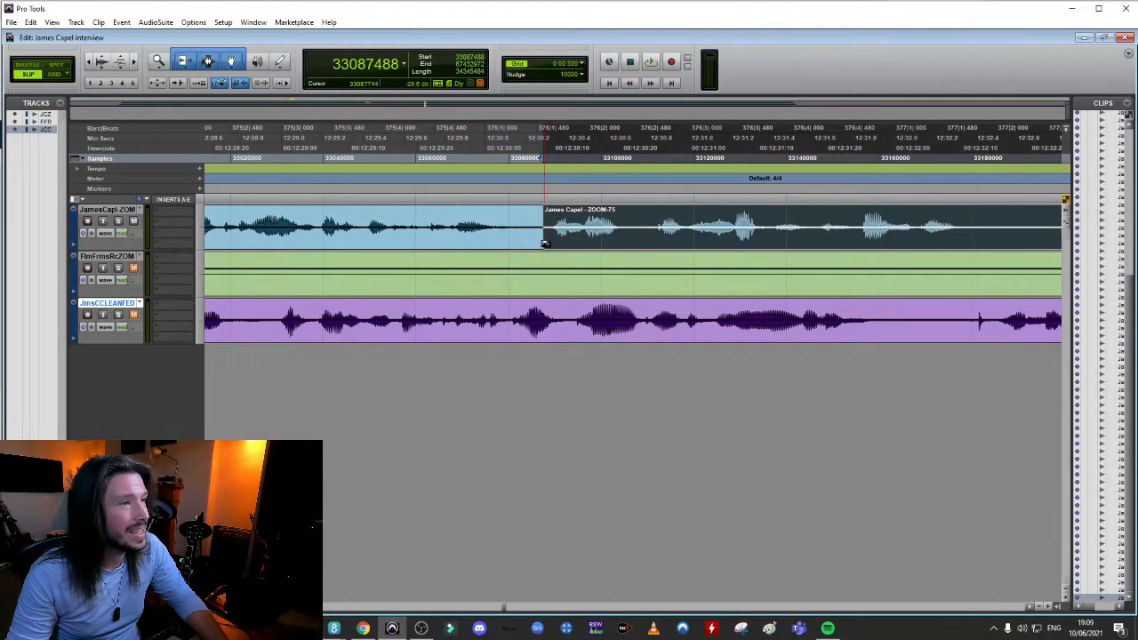
drag(597, 246, 610, 248)
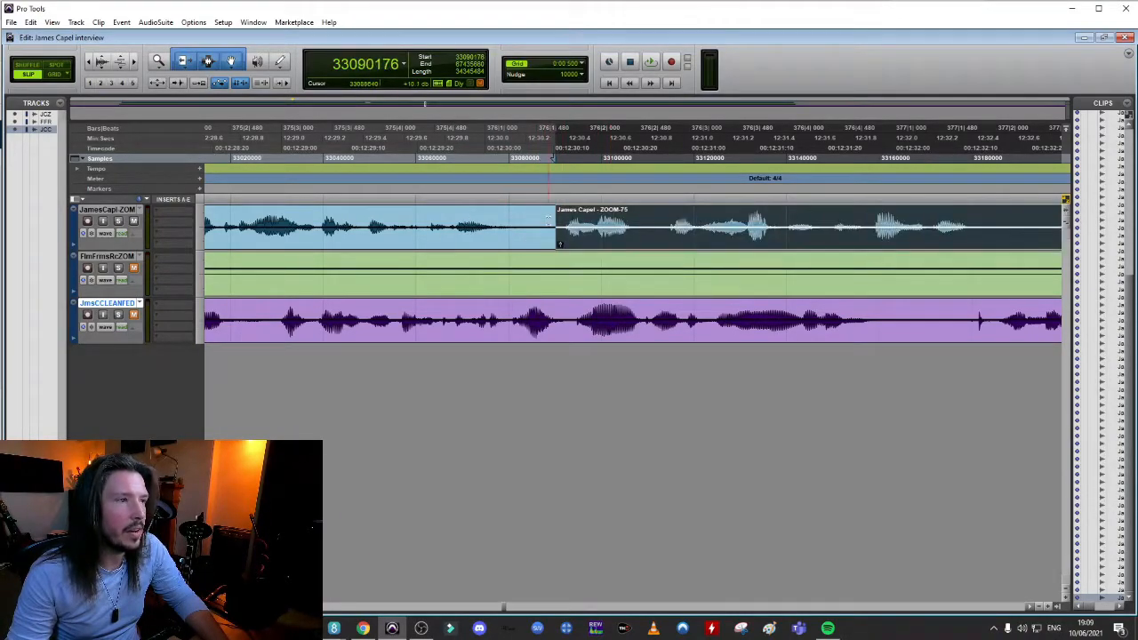
click(555, 245)
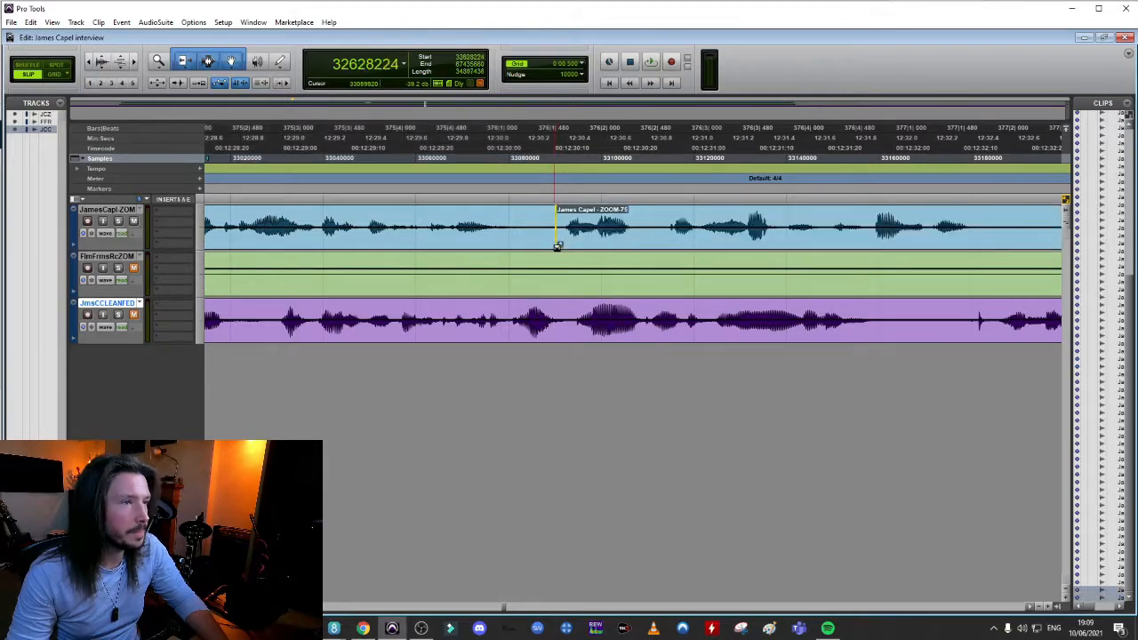
drag(558, 247, 565, 244)
click(284, 210)
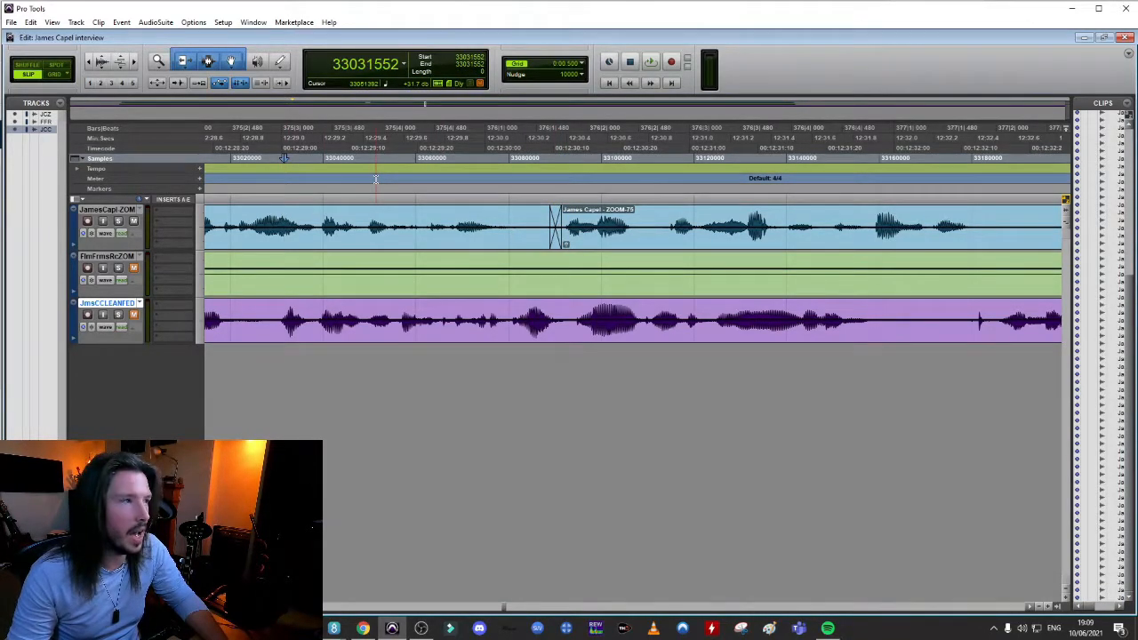
key(space)
Widen the crossfade before the ZOOM-75 clip and play the interview from sample 33008640 to check it
key(space)
drag(562, 242, 576, 243)
click(435, 214)
click(426, 213)
scroll(427, 215, down, 2)
click(520, 216)
key(space)
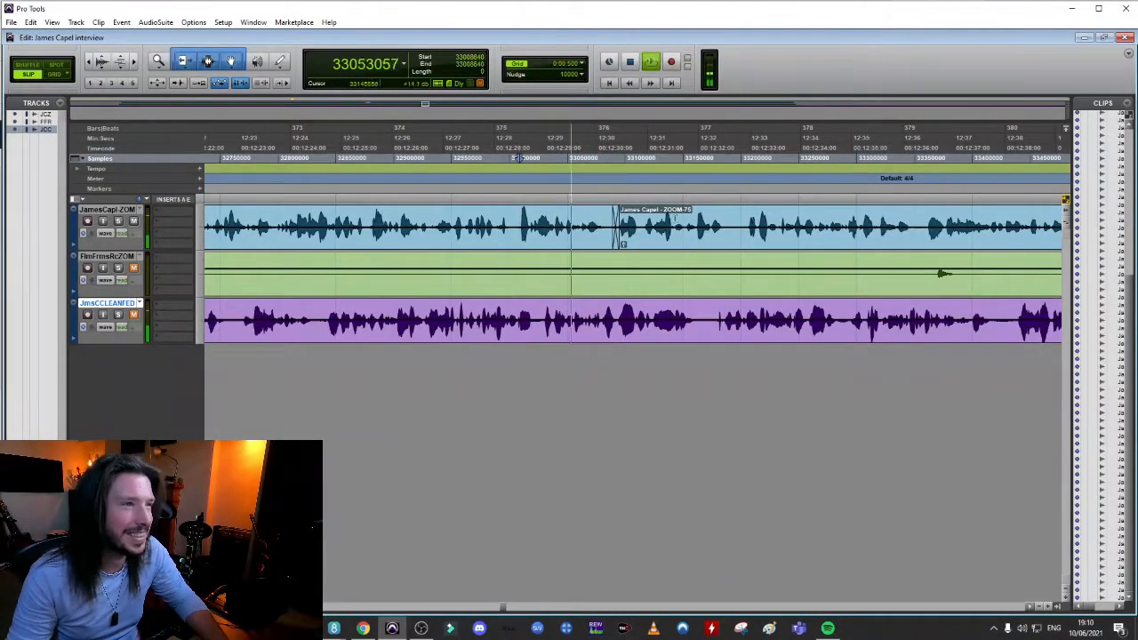
Split the interviewee's clip at the pause near 12:32, pull the following speech earlier, crossfade the join and play it back
key(space)
click(635, 218)
key(t)
key(t)
click(858, 218)
key(b)
drag(901, 245, 860, 244)
click(650, 221)
key(space)
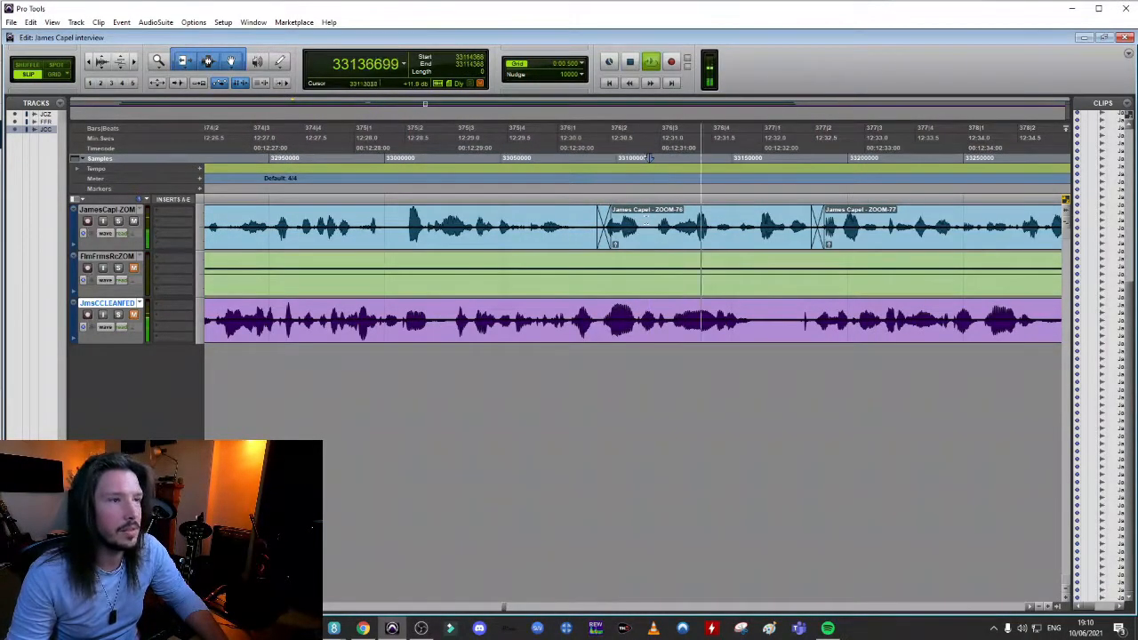
key(r)
key(space)
Delete the 12800-sample utterance starting at sample 33345920, near 12:36, from the interviewee's track
click(926, 219)
key(t)
key(t)
drag(621, 218, 562, 213)
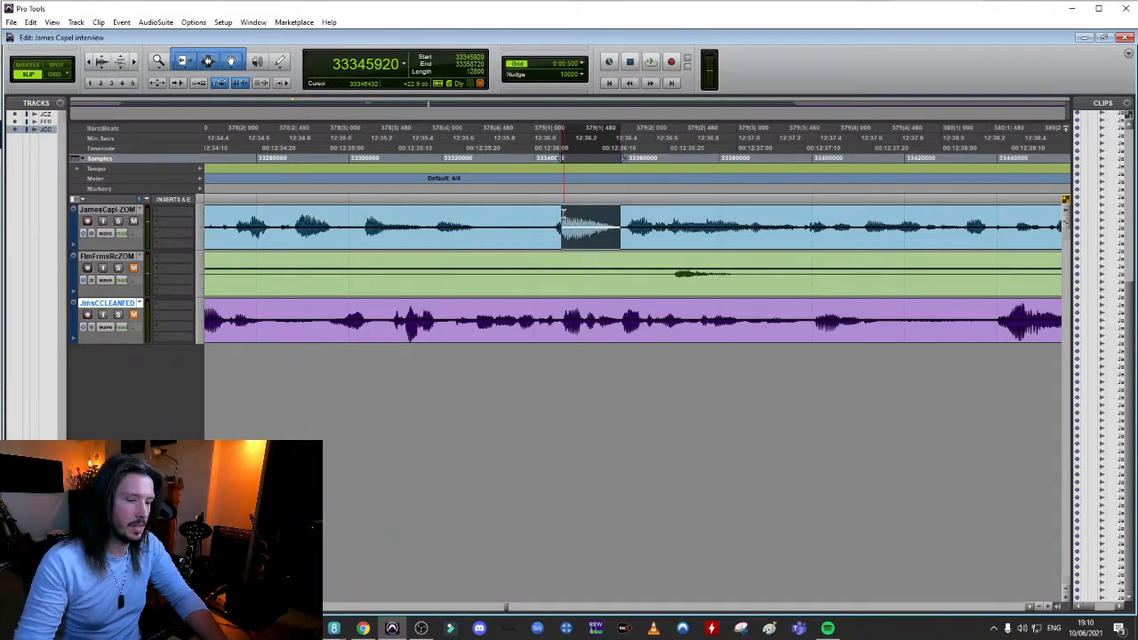
key(Delete)
Close the gap by moving the ZOOM-79 clip earlier to sample 33330688 and audition the join
drag(669, 238, 534, 235)
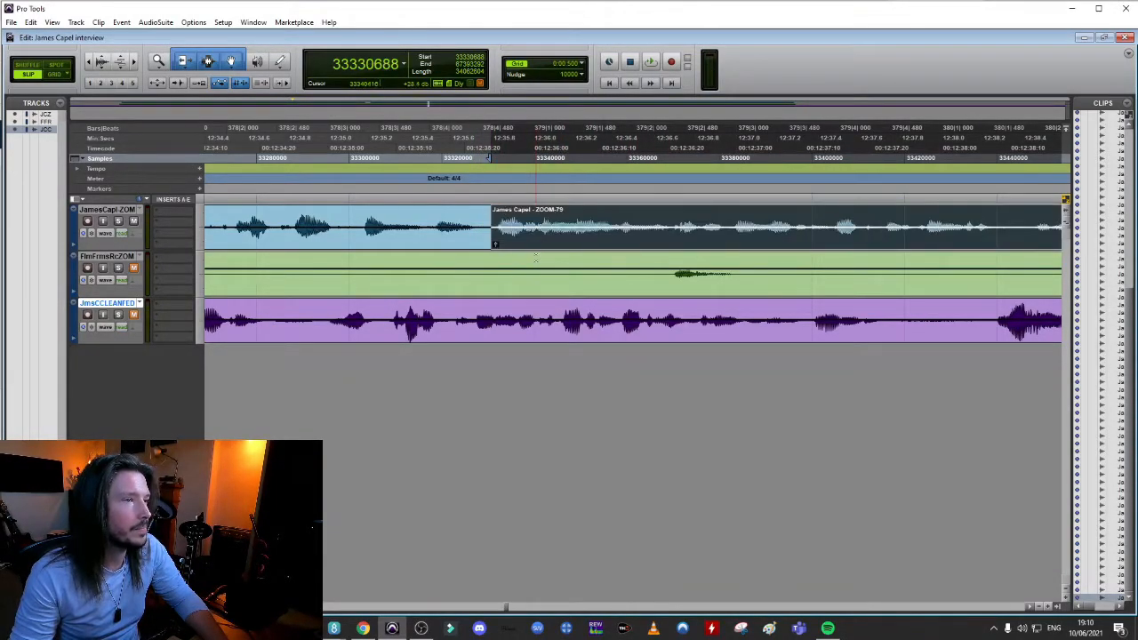
click(275, 209)
key(space)
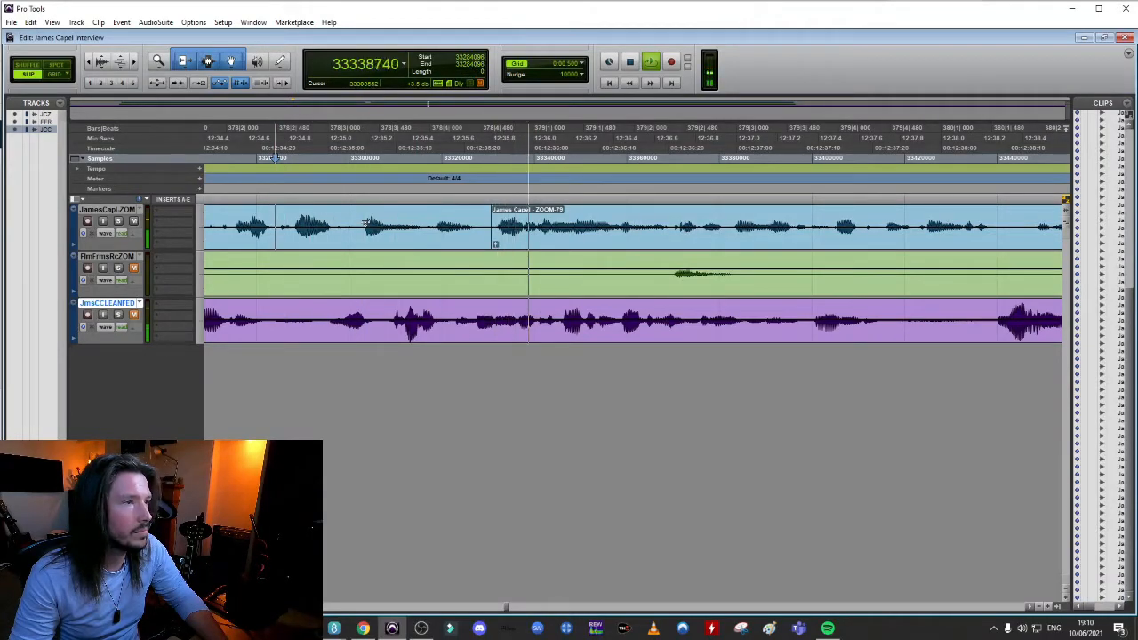
key(space)
Crossfade the join at the start of the ZOOM-79 clip and adjust the crossfade at close zoom
drag(491, 248, 502, 244)
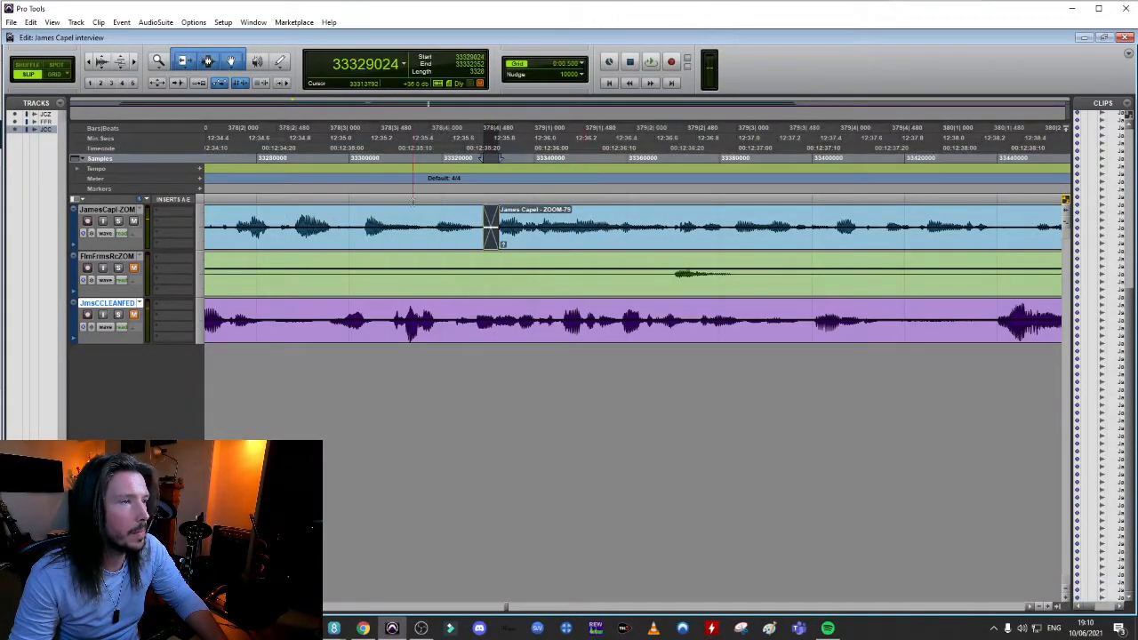
click(508, 246)
click(497, 215)
key(t)
key(t)
key(t)
key(t)
drag(423, 247, 277, 246)
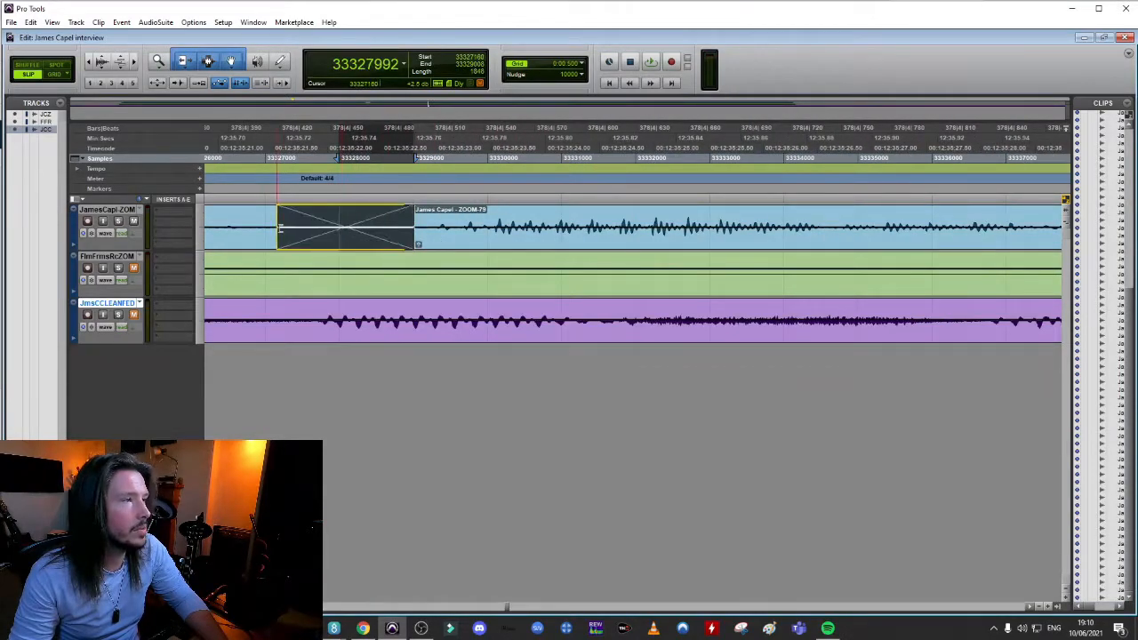
Play back the dialogue across the crossfade into the ZOOM-79 clip and the speech that follows it
key(r)
key(r)
key(r)
key(r)
click(484, 215)
key(space)
key(space)
key(r)
key(r)
key(space)
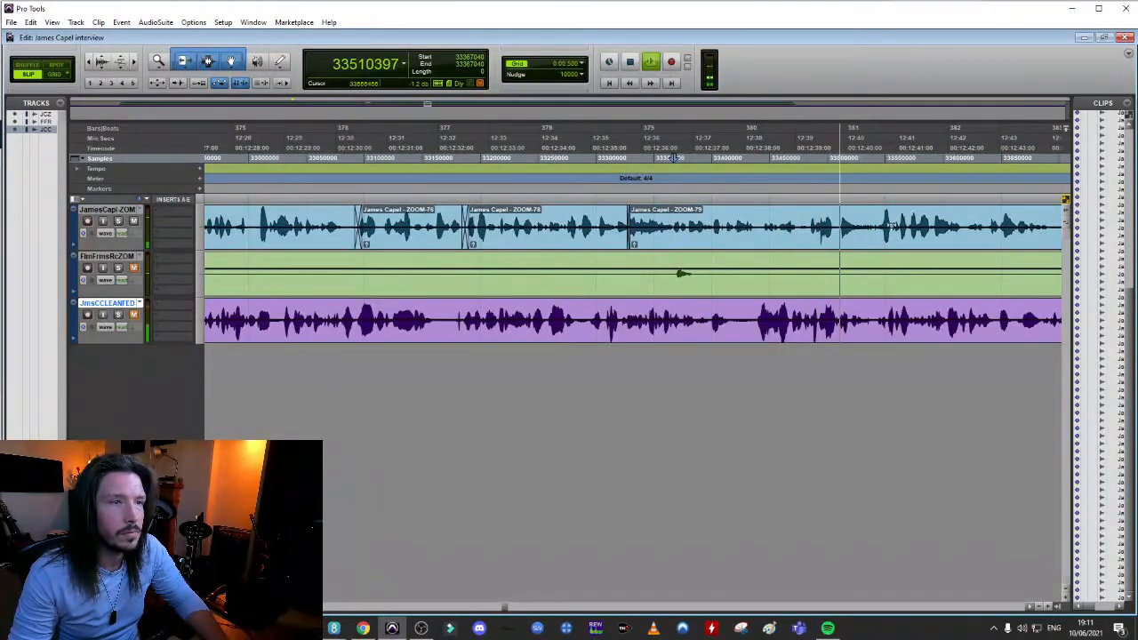
key(space)
Delete the stray utterance near 12:40 from the interviewee's track and pull the following speech earlier to close the gap
click(878, 224)
key(t)
key(t)
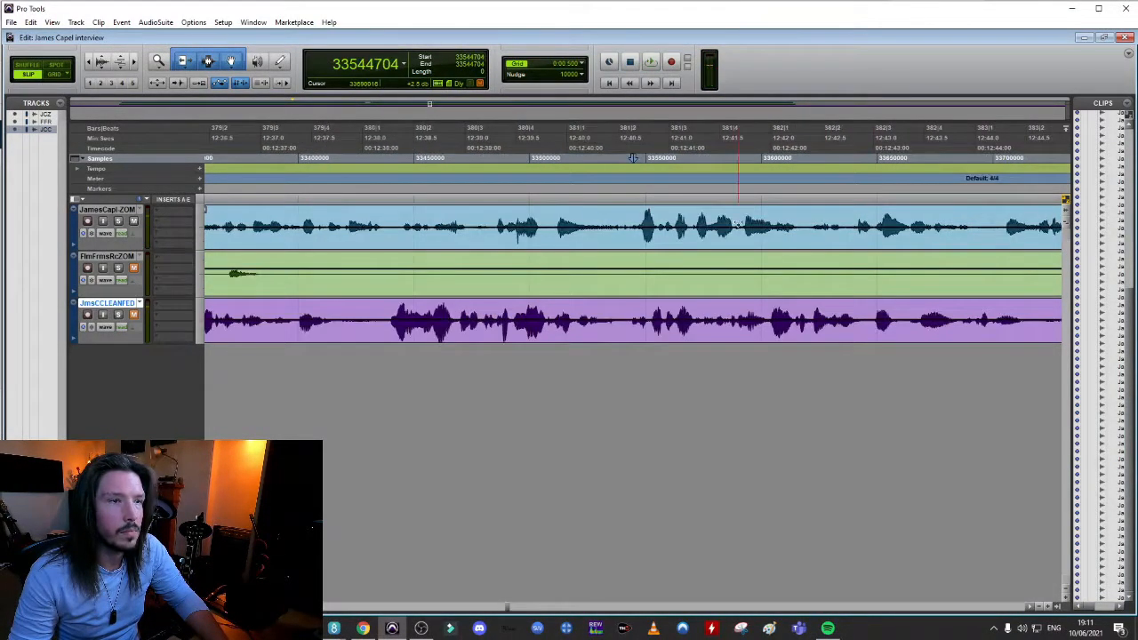
drag(475, 218, 472, 242)
key(Delete)
key(space)
key(space)
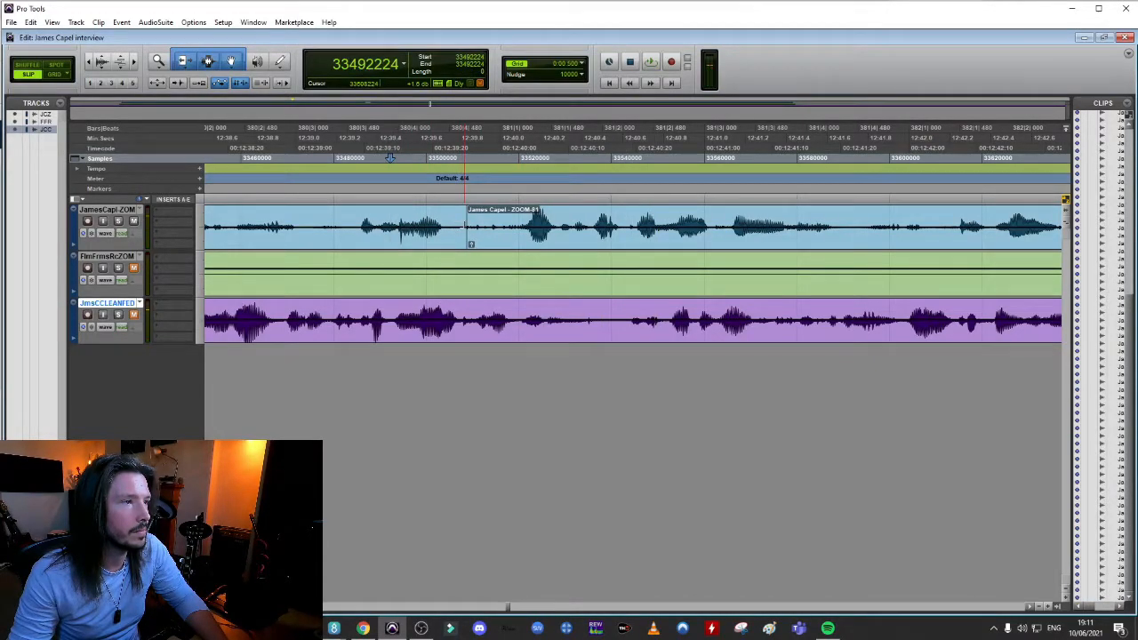
Crossfade the join at the start of the ZOOM-81 clip over 7936 samples from sample 33502976 and play it back
mouse_move(471, 247)
mouse_down()
mouse_move(489, 249)
mouse_move(453, 240)
mouse_up()
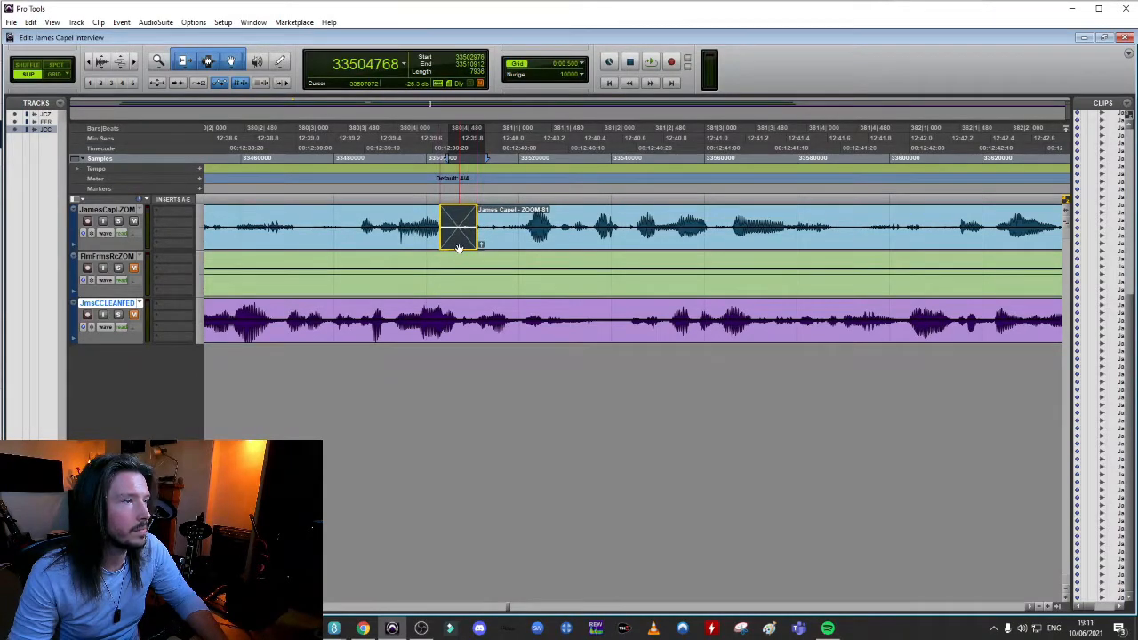
click(322, 213)
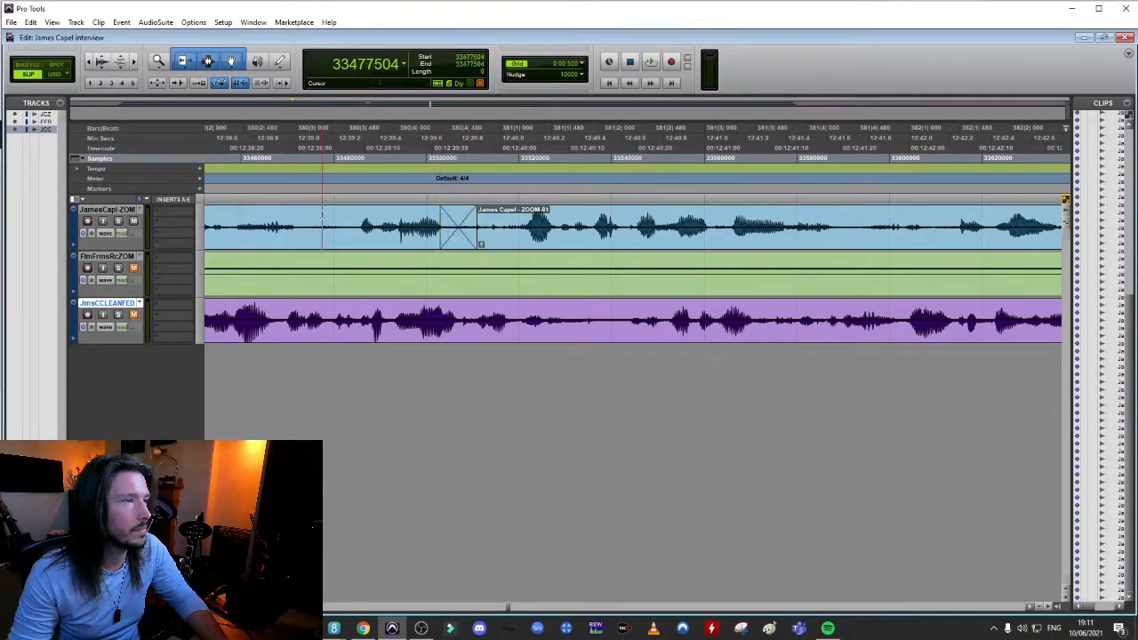
key(space)
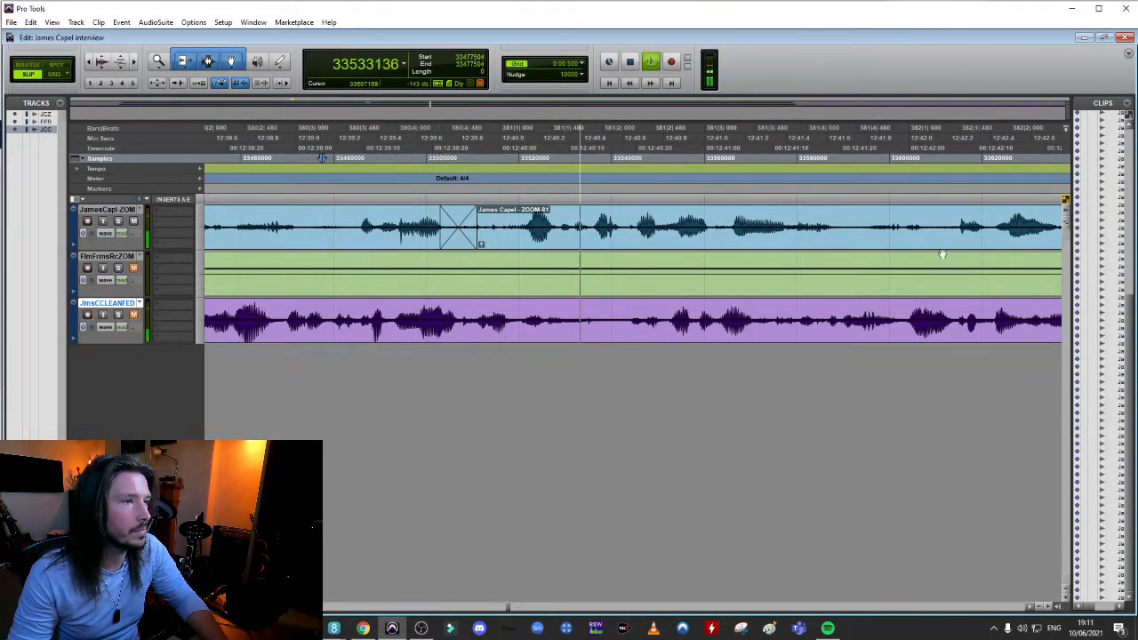
key(space)
Delete the 19584-sample section starting at sample 33593856 and pull the following speech earlier to sample 33589376
click(787, 210)
key(space)
key(space)
drag(951, 221, 860, 238)
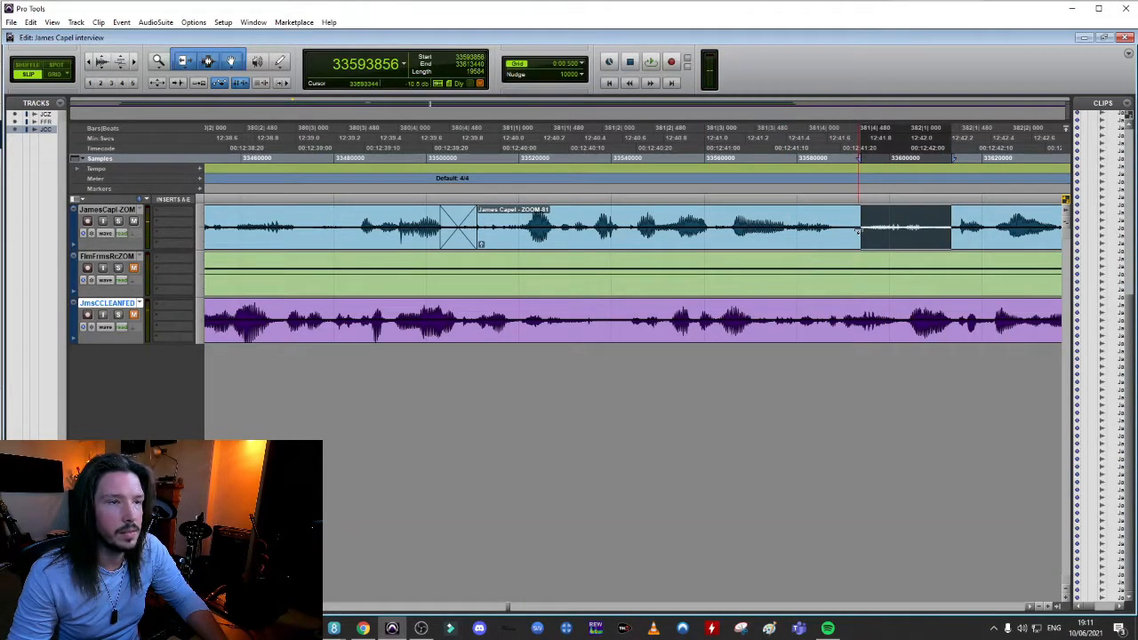
key(Delete)
drag(1026, 249, 914, 253)
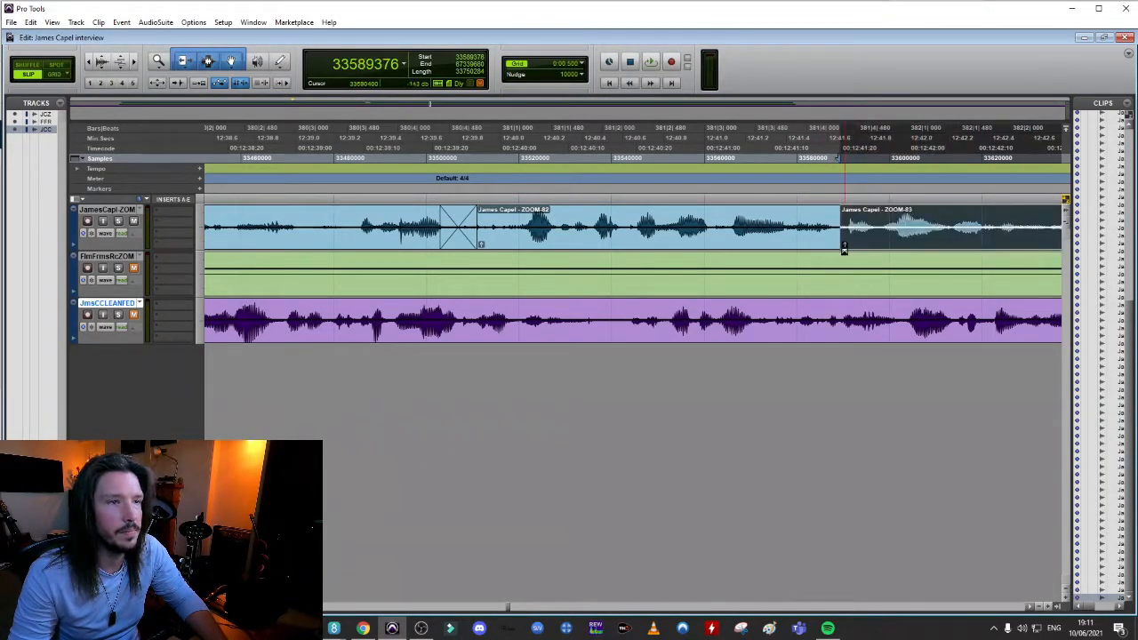
Crossfade the join at the start of the ZOOM-83 clip and audition it
drag(840, 246, 846, 245)
click(628, 213)
key(space)
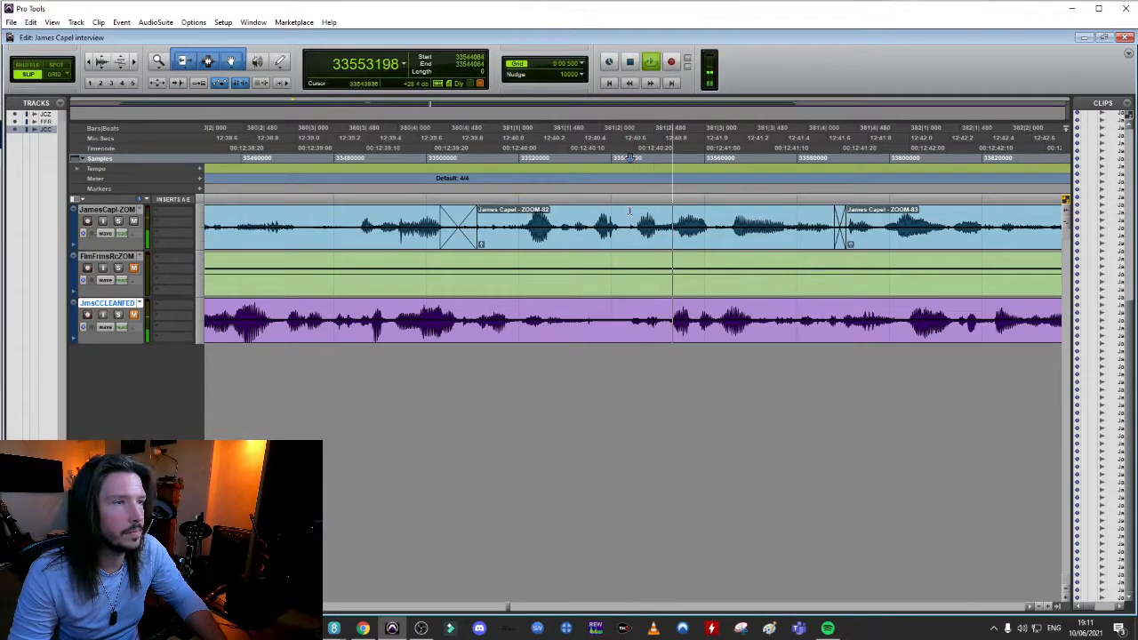
key(space)
click(693, 214)
key(space)
key(space)
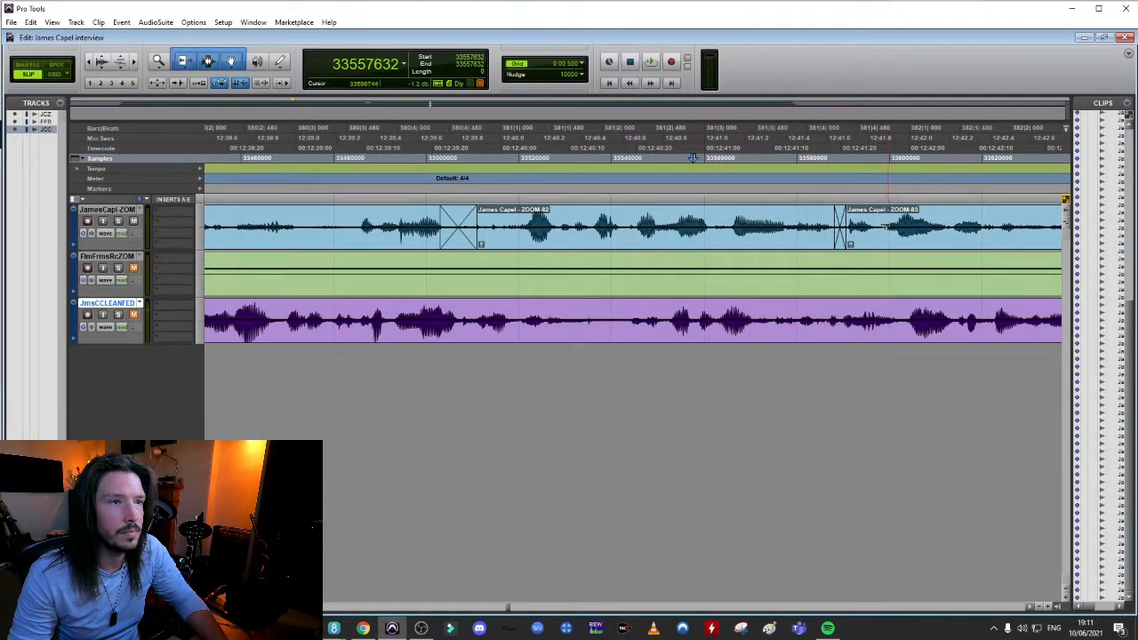
Remove the crossfade before the ZOOM-83 clip and pull that clip earlier to near 12:41.4
click(838, 242)
key(Delete)
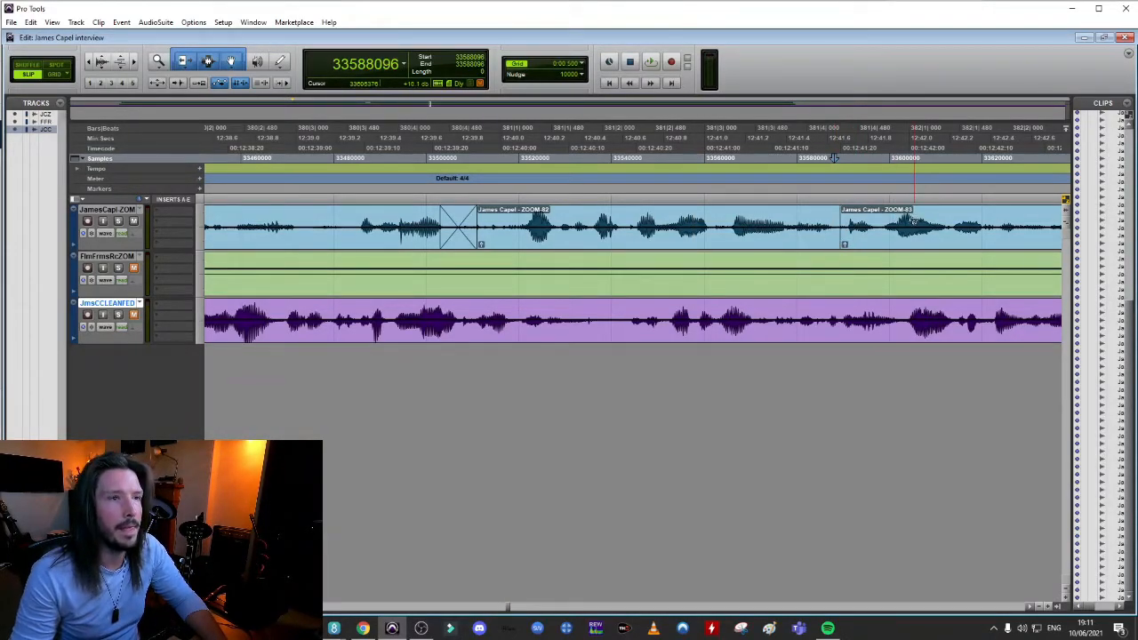
drag(914, 247, 860, 246)
Add a short crossfade where the moved ZOOM-83 clip meets the preceding speech and play back the join
drag(793, 234, 797, 244)
drag(798, 247, 799, 247)
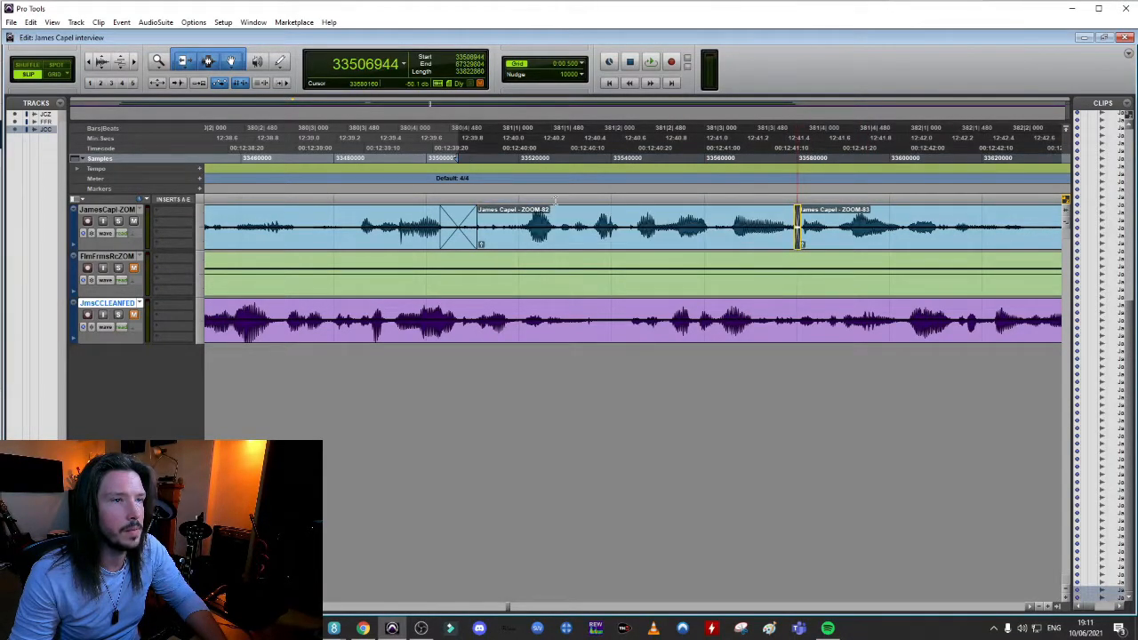
click(512, 203)
key(space)
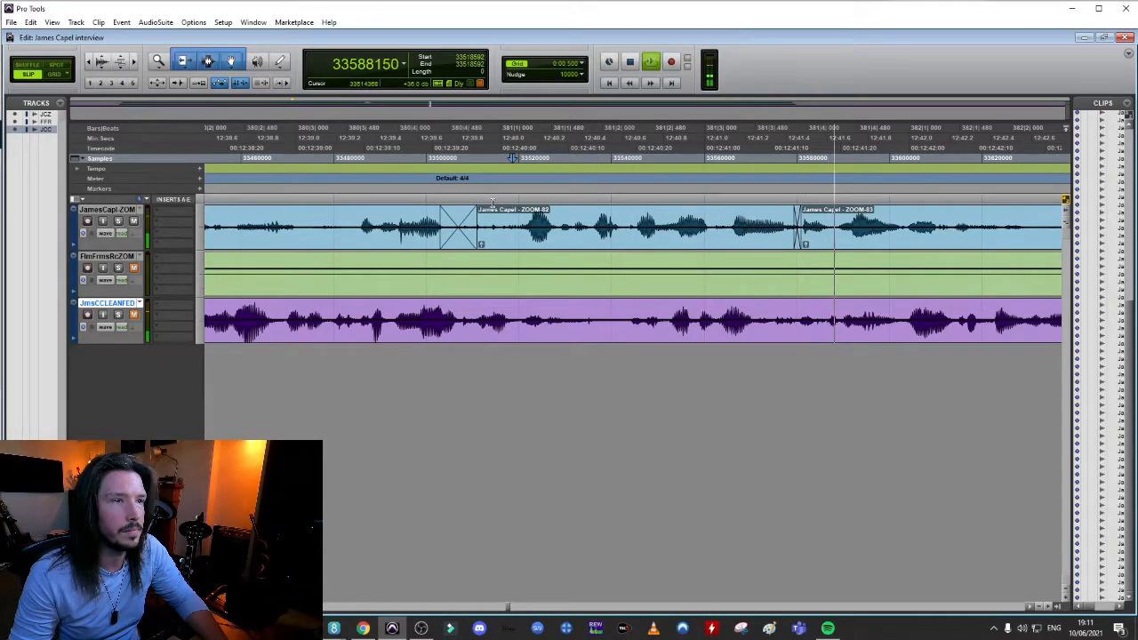
key(space)
key(space)
Move the crossfade before the ZOOM-83 clip slightly earlier, closer to the preceding word, and audition it
key(space)
drag(800, 247, 774, 244)
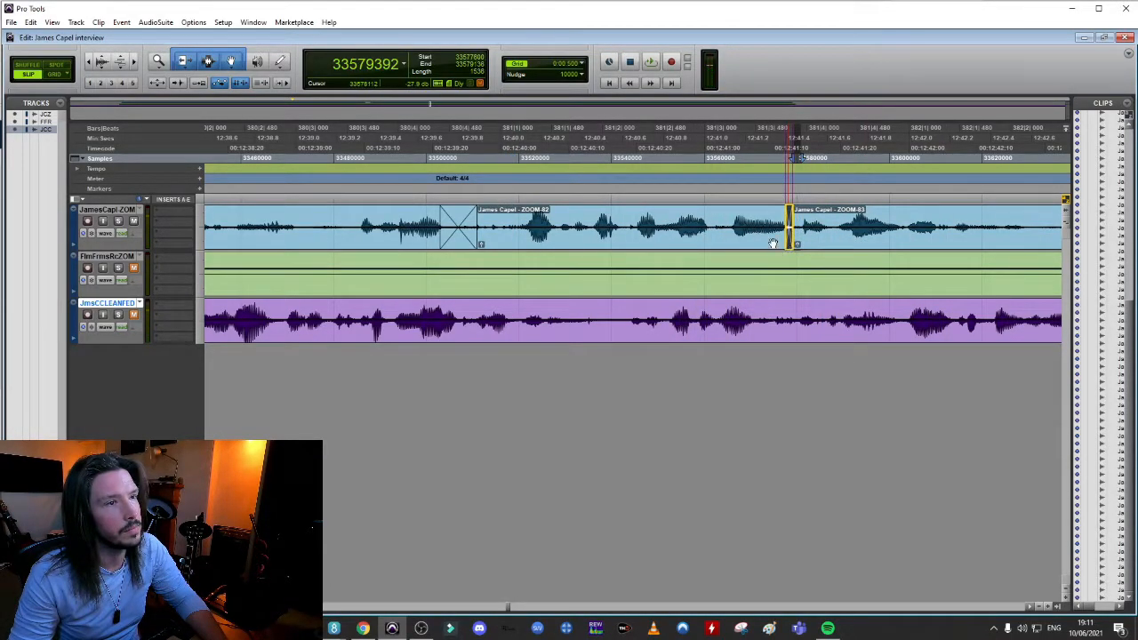
click(700, 216)
key(space)
key(space)
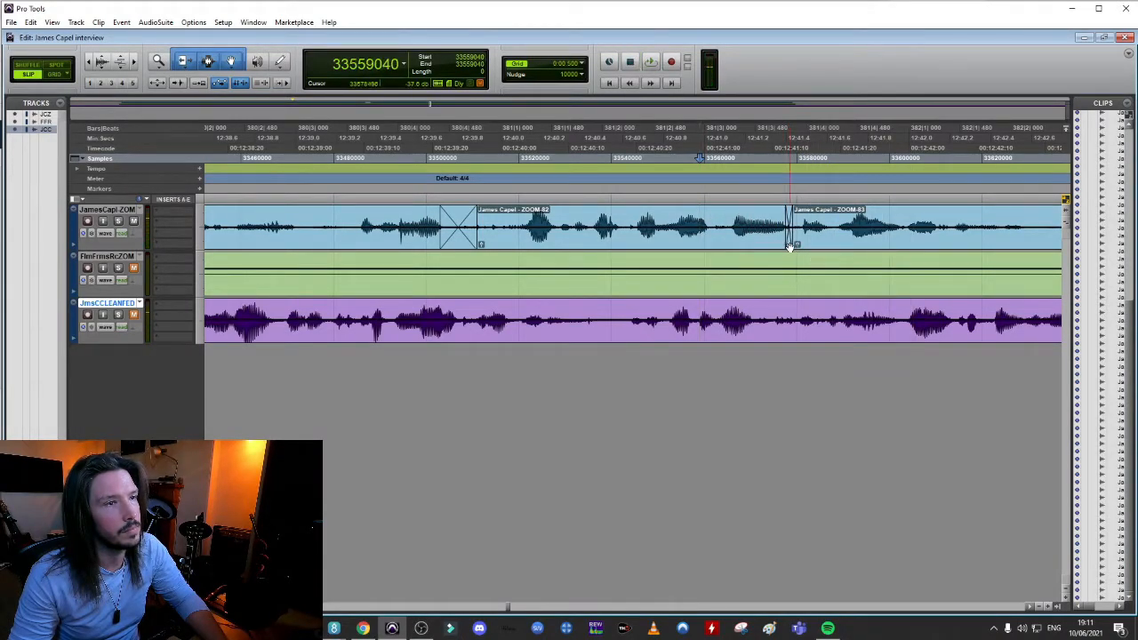
Extend the crossfade before the ZOOM-83 clip on both sides to run from sample 33574560 to 33581152
click(788, 242)
key(ctrl+bracketright)
key(ctrl+bracketright)
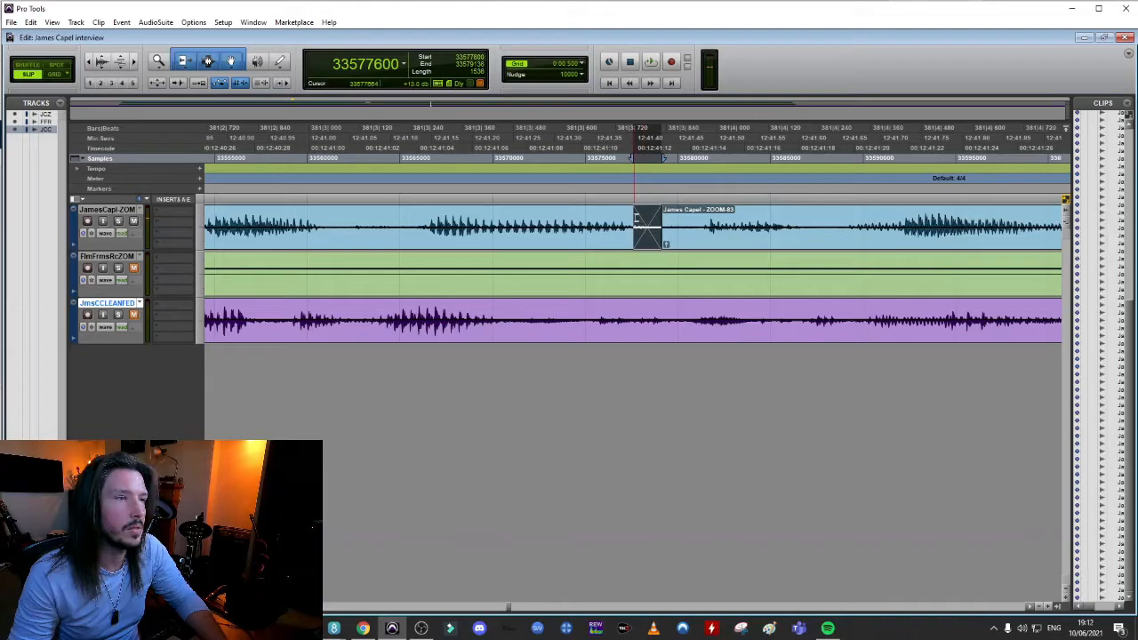
drag(636, 218, 576, 220)
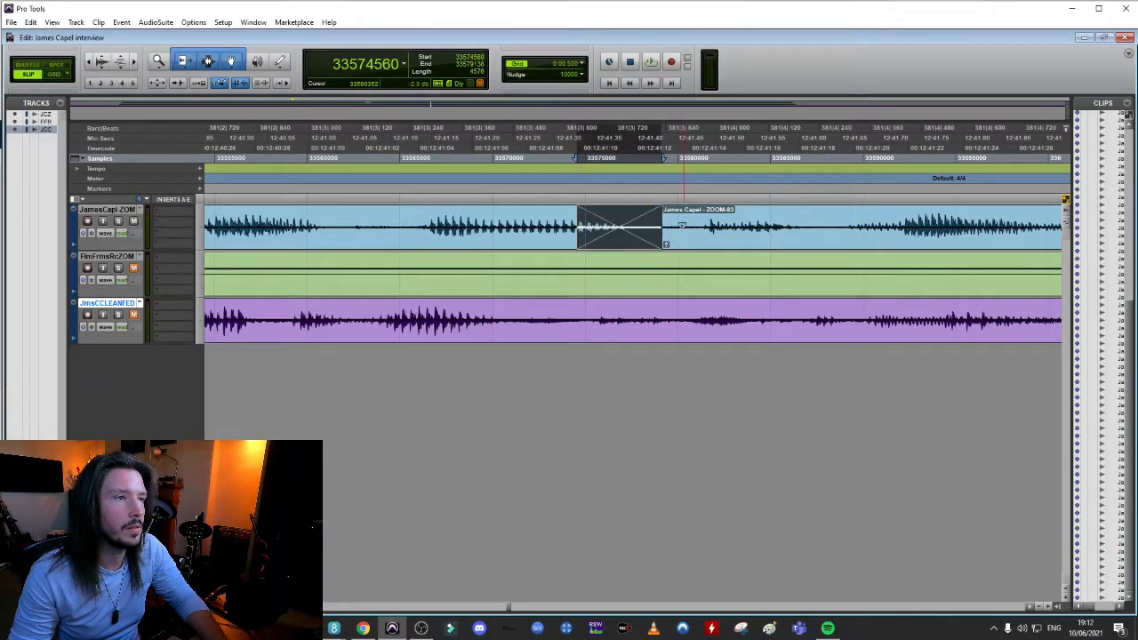
drag(658, 223, 698, 222)
key(ctrl+bracketleft)
key(ctrl+bracketleft)
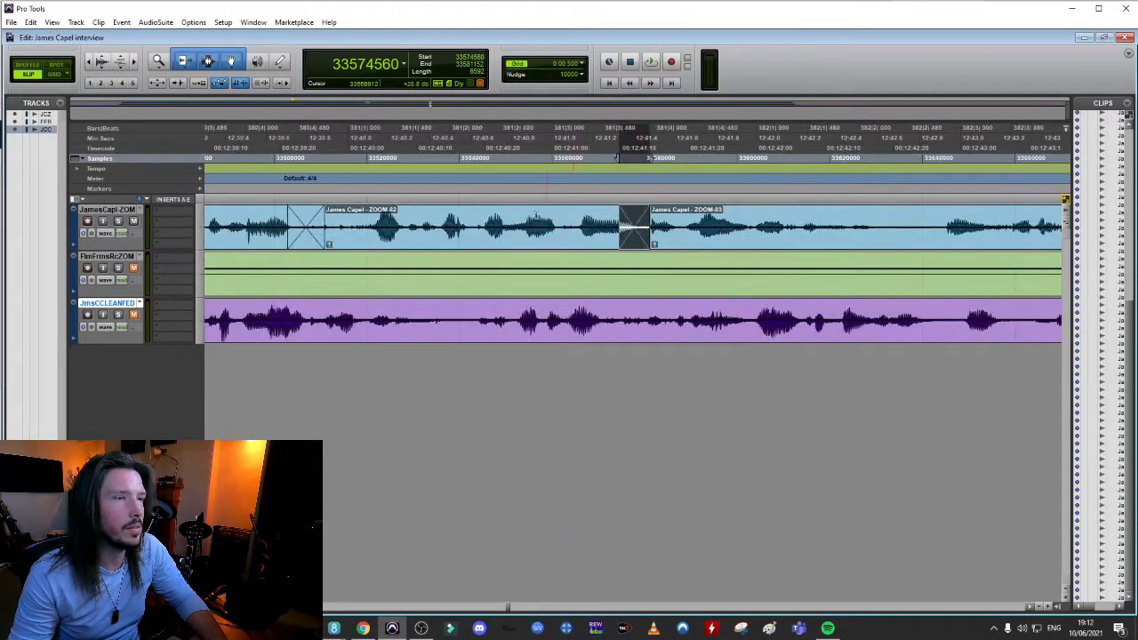
Audition the lengthened crossfade, shift it slightly later and play back the join at ZOOM-83 again
click(491, 216)
key(space)
key(space)
drag(640, 245, 651, 245)
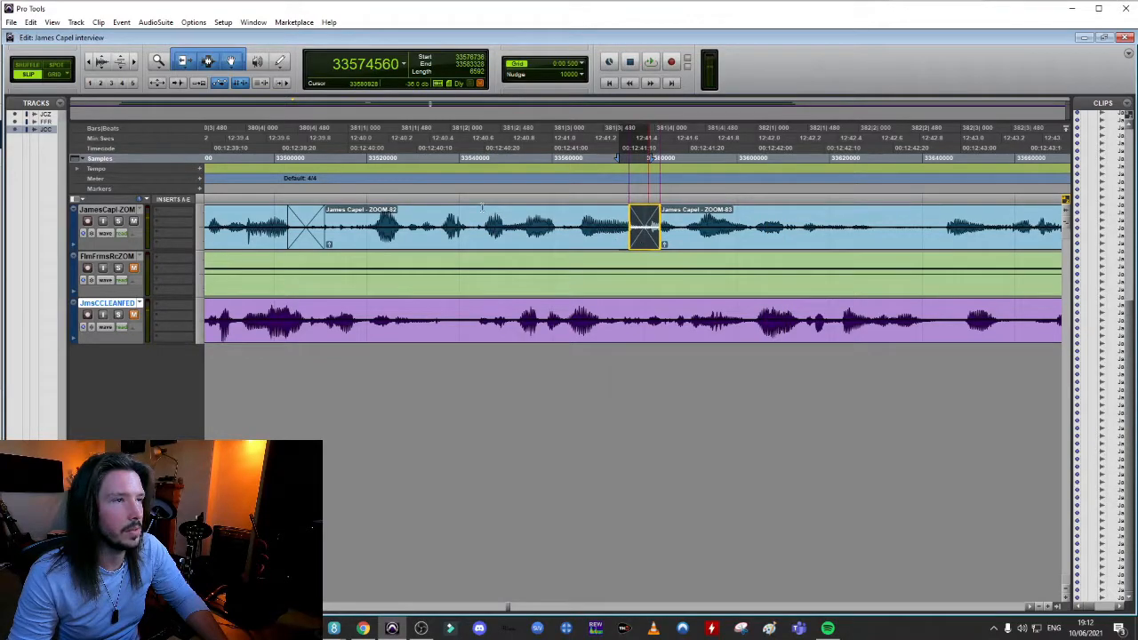
click(410, 214)
key(space)
key(space)
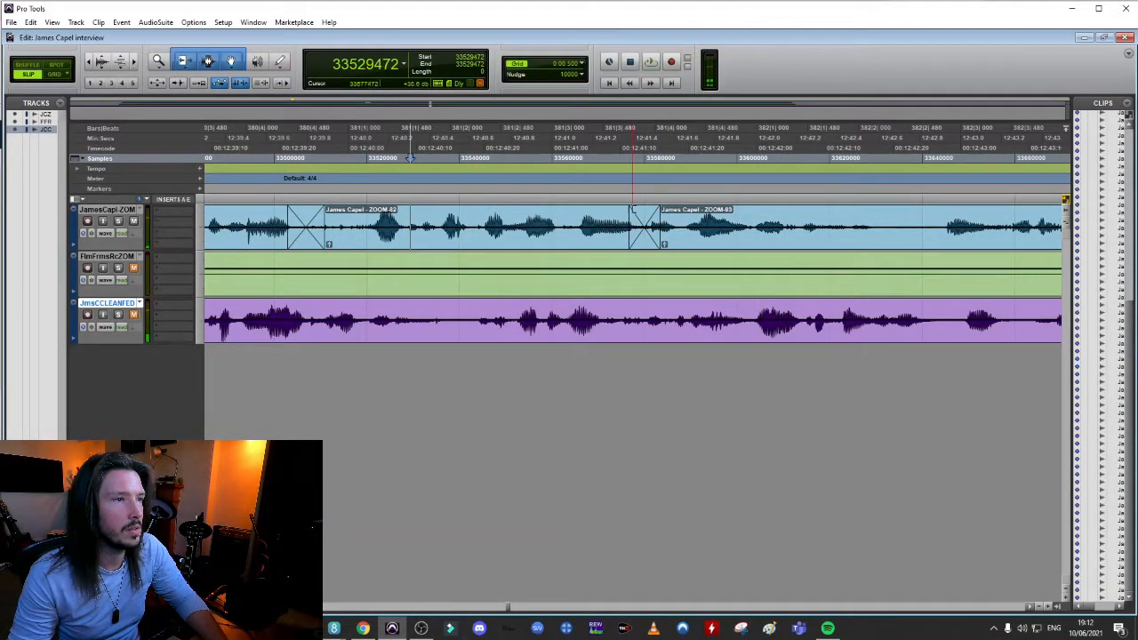
Shorten the crossfade before the ZOOM-83 clip from its start and audition the result
drag(630, 217, 650, 222)
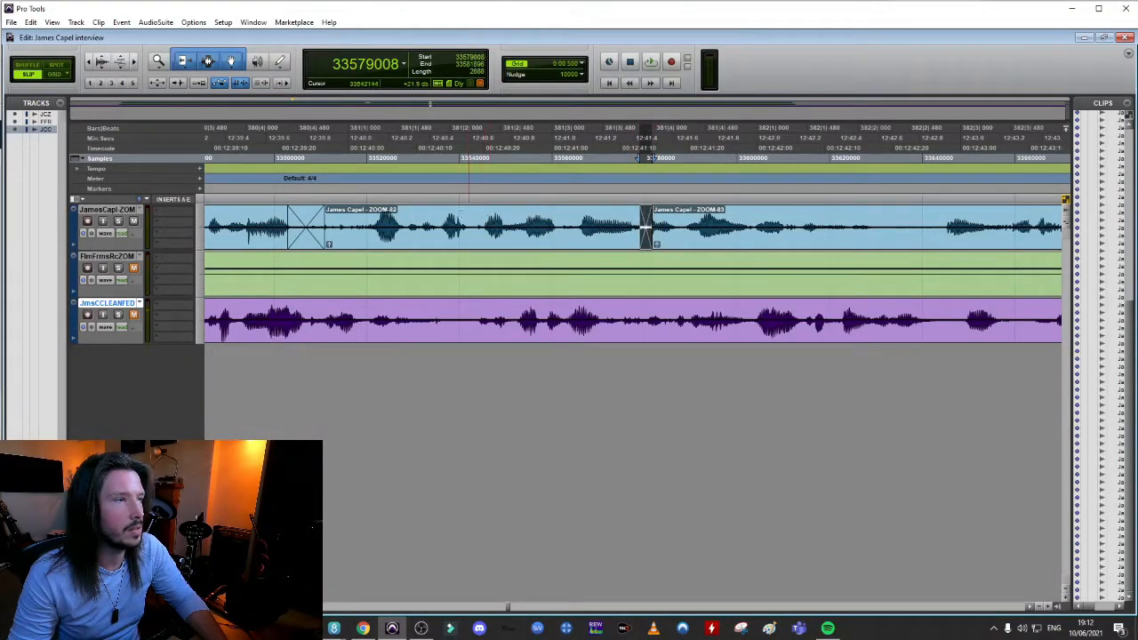
click(447, 216)
key(space)
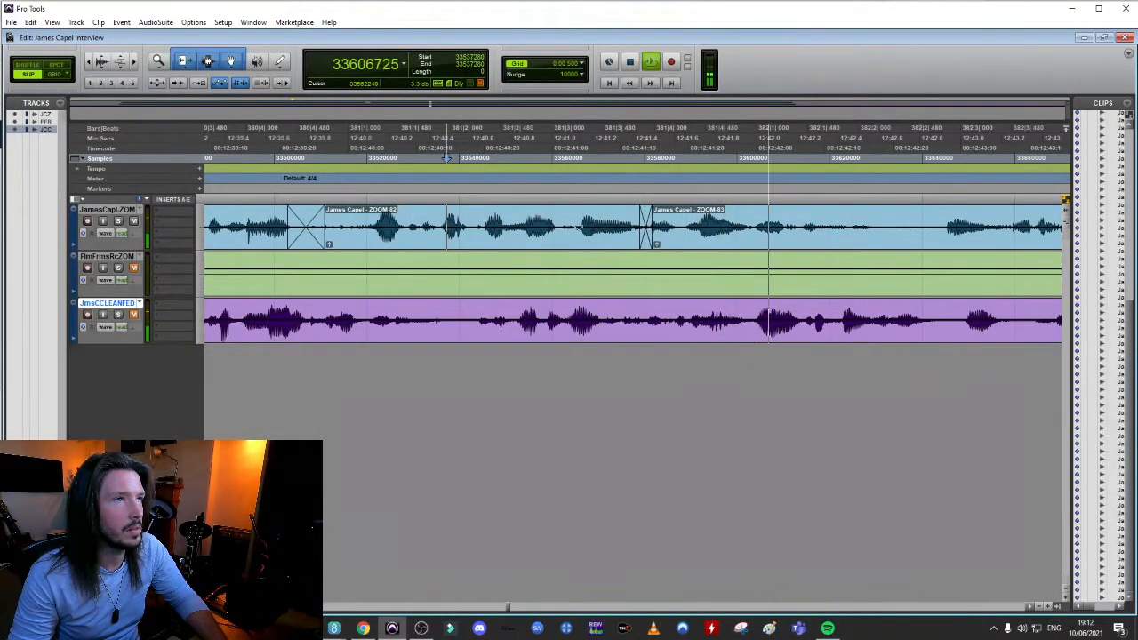
key(space)
Move the ZOOM-83 clip slightly later to start at sample 33580992 and play back the join
drag(688, 245, 694, 246)
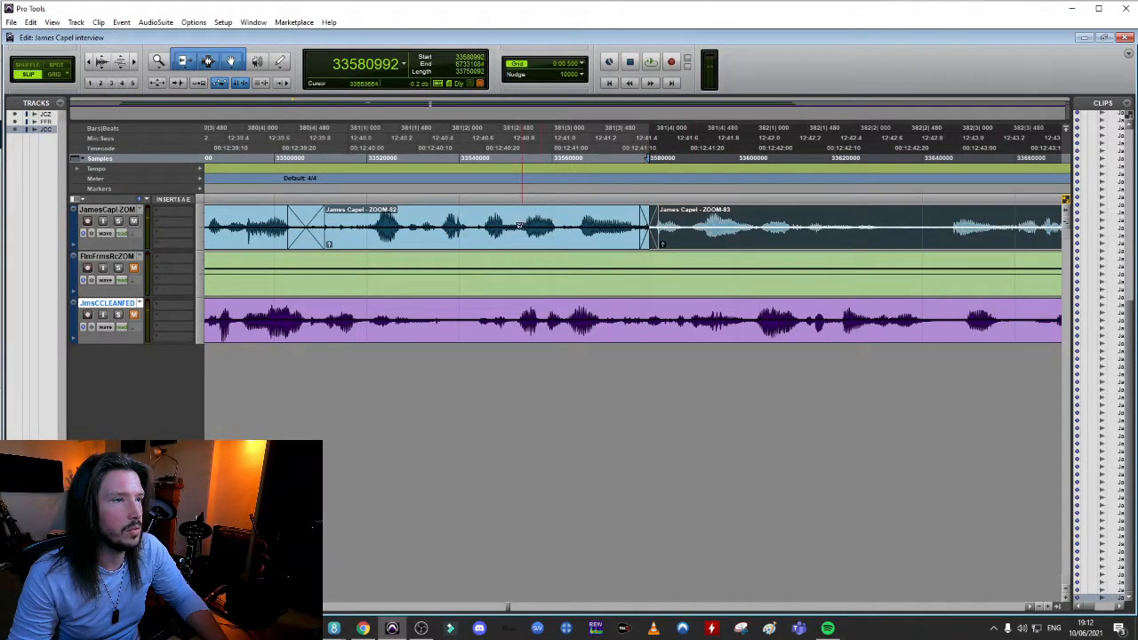
click(440, 216)
key(space)
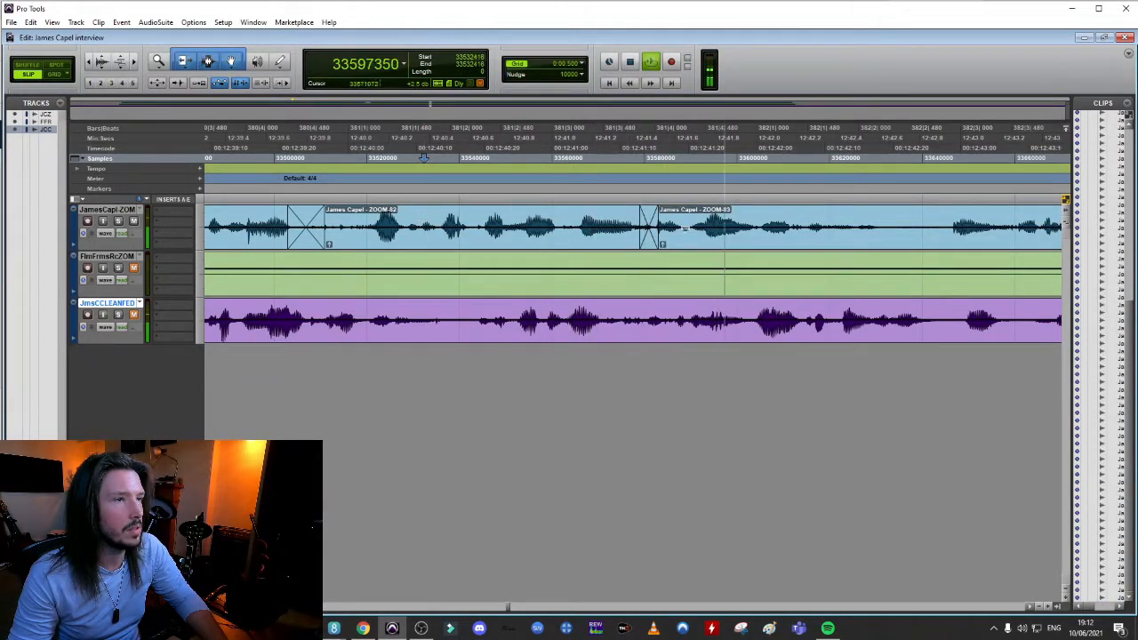
key(space)
Reposition the ZOOM-83 crossfade to span samples 33577856 to 33581824 and audition it
click(647, 238)
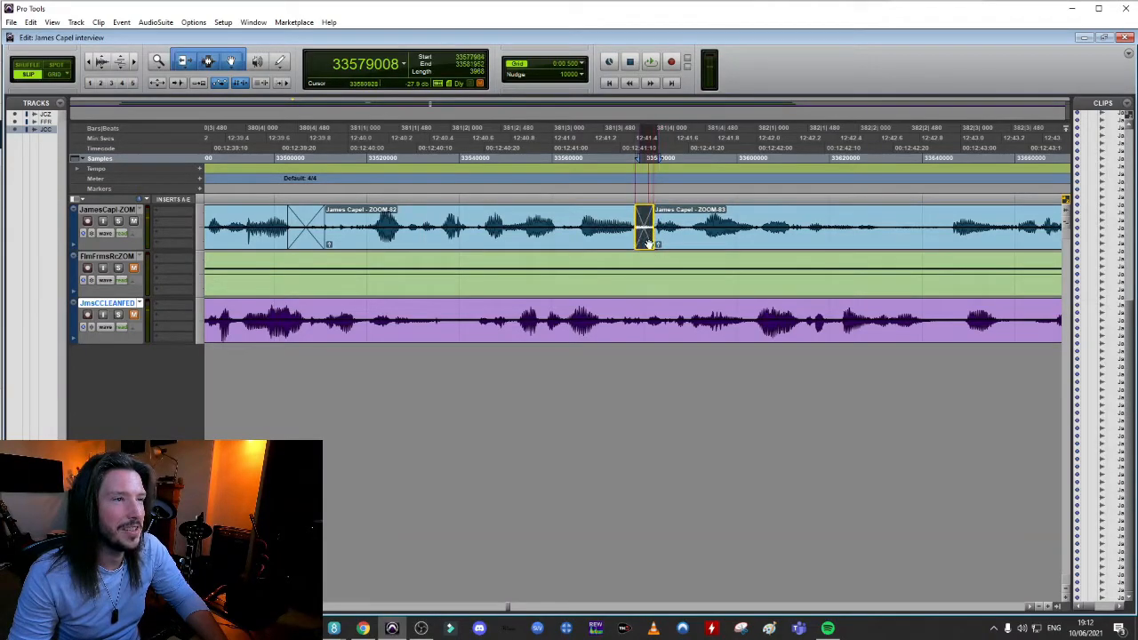
drag(649, 244, 649, 243)
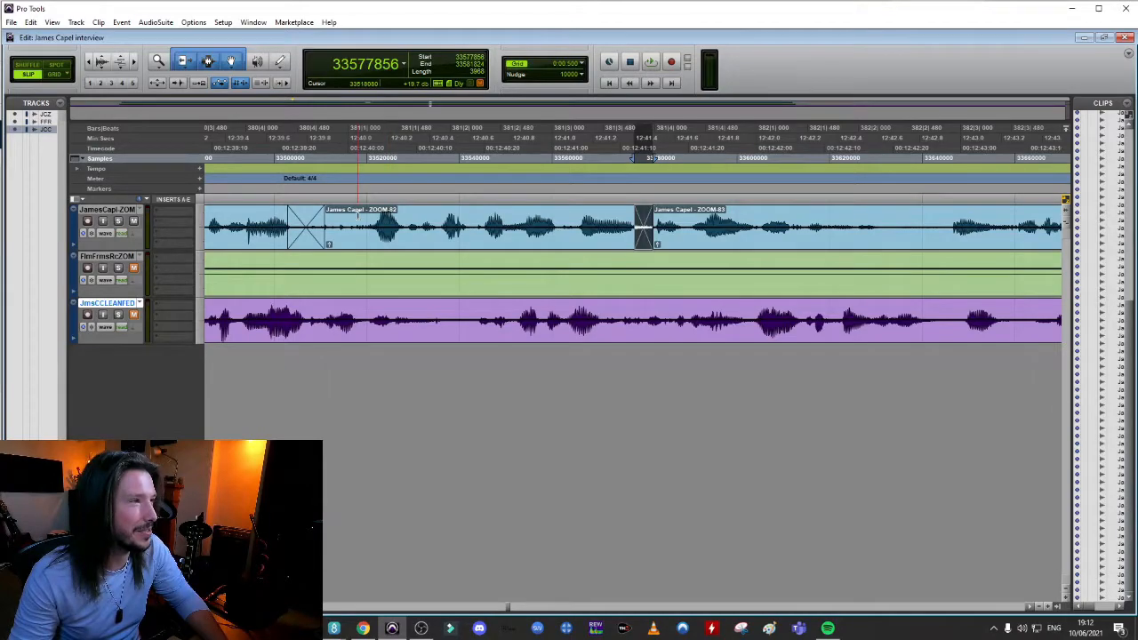
click(358, 215)
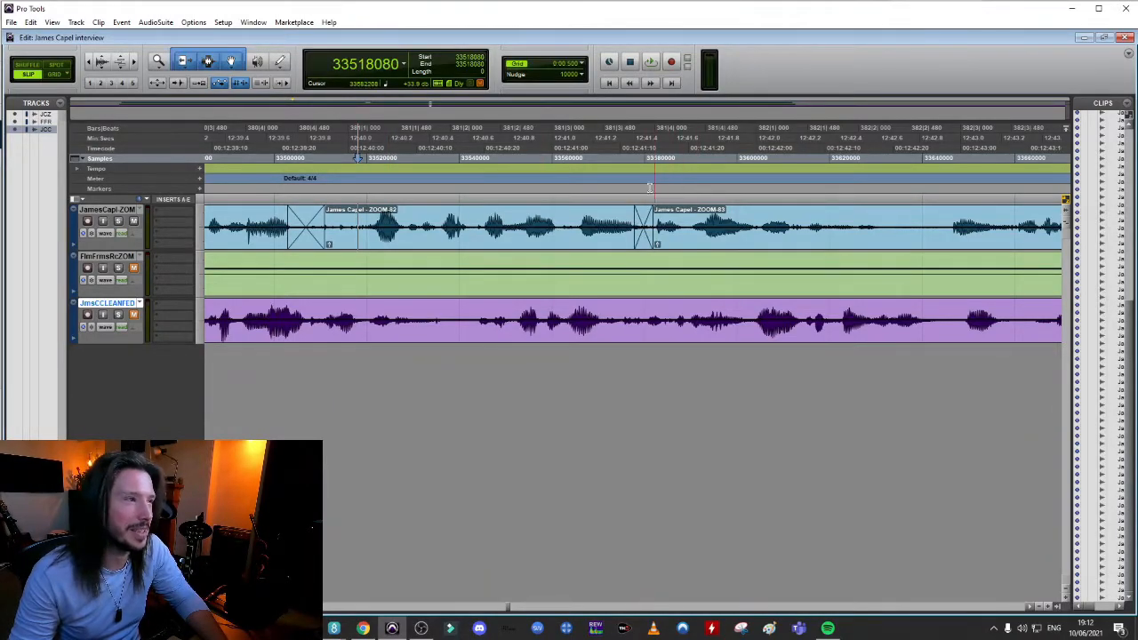
key(space)
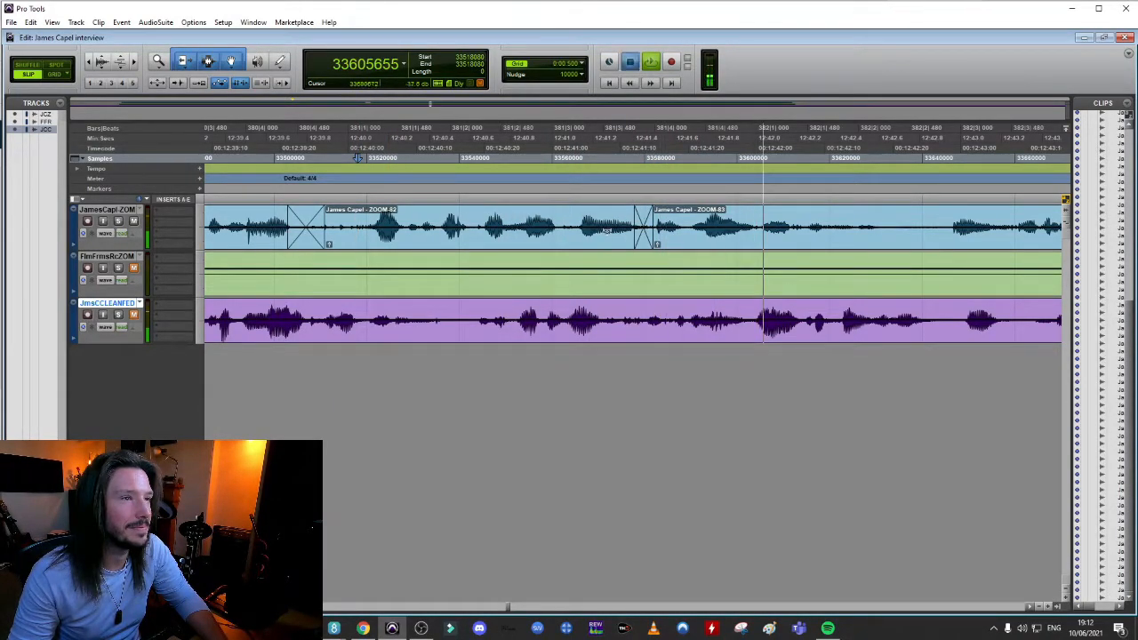
key(space)
Delete the crossfade before ZOOM-83, shift that clip's speech slightly later and play back the bare join
click(645, 233)
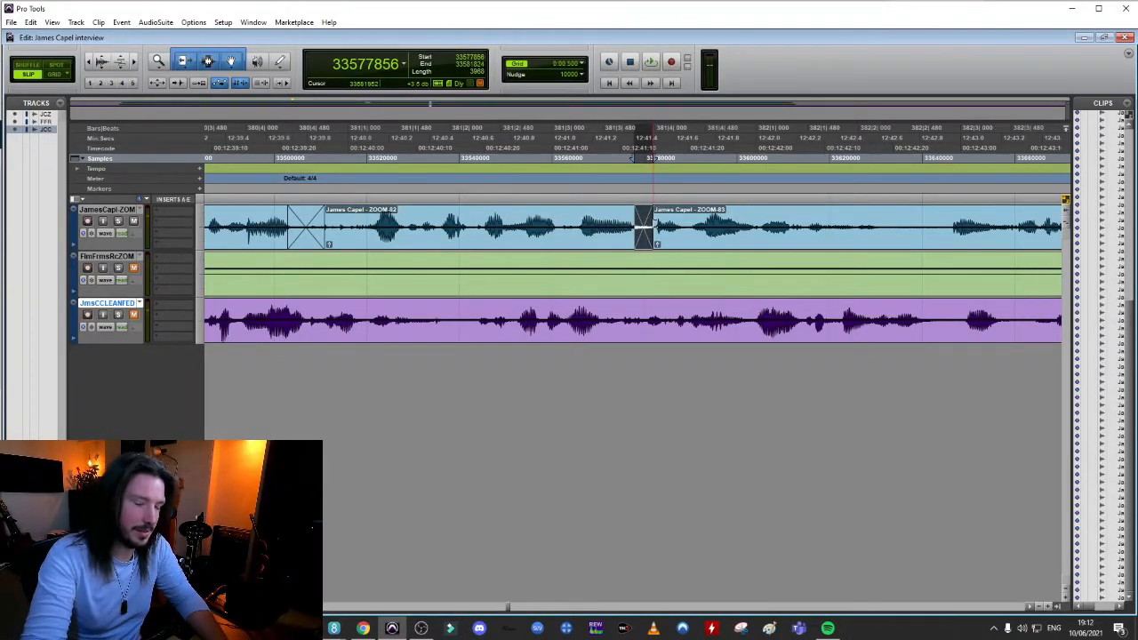
key(Delete)
mouse_move(674, 244)
mouse_down()
mouse_move(745, 242)
mouse_move(530, 242)
mouse_move(696, 246)
mouse_move(681, 241)
mouse_up()
click(537, 214)
key(space)
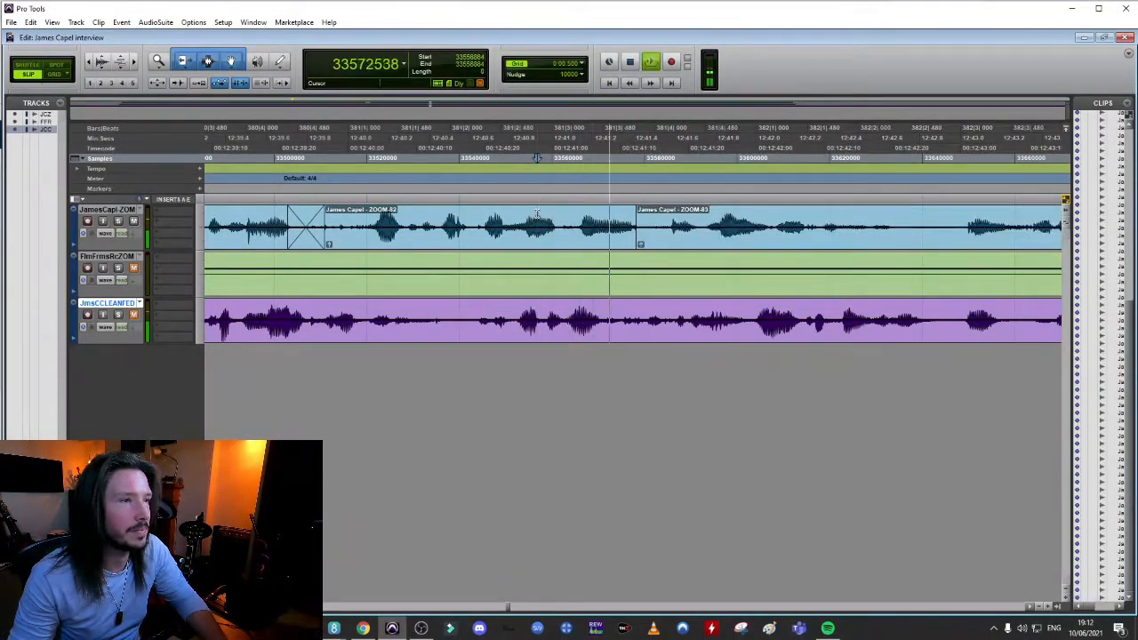
key(space)
Restore the removed pause by extending the start of the ZOOM-83 clip back to near 12:41.0 and play it back
drag(662, 240, 563, 242)
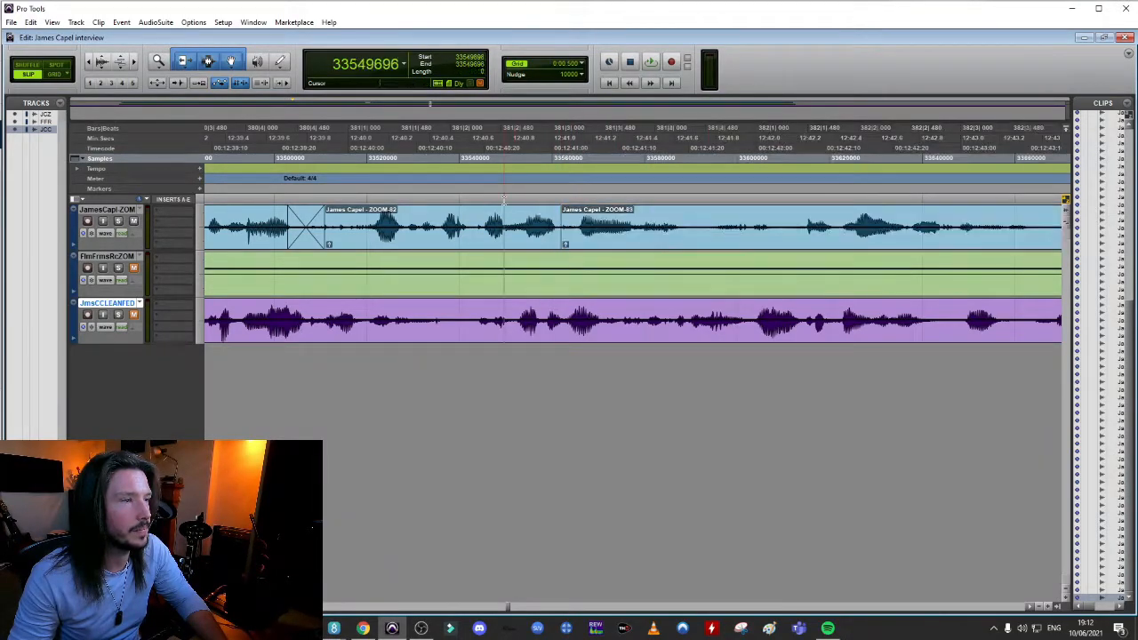
key(space)
key(space)
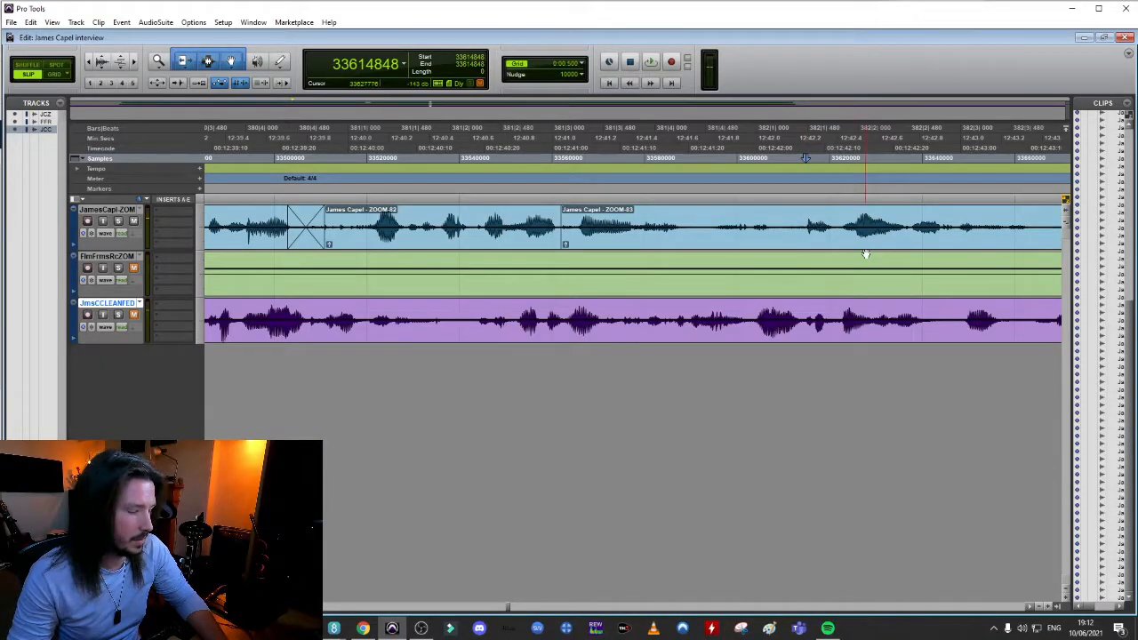
Try pulling the speech after sample 33614848 earlier to sample 33595264, and undo the move
drag(883, 246, 775, 249)
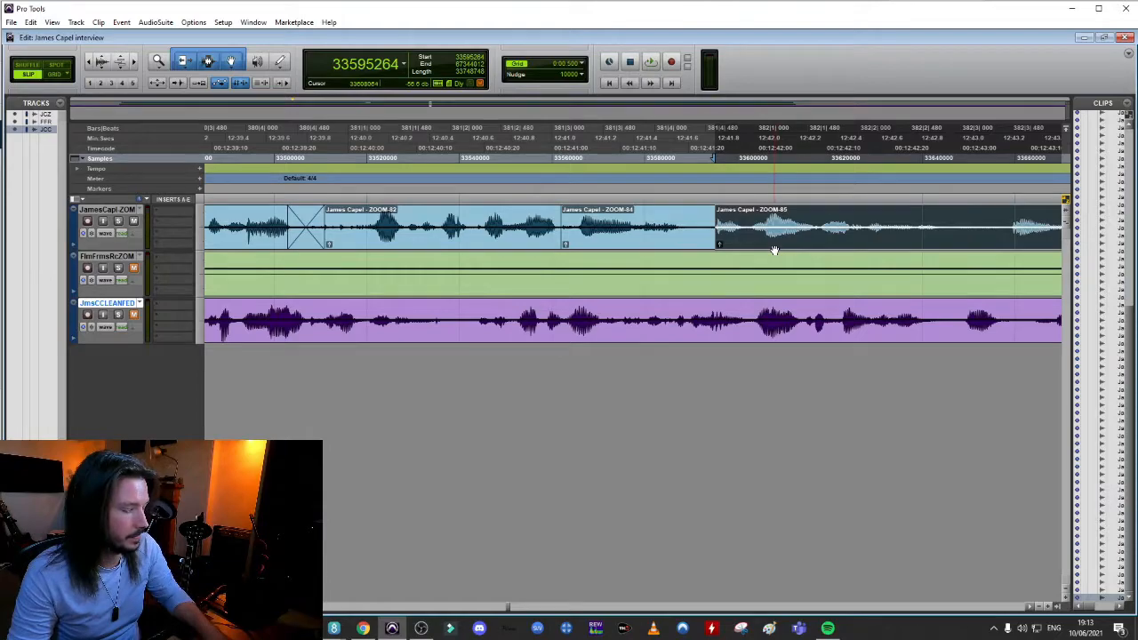
key(ctrl+z)
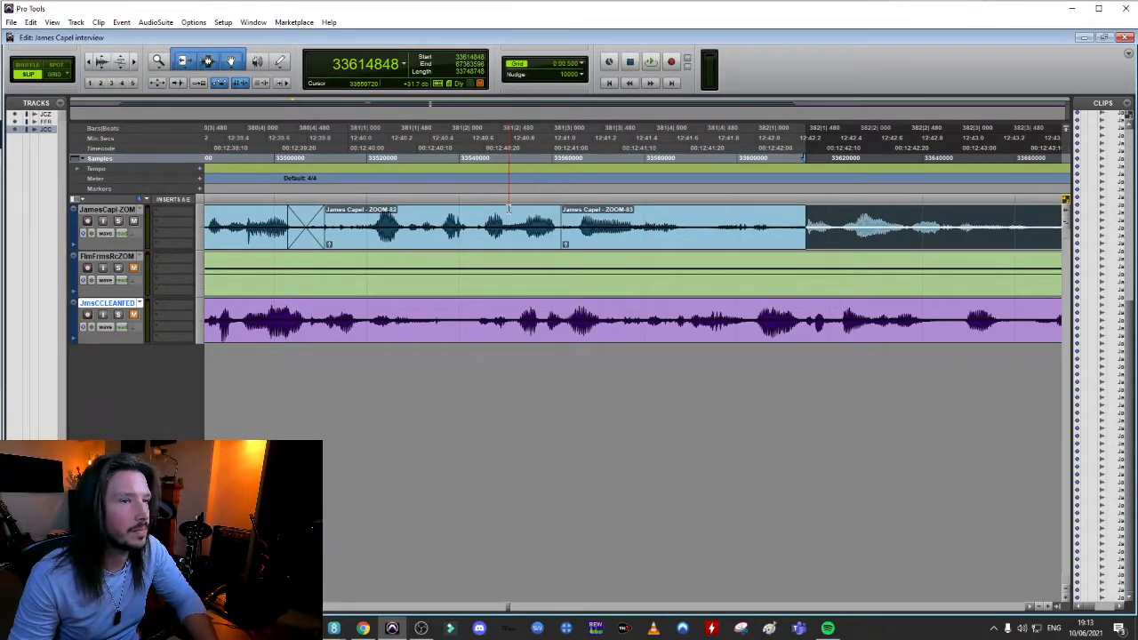
Trim the start of the ZOOM-83 clip to sample 33612288 and extend the end of the ZOOM-82 clip into the gap
click(509, 213)
drag(564, 242, 794, 247)
click(605, 227)
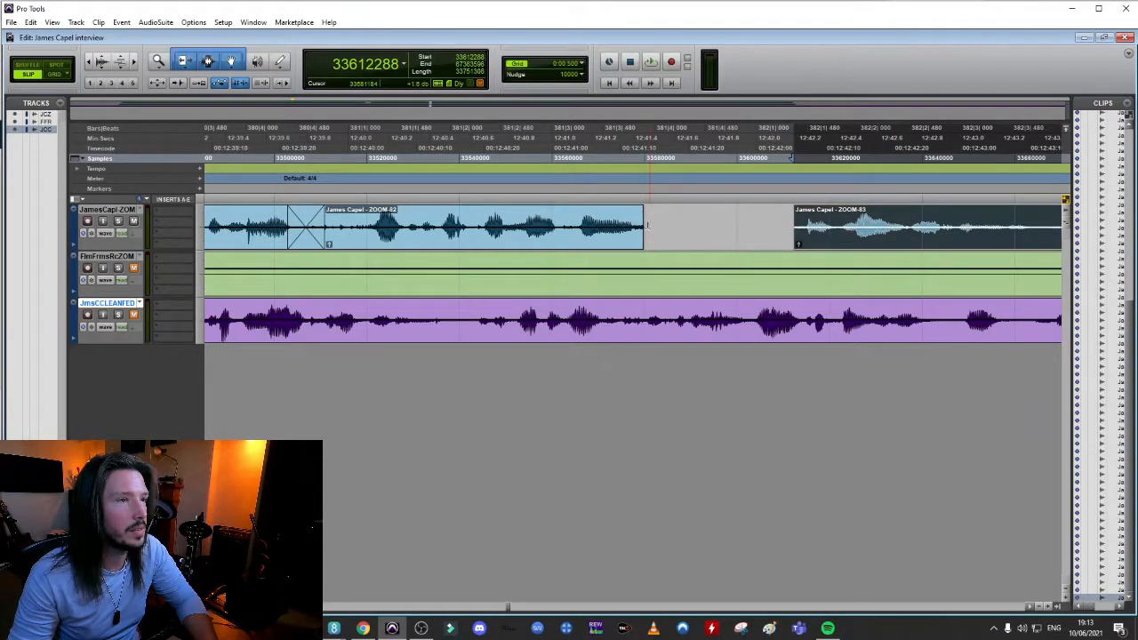
drag(642, 216, 640, 218)
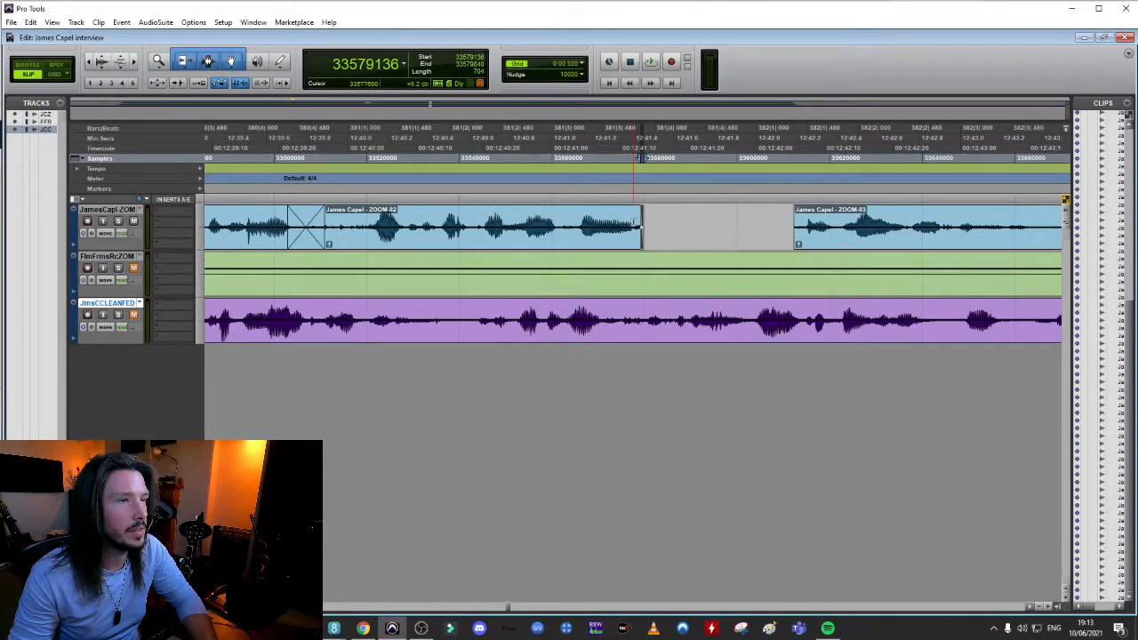
double_click(633, 222)
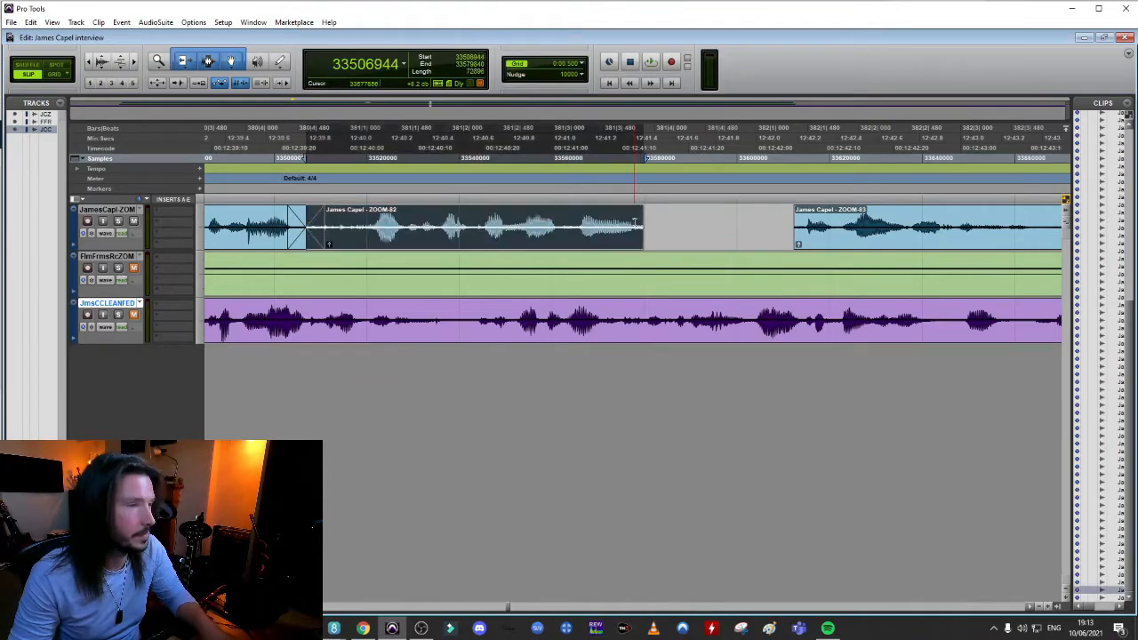
drag(637, 220, 725, 222)
Pull the ZOOM-83 clip earlier over the end of ZOOM-82 to start near 12:41.6 and audition the join
drag(859, 241, 755, 247)
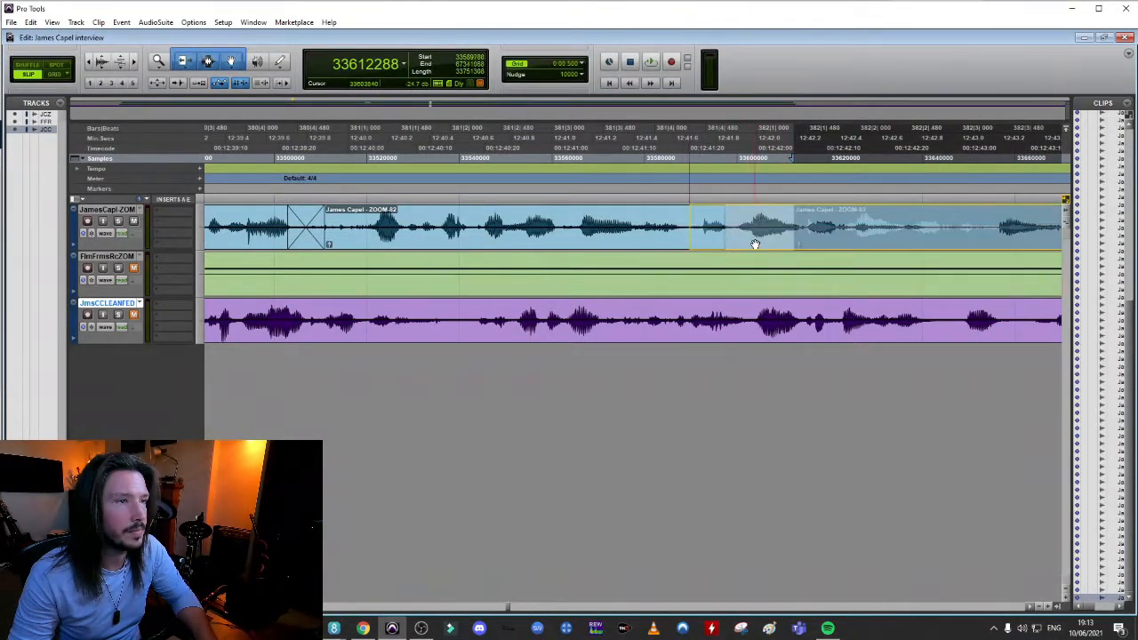
key(space)
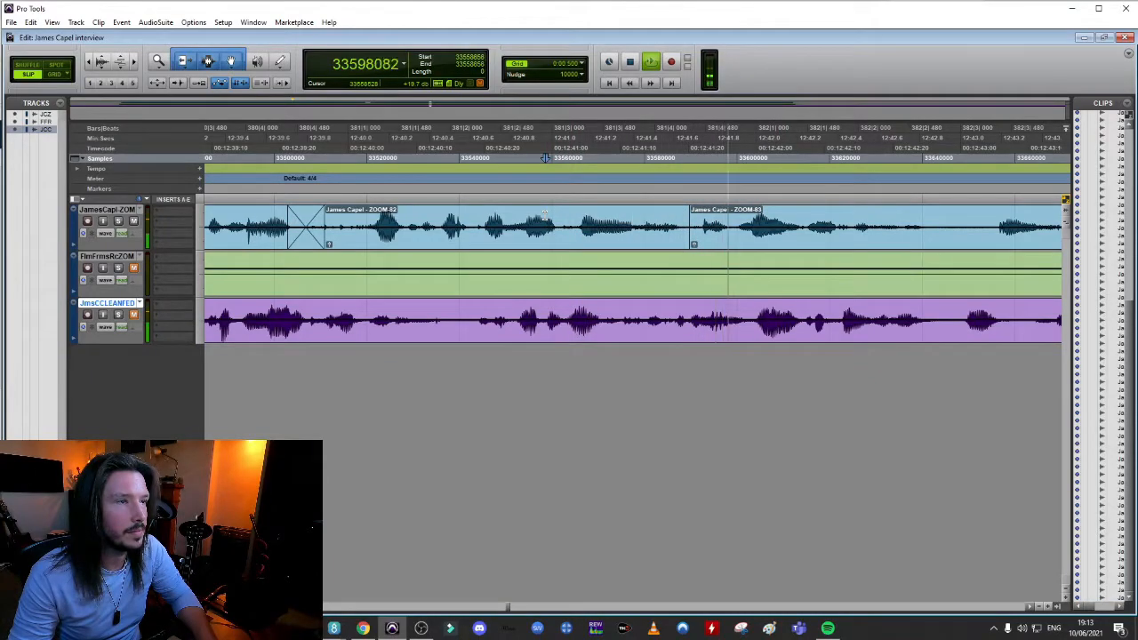
key(space)
Crossfade the join between the ZOOM-82 and ZOOM-83 clips, shift the crossfade slightly earlier and play it back
drag(710, 251, 681, 245)
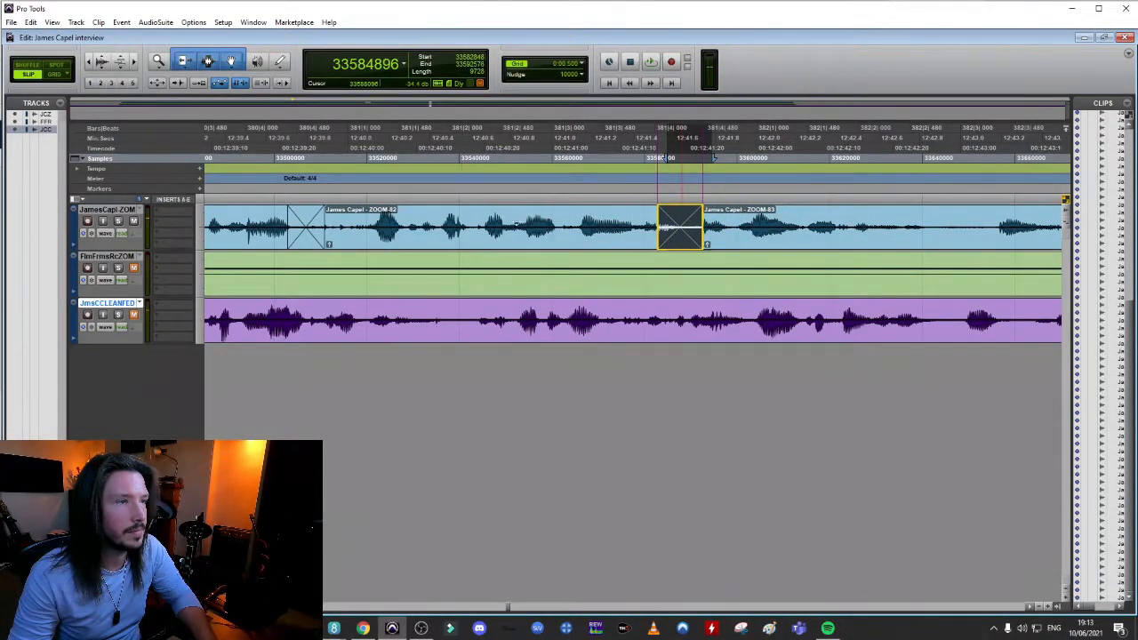
click(460, 222)
key(space)
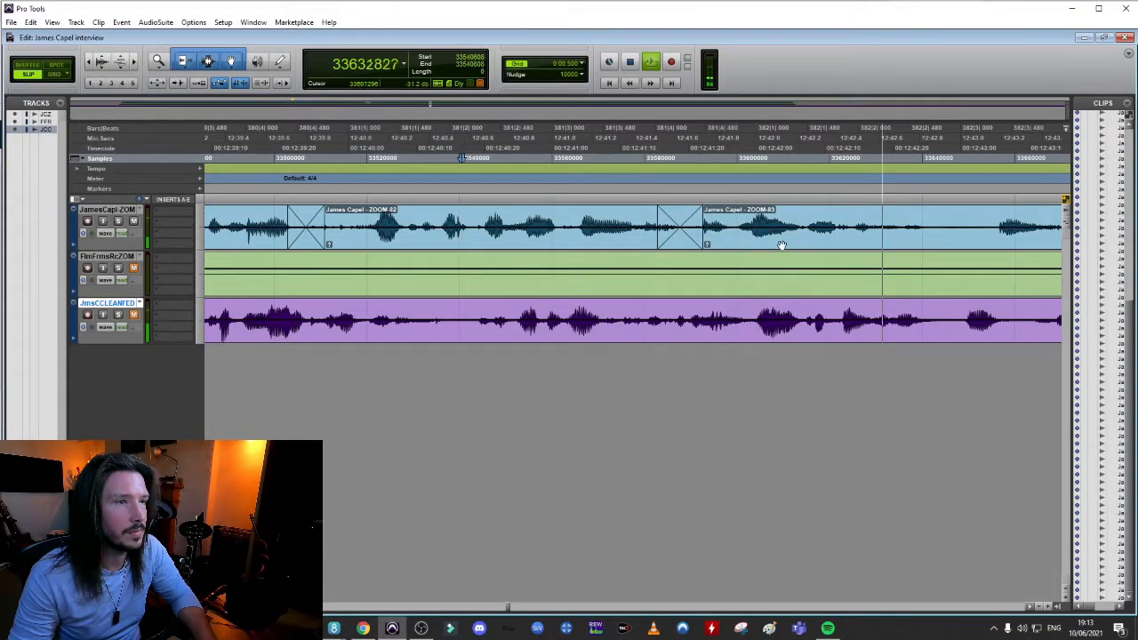
key(space)
Split the interviewee's clip at the next pause, pull the following speech earlier to near 12:43 and play back the join
key(space)
key(r)
key(space)
click(844, 219)
key(b)
key(space)
drag(889, 237, 795, 246)
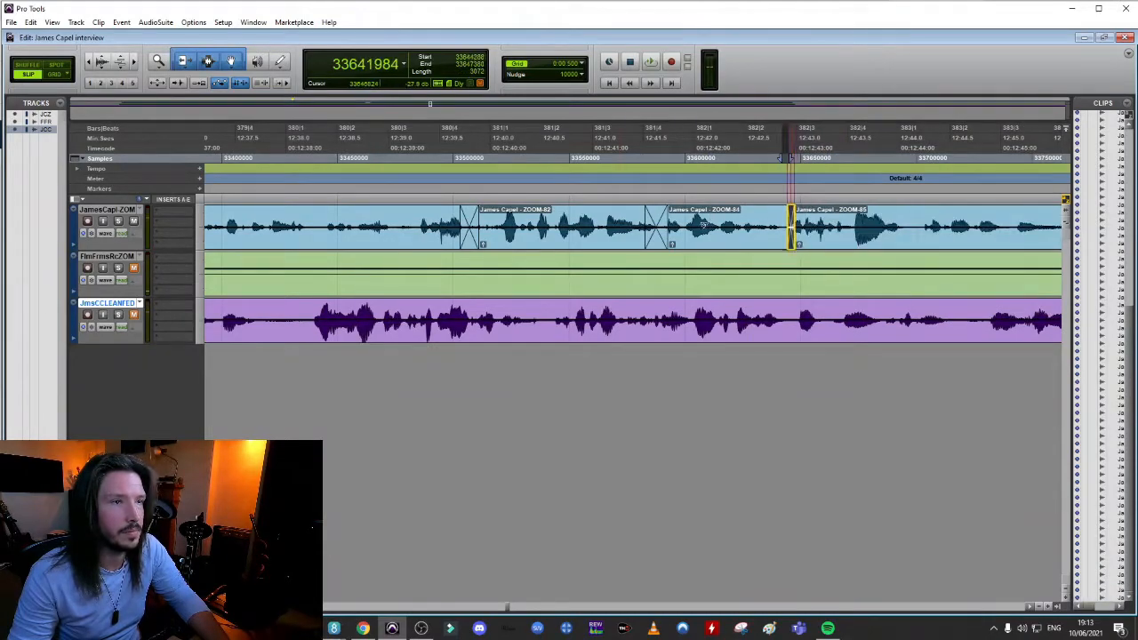
click(620, 222)
Split the interviewee's clip at the following pause and pull the ZOOM-87 speech earlier to near 12:45
key(space)
key(space)
Position the crossfade at the start of the ZOOM-87 clip and play back the dialogue leading into it
key(space)
key(r)
key(space)
click(860, 222)
key(b)
drag(880, 241, 846, 241)
key(t)
key(t)
key(t)
drag(628, 246, 600, 244)
key(r)
click(437, 220)
click(240, 220)
key(space)
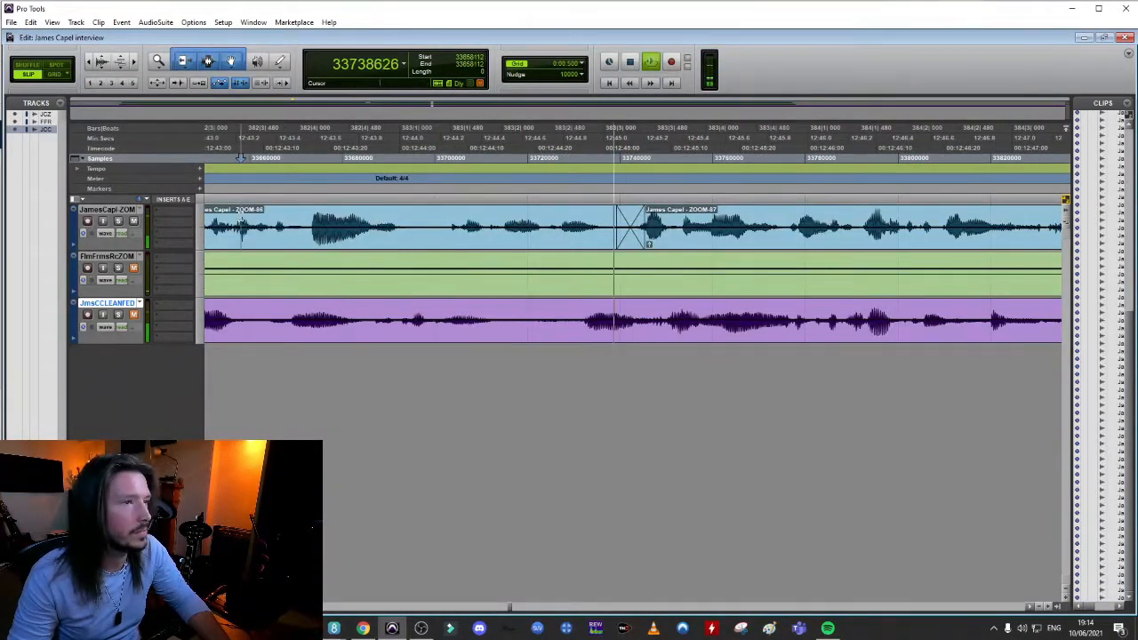
Play back the interviewee's dialogue after the ZOOM-87 join and audition the short utterances near 13:03
key(r)
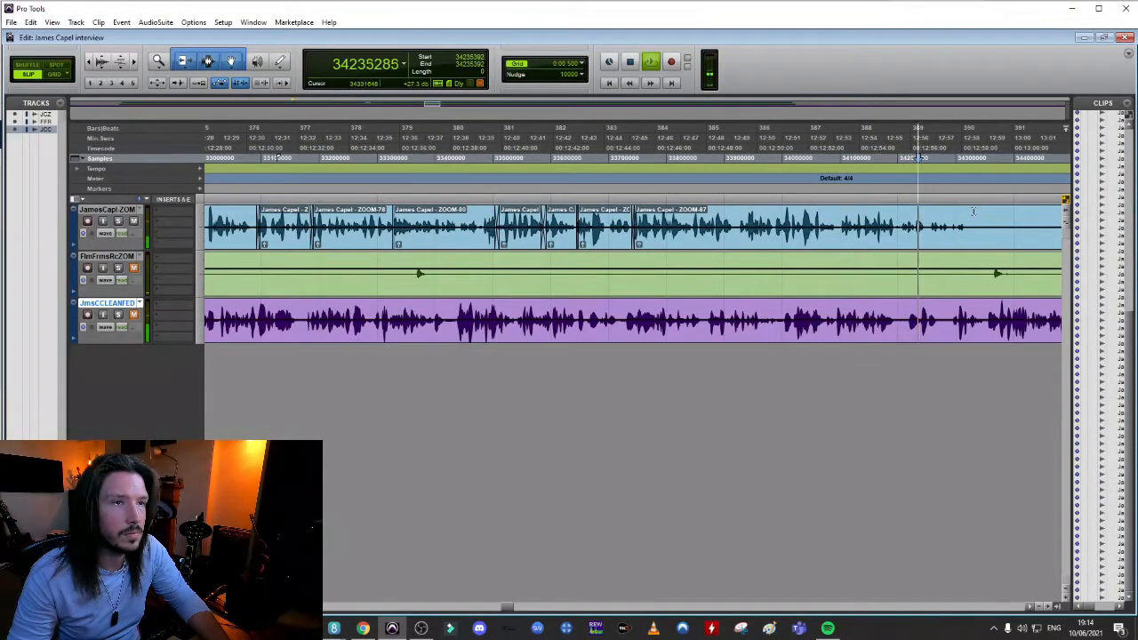
key(r)
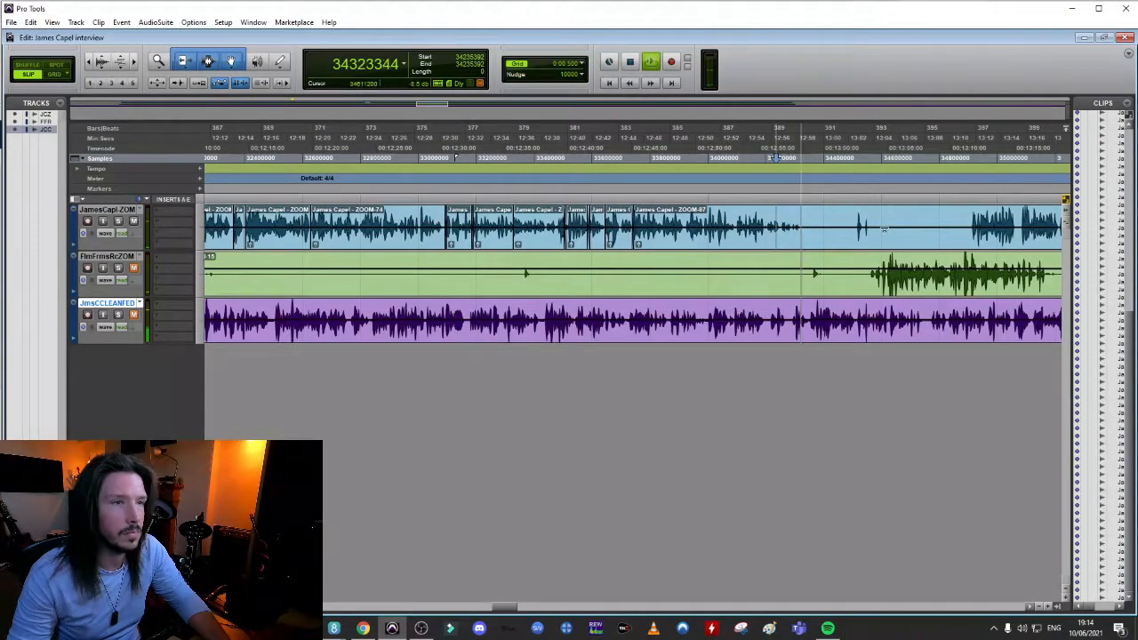
key(space)
click(857, 219)
key(space)
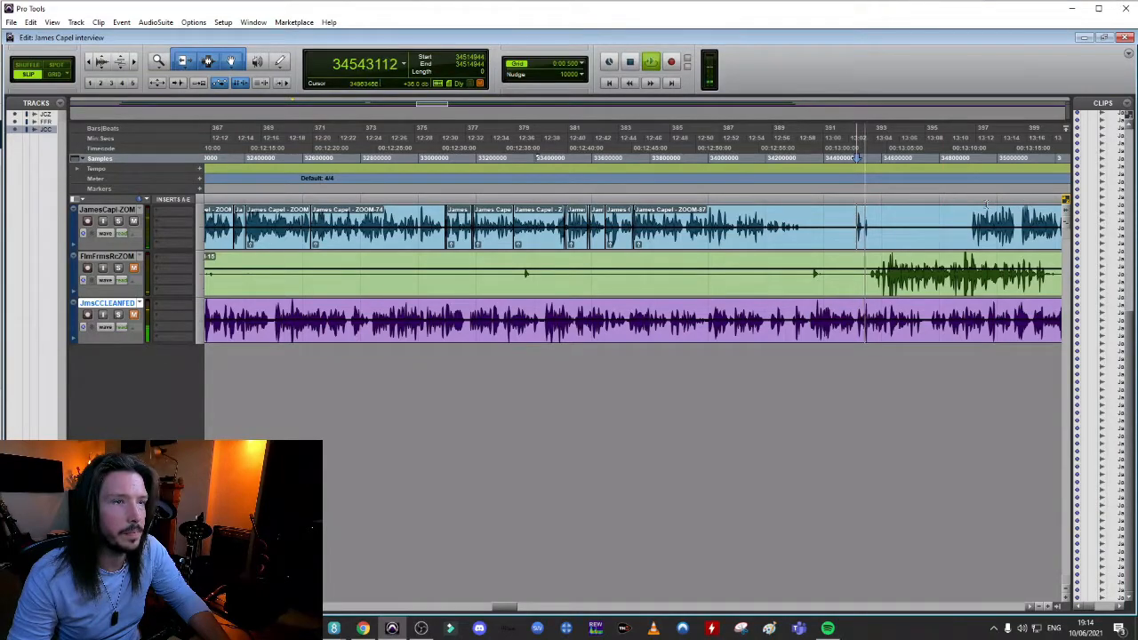
key(space)
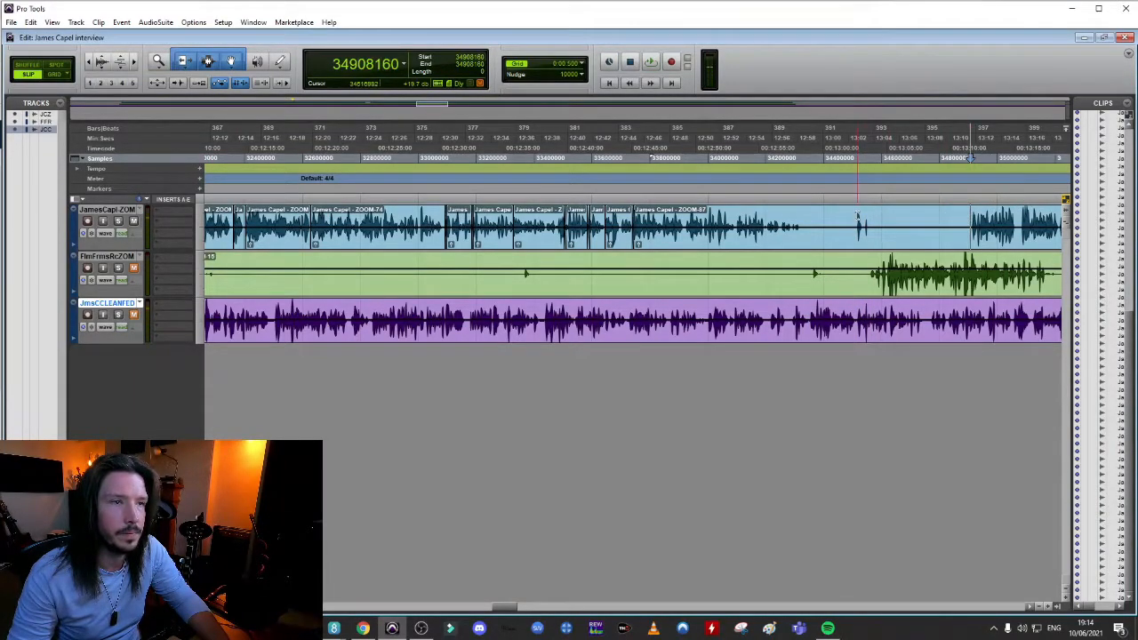
Delete the second short utterance near 13:03 from the interviewee's track
key(t)
key(t)
key(t)
key(t)
drag(602, 228, 660, 222)
key(Delete)
key(r)
key(r)
key(r)
key(r)
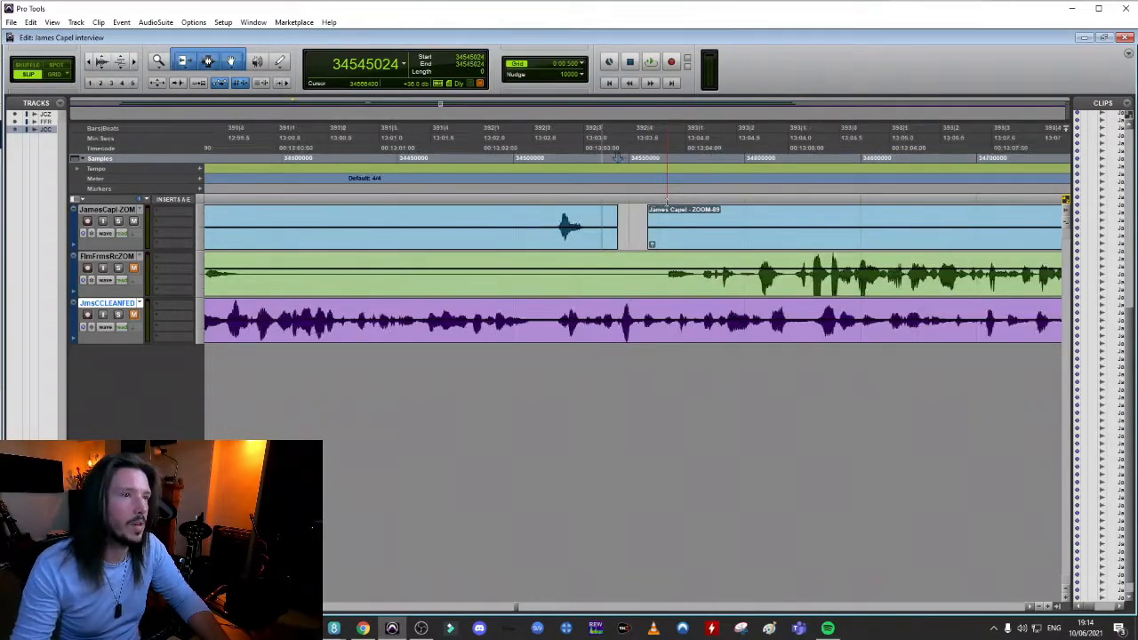
Play back the ZOOM-89 dialogue from about 13:10 and examine the end of the phrase near 13:14.7
key(space)
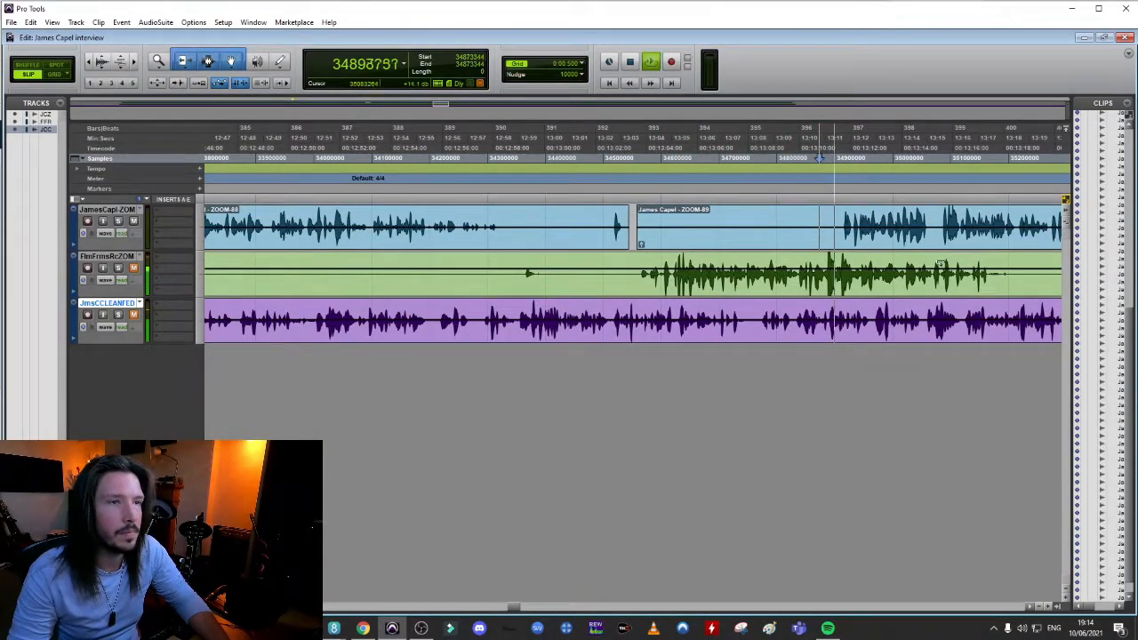
key(r)
key(t)
key(t)
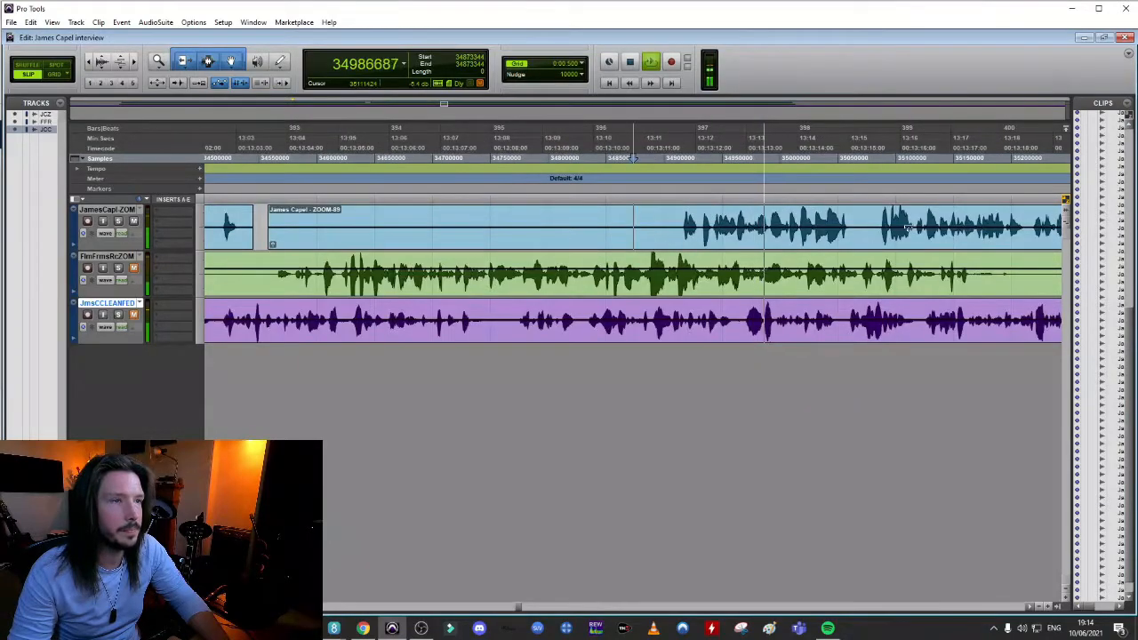
key(space)
click(811, 213)
key(space)
key(space)
key(space)
key(space)
click(836, 211)
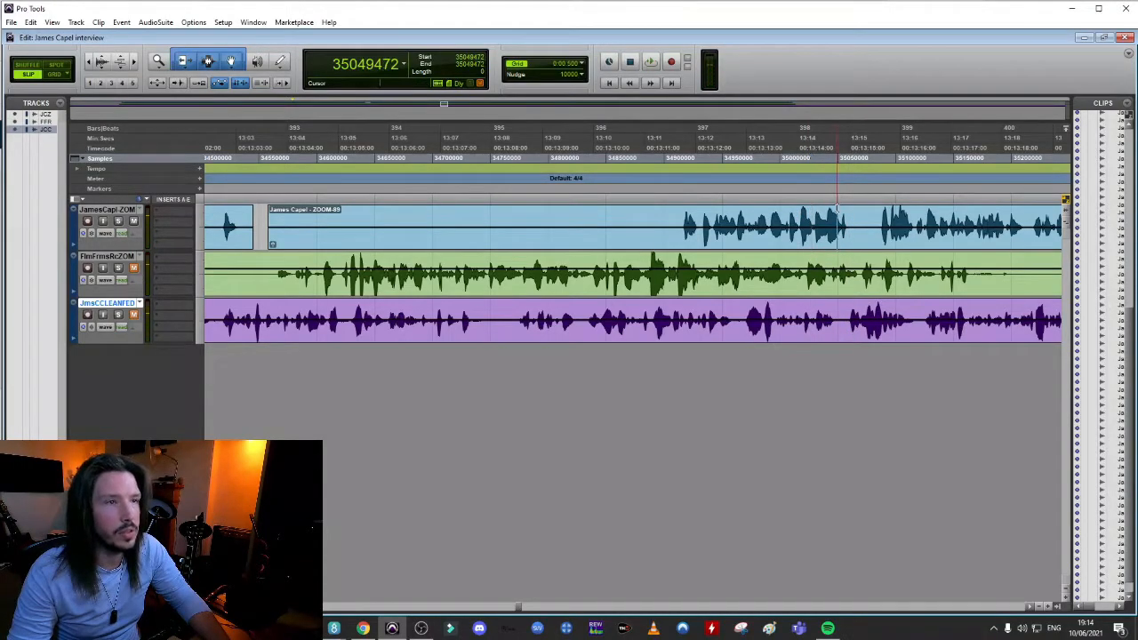
key(t)
key(t)
key(t)
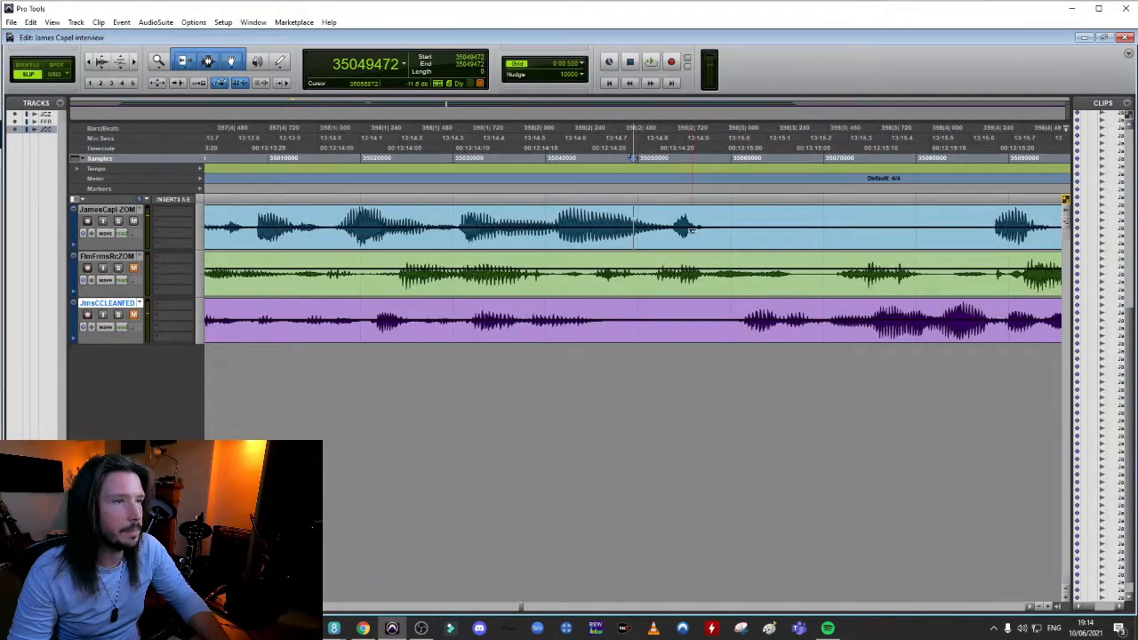
key(r)
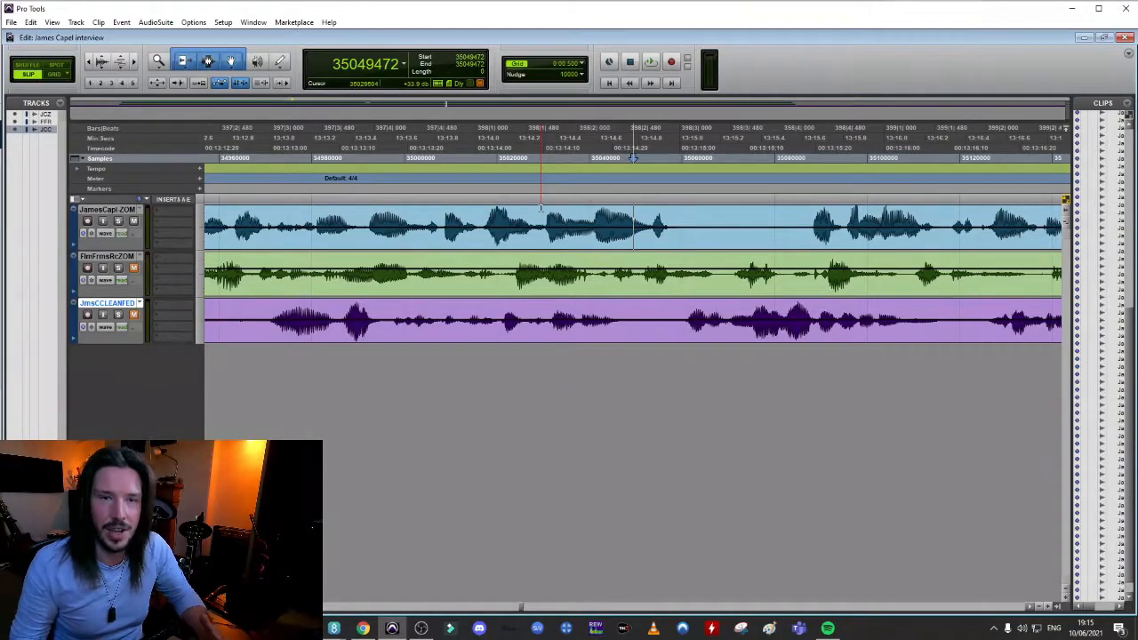
Audition the phrase ending, split the interviewee's clip near 13:14.9 and pull the ZOOM-91 clip earlier to near 13:14.66
click(481, 215)
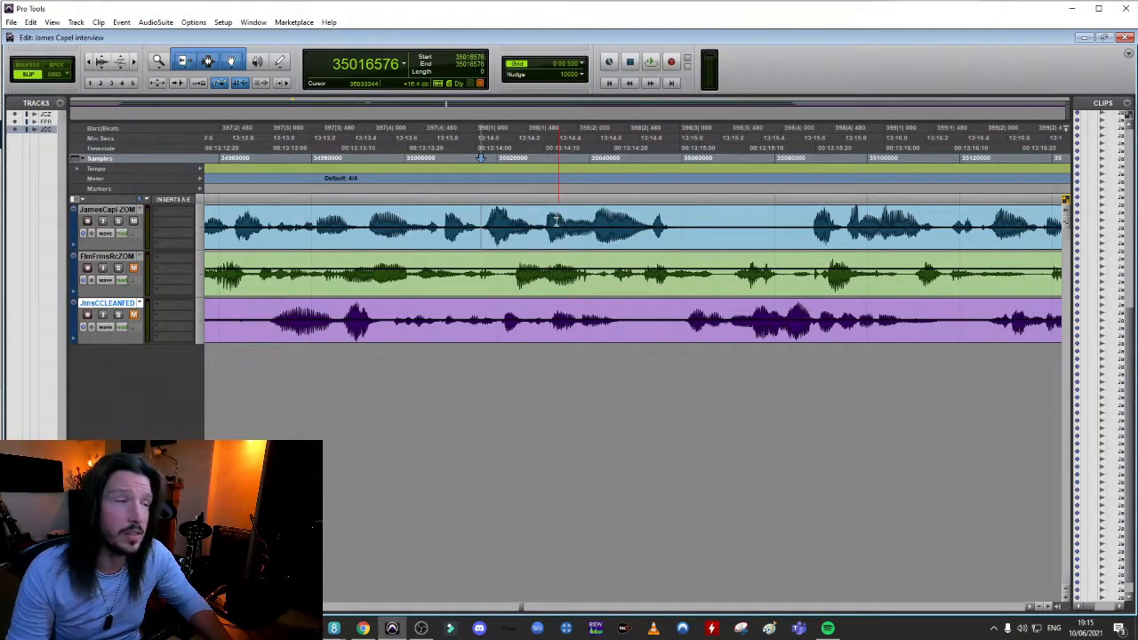
key(space)
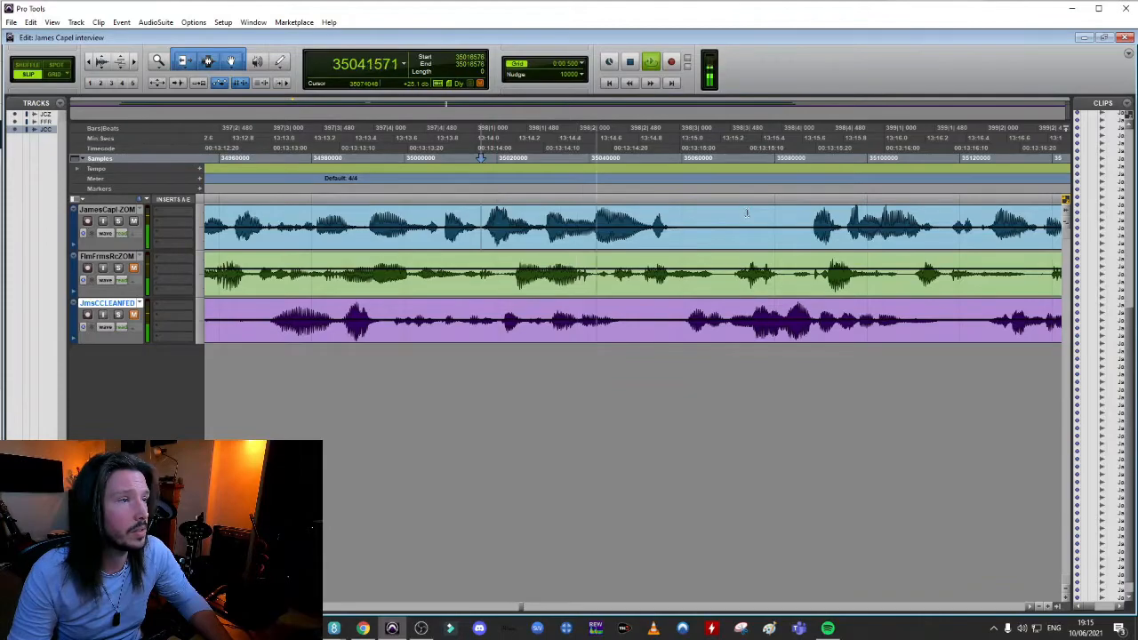
key(space)
click(599, 214)
key(space)
key(space)
key(space)
key(space)
key(space)
key(space)
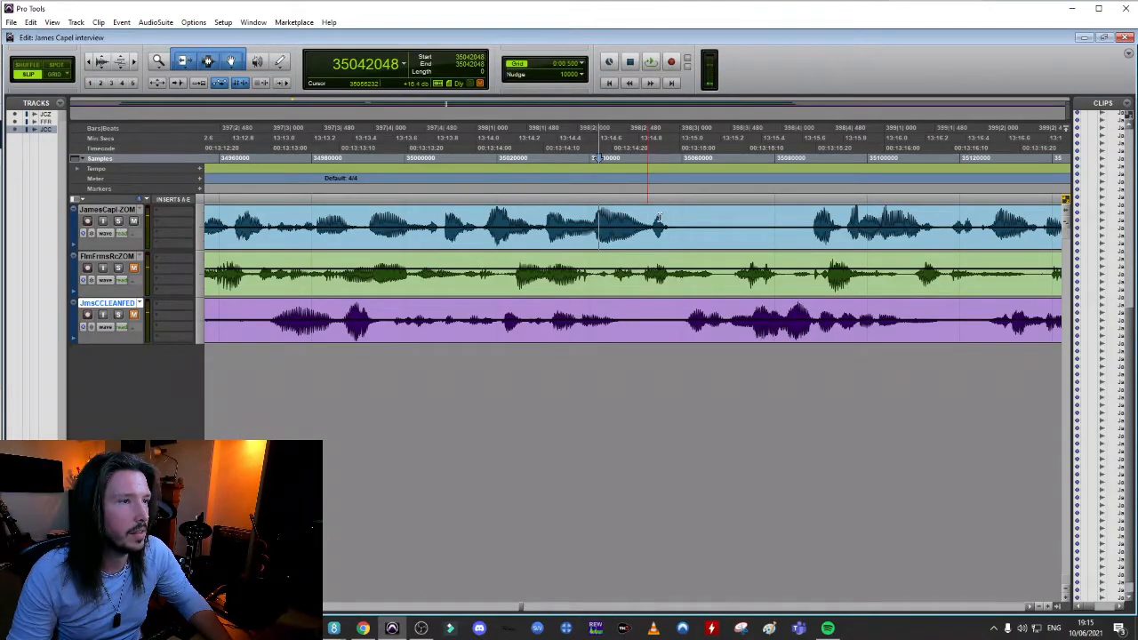
key(b)
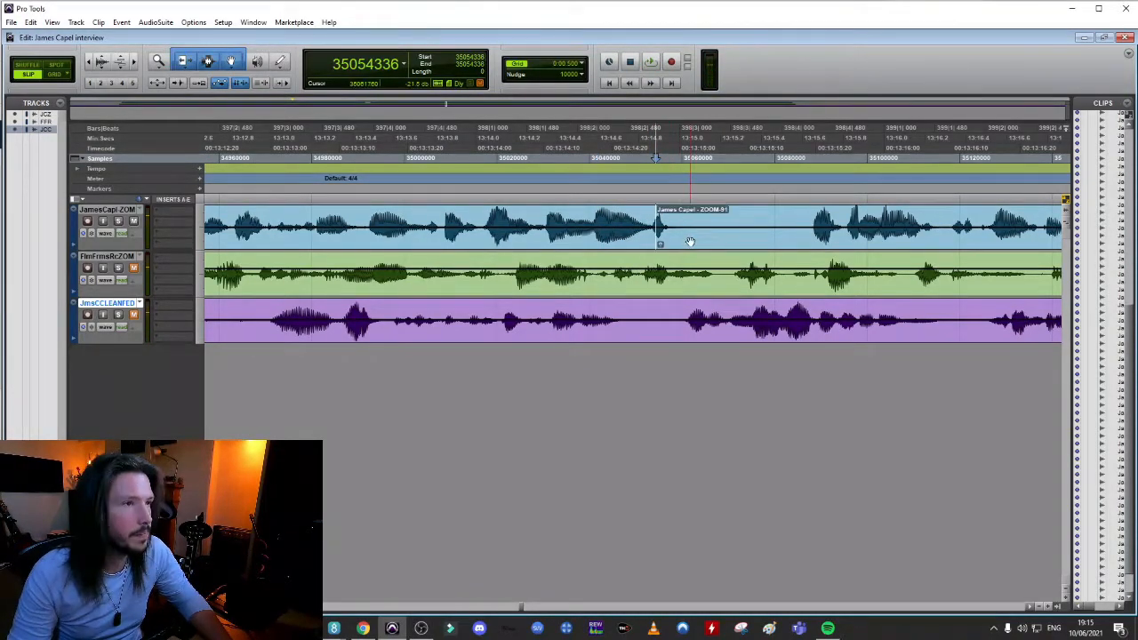
click(684, 241)
drag(685, 240, 643, 237)
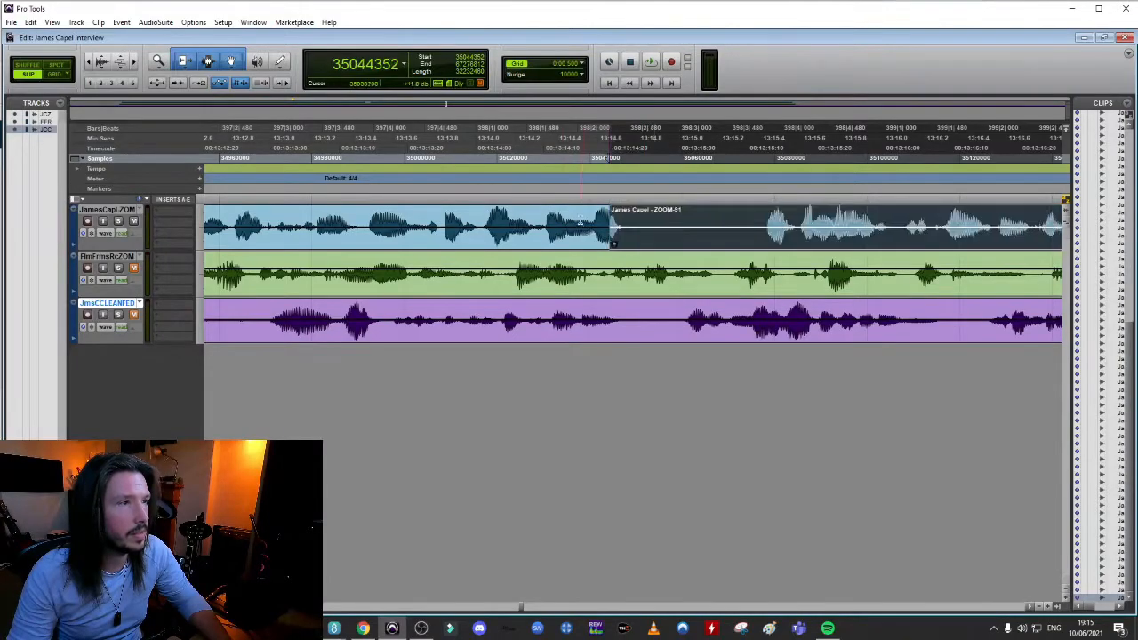
Play back the join, shift the ZOOM-91 clip slightly later to near 13:14.7 and crossfade the join
click(515, 213)
key(space)
key(space)
key(space)
key(space)
drag(623, 237, 633, 237)
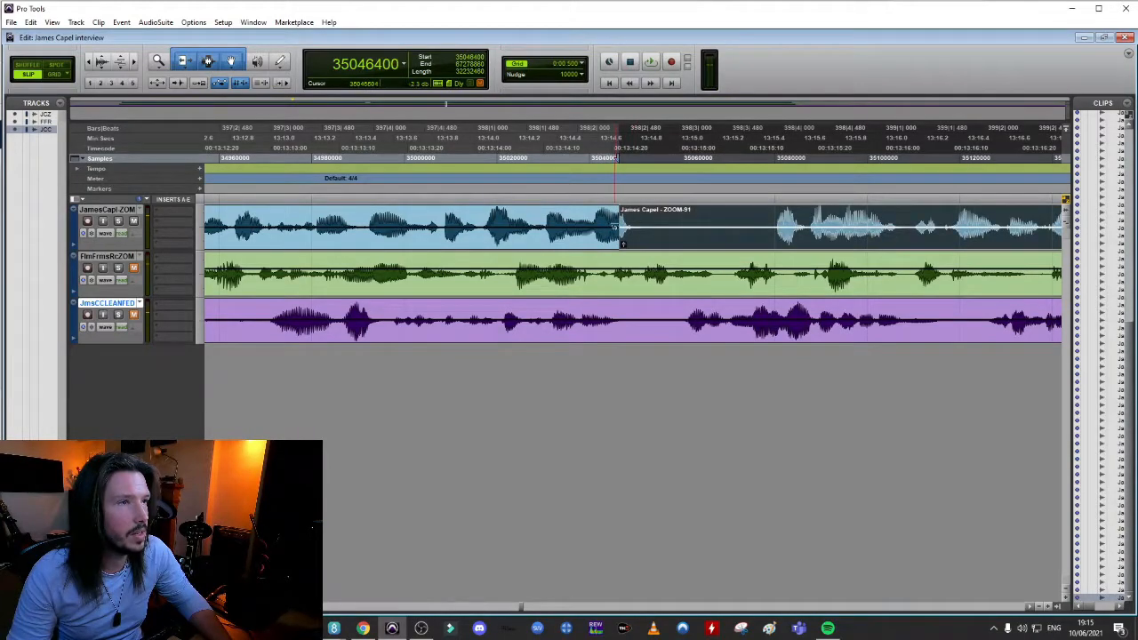
click(618, 246)
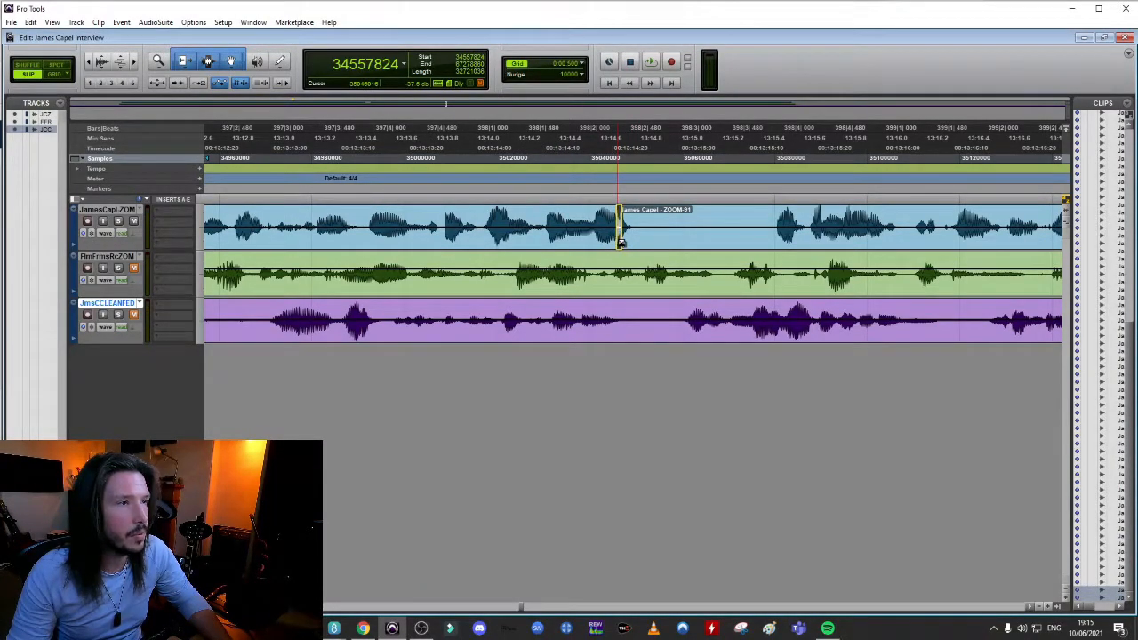
click(642, 246)
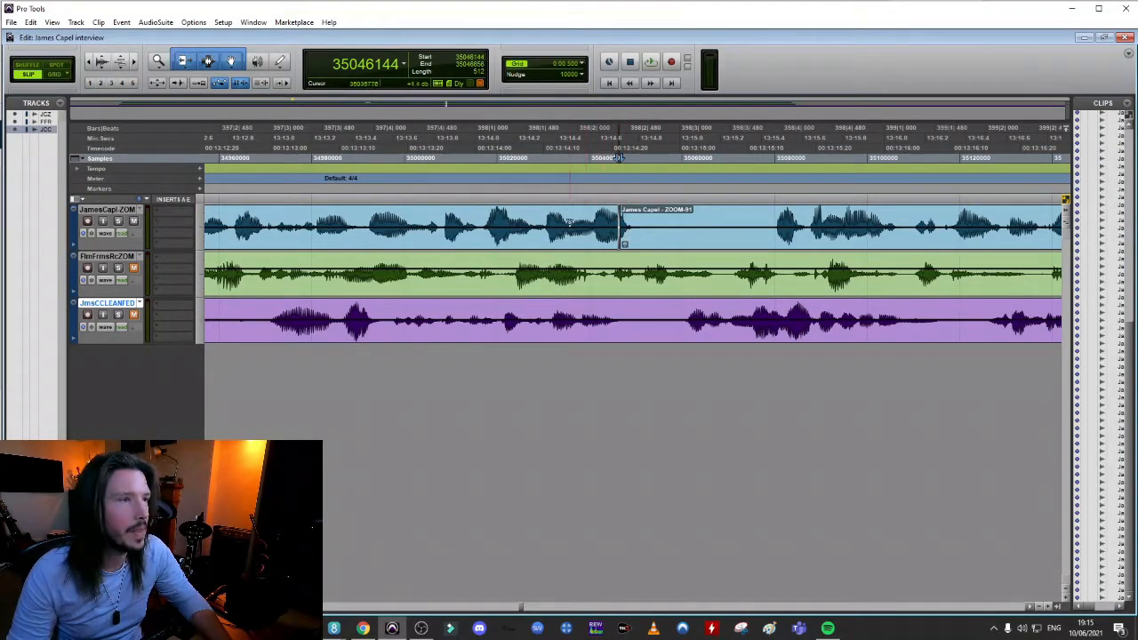
Play back the ZOOM-91 join and shift its crossfade slightly earlier
key(space)
key(space)
key(space)
key(space)
click(637, 219)
key(r)
key(r)
key(t)
key(t)
key(t)
key(t)
key(t)
mouse_move(488, 242)
mouse_down()
mouse_move(391, 242)
mouse_move(477, 244)
mouse_up()
key(r)
key(r)
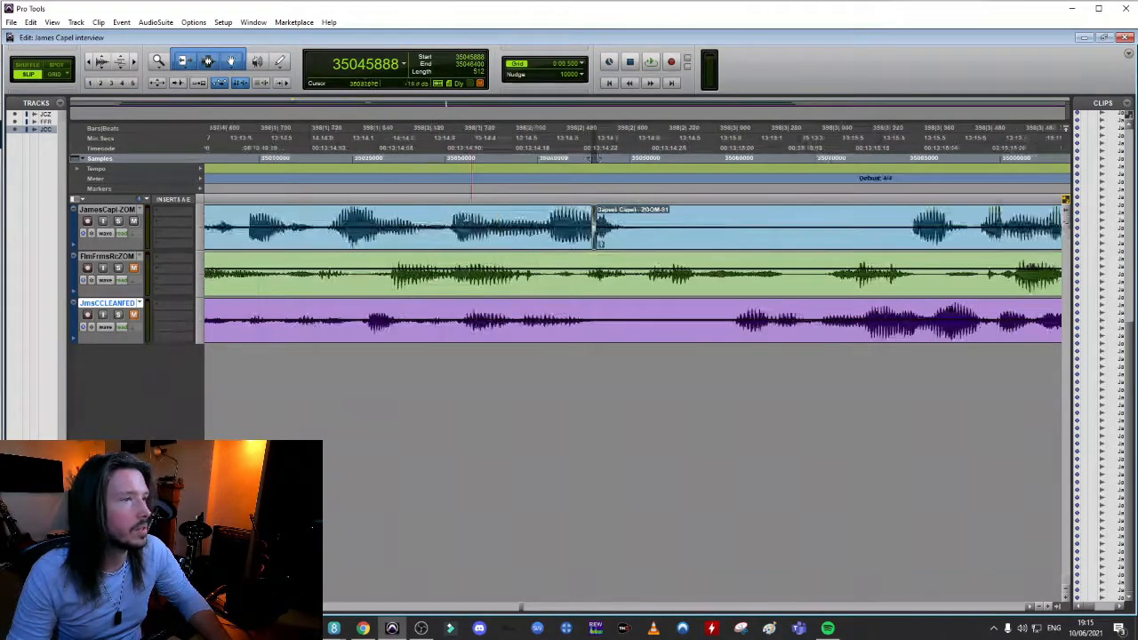
Move the start of the ZOOM-91 clip slightly later and play back the dialogue across the join
click(497, 222)
key(space)
key(space)
drag(657, 245, 677, 244)
click(478, 219)
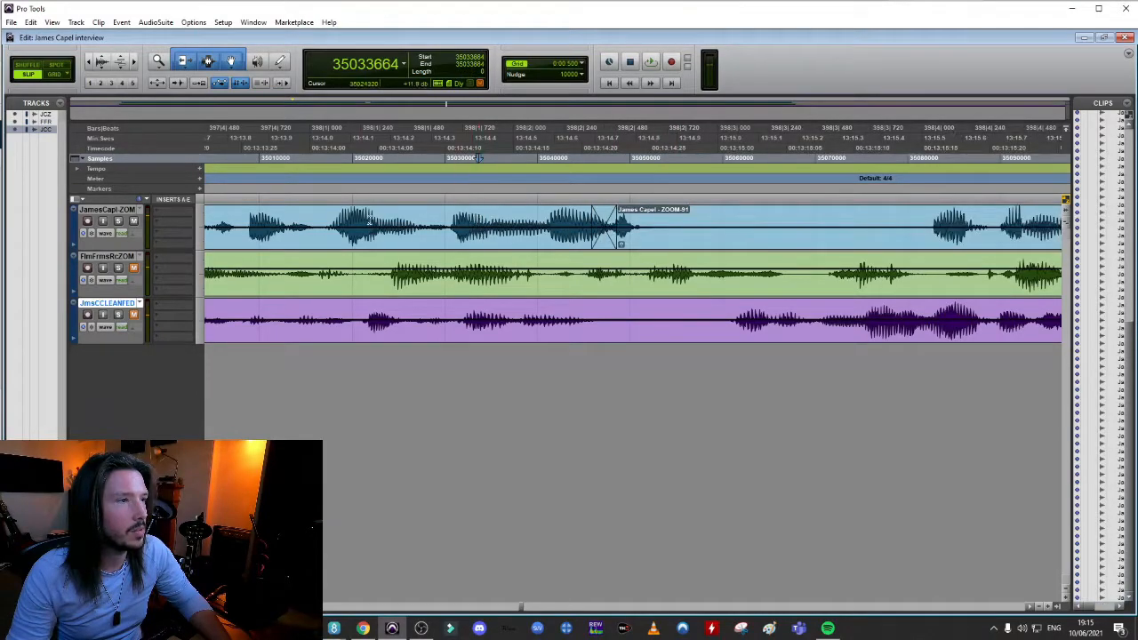
click(360, 222)
key(space)
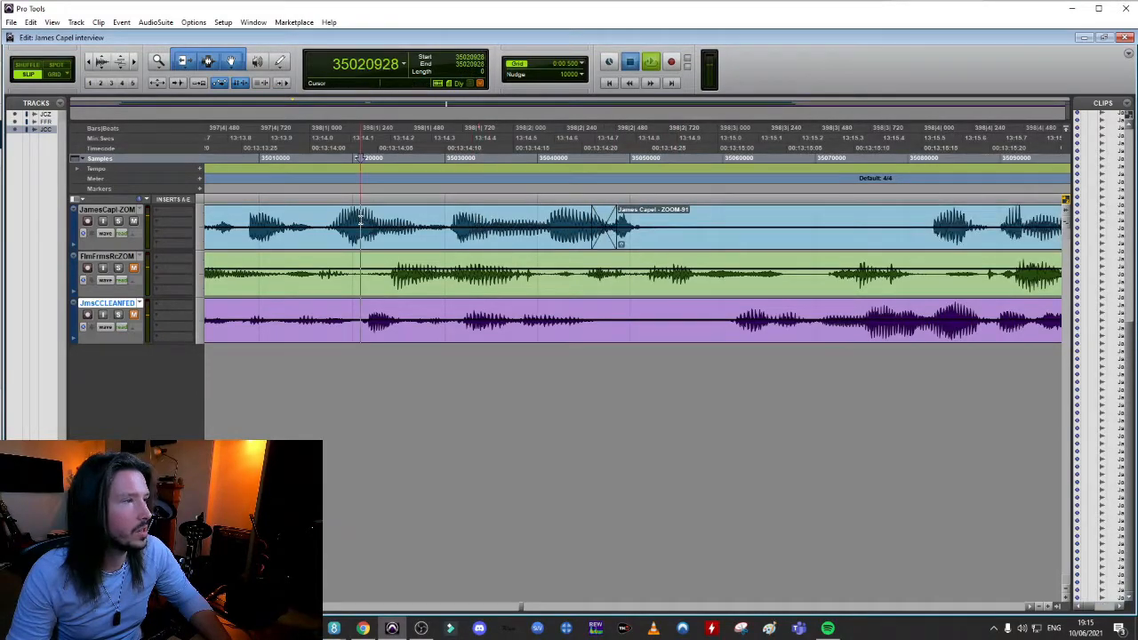
key(space)
key(space)
key(space)
Pull the ZOOM-91 clip earlier to sample 35044992, crossfade its join and play back the dialogue across it
drag(685, 248, 656, 247)
drag(569, 246, 624, 247)
click(630, 245)
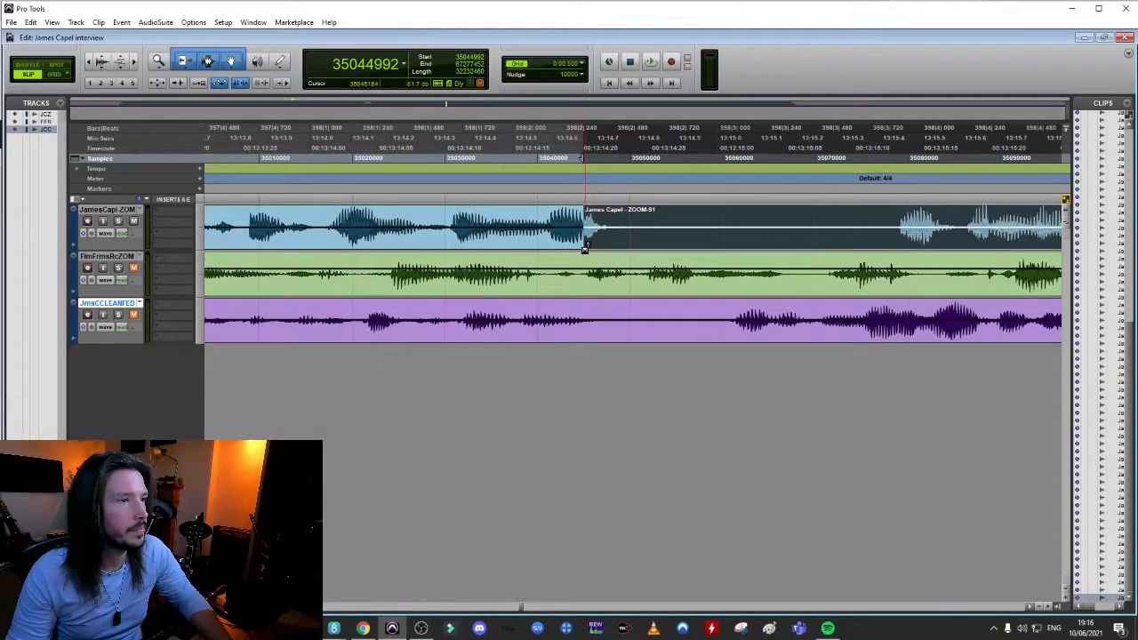
click(584, 229)
click(287, 210)
key(space)
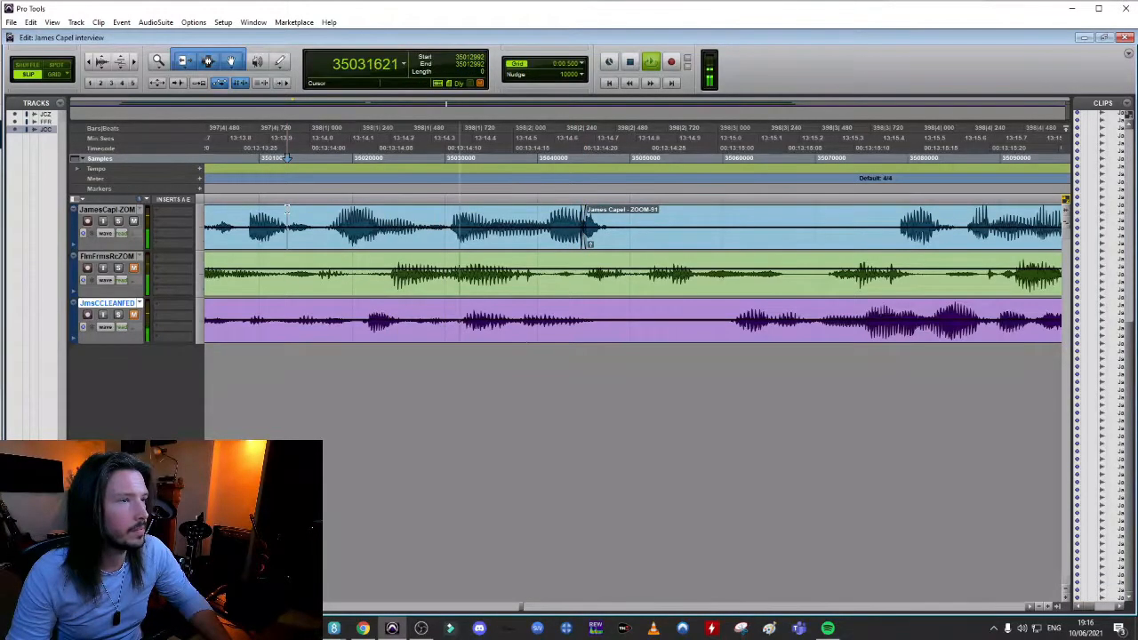
key(space)
key(space)
key(space)
key(space)
key(space)
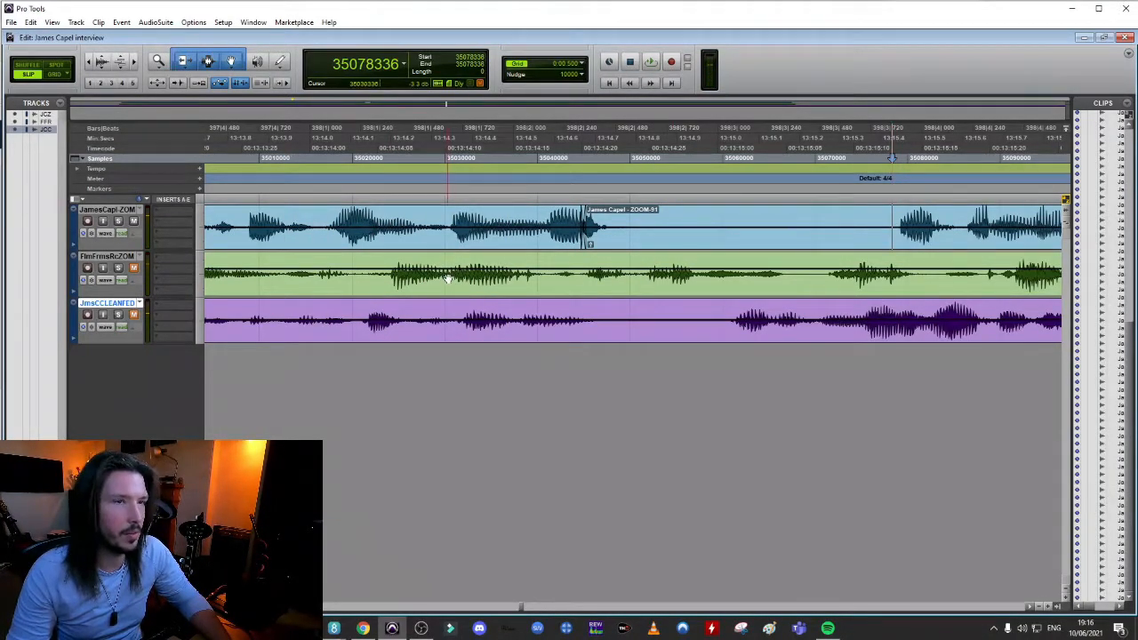
Split the ZOOM-91 clip at the end of its pause near 13:15.4 and pull the ZOOM-93 speech earlier to near 13:14.7
key(r)
key(space)
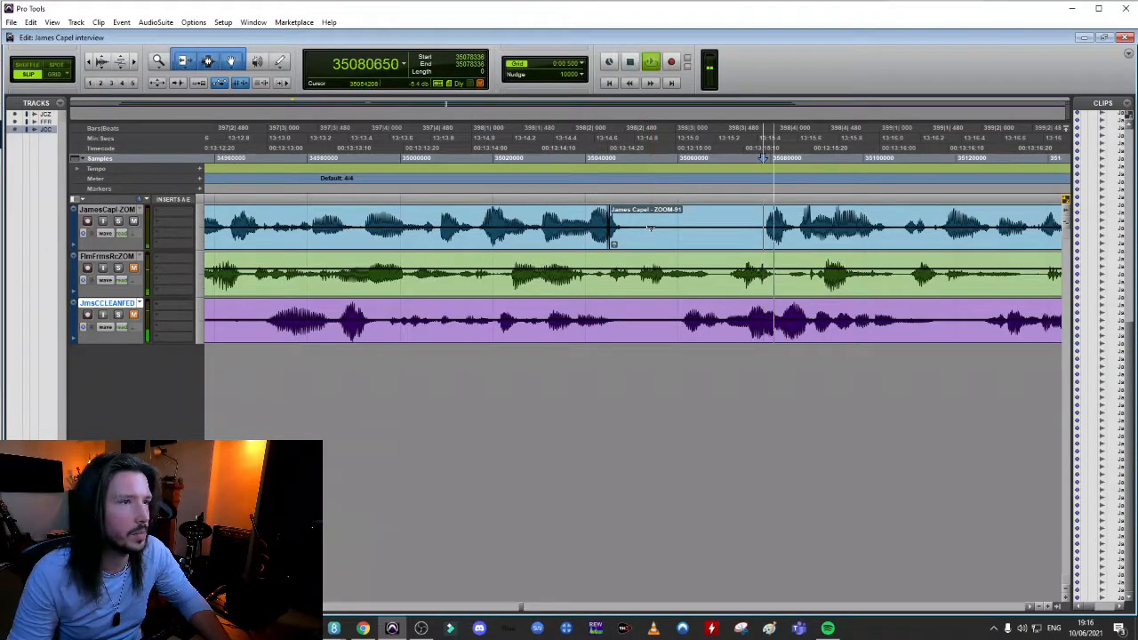
key(space)
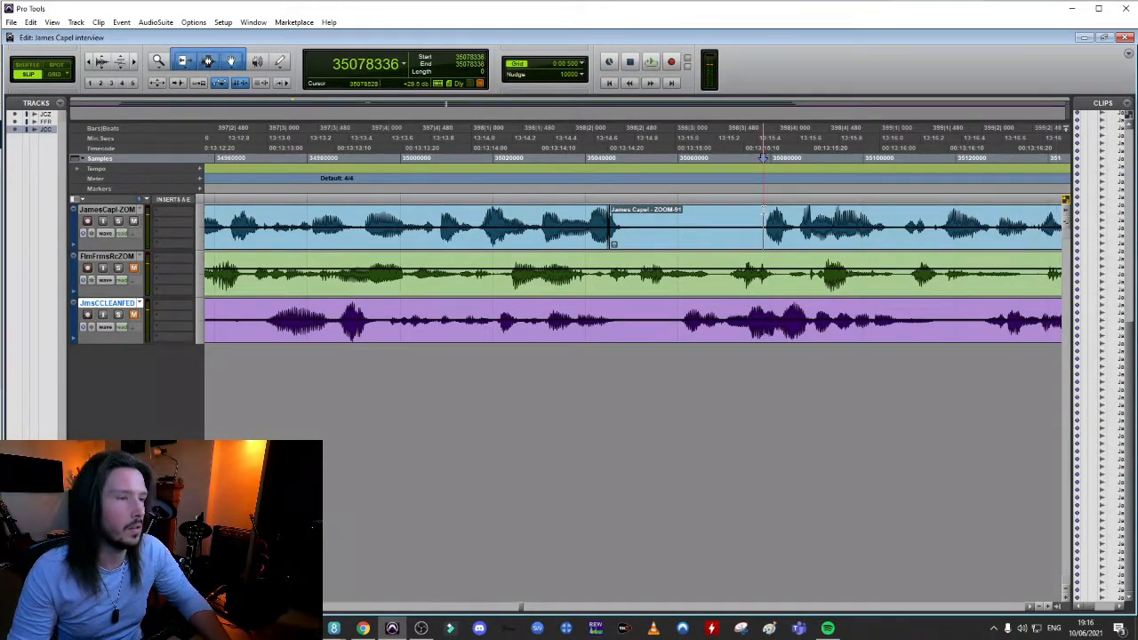
key(b)
drag(658, 246, 633, 223)
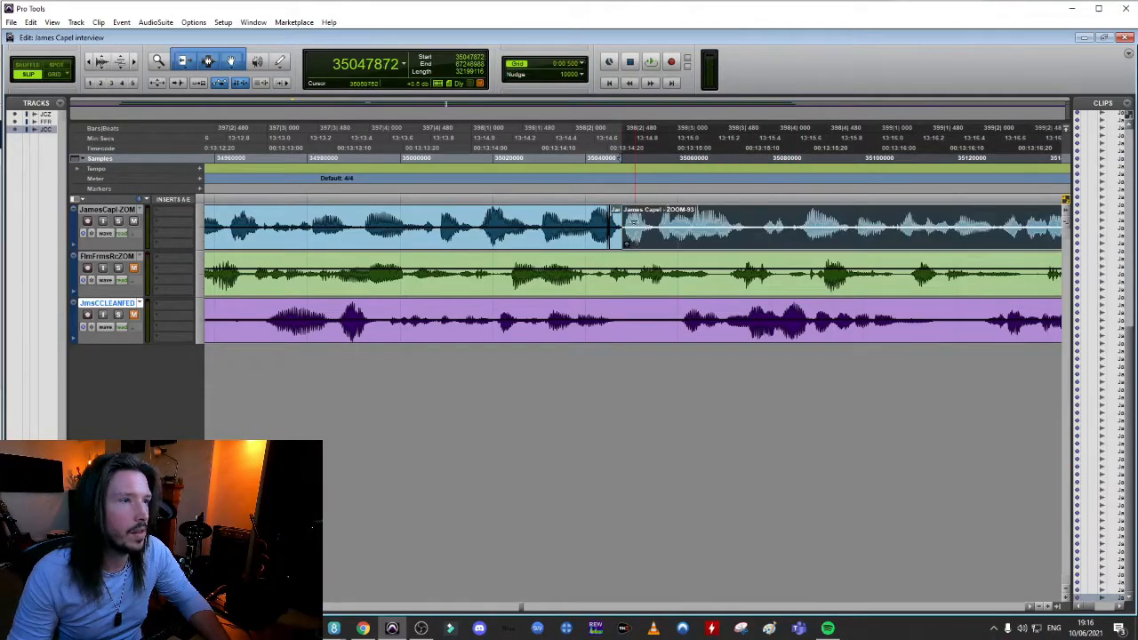
Play back the tightened pause and crossfade the join at the start of the ZOOM-93 clip
click(524, 212)
key(space)
Shift the ZOOM-93 clip slightly later in two small moves, playing back the join before each move
key(space)
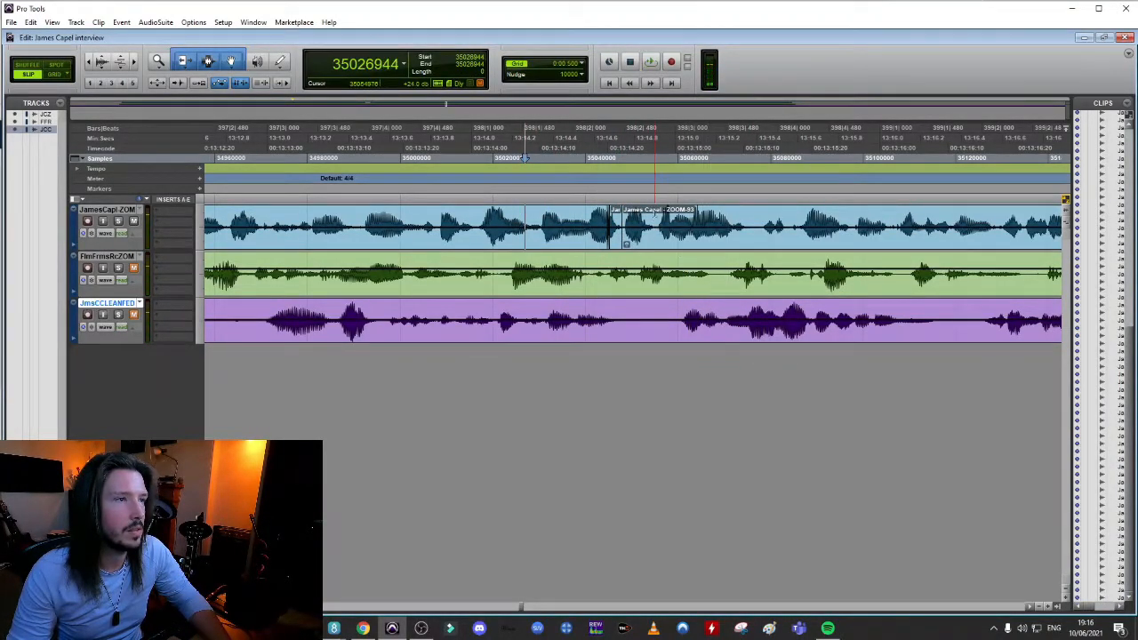
click(655, 213)
key(t)
key(t)
drag(505, 218, 482, 247)
key(r)
key(r)
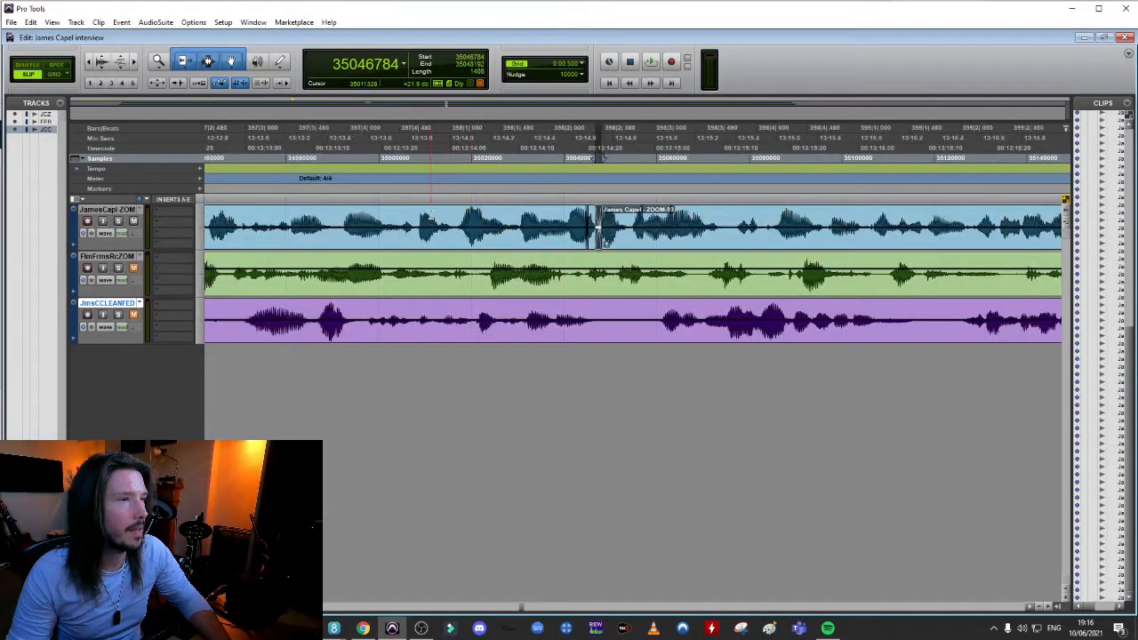
click(431, 214)
key(space)
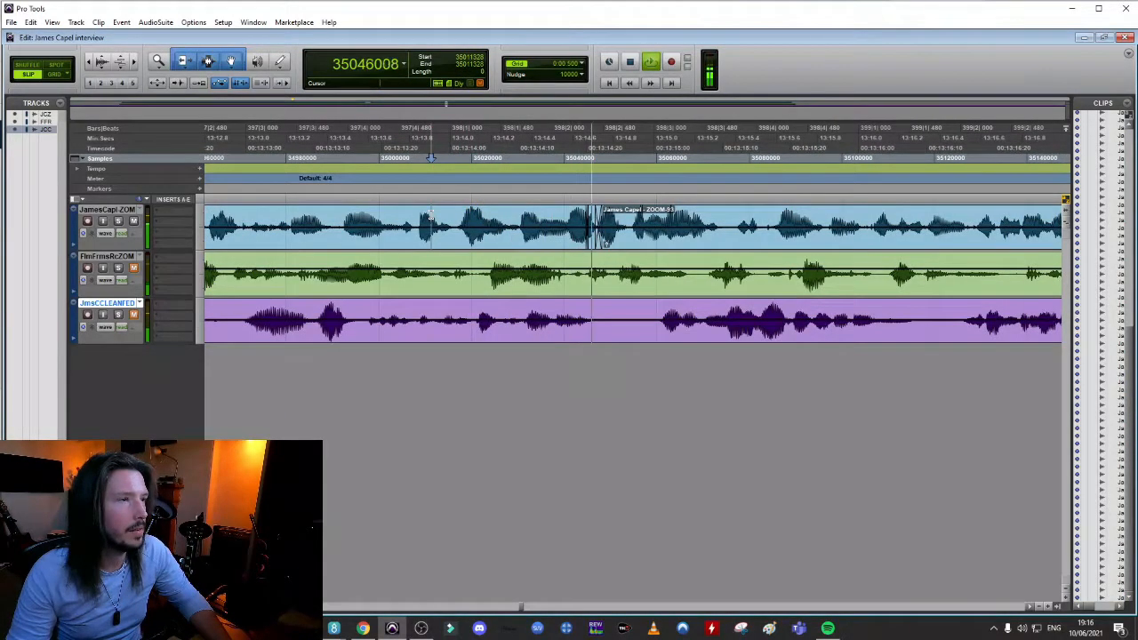
key(space)
drag(635, 245, 639, 244)
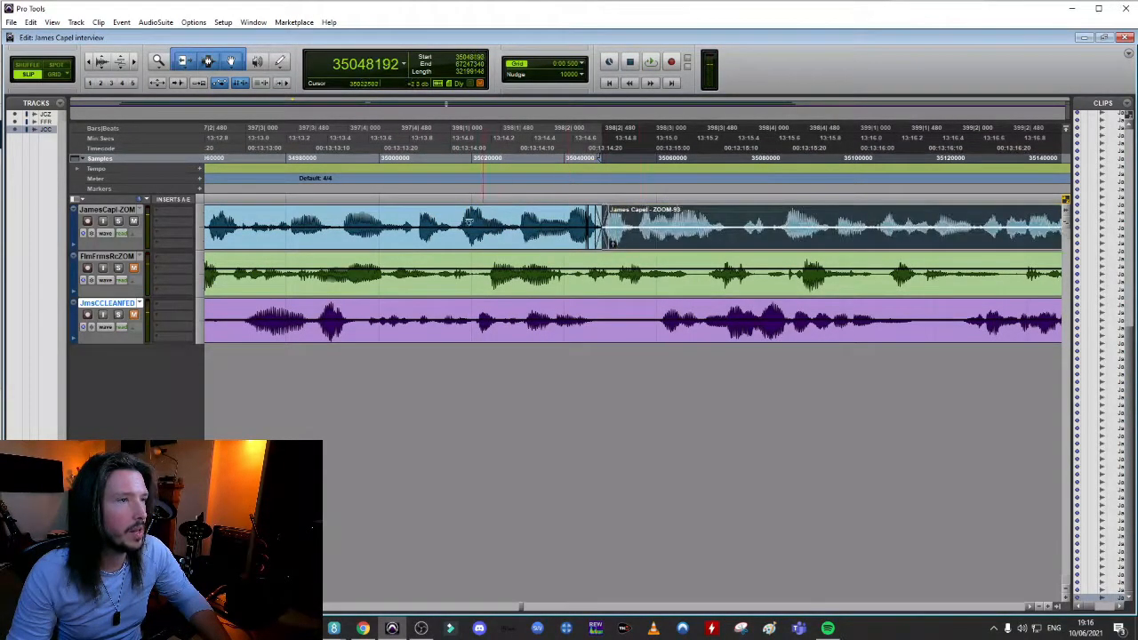
click(385, 212)
key(space)
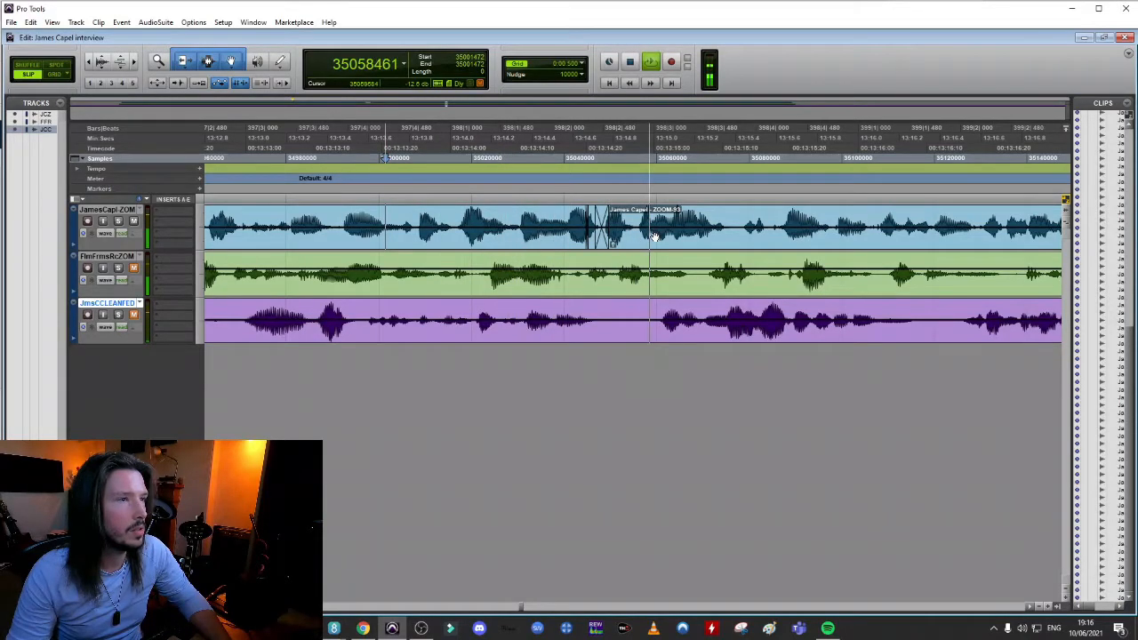
key(space)
drag(679, 248, 682, 250)
Play back the dialogue across the ZOOM-93 join and examine the gap following its first phrase, near 13:15.4
click(248, 158)
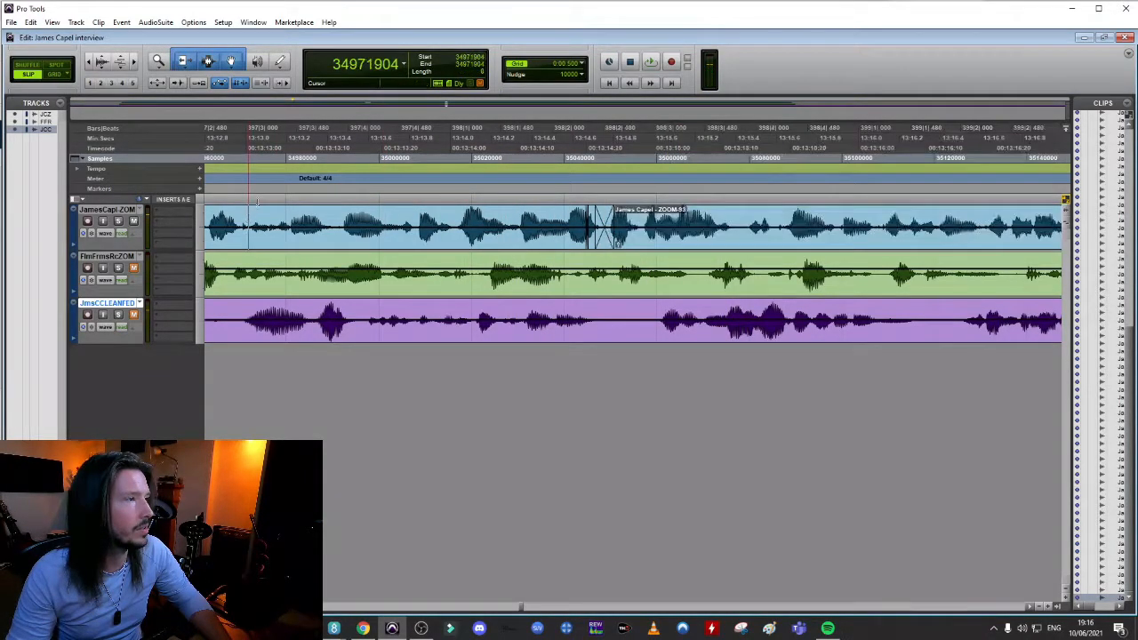
key(space)
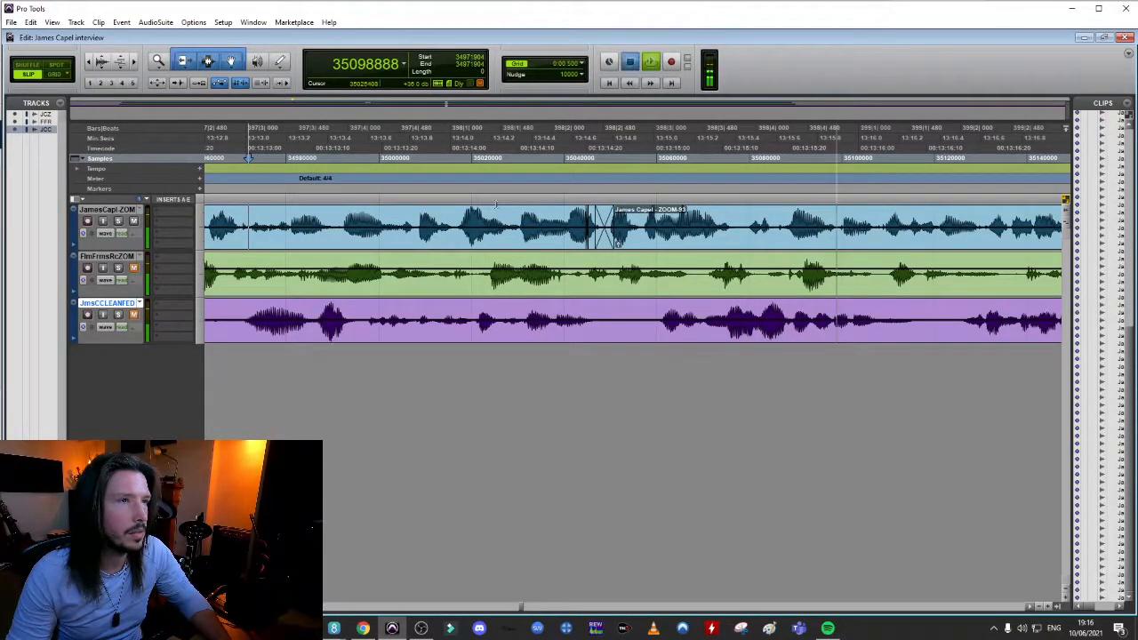
click(486, 158)
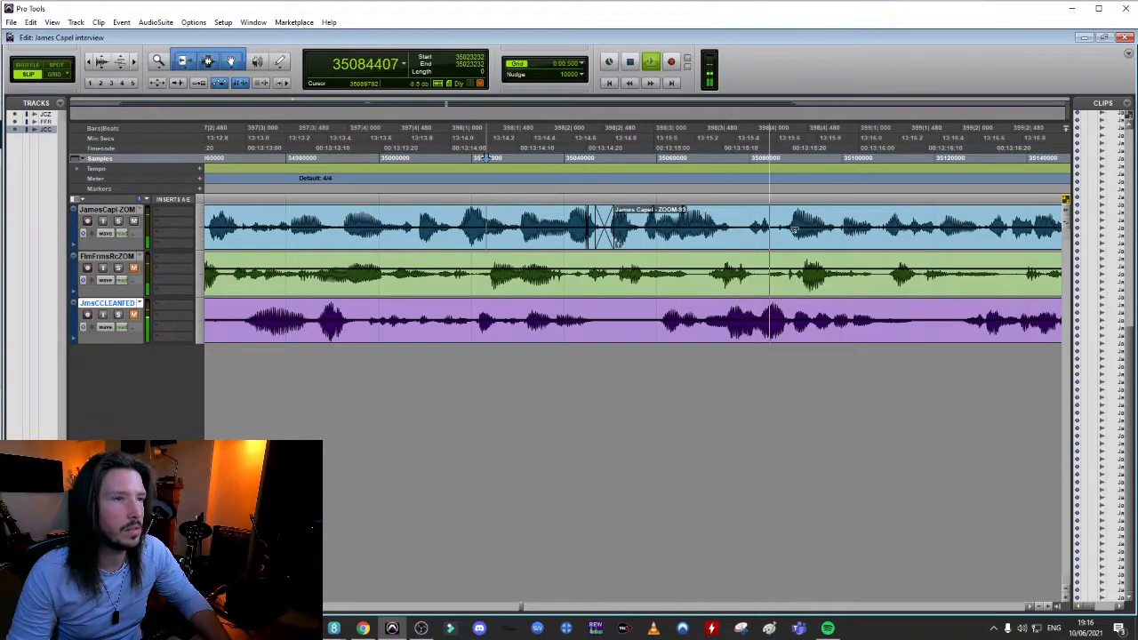
key(space)
key(space)
click(693, 158)
key(space)
key(space)
key(space)
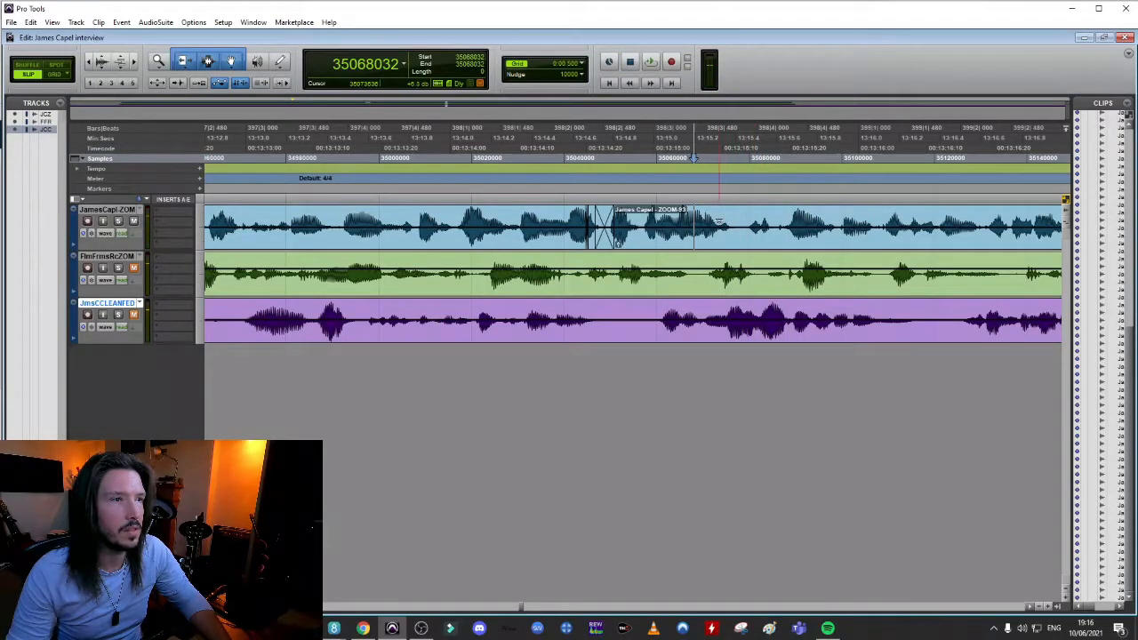
click(725, 208)
key(t)
key(t)
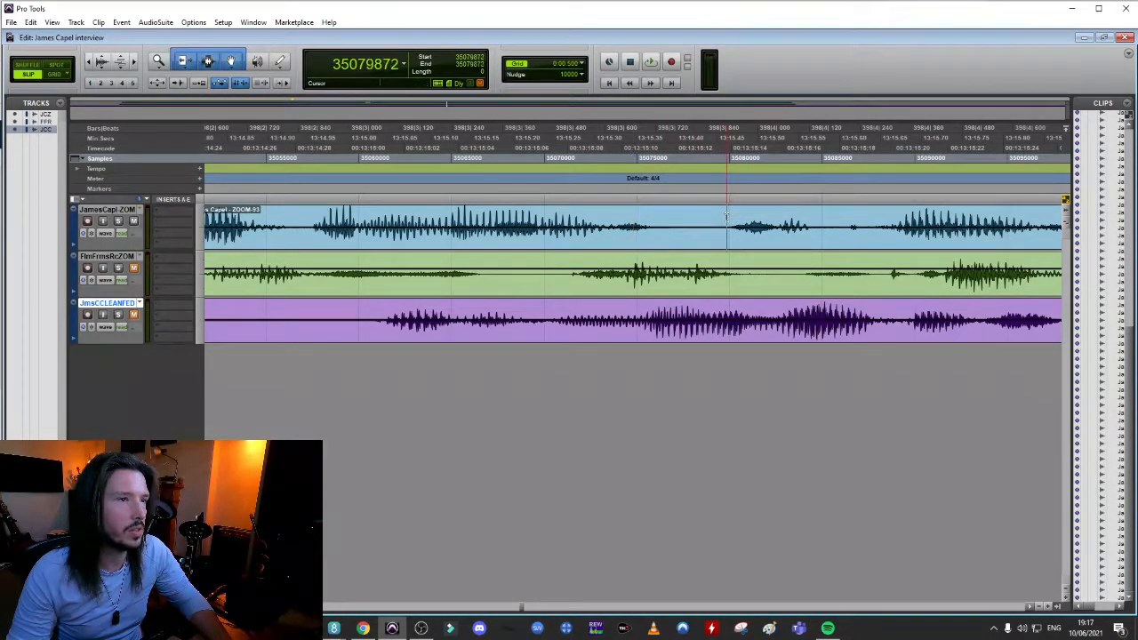
Split the interviewee's clip near 13:15.5, pull the following speech earlier to about 13:15.3, and crossfade the join
key(b)
drag(779, 245, 612, 249)
key(r)
key(r)
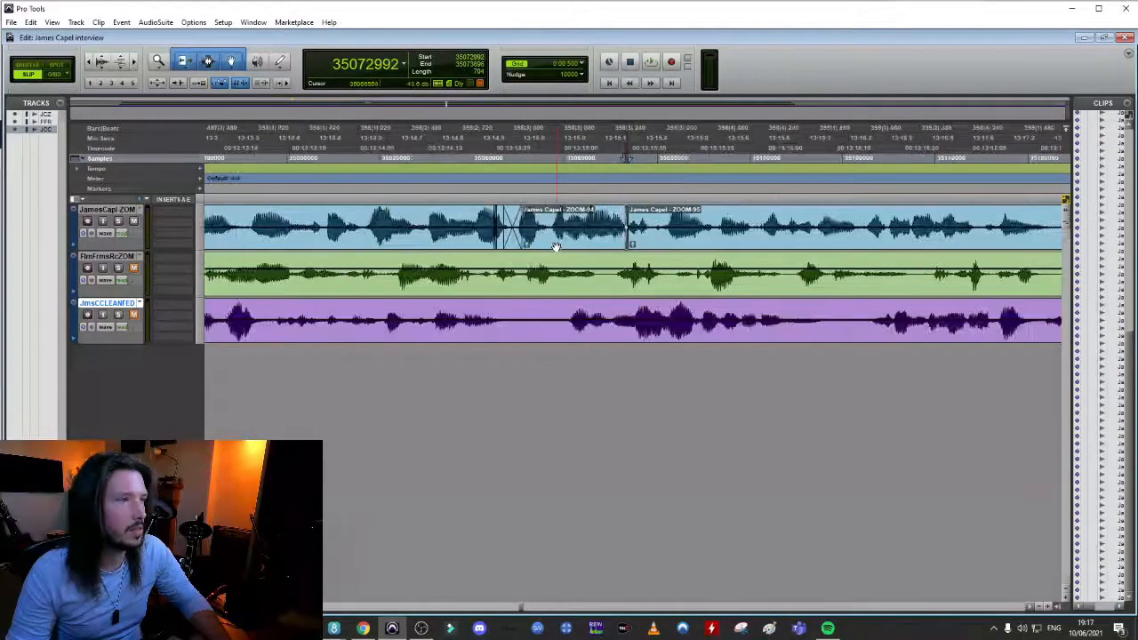
Play back the dialogue leading into and across the start of the ZOOM-95 clip
click(447, 158)
key(space)
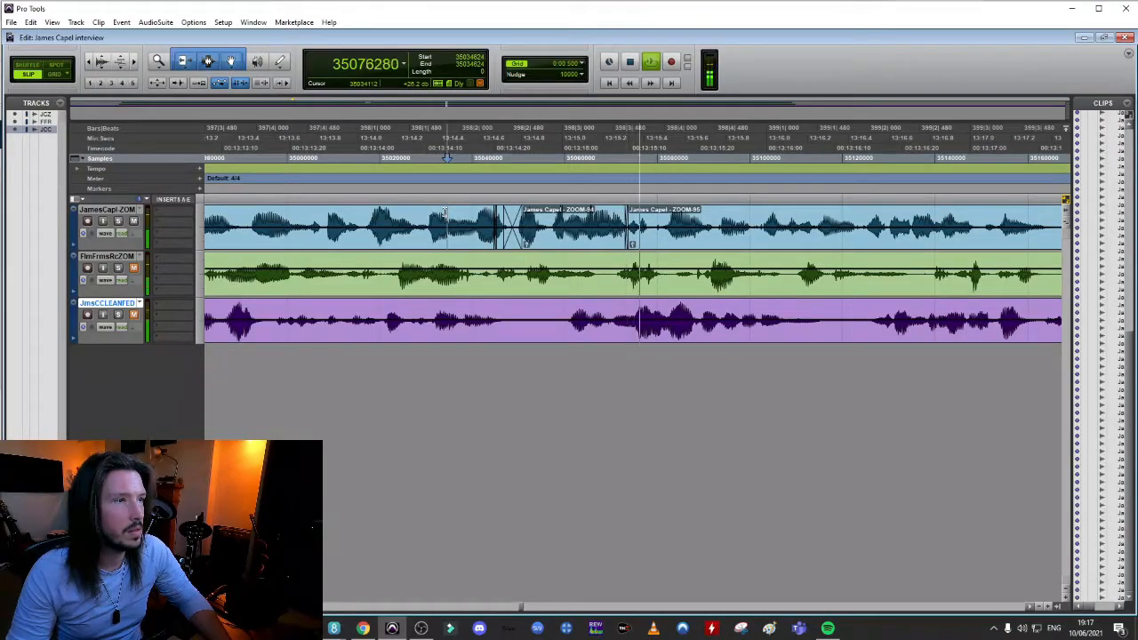
key(space)
key(space)
key(space)
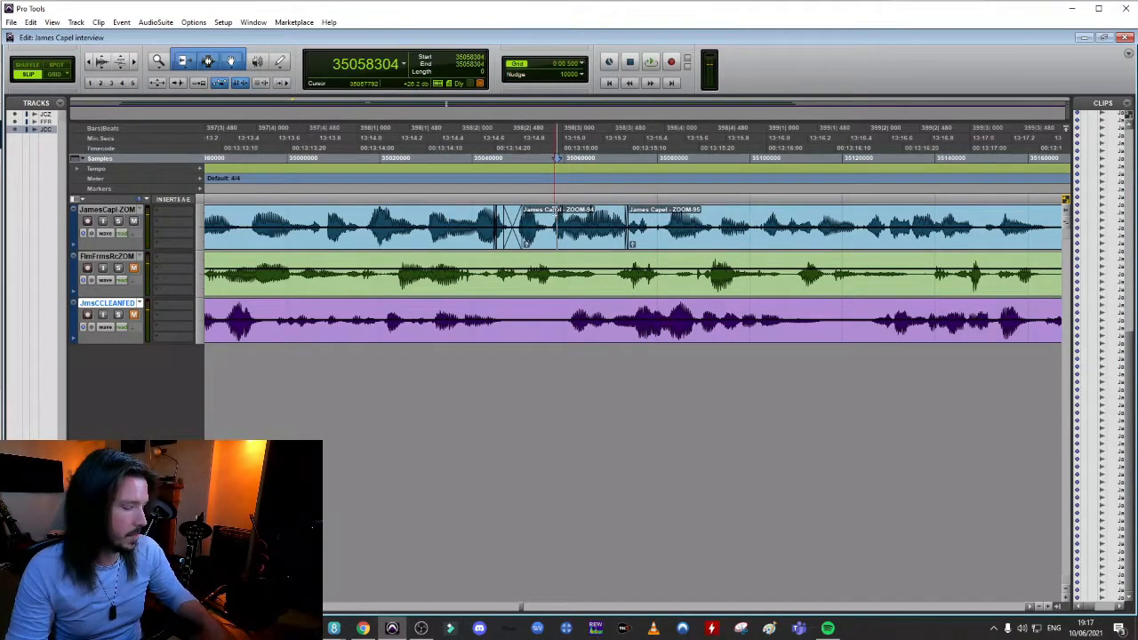
Undo the ZOOM-95 move to play back the original gap for comparison, and redo the move with its crossfade
double_click(554, 210)
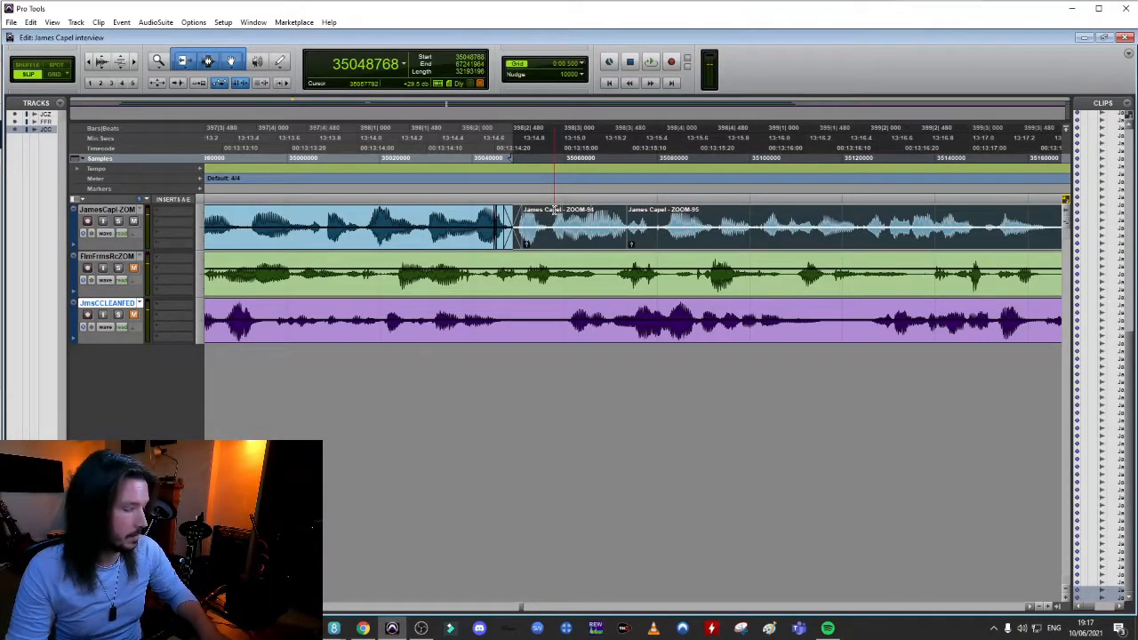
key(ctrl+z)
click(538, 207)
key(space)
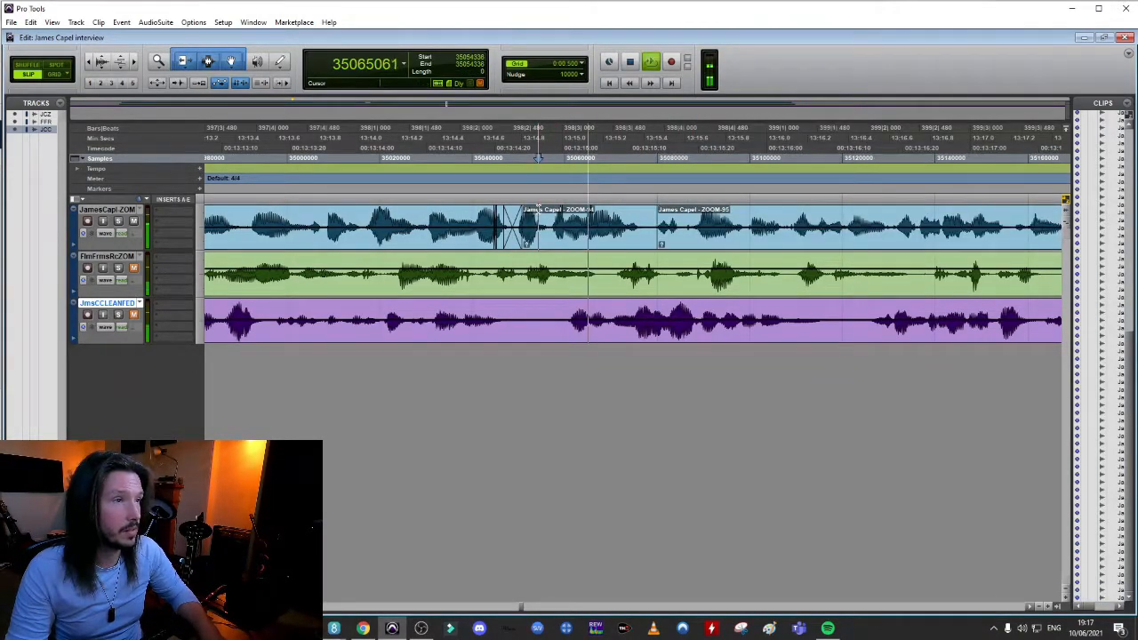
key(space)
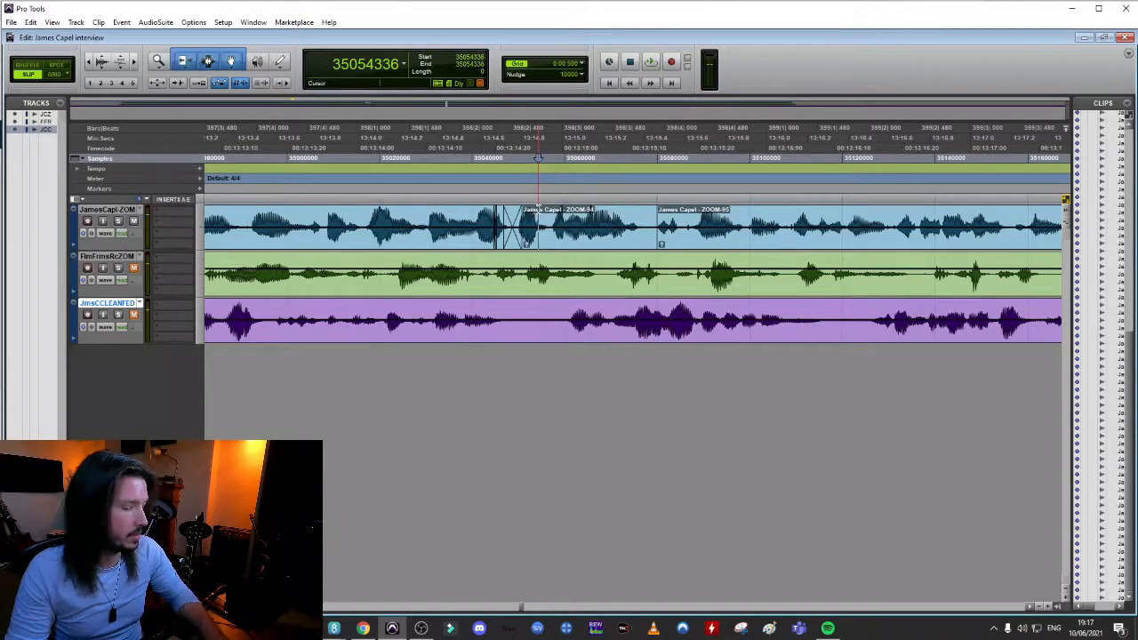
key(ctrl+shift+z)
click(627, 158)
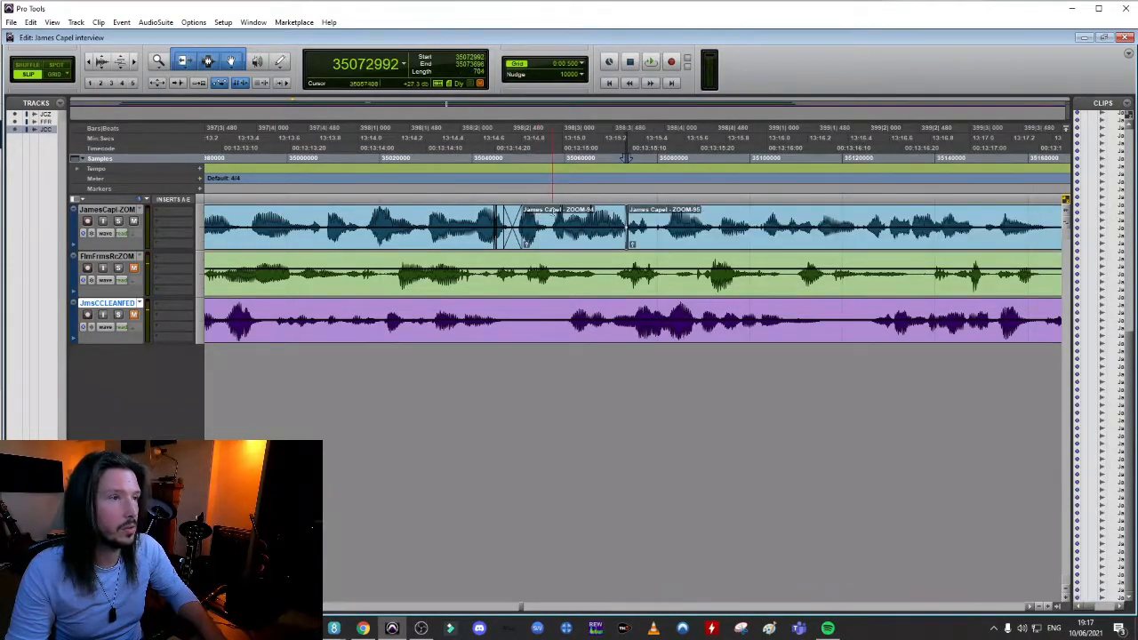
Play back the ZOOM-95 join and continue listening through the dialogue to about 13:19
click(543, 159)
key(space)
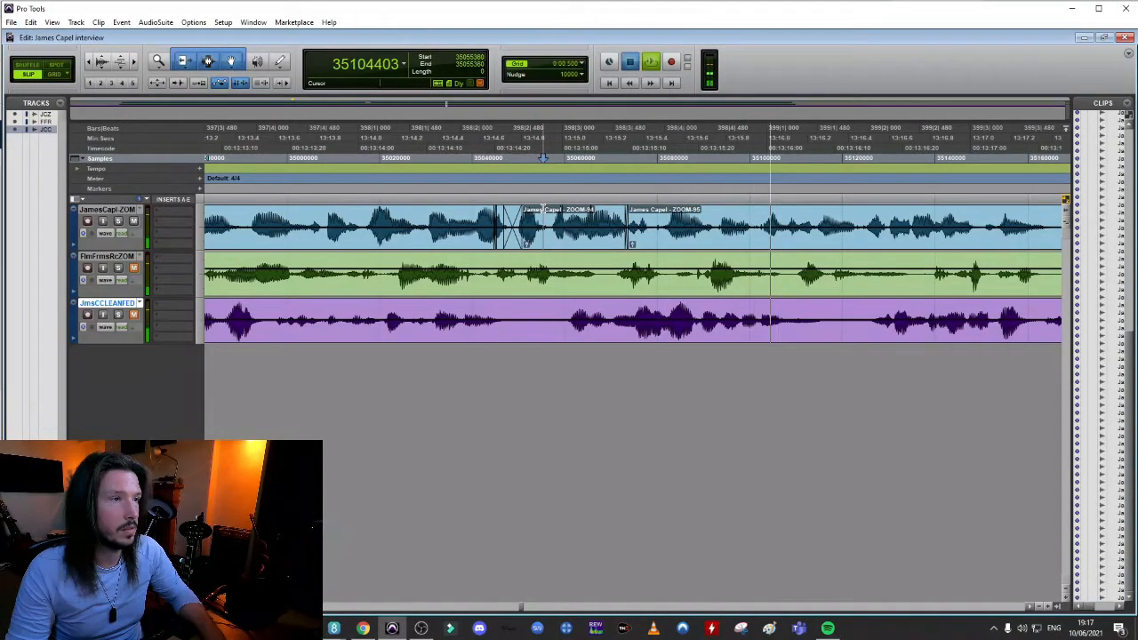
key(space)
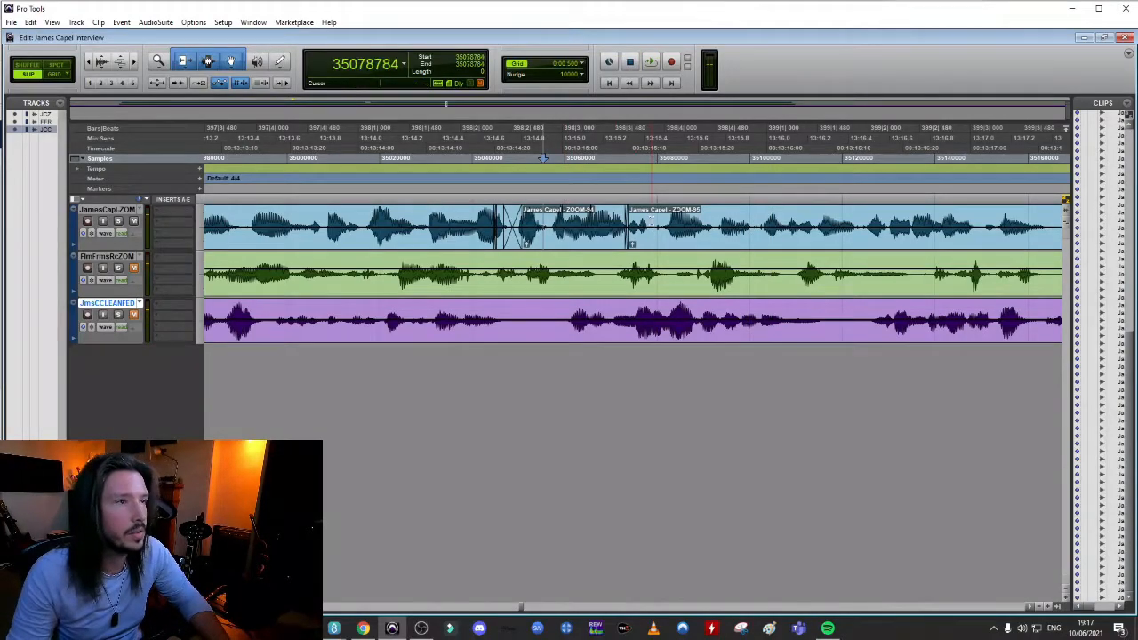
key(space)
key(r)
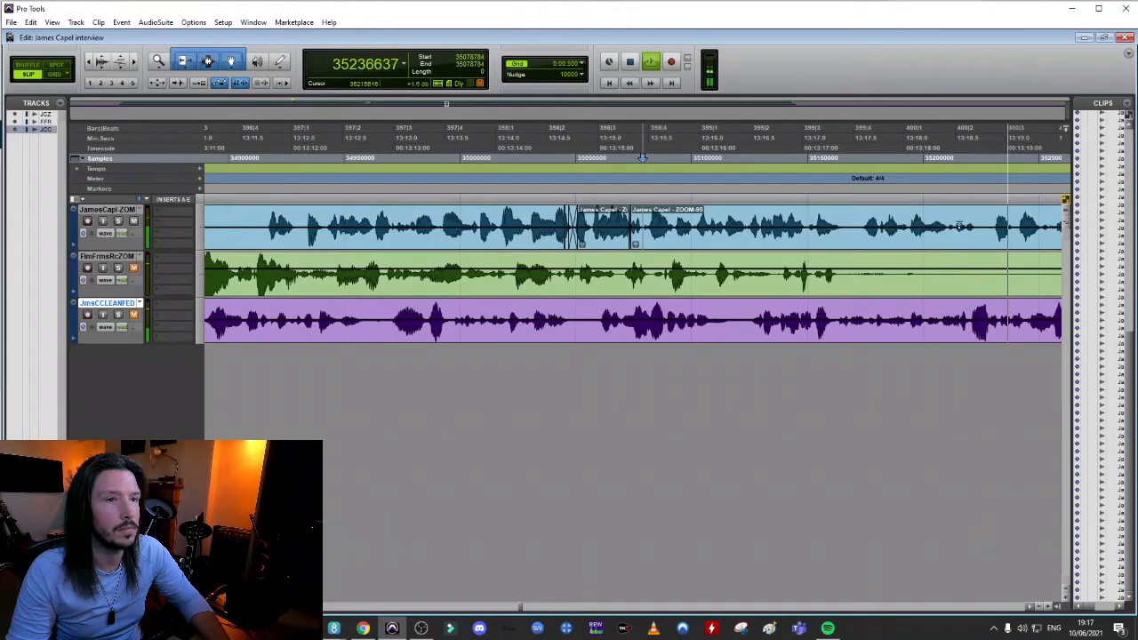
key(space)
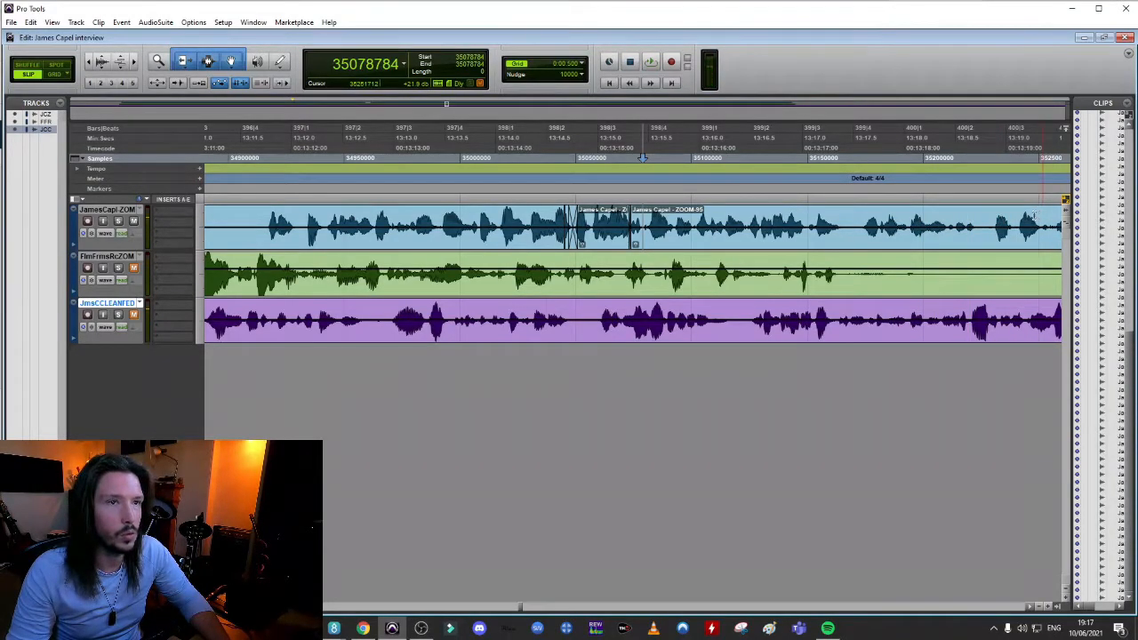
Play back and examine the interviewee's speech between about 13:17.6 and 13:19.8 for hesitations or unneeded words
key(t)
key(r)
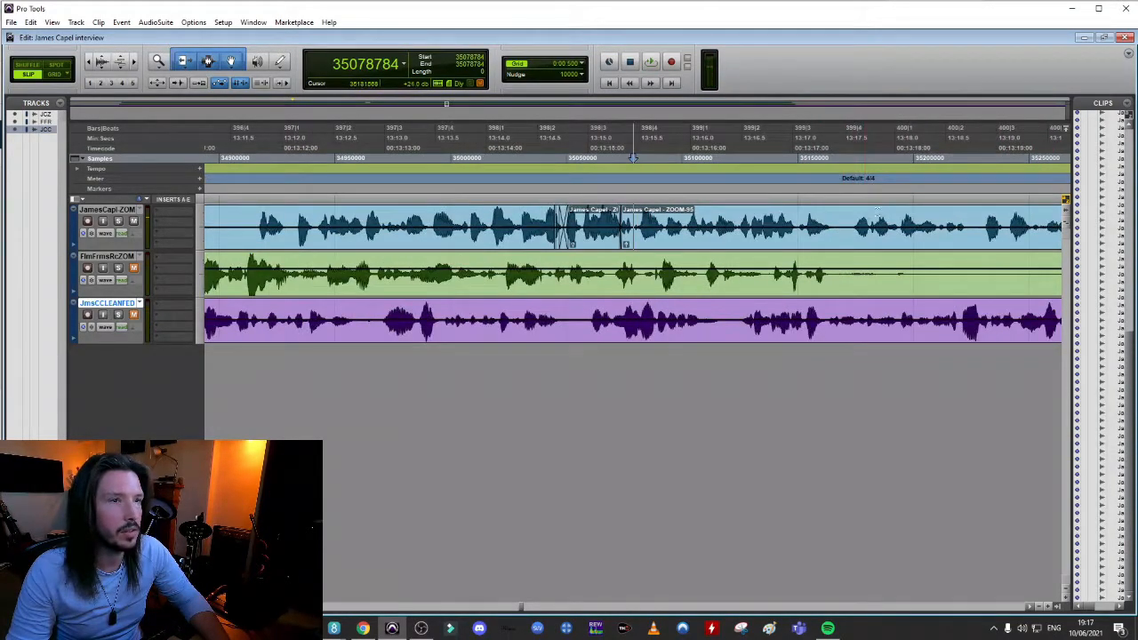
click(890, 211)
key(t)
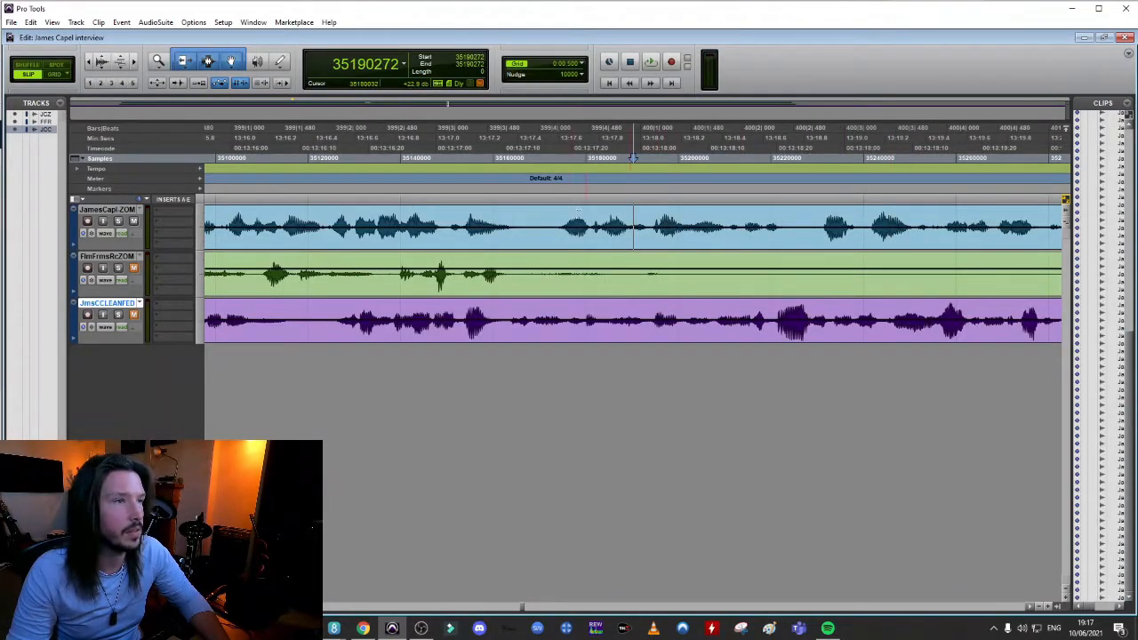
key(space)
key(r)
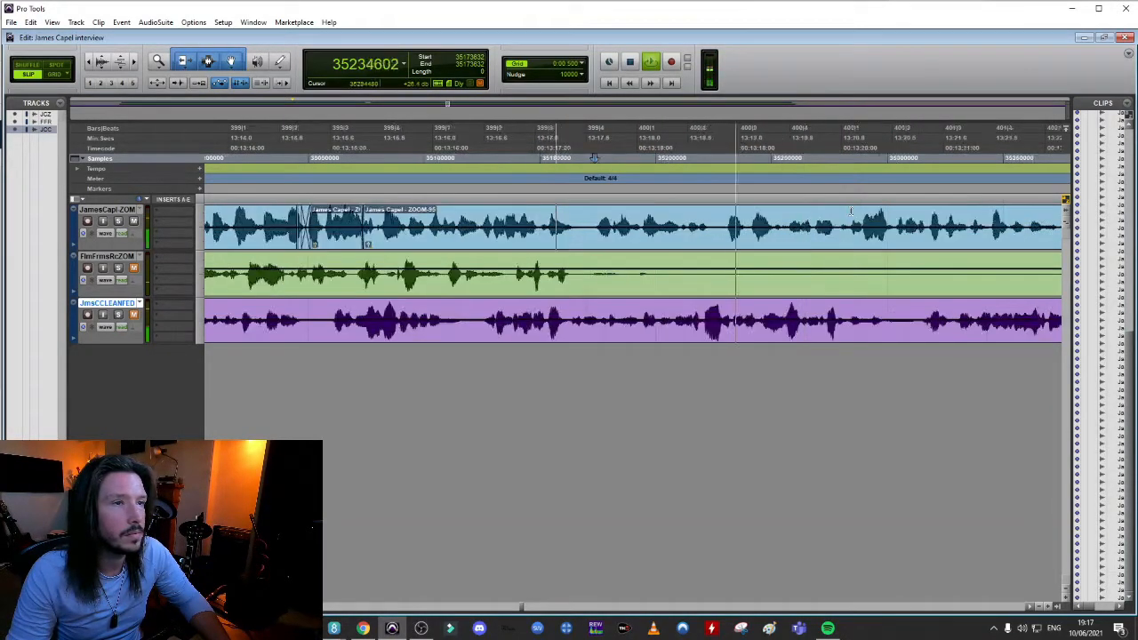
key(space)
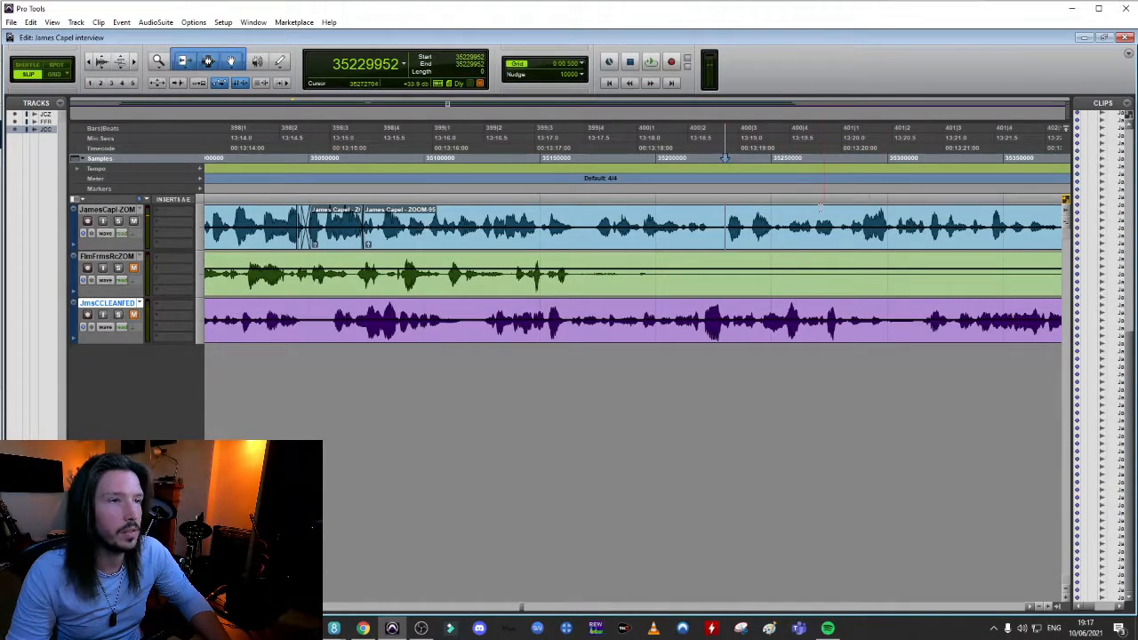
key(t)
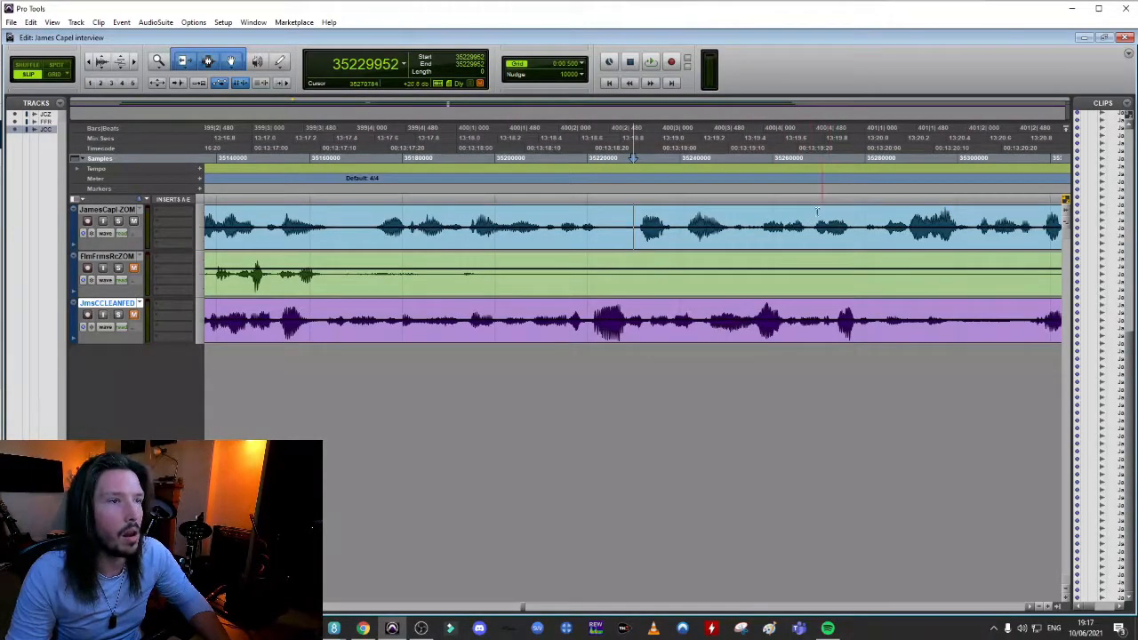
click(682, 210)
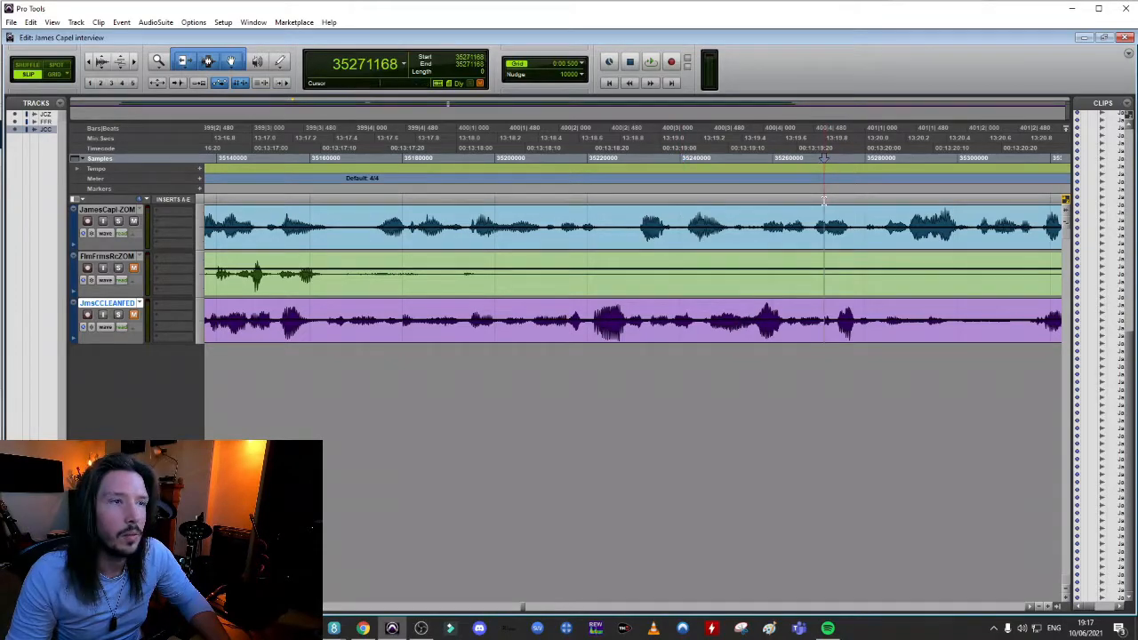
key(t)
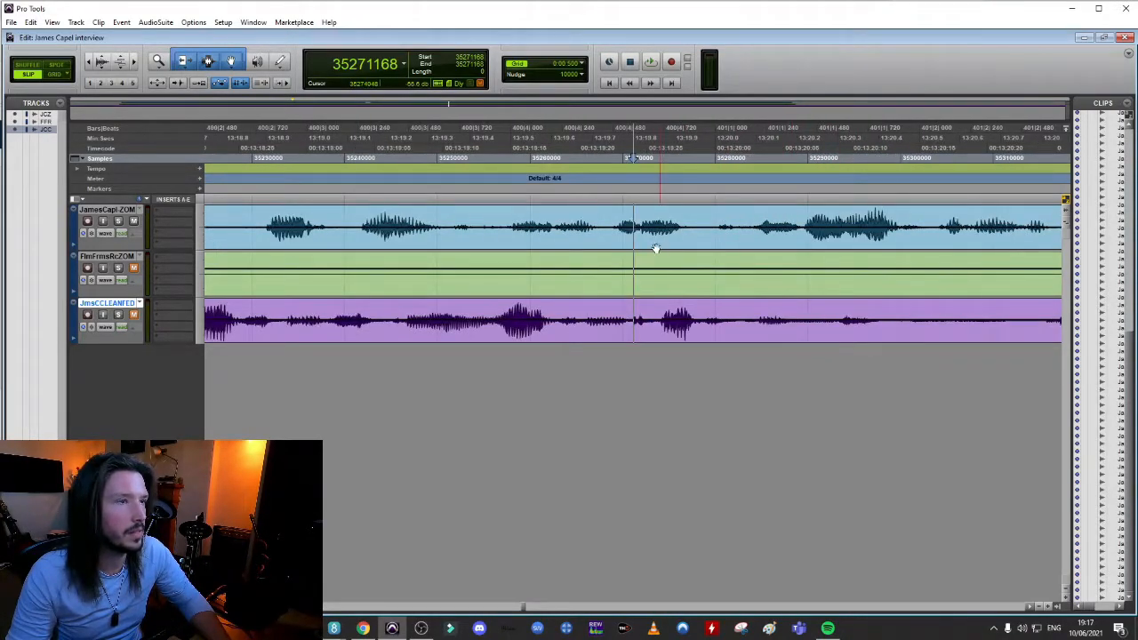
key(r)
click(264, 213)
key(space)
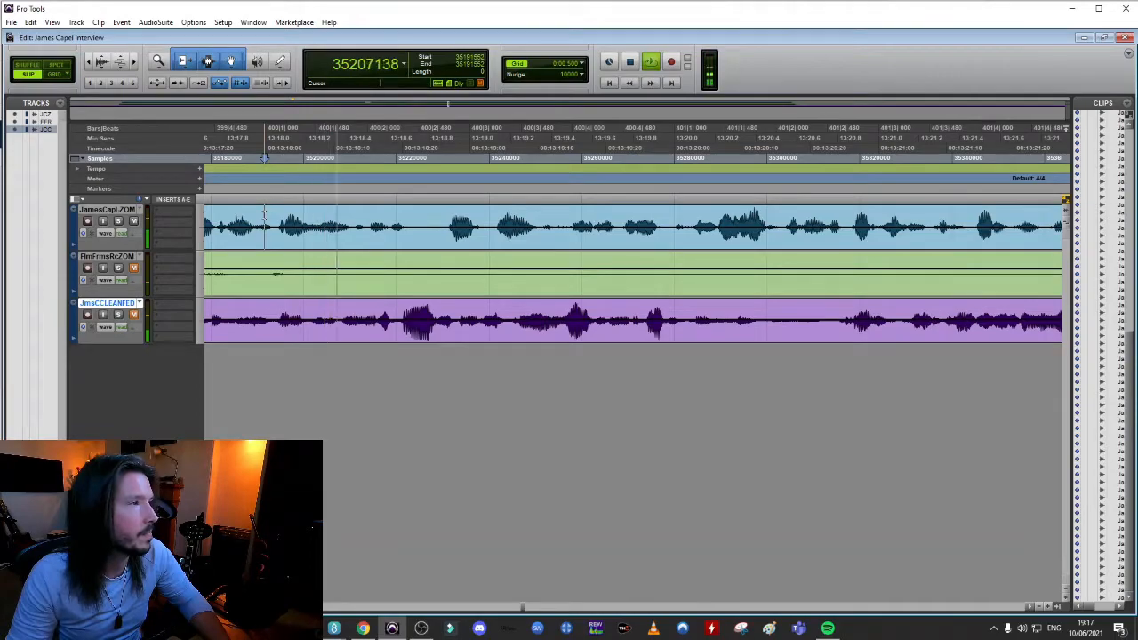
key(space)
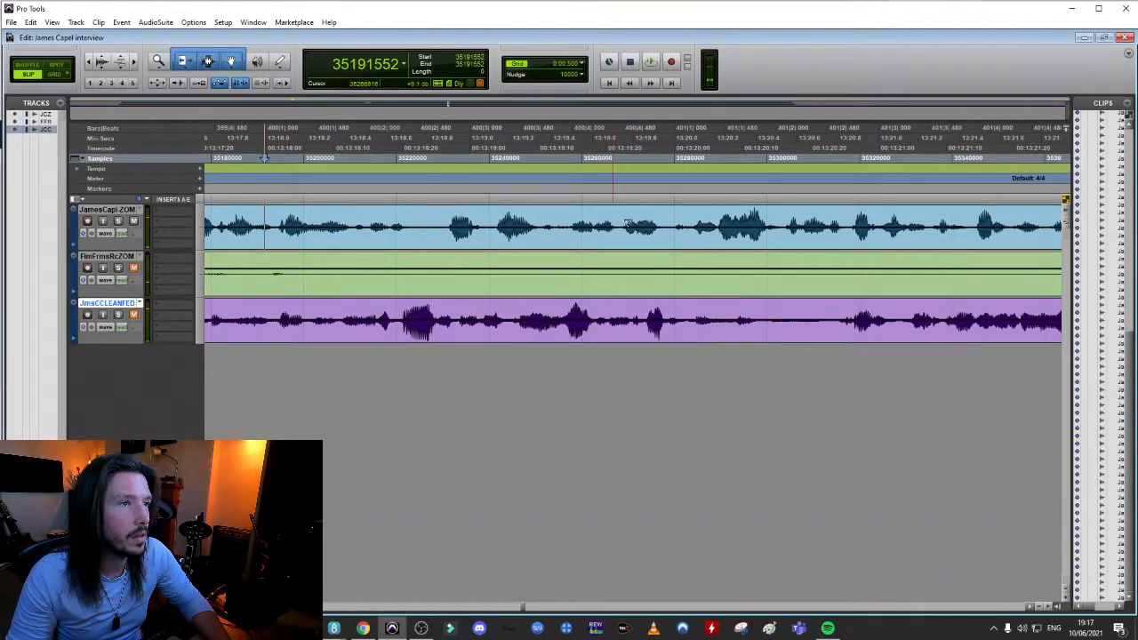
Find the ends of the unwanted phrase by playback and split the interviewee's clip near 13:19.1 and 13:20.1
click(498, 218)
key(space)
key(space)
key(space)
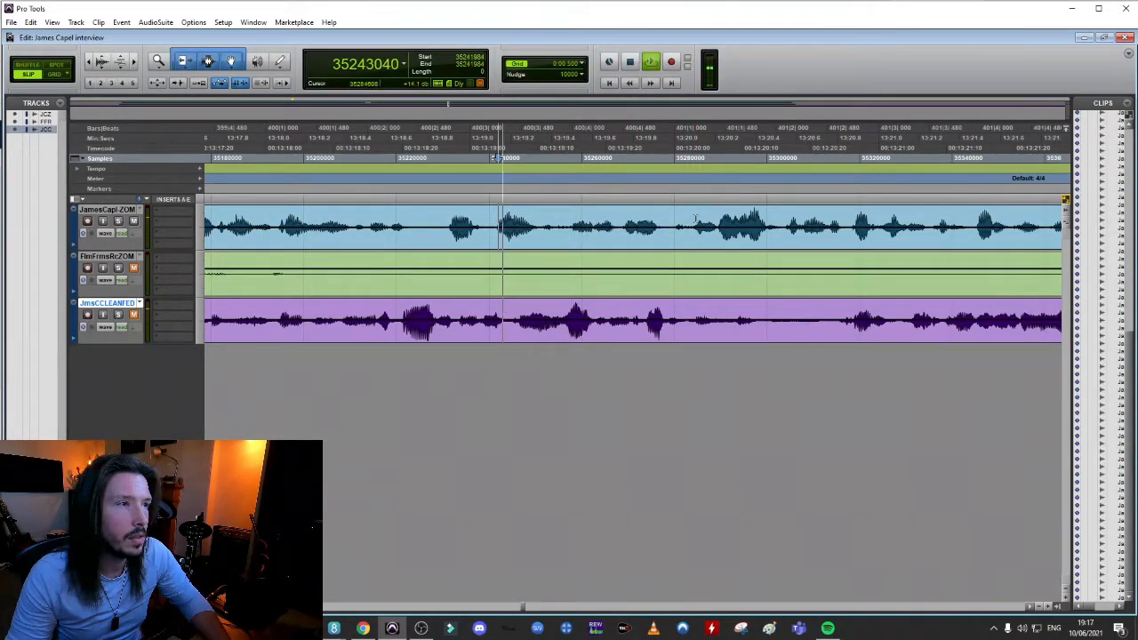
key(space)
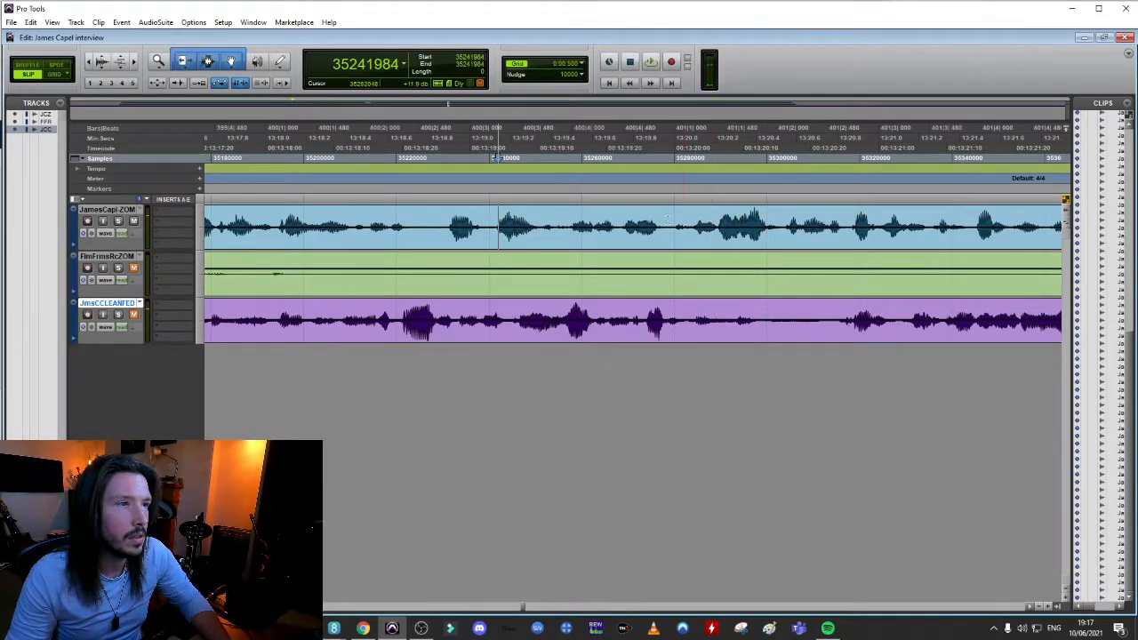
key(space)
key(space)
click(687, 213)
key(space)
key(space)
key(space)
key(space)
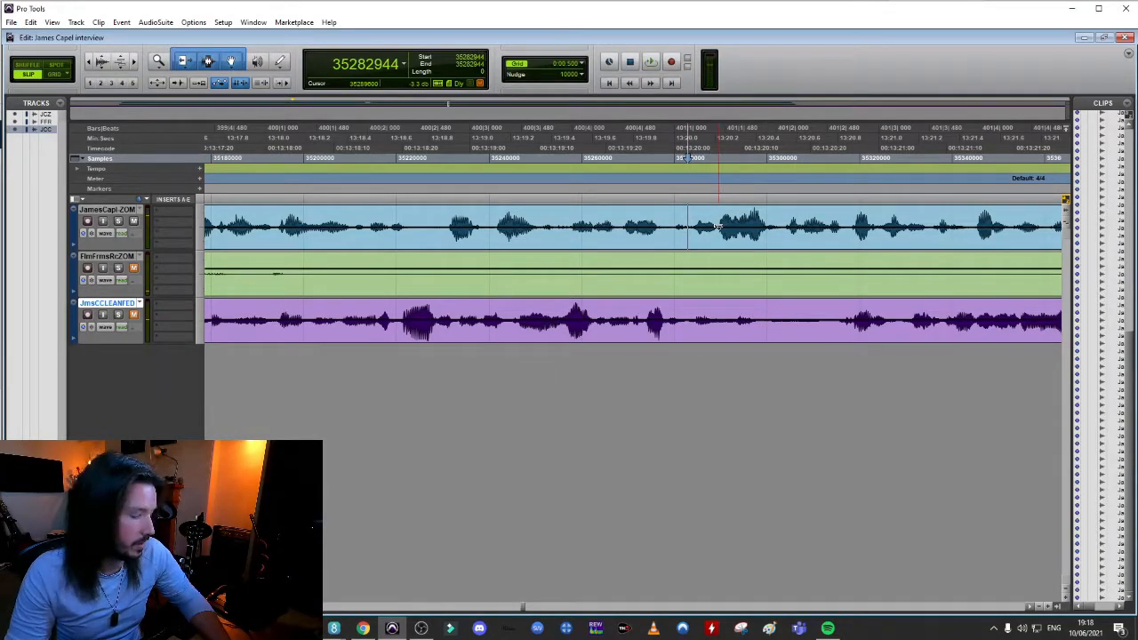
key(b)
key(b)
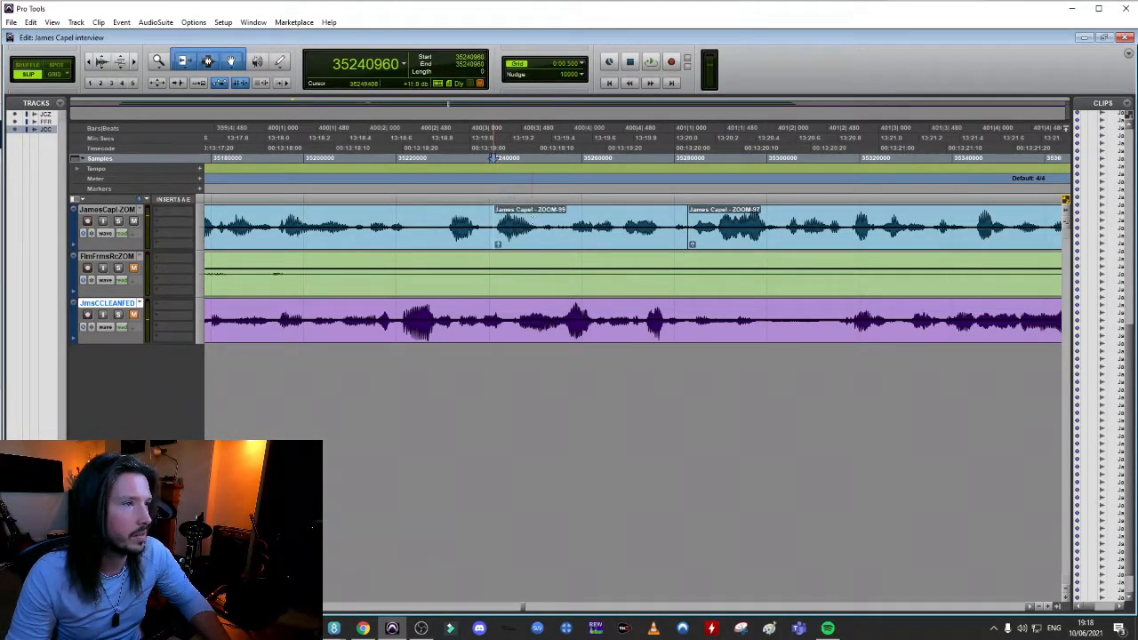
Play back the isolated ZOOM-99 phrase and replace it by pulling the ZOOM-97 clip earlier to about 13:19.1
click(554, 244)
key(space)
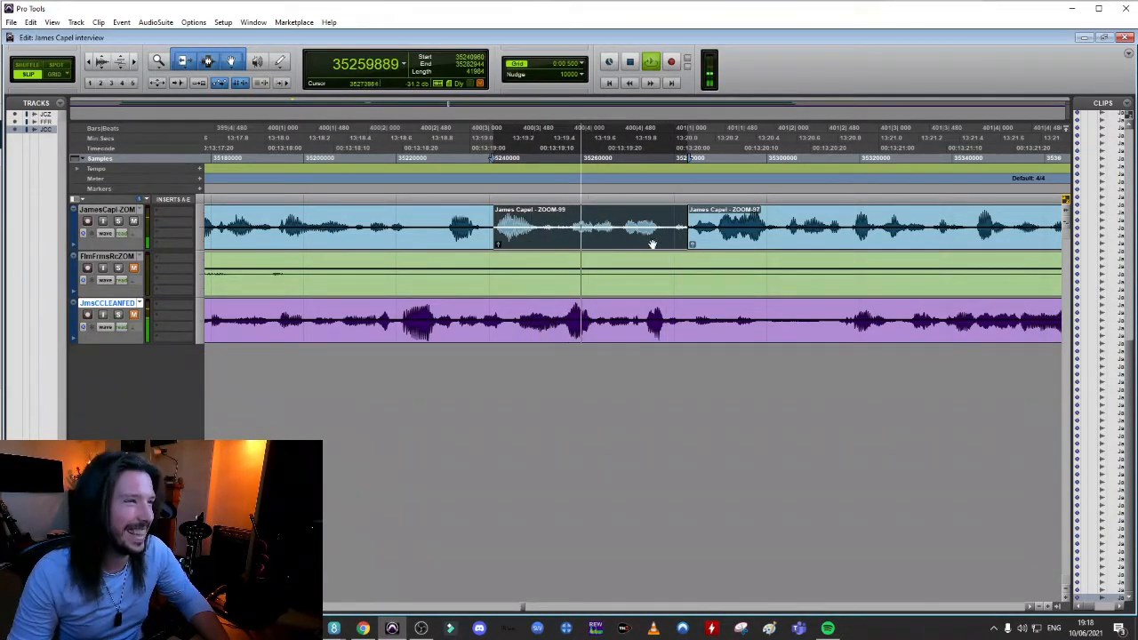
key(space)
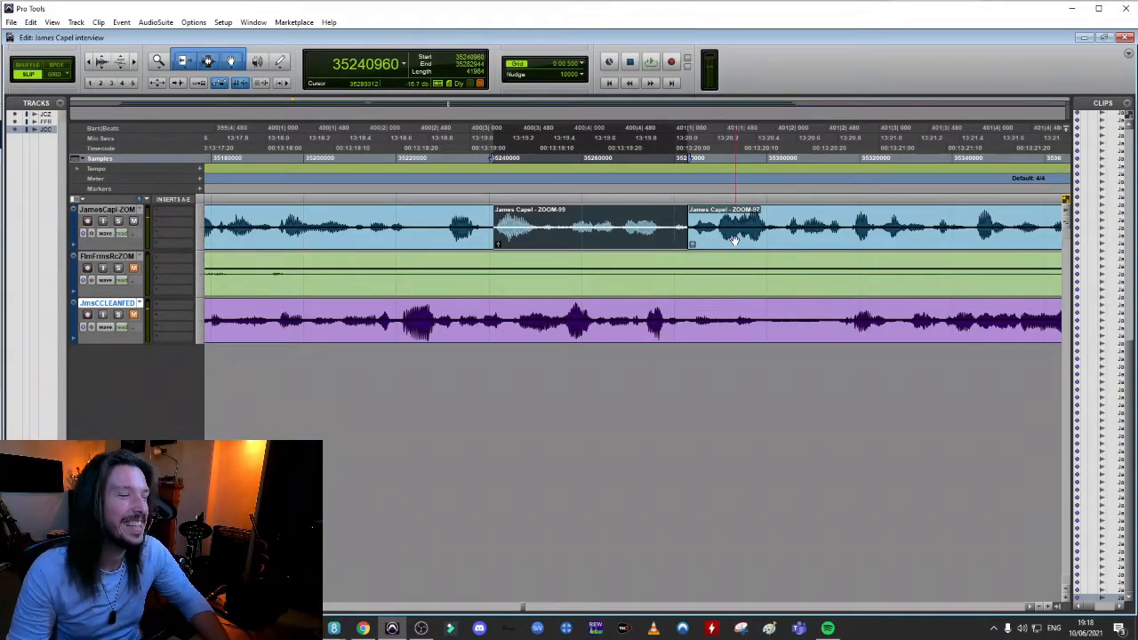
click(470, 222)
drag(725, 245, 524, 249)
Crossfade the join at the start of the ZOOM-97 clip near 13:19.1
click(464, 221)
key(t)
key(t)
key(t)
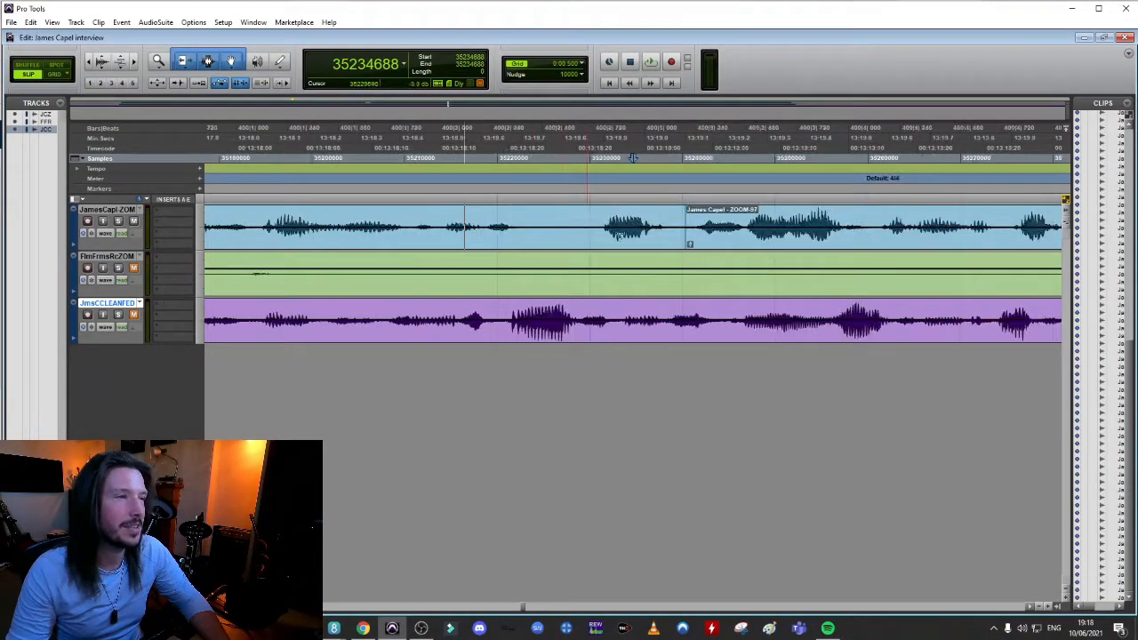
drag(841, 244, 864, 251)
key(r)
key(r)
Play back the dialogue across the ZOOM-97 join and on to about 13:20.6
click(562, 219)
key(space)
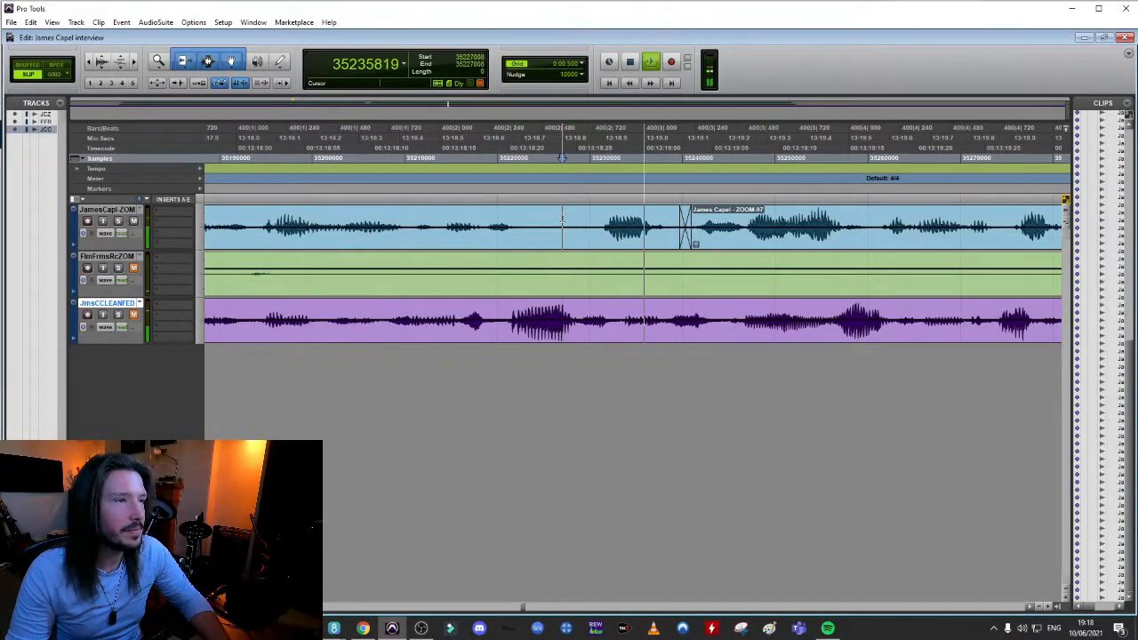
key(space)
click(249, 202)
key(space)
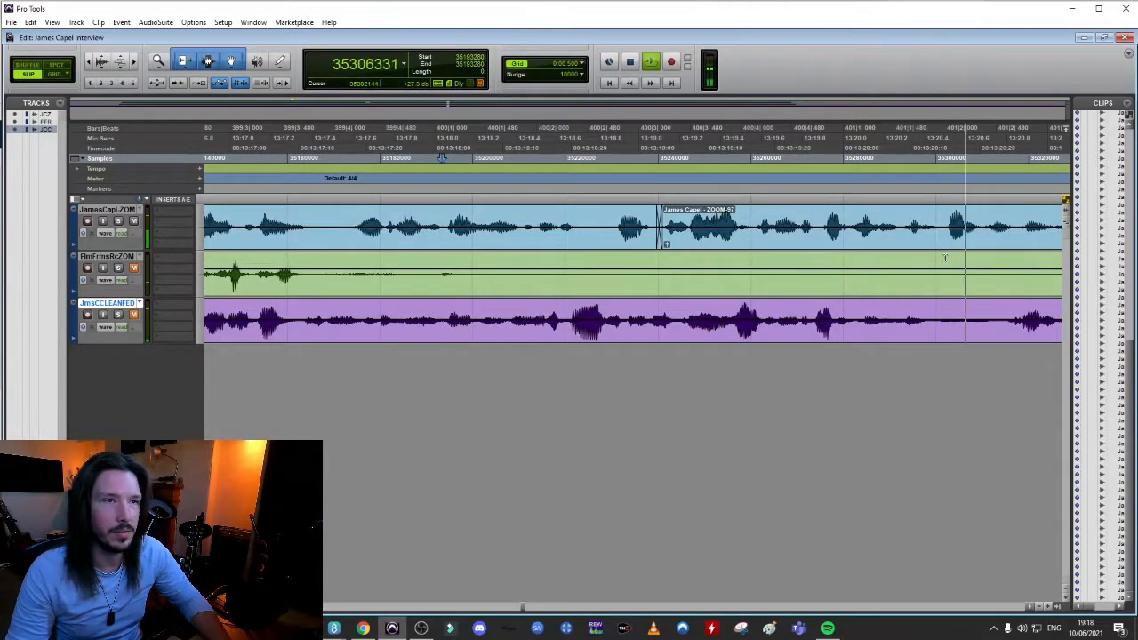
key(space)
Play back the speech from about 13:20.6 repeatedly to locate the start of the phrase near 13:21.3
click(948, 215)
key(t)
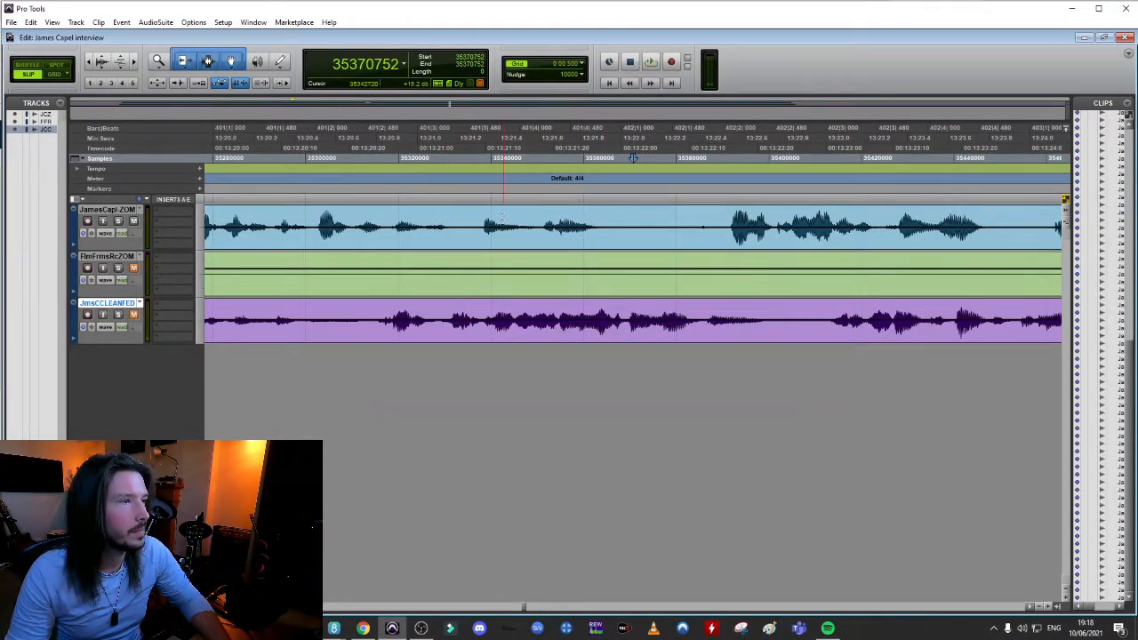
click(327, 215)
key(space)
key(space)
key(space)
key(space)
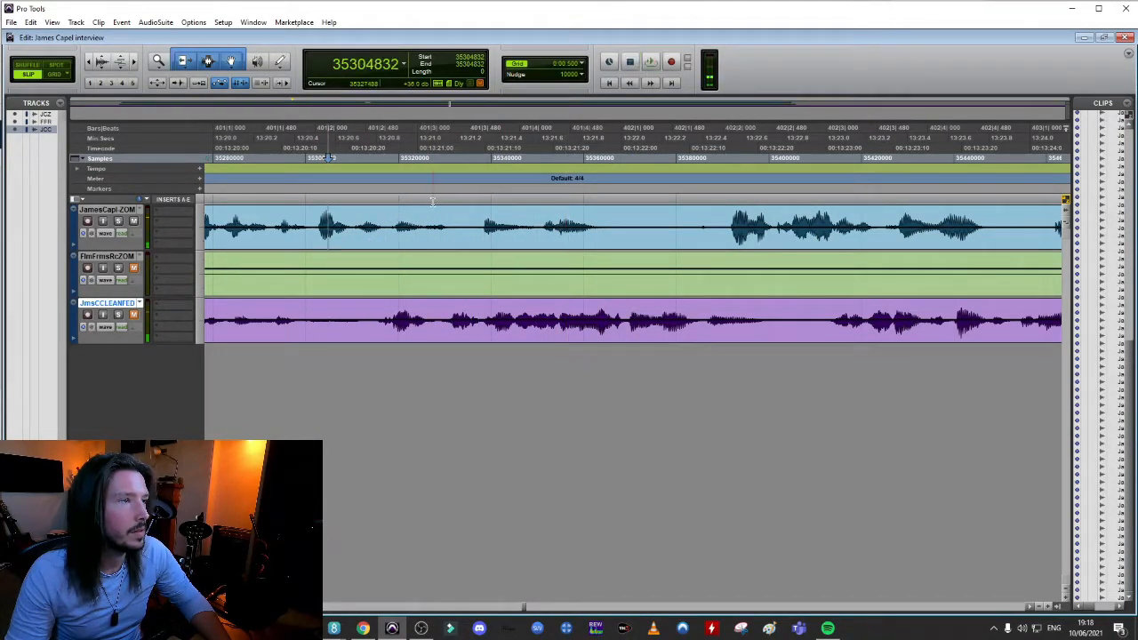
key(space)
key(space)
key(space)
key(space)
key(space)
key(space)
key(space)
key(space)
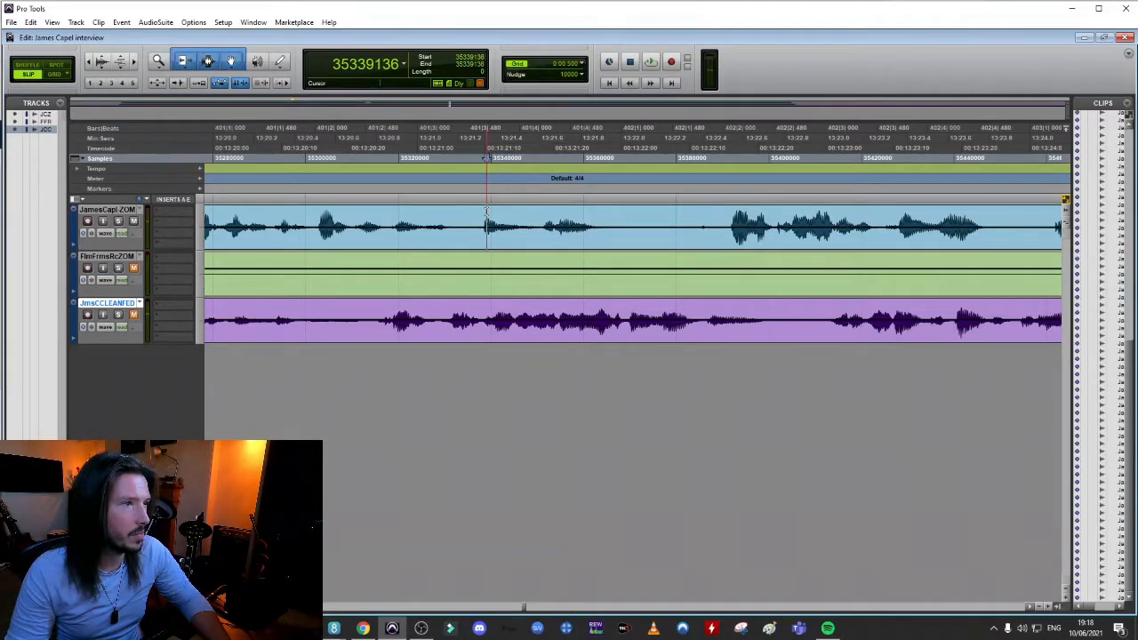
Split the interviewee's clip near 13:21.3 and pull the resulting ZOOM-101 speech earlier to about 13:21.1
key(t)
key(t)
key(t)
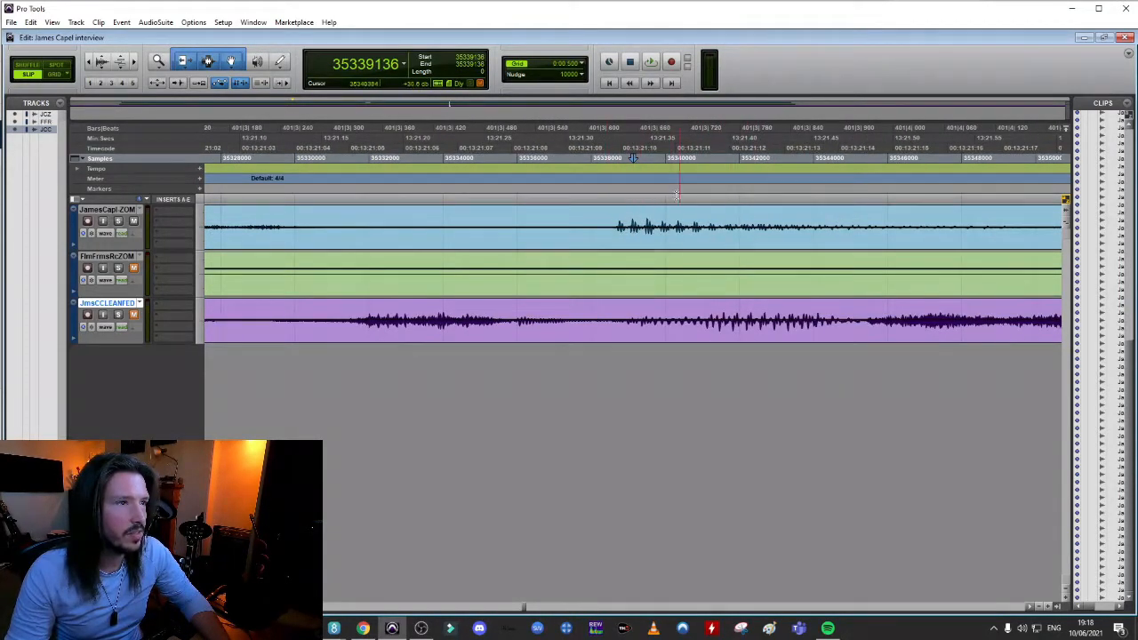
key(r)
key(r)
key(b)
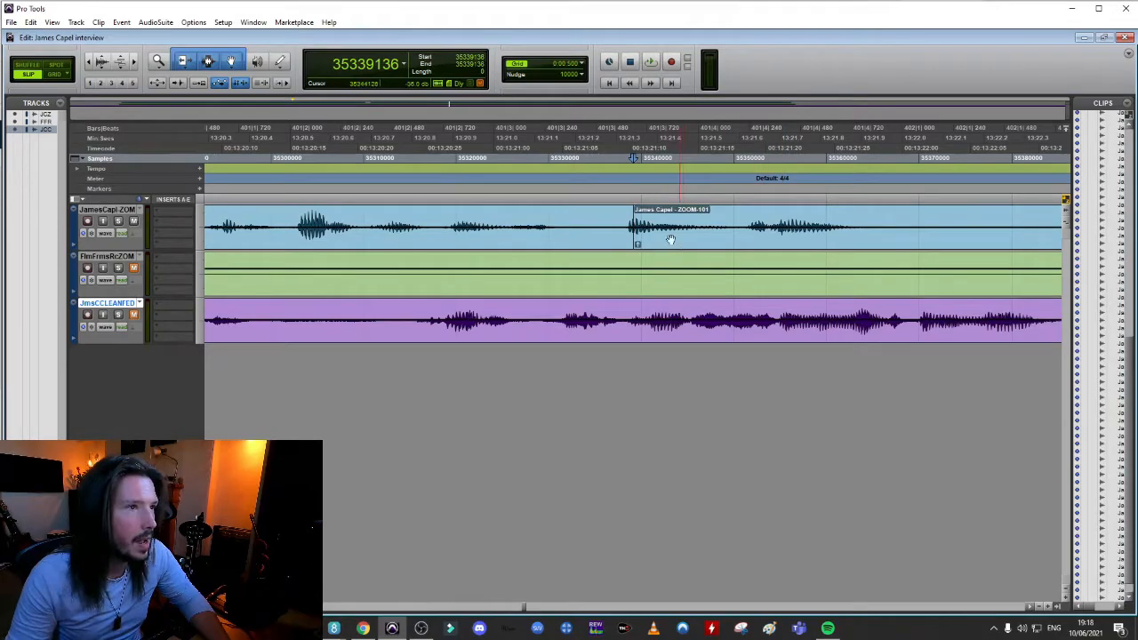
drag(657, 246, 569, 246)
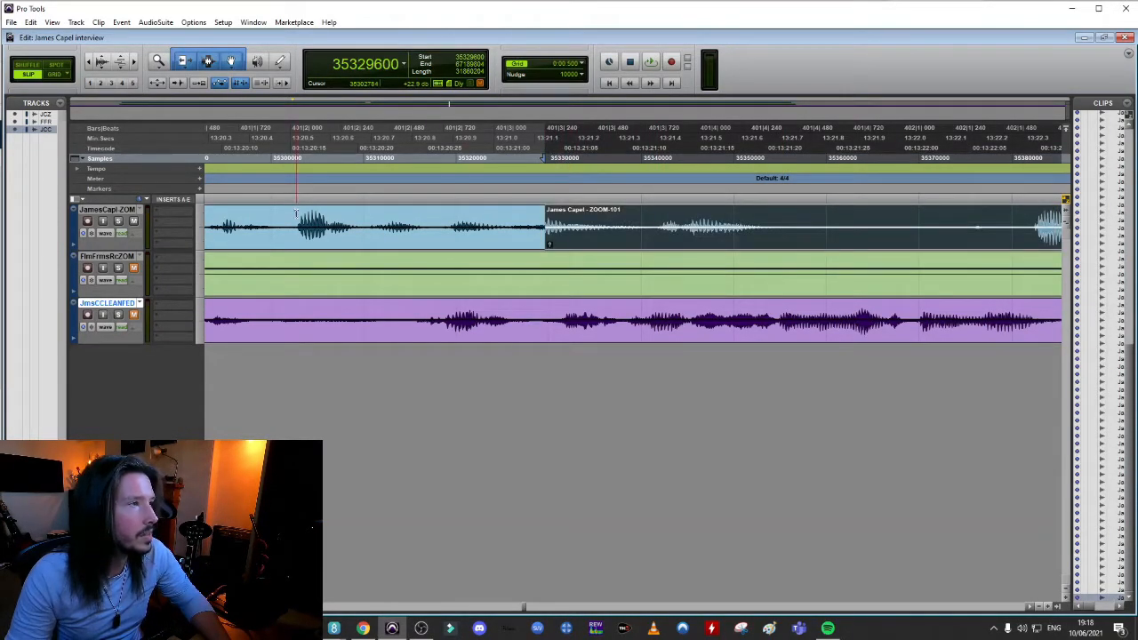
Play back the dialogue from about 13:20.4 across the join at the start of the ZOOM-101 clip
key(space)
click(296, 213)
key(space)
click(266, 214)
key(space)
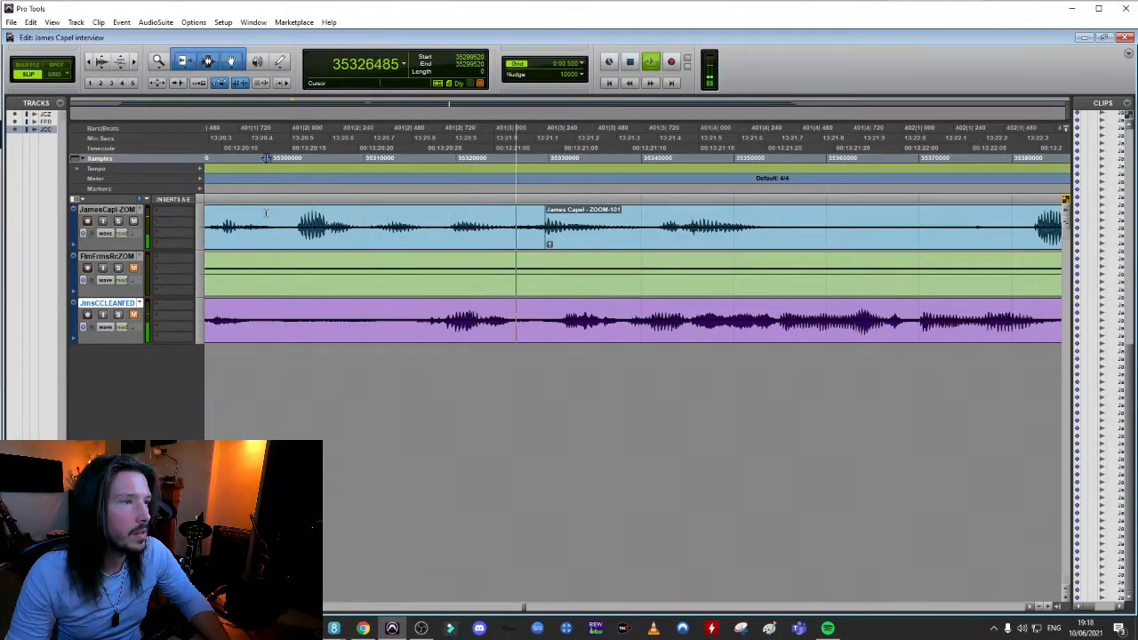
key(space)
key(space)
key(space)
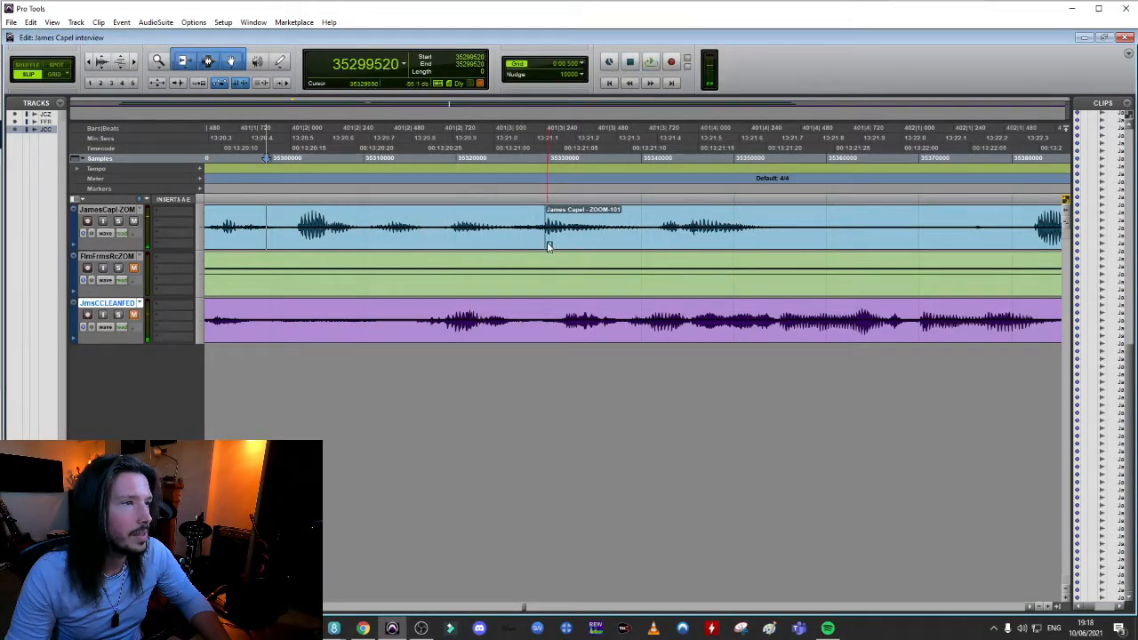
Add a very short crossfade at the start of the ZOOM-101 clip near 13:21.1 on the interviewee's track
click(557, 223)
key(t)
key(t)
key(t)
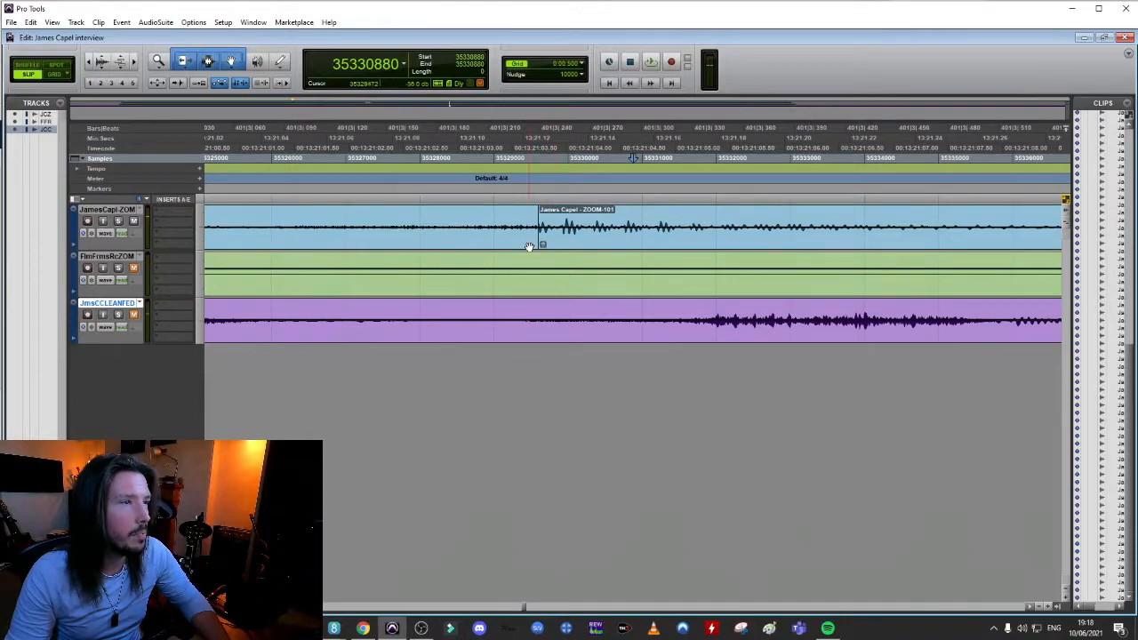
drag(538, 246, 542, 247)
key(r)
key(r)
key(r)
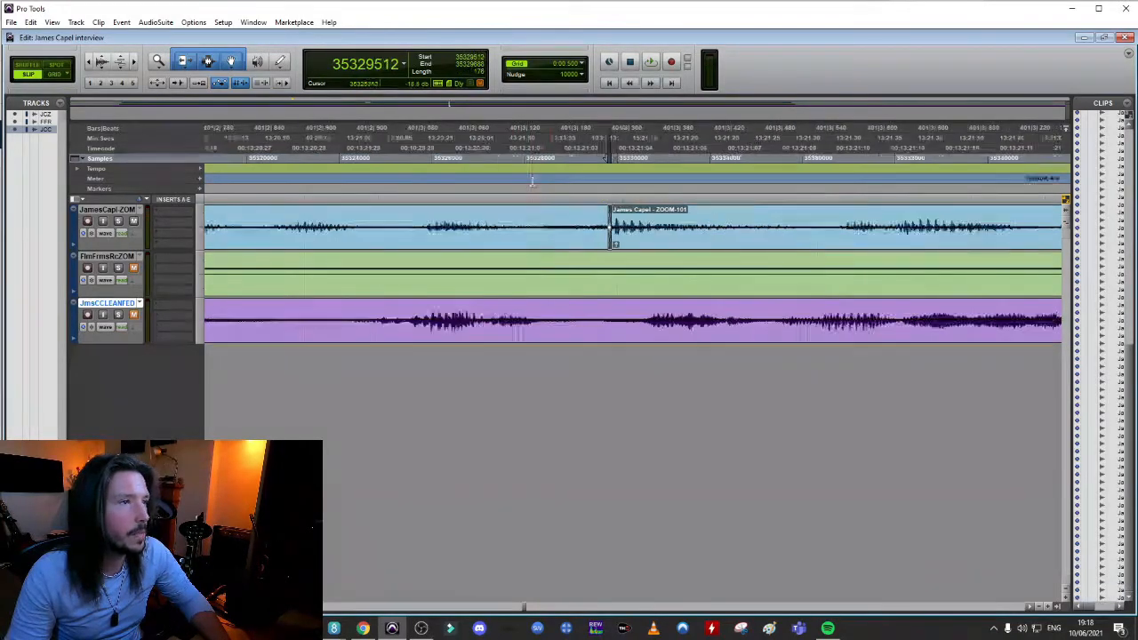
Play back the speech from about 13:20.0 across the ZOOM-101 join and into the pause that follows
click(480, 177)
key(space)
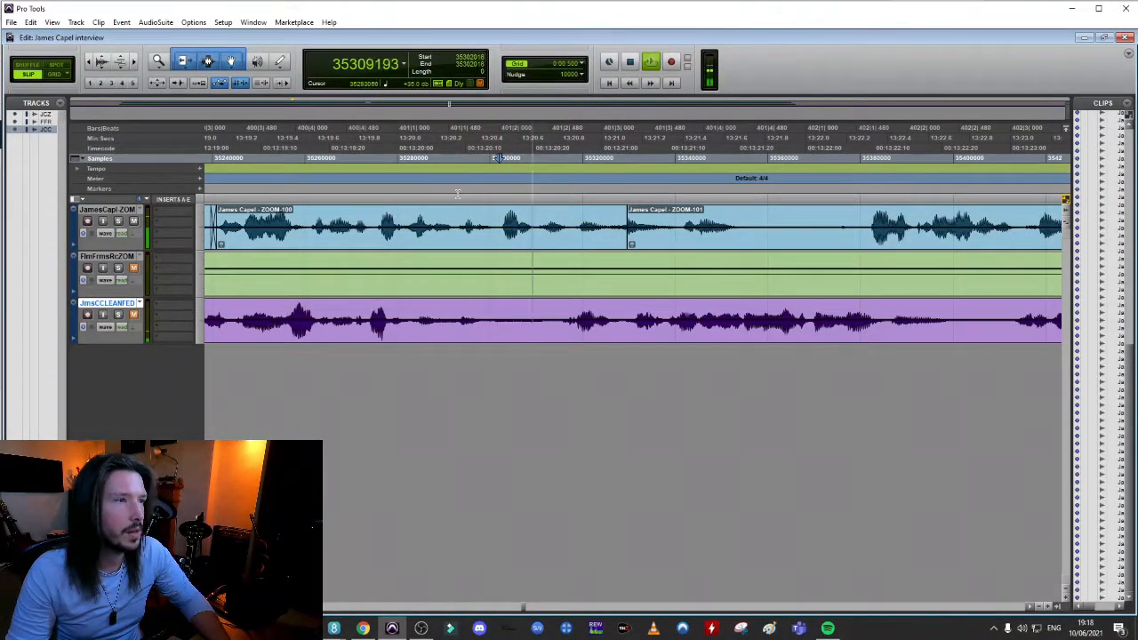
key(space)
click(404, 205)
key(space)
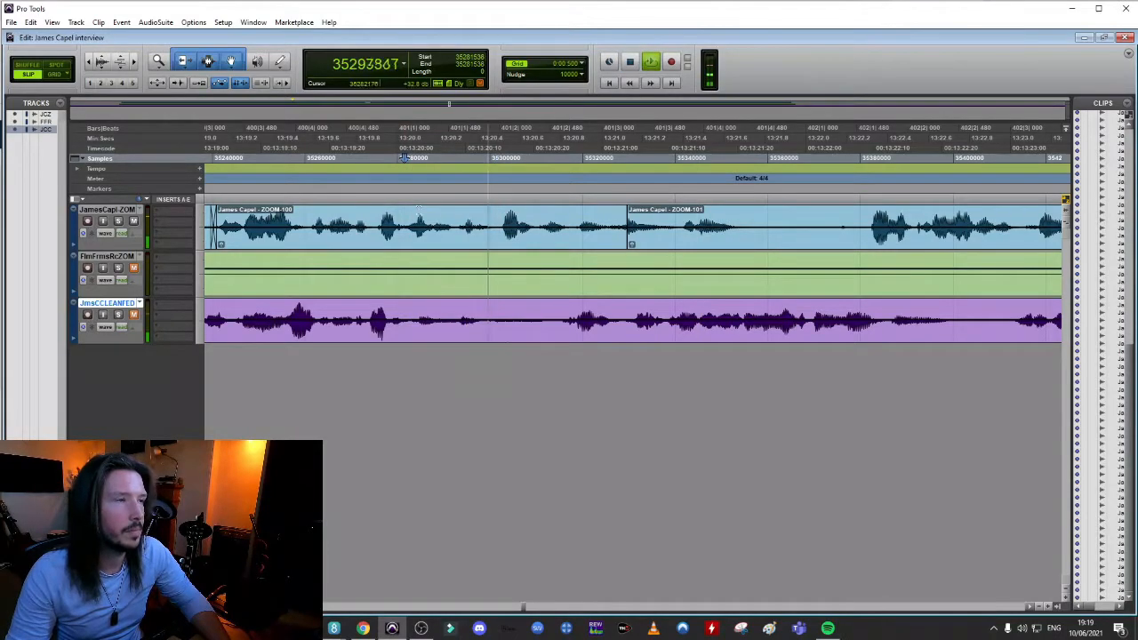
key(space)
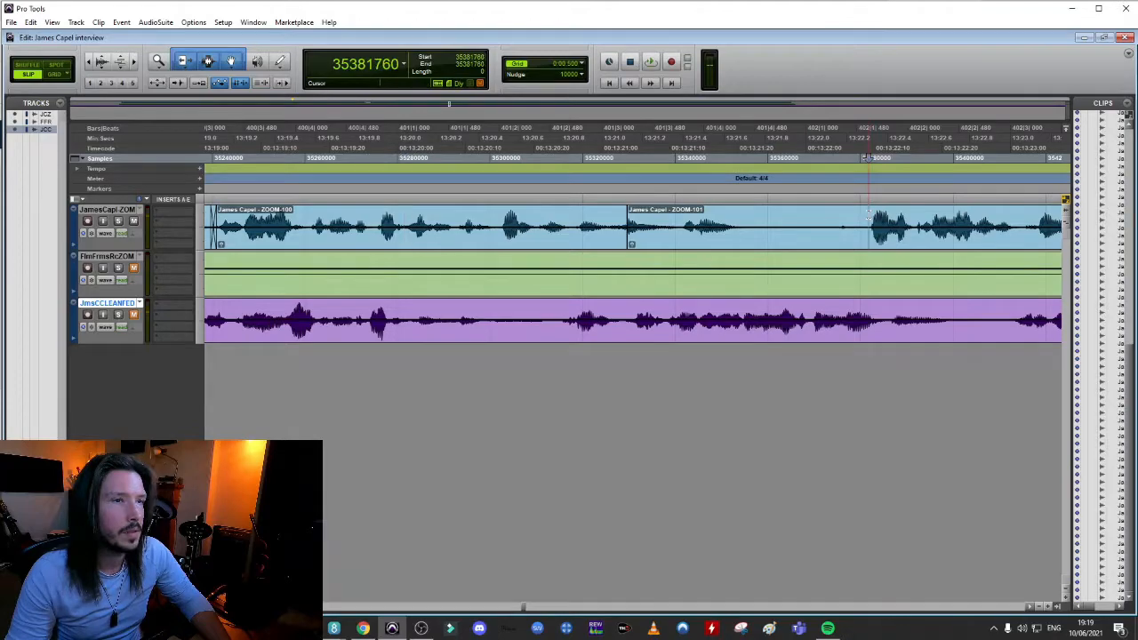
Pull the speech after the pause near 13:22.3 earlier to about 13:21.4, crossfade the join and play it back
drag(905, 246, 716, 246)
click(373, 158)
key(space)
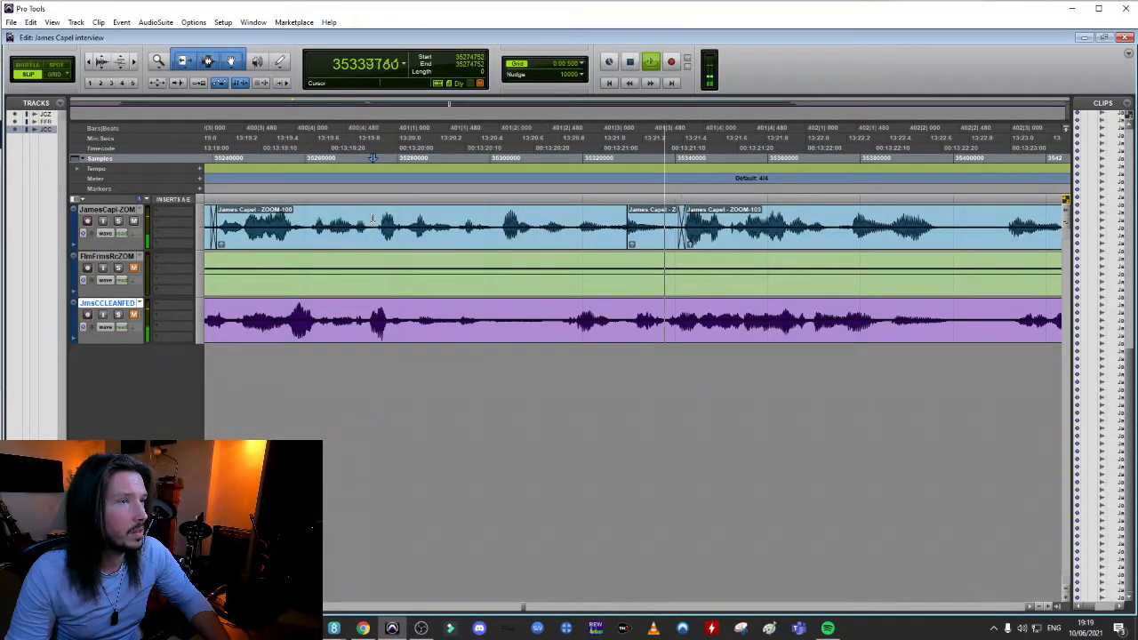
key(space)
Move the ZOOM-103 speech later to about 13:21.7, crossfade it from 13:21.3 to 13:21.4, and play back the result
mouse_move(713, 244)
mouse_down()
mouse_move(733, 242)
mouse_move(722, 240)
mouse_up()
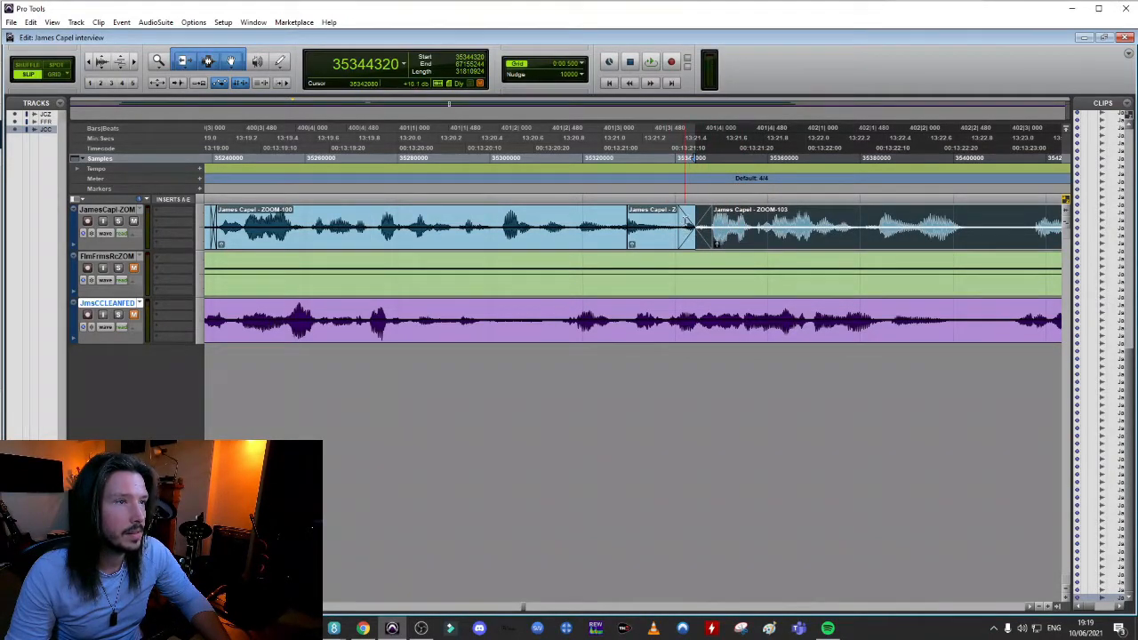
drag(685, 221, 674, 250)
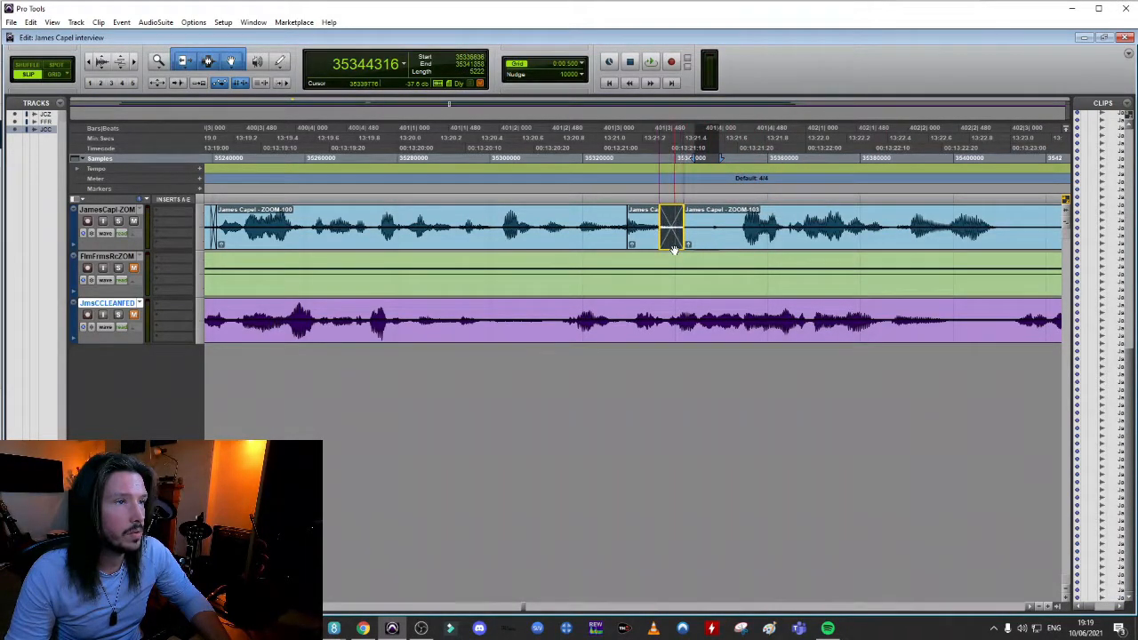
click(435, 220)
key(space)
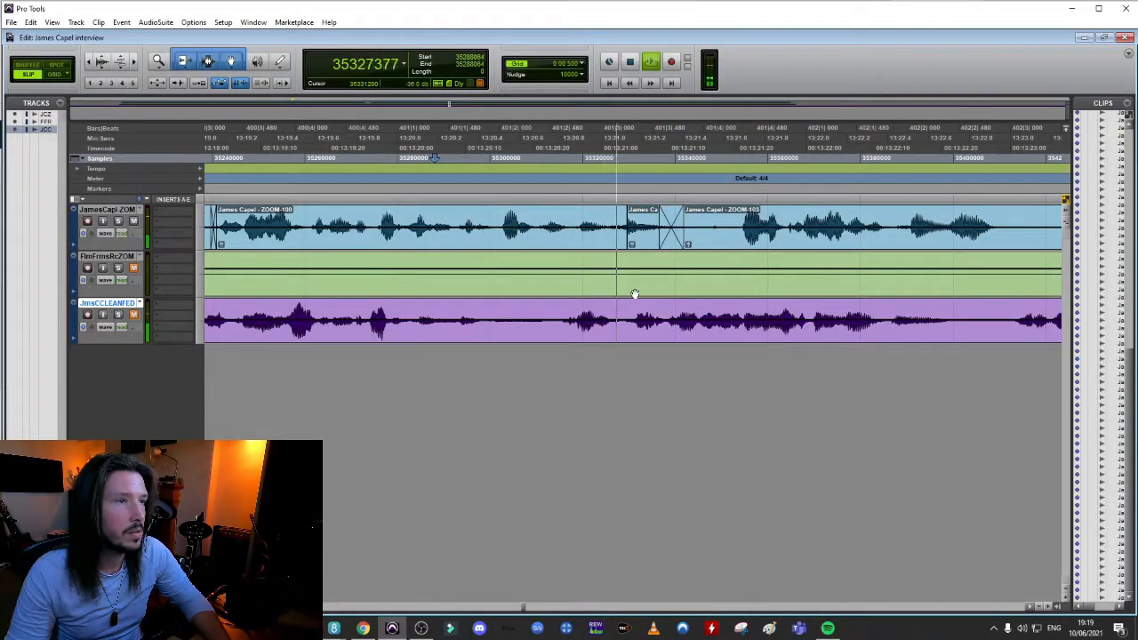
key(space)
key(space)
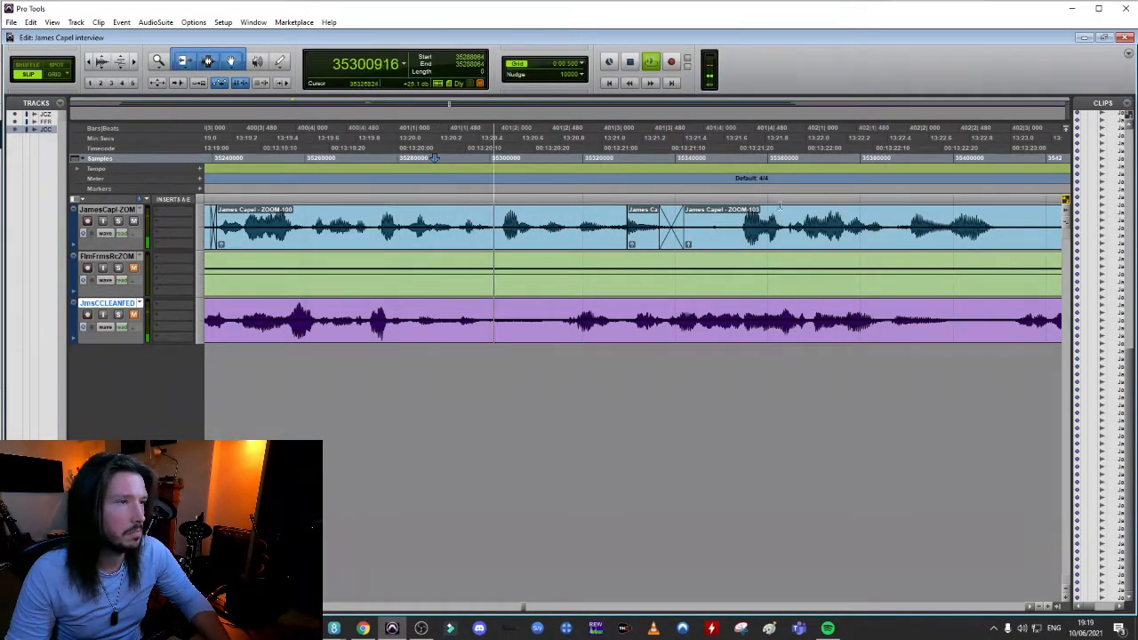
key(space)
Widen the crossfade into the ZOOM-102 clip near 13:21.1, shift the following crossfade slightly later, and play back the joins
scroll(637, 218, up, 4)
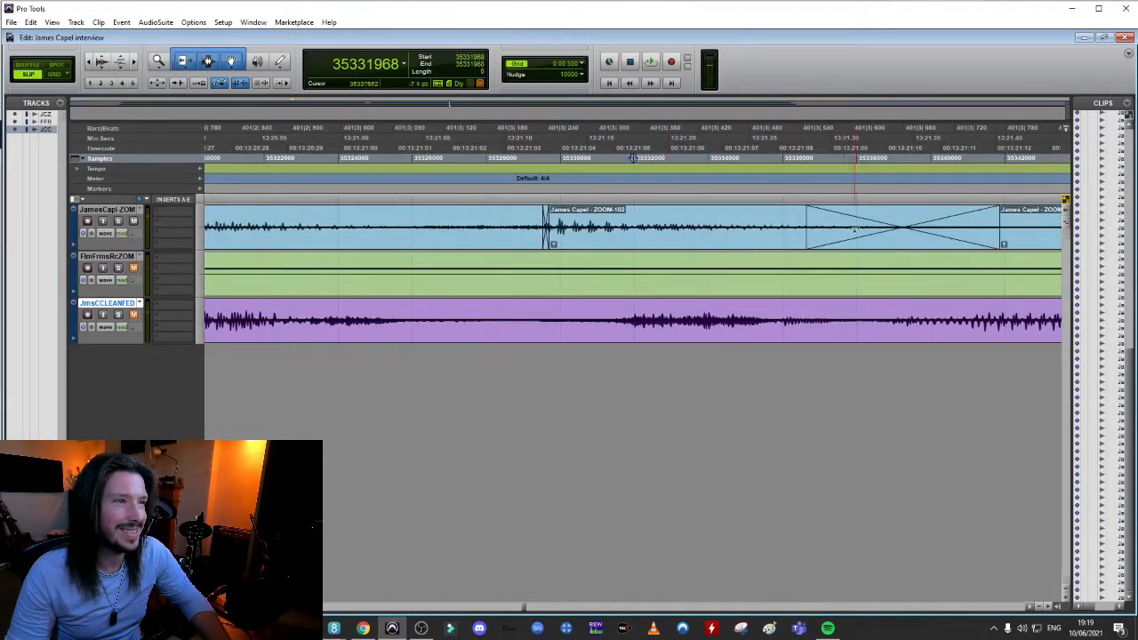
drag(881, 245, 951, 242)
mouse_move(583, 238)
mouse_down()
mouse_move(609, 242)
mouse_move(589, 247)
mouse_up()
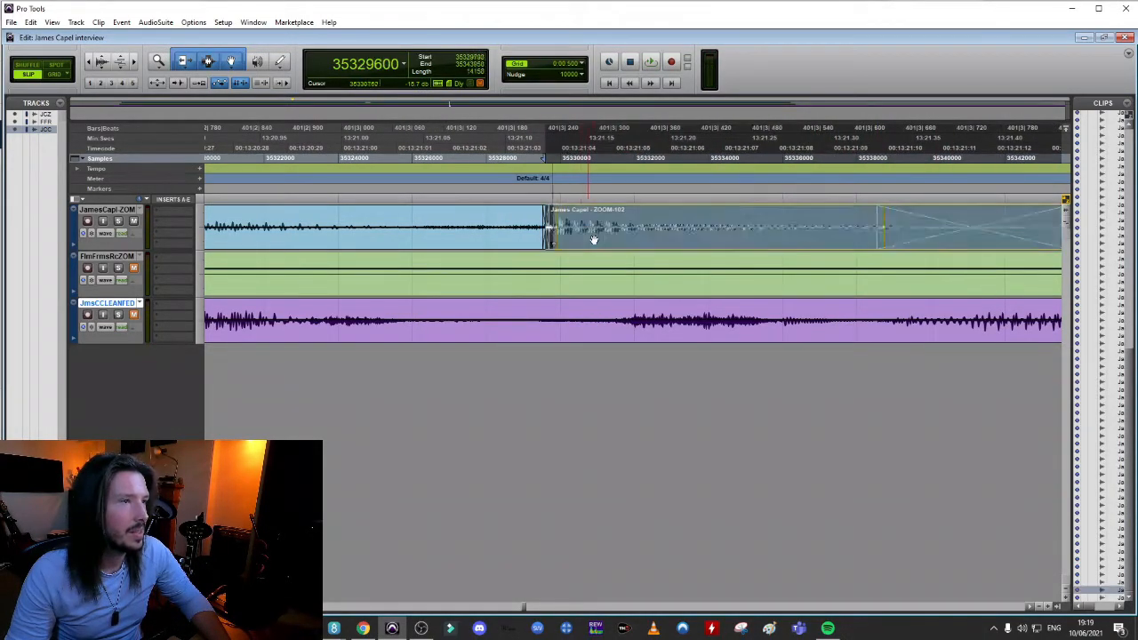
click(424, 222)
key(space)
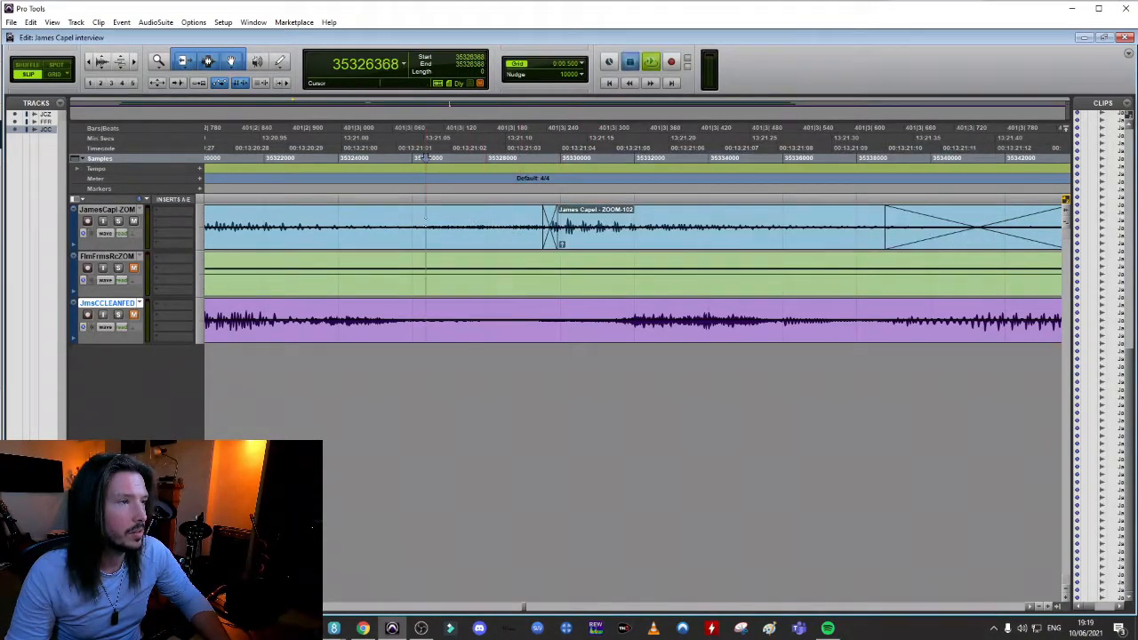
key(space)
key(r)
key(r)
key(r)
key(space)
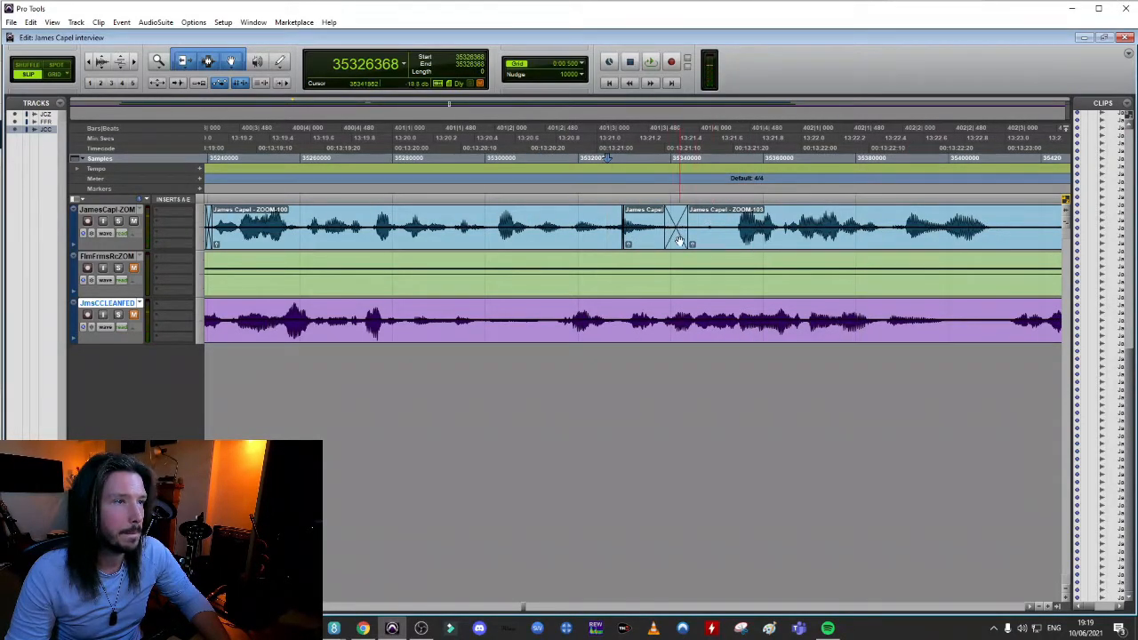
Readjust the crossfade at the start of the ZOOM-103 clip near 13:21.3 and play back the dialogue around it
drag(687, 222, 718, 221)
click(604, 220)
key(space)
key(space)
click(474, 220)
key(space)
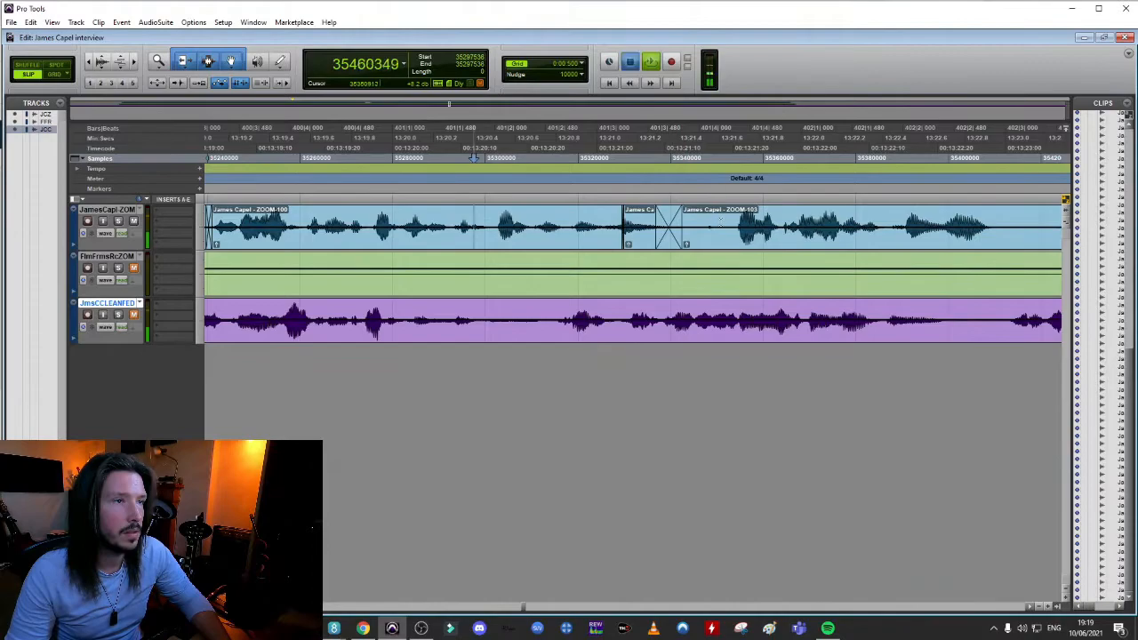
key(space)
key(space)
Cut part of the pause near 13:21.5, pull the following speech earlier to about 13:21.6, and crossfade the join
key(Delete)
drag(824, 241, 800, 241)
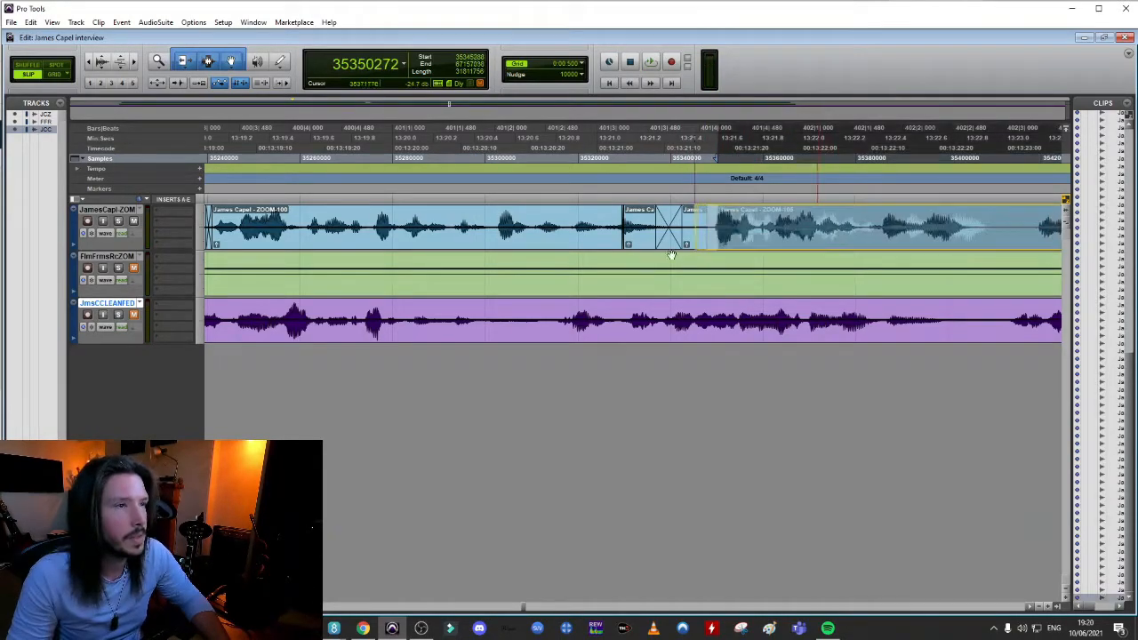
drag(689, 221, 700, 221)
key(f)
Play back the dialogue across the ZOOM-105 join and on to about 13:23.5
click(541, 208)
key(space)
key(r)
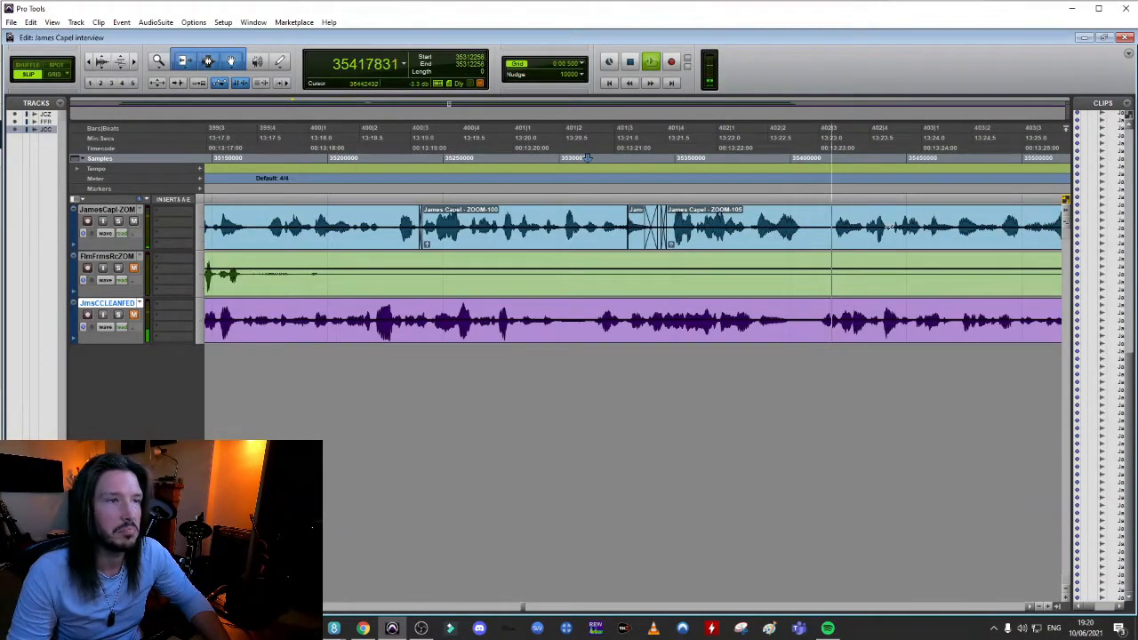
key(space)
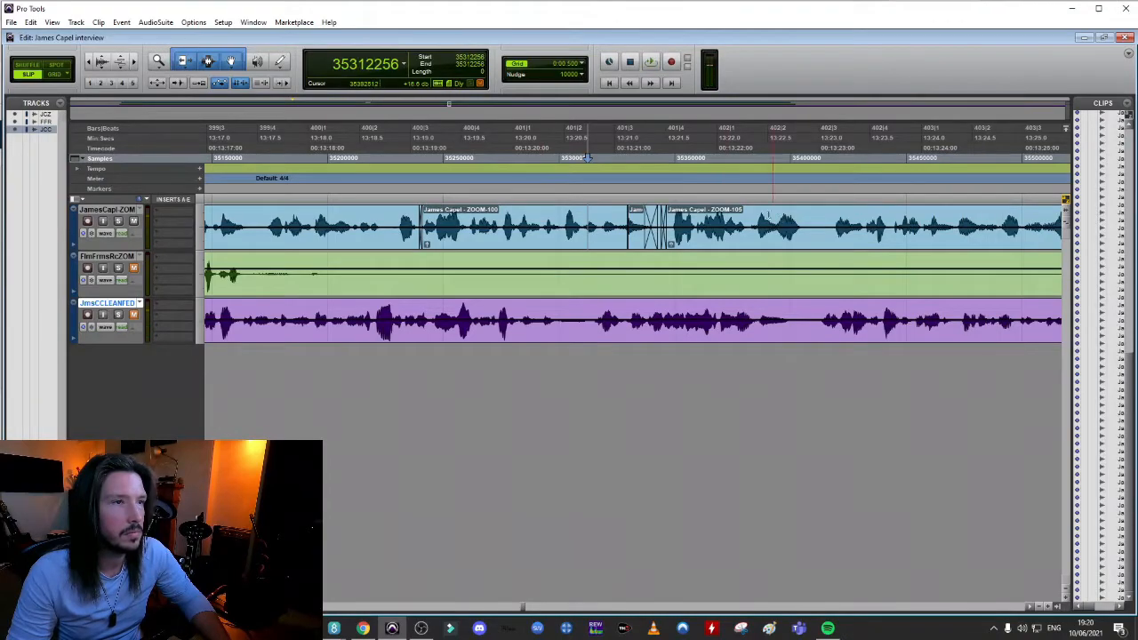
click(587, 157)
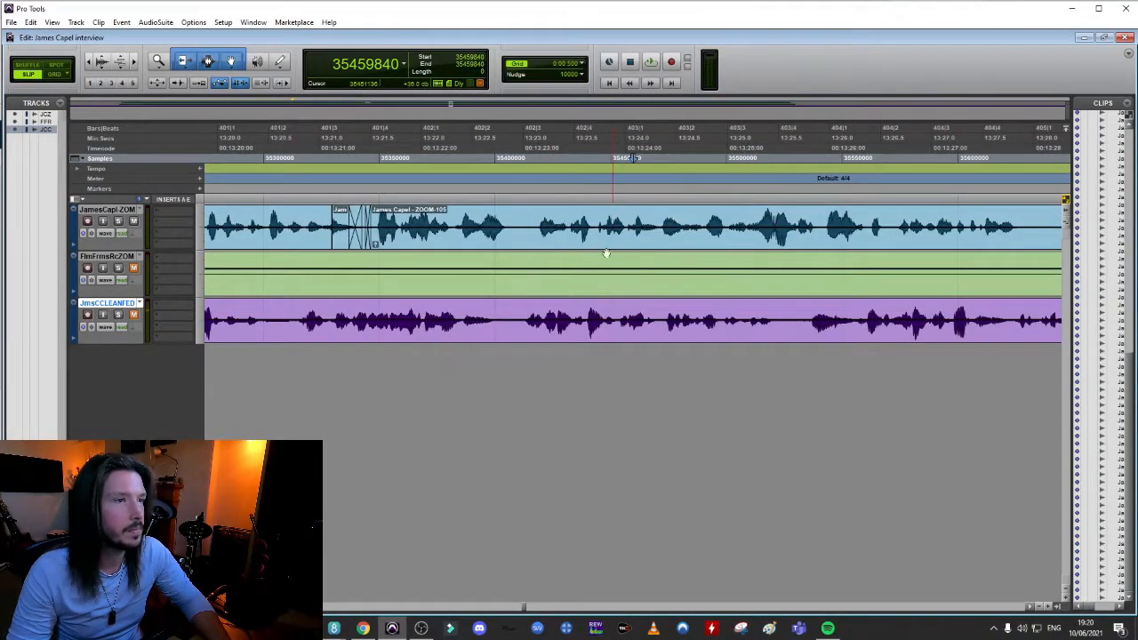
click(313, 158)
key(space)
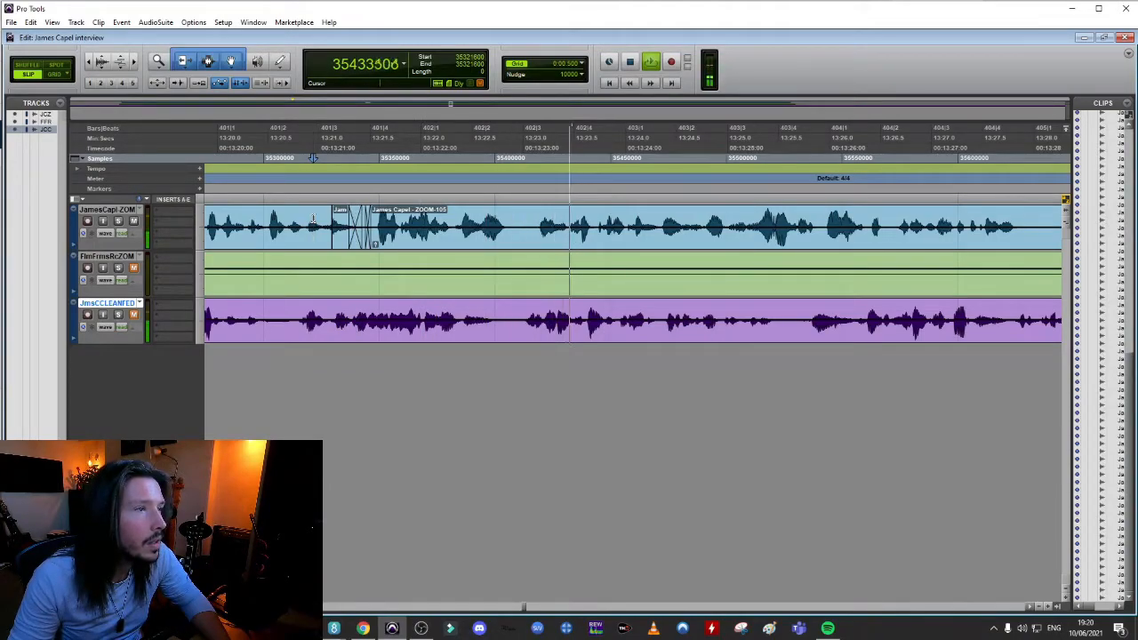
key(space)
Delete the stray phrase from 13:23.1 to 13:23.7 on the interviewee's track and pull the following speech back to about 13:23.1
click(588, 158)
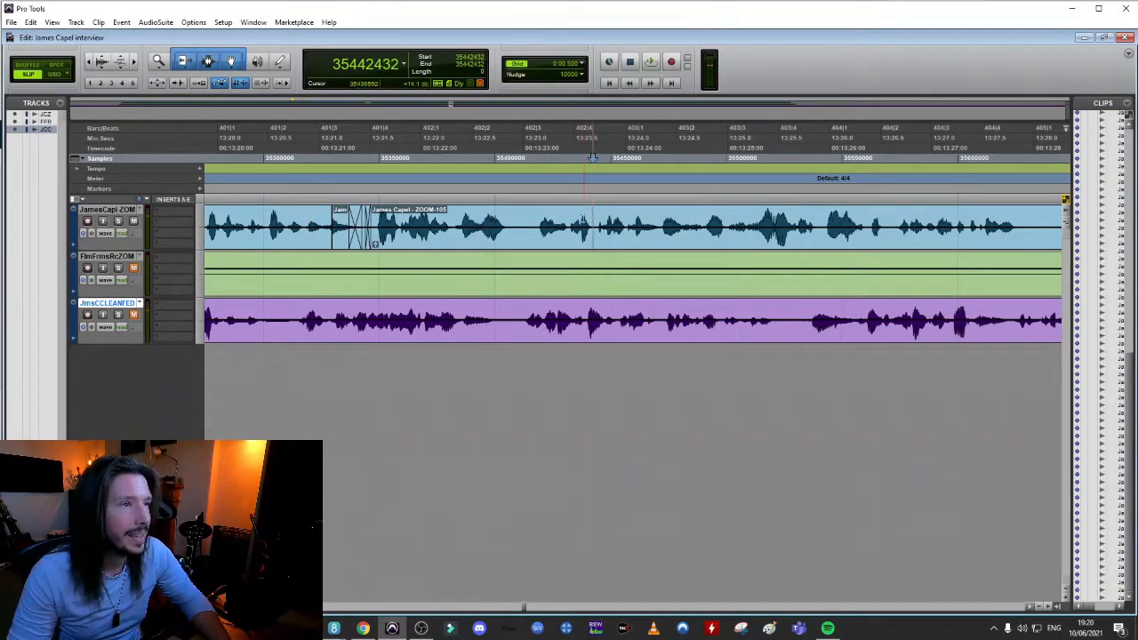
click(535, 157)
key(space)
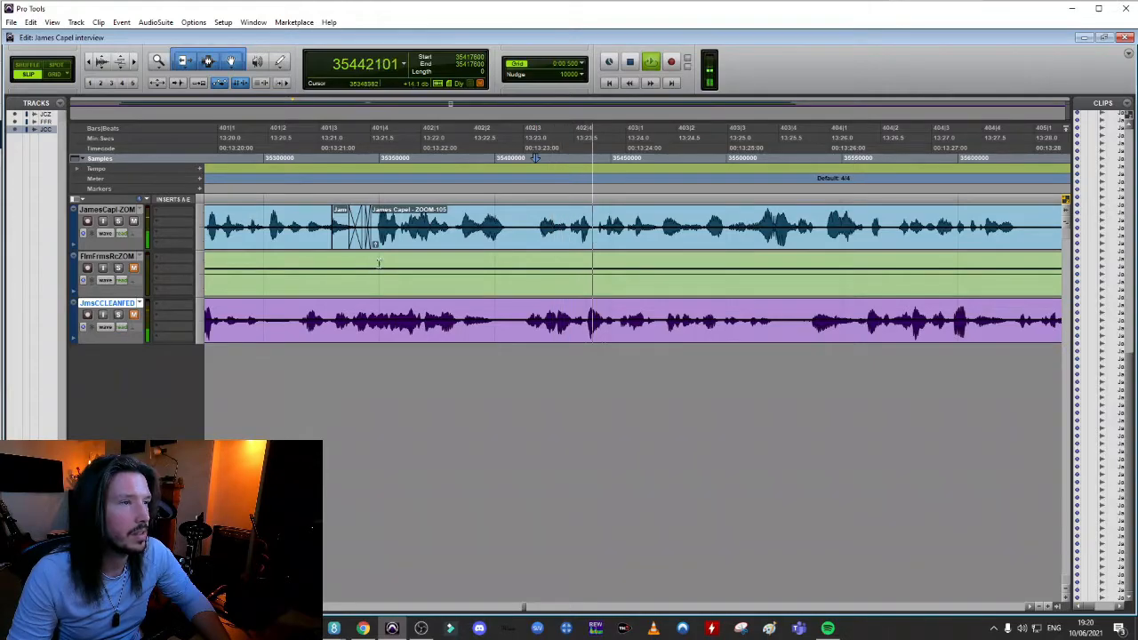
key(space)
drag(594, 221, 537, 224)
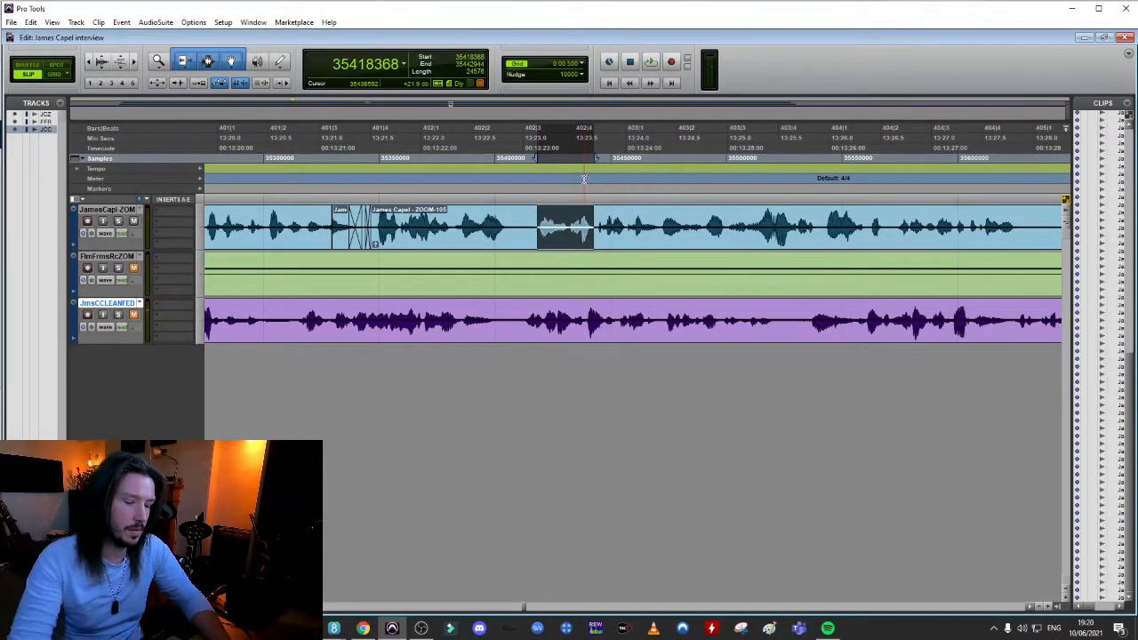
key(Delete)
drag(616, 242, 553, 246)
Play back the dialogue leading into the ZOOM-107 clip and crossfade the join at its start near 13:23.1
click(478, 220)
key(space)
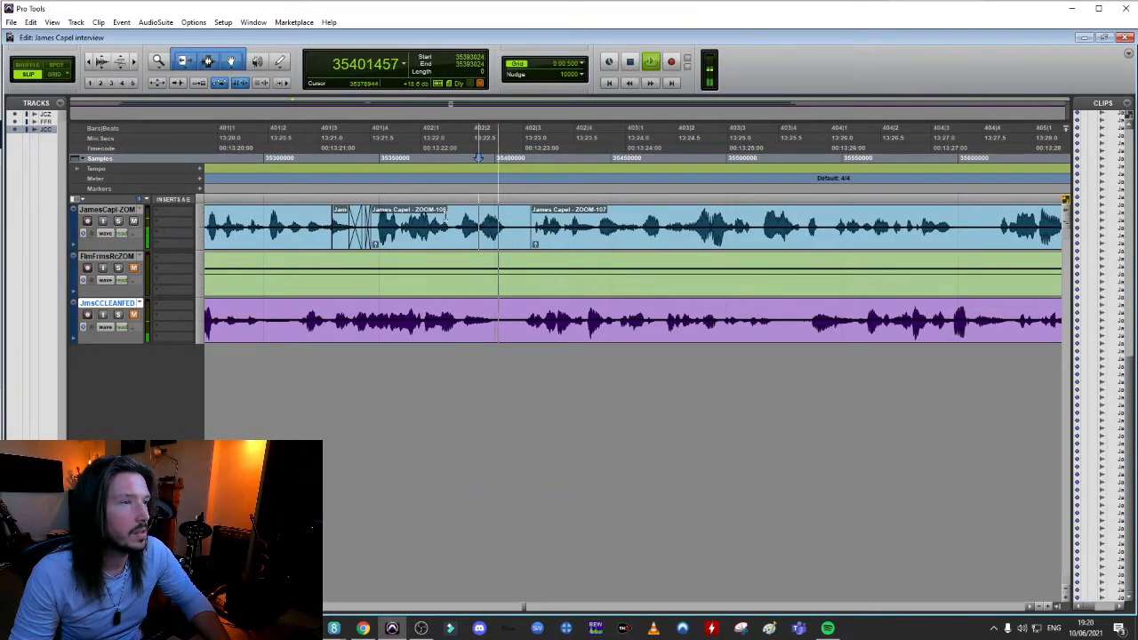
click(305, 218)
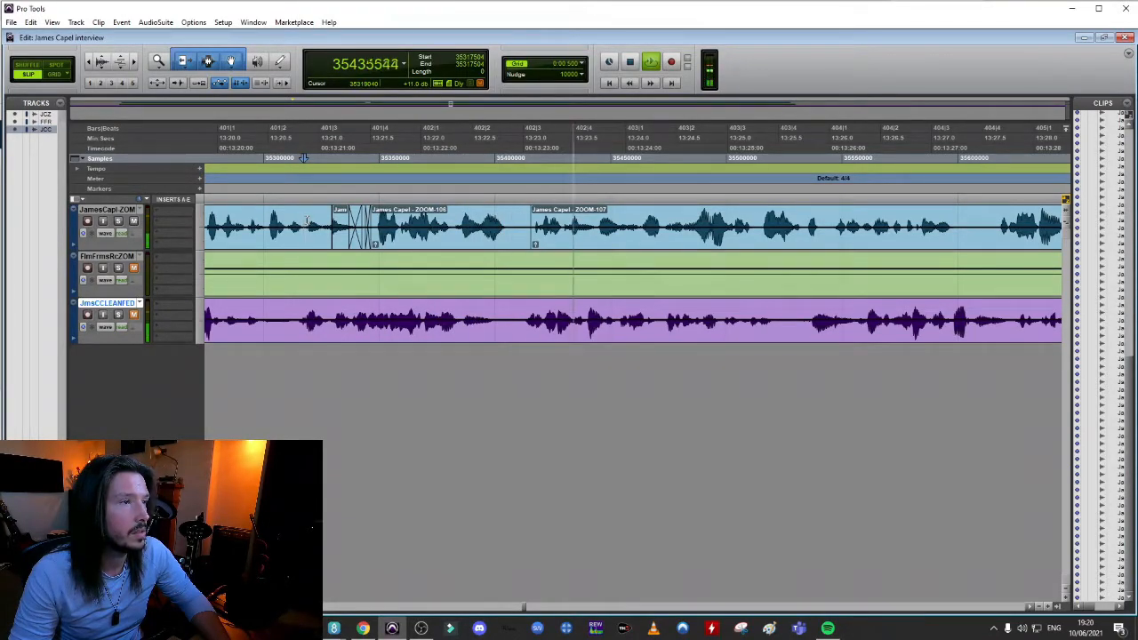
key(space)
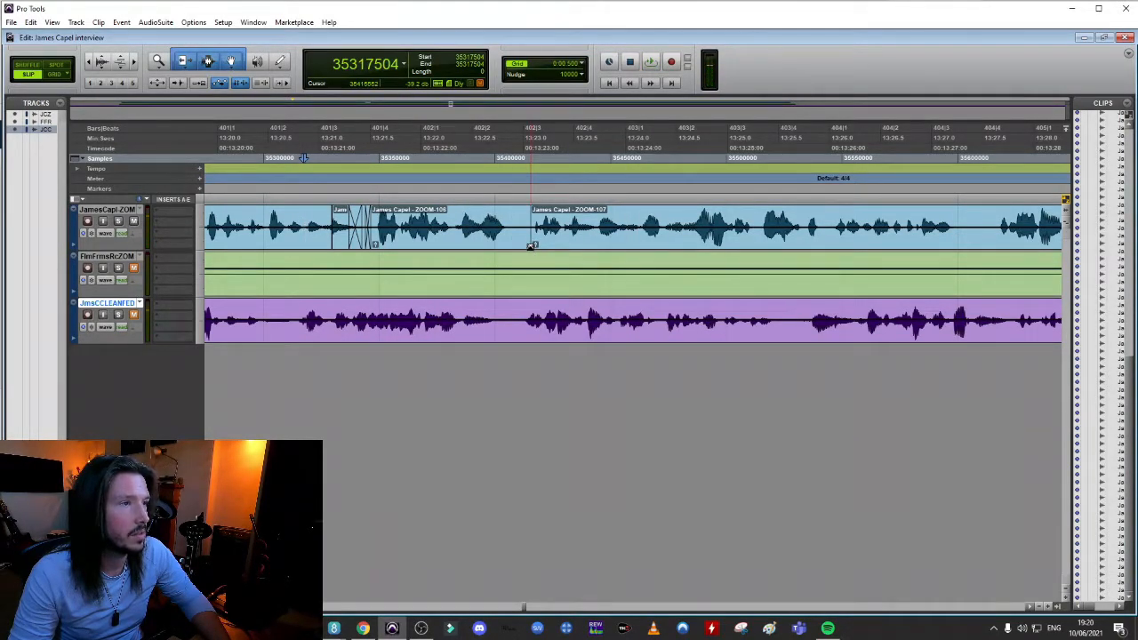
drag(530, 246, 534, 249)
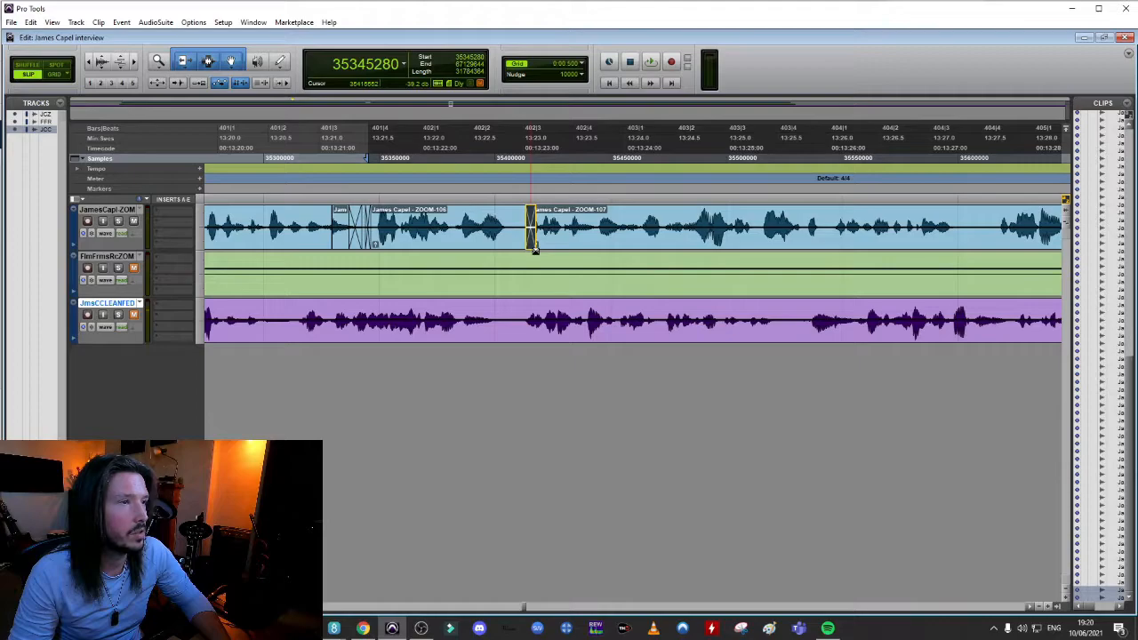
Play back the speech from about 13:23.4 repeatedly to locate the gap between words in the ZOOM-107 clip
click(564, 157)
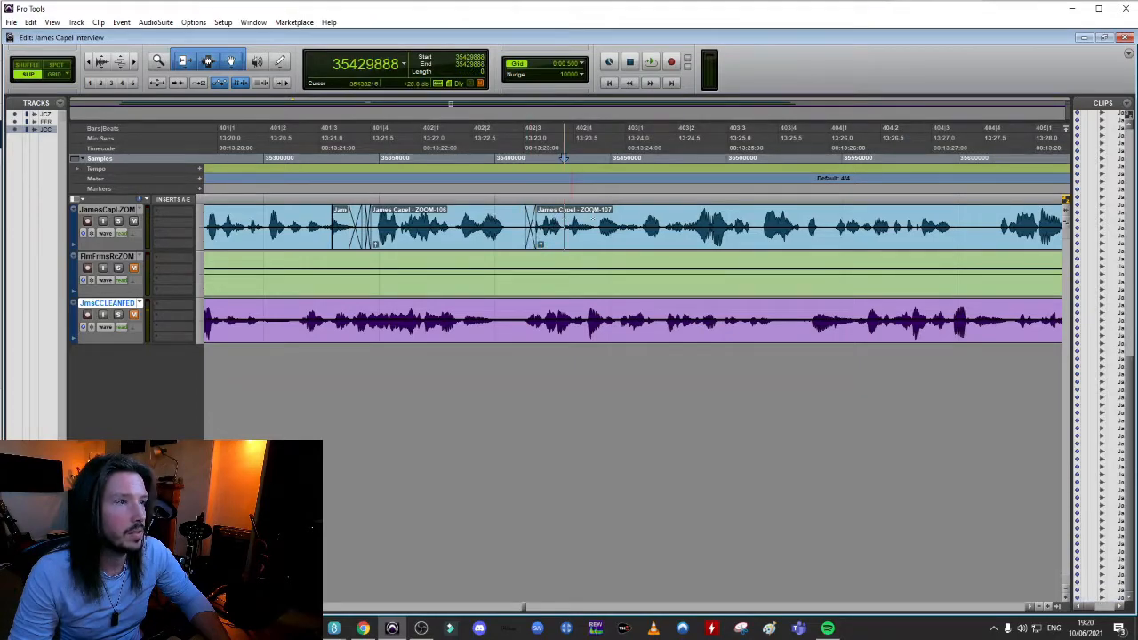
click(618, 211)
key(t)
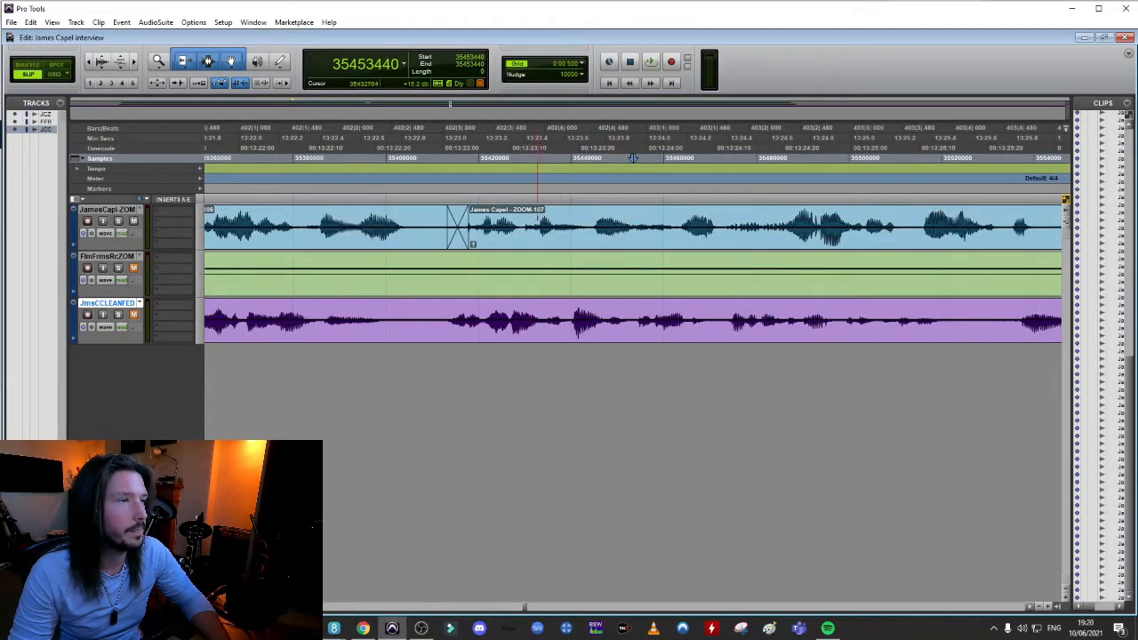
click(522, 220)
key(space)
key(space)
key(space)
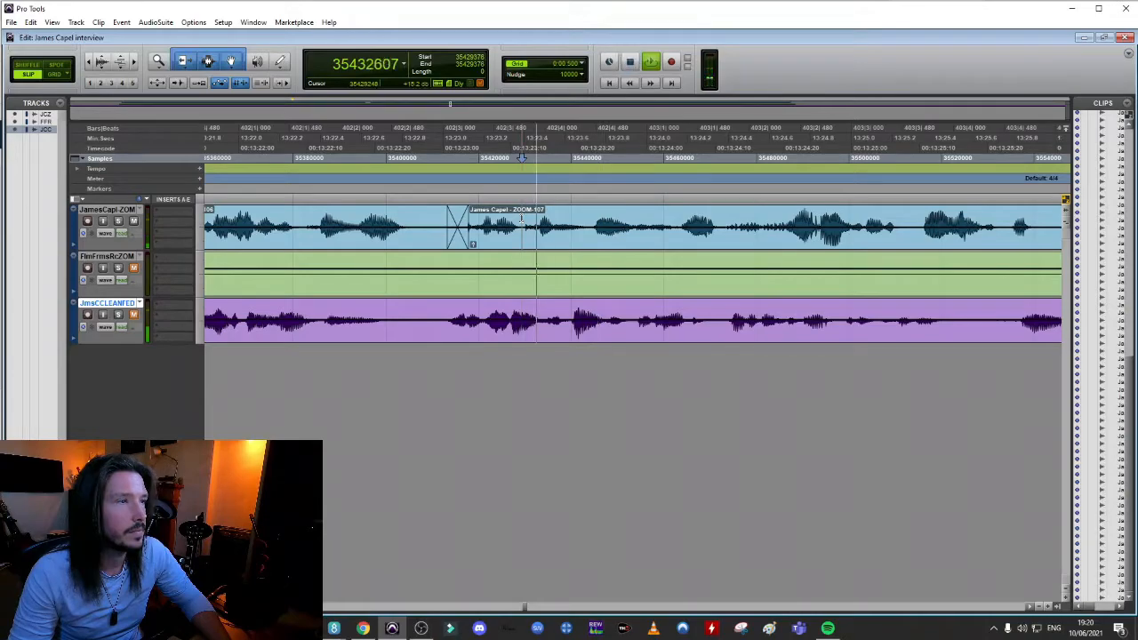
key(space)
key(space)
key(space)
key(space)
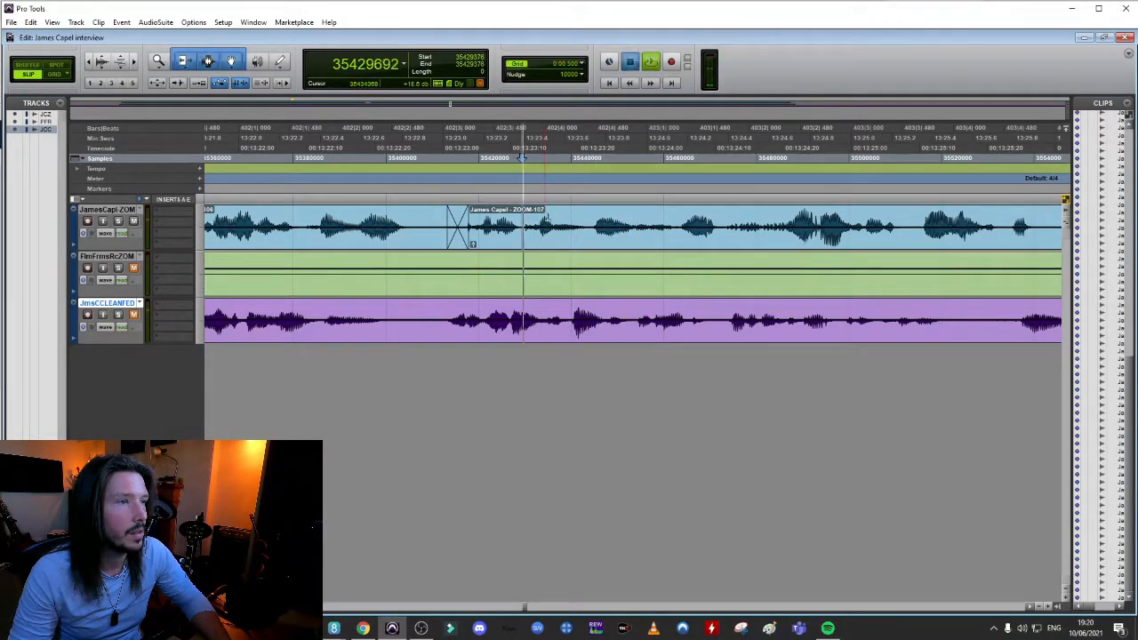
key(space)
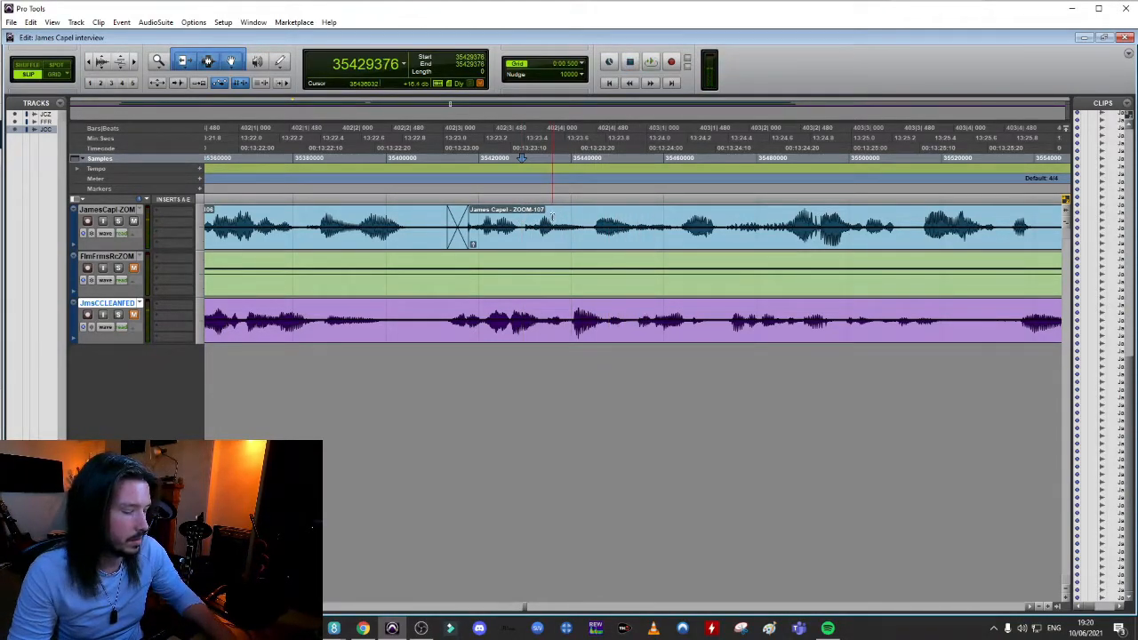
key(space)
key(space)
key(space)
key(space)
key(space)
Split the interviewee's clip near 13:23.8 and pull the resulting ZOOM-109 speech earlier to about 13:23.6
click(600, 212)
key(ctrl+e)
drag(614, 241, 588, 243)
Play back the dialogue from about 13:22.8 toward the join at the start of the ZOOM-109 clip
click(392, 214)
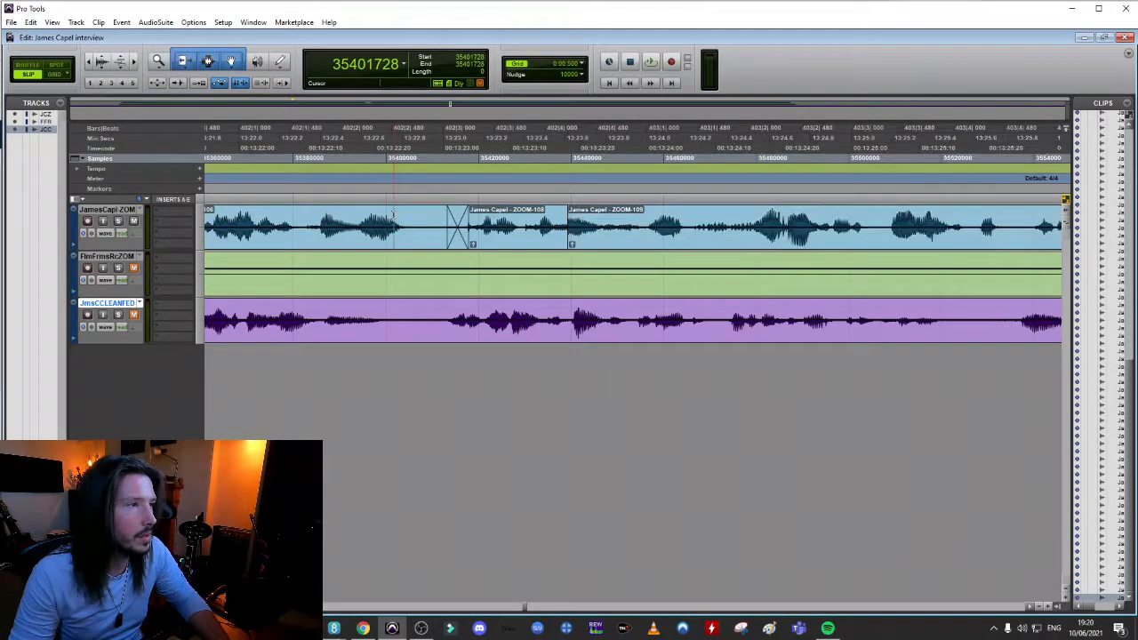
key(space)
key(space)
key(space)
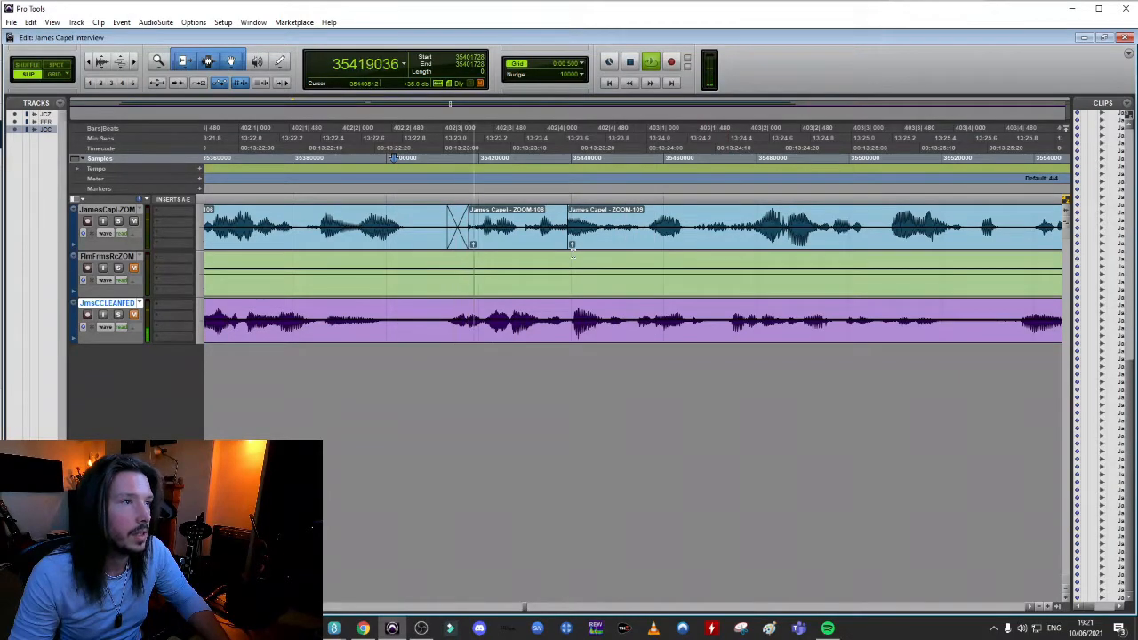
key(space)
Add a short crossfade at the start of the ZOOM-109 clip near 13:23.6
click(576, 240)
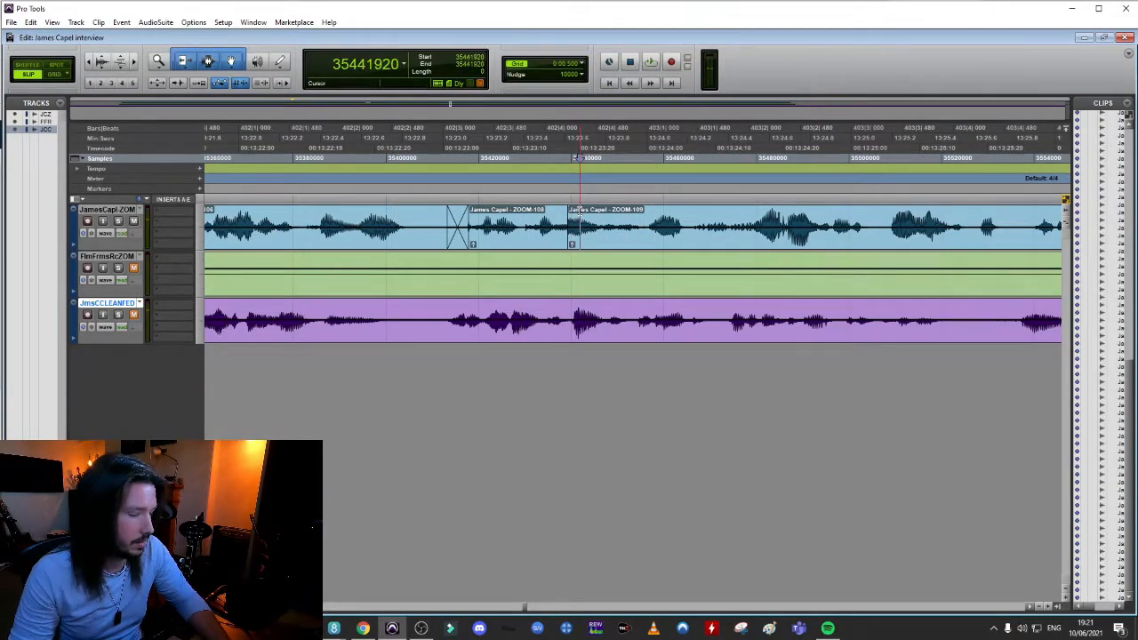
scroll(573, 246, up, 3)
click(534, 244)
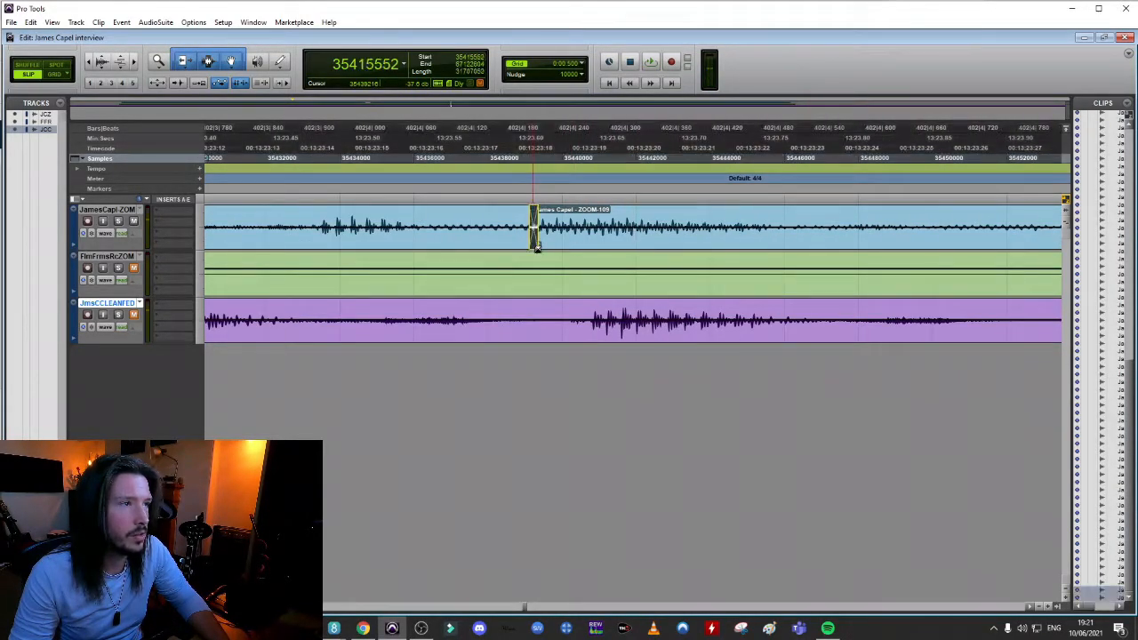
Play back the dialogue from about 13:22.1 across the joins at ZOOM-108 and ZOOM-109
scroll(539, 251, down, 3)
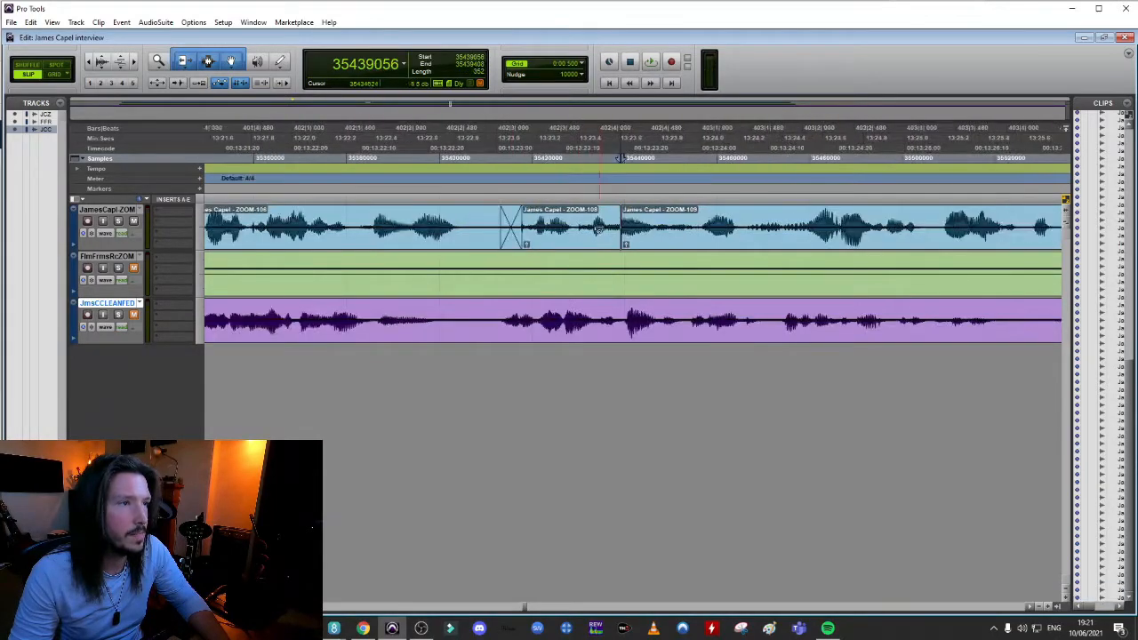
click(449, 221)
key(space)
key(space)
click(307, 158)
key(space)
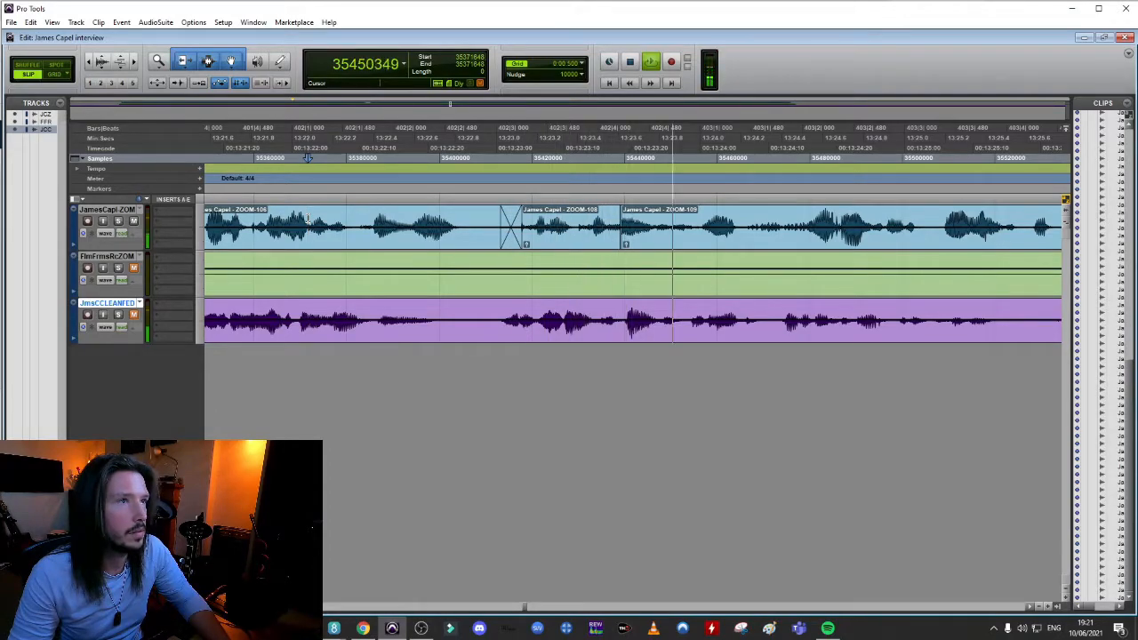
key(space)
Play back the ZOOM-109 speech from about 13:23.7 repeatedly to locate the next gap between words
click(705, 157)
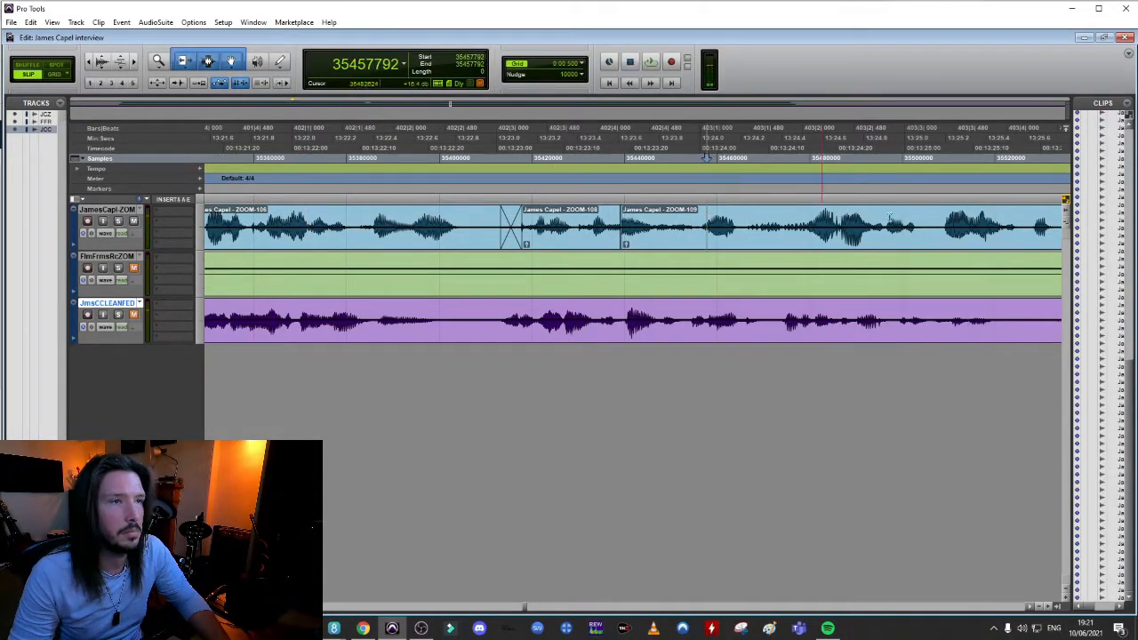
key(r)
key(t)
click(863, 220)
key(t)
key(r)
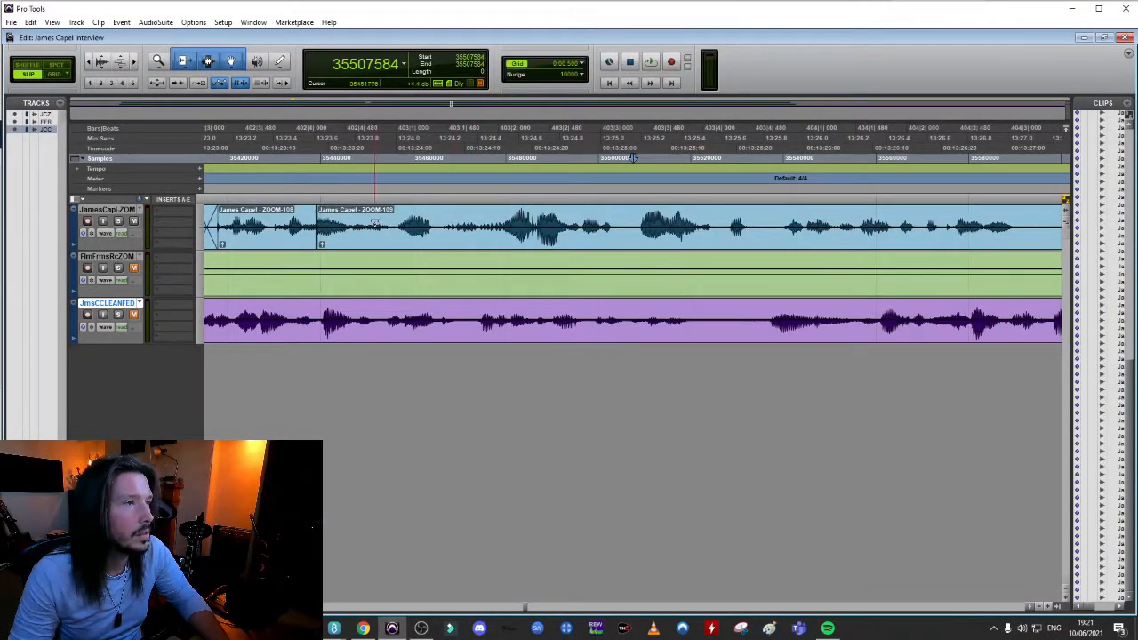
click(346, 159)
key(space)
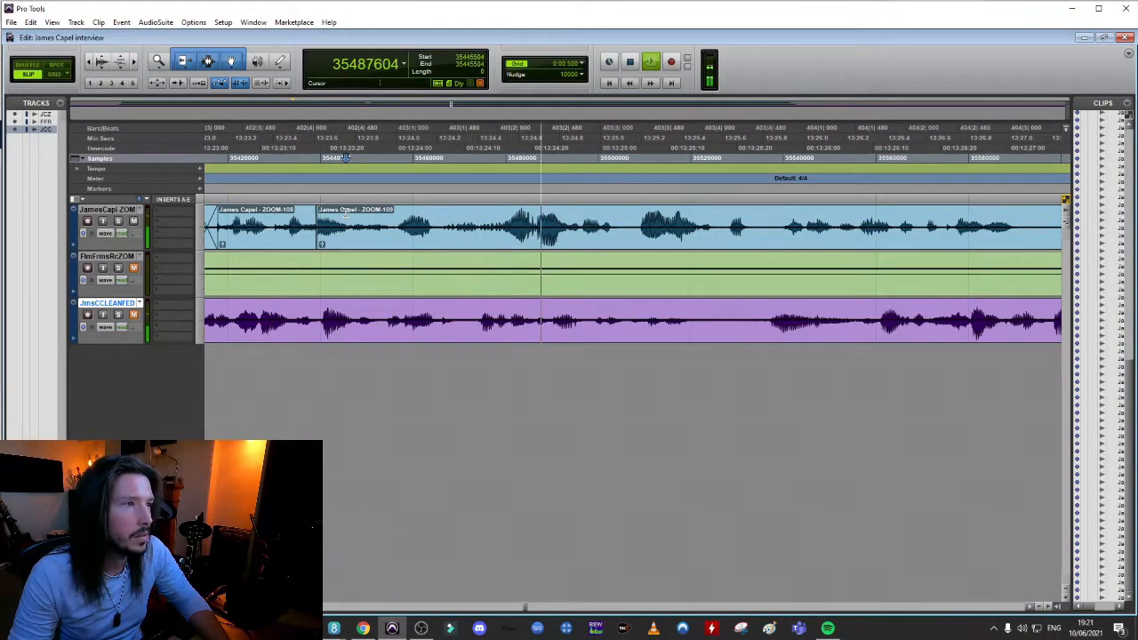
key(space)
key(space)
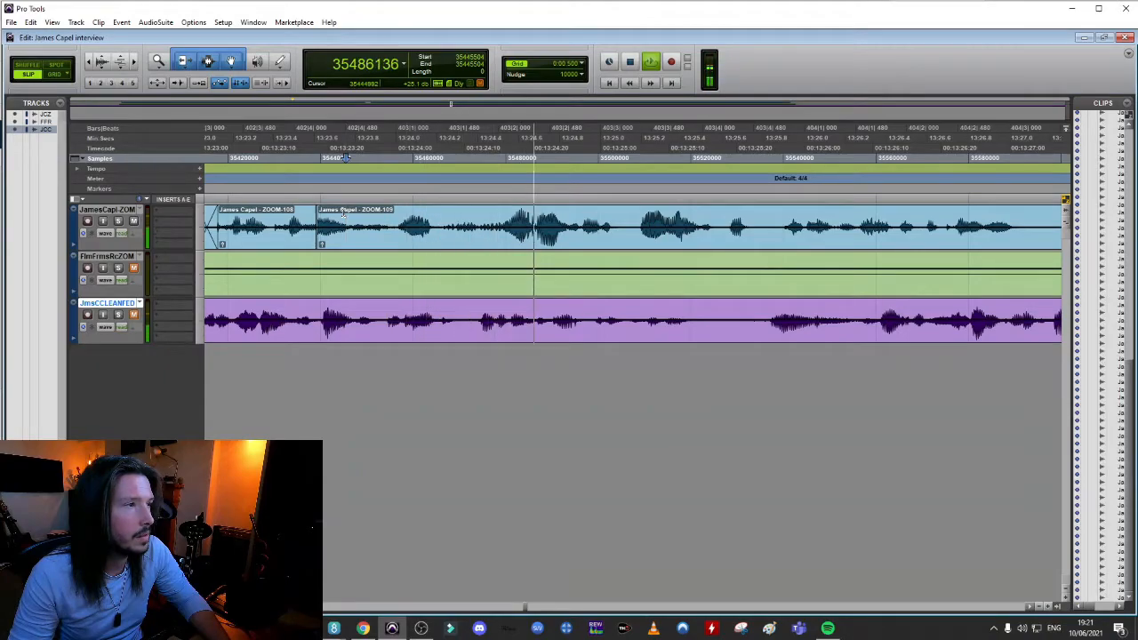
Split the interviewee's clip near 13:24.5, pull the ZOOM-111 speech earlier to about 13:24.0 and crossfade the join
key(space)
click(493, 206)
key(space)
key(space)
key(space)
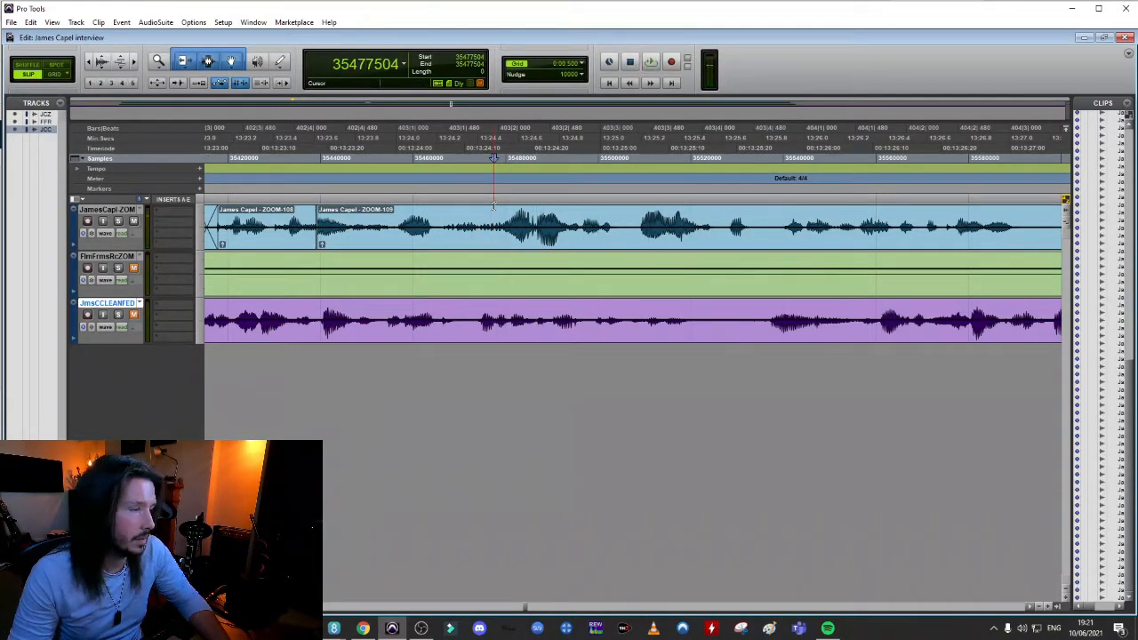
key(ctrl+e)
drag(492, 240, 409, 249)
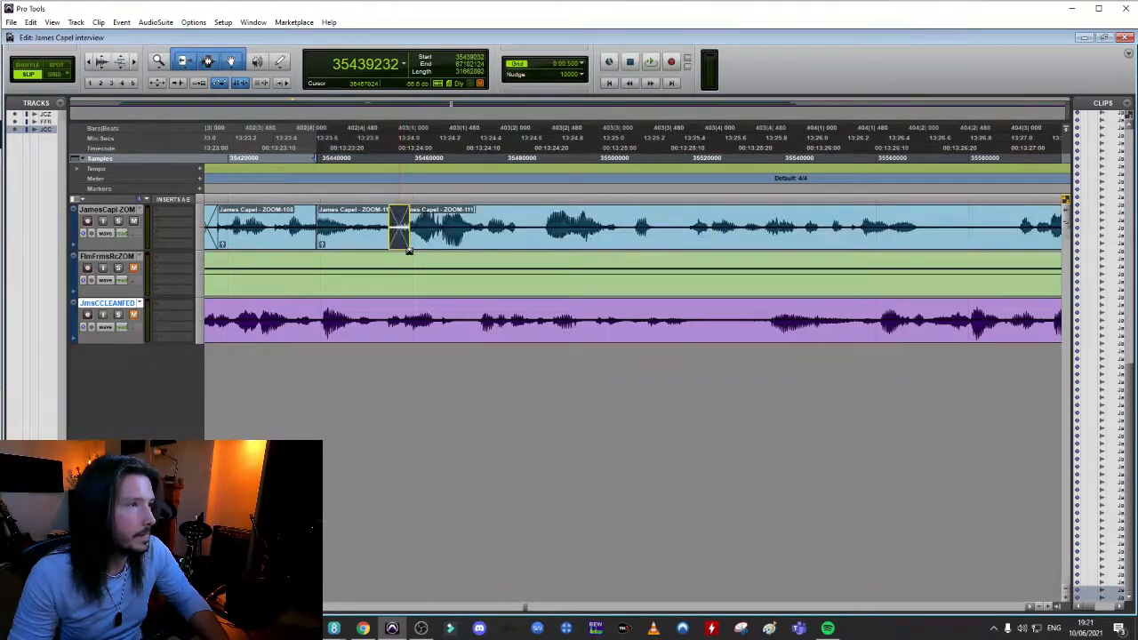
Play back the dialogue from about 13:23.1 across the join at the start of ZOOM-111
click(224, 215)
key(space)
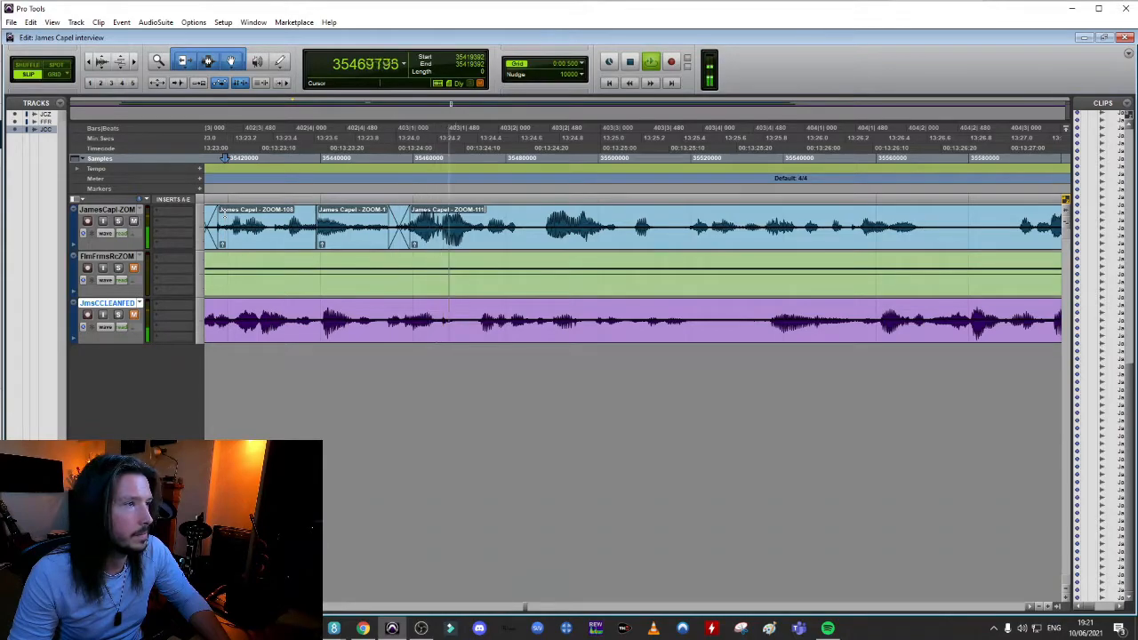
key(space)
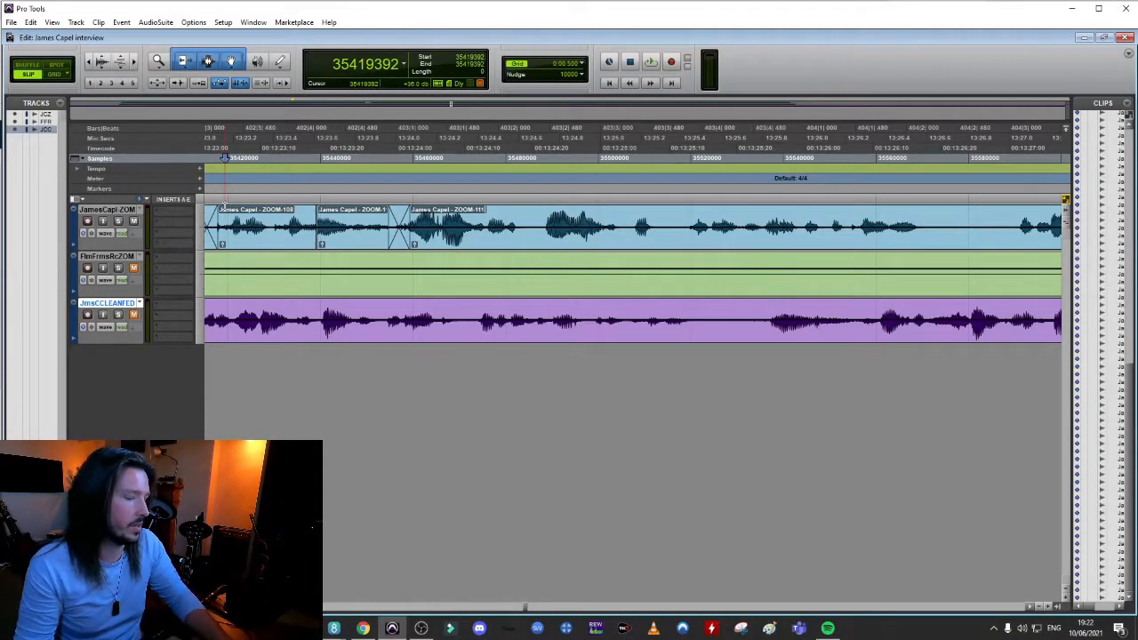
key(space)
Split the interviewee's clip, pull the following speech earlier to about 13:26.6 and crossfade the join
key(space)
key(Left)
click(655, 220)
key(b)
drag(675, 238, 566, 245)
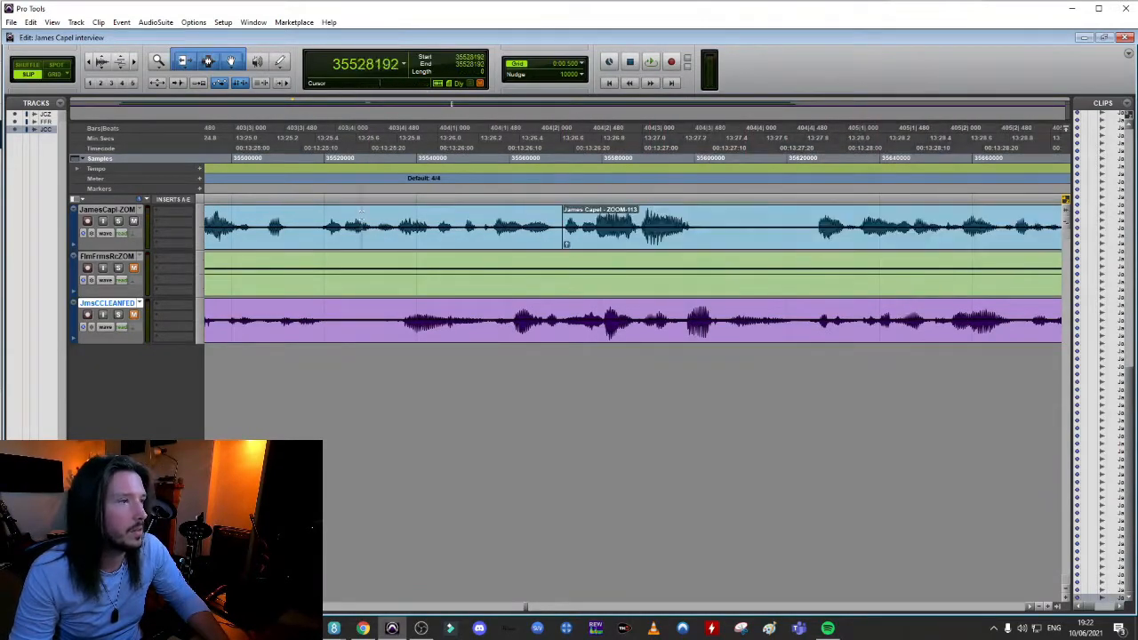
click(431, 219)
Split the interviewee's clip again, pull the ZOOM-115 speech earlier to about 13:27.3 and crossfade the join
key(space)
click(810, 219)
key(b)
drag(827, 238, 711, 245)
Play back the interviewee's speech from about 13:28 to 13:30 to find the next pause
key(space)
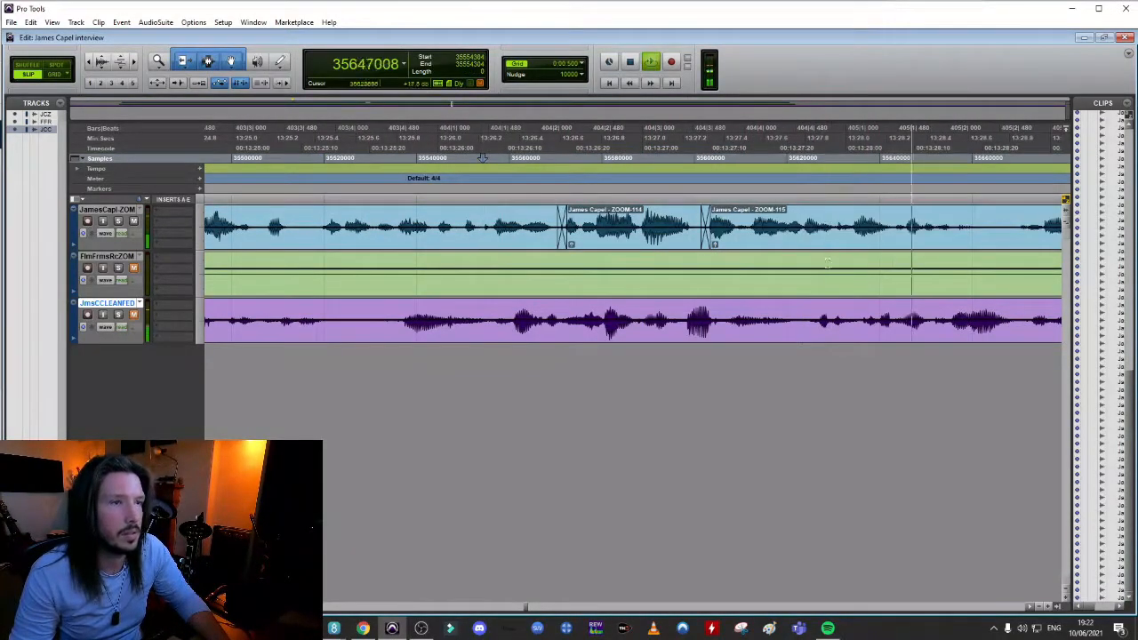
key(r)
click(824, 159)
key(space)
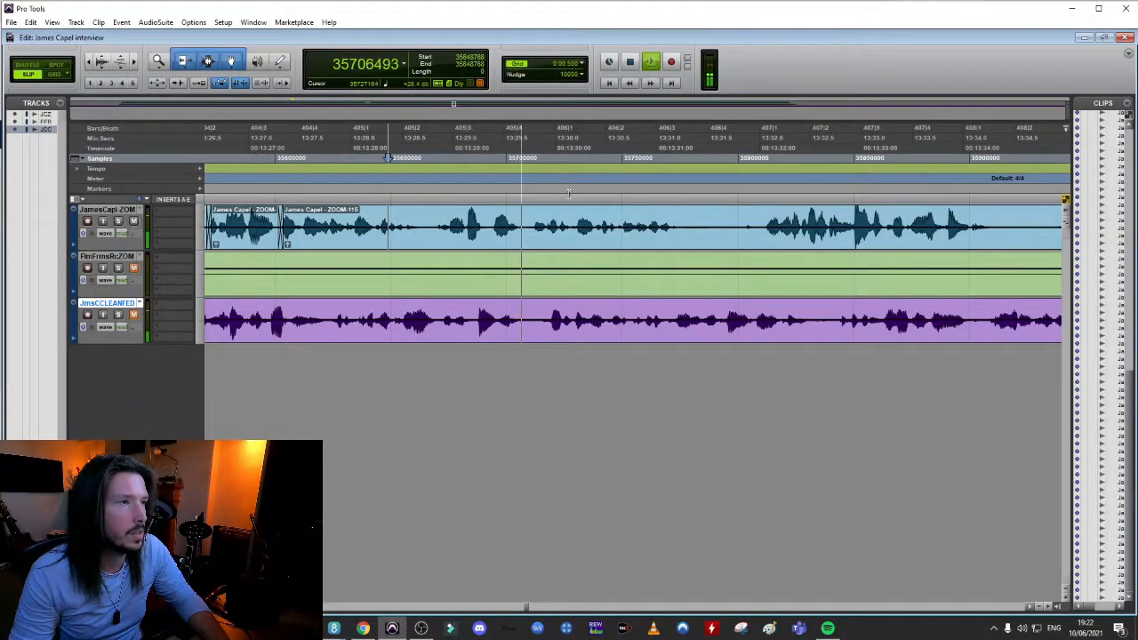
key(space)
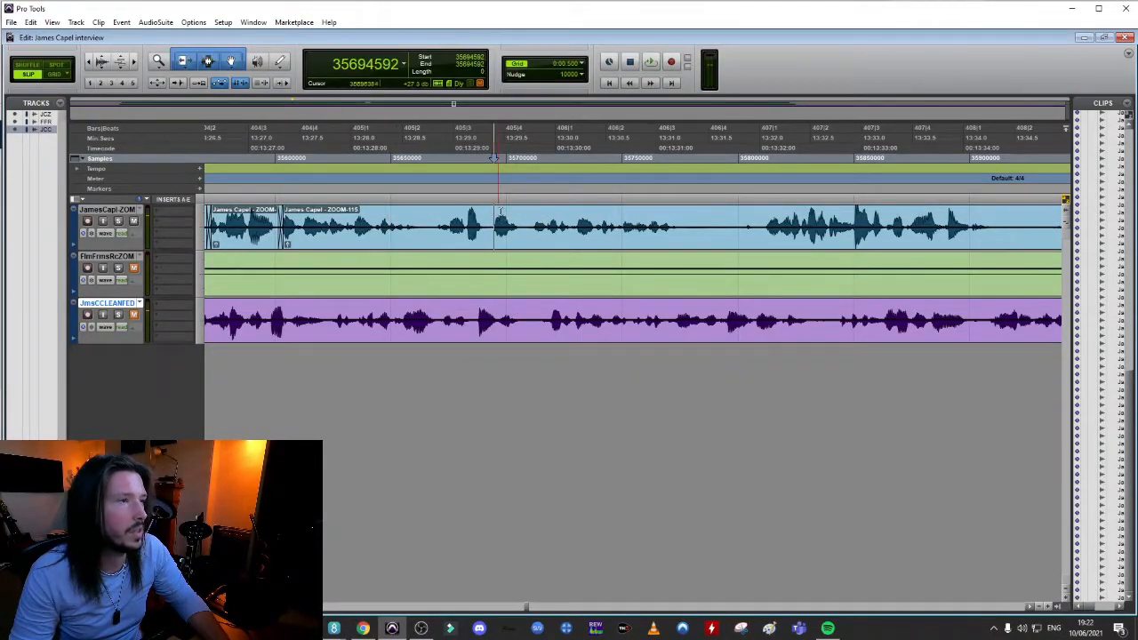
key(space)
Split the interviewee's clip near 13:29.8, pull the ZOOM-117 speech earlier to about 13:29.6 and crossfade the join
key(space)
key(space)
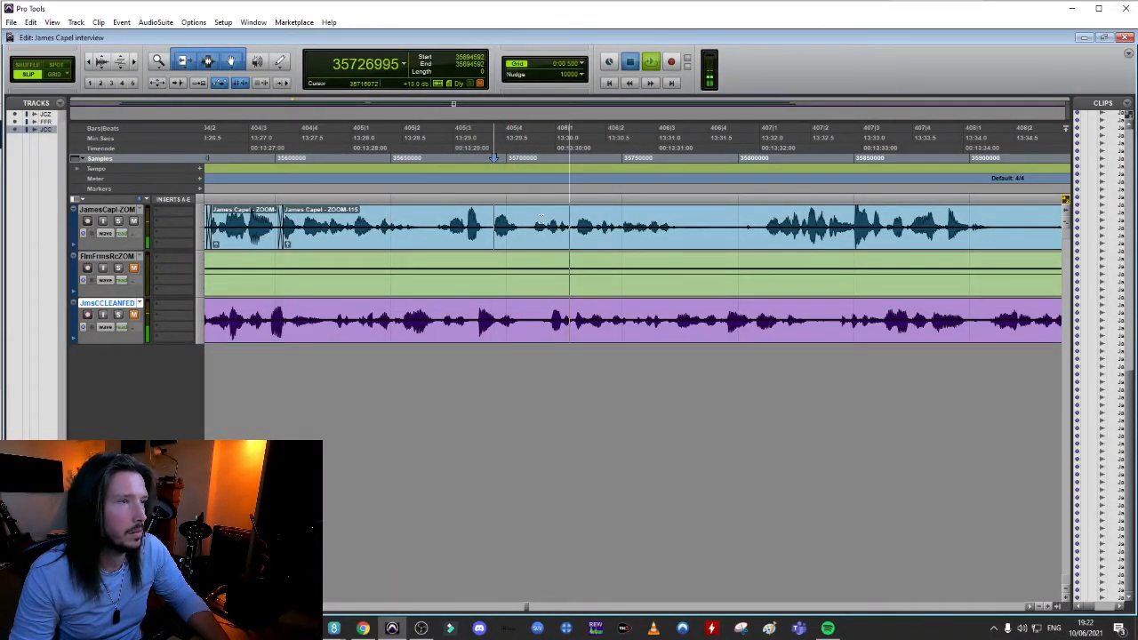
click(541, 221)
key(t)
key(t)
key(space)
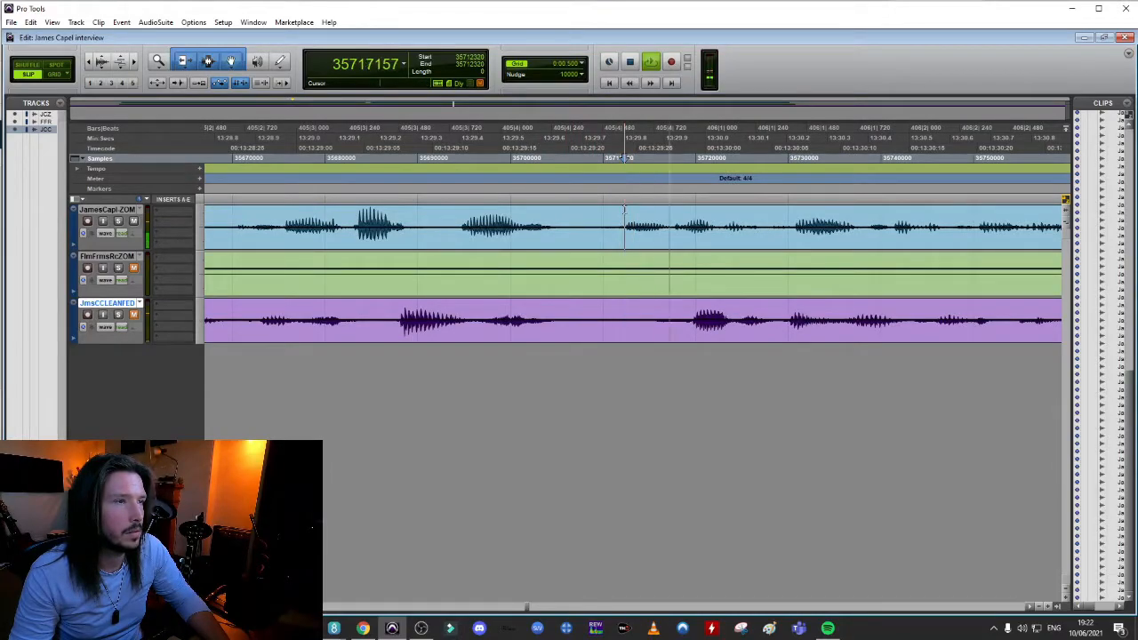
click(621, 203)
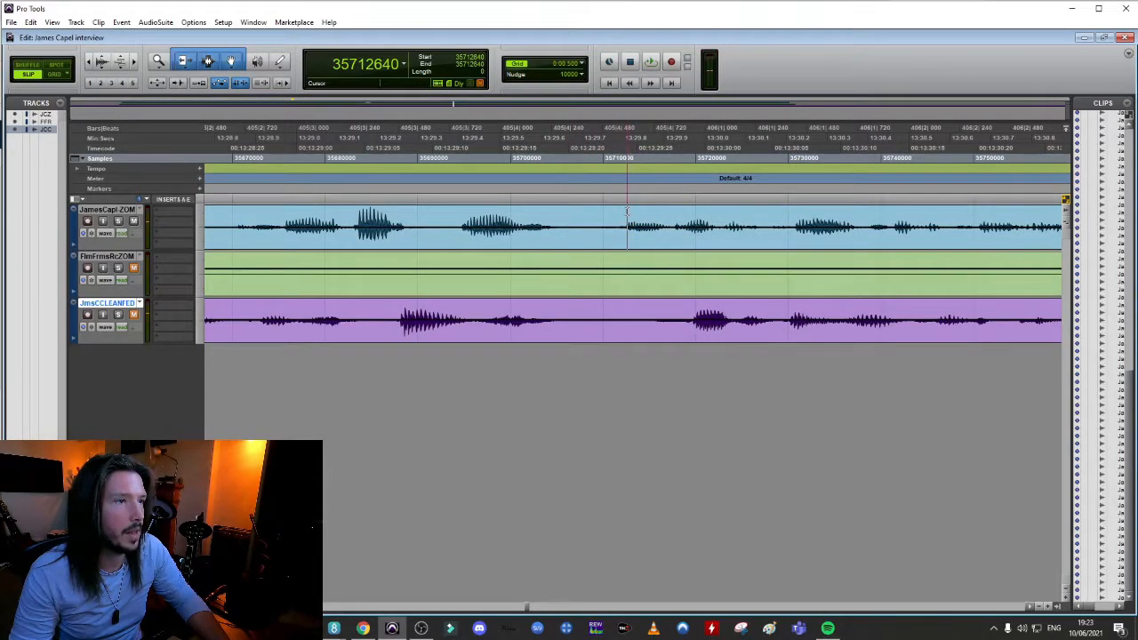
key(ctrl+e)
drag(704, 243, 615, 242)
drag(537, 245, 537, 248)
Play back the dialogue from about 13:29.0 across the join at the start of ZOOM-117
click(283, 214)
key(space)
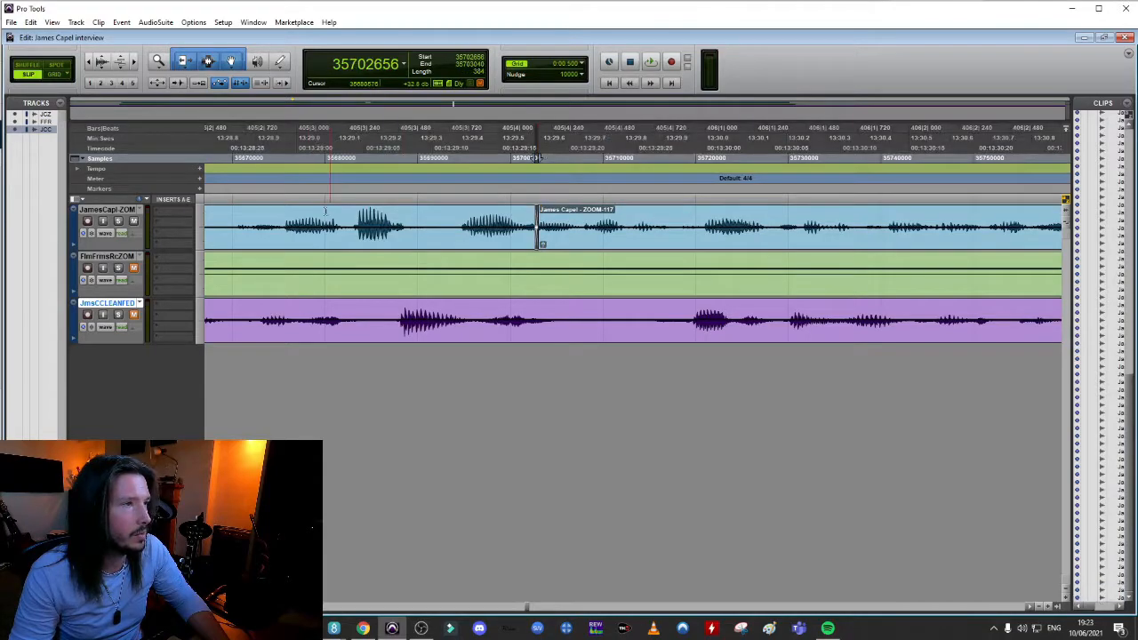
key(space)
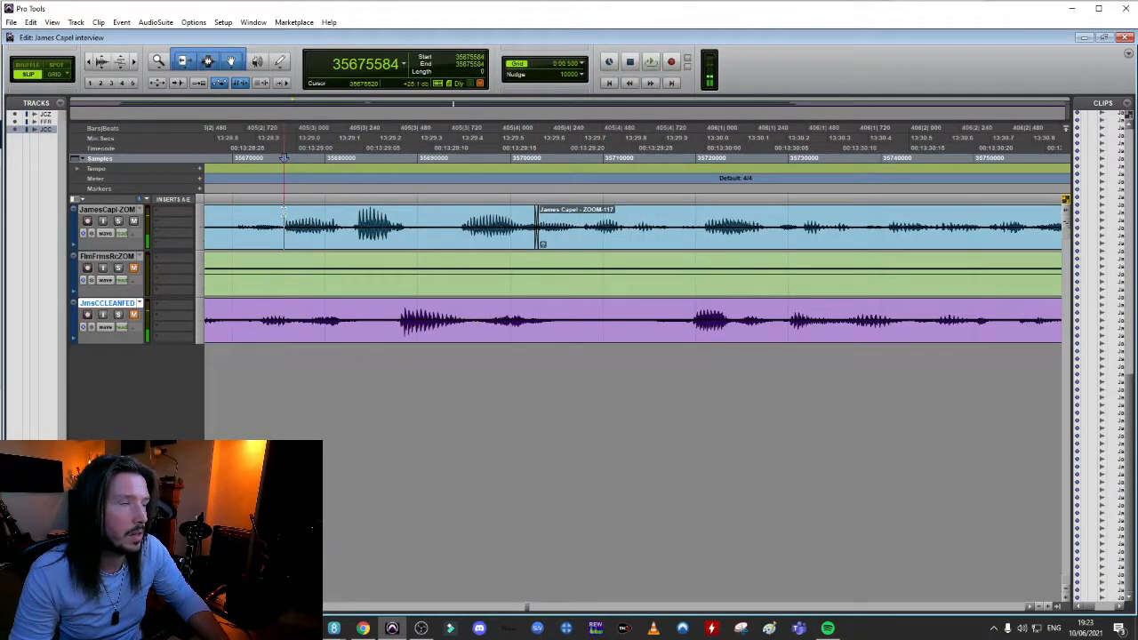
Shift the ZOOM-117 clip slightly later with a longer opening crossfade, and audition the join from about 13:29.0
key(space)
key(space)
drag(614, 243, 628, 247)
click(293, 214)
key(space)
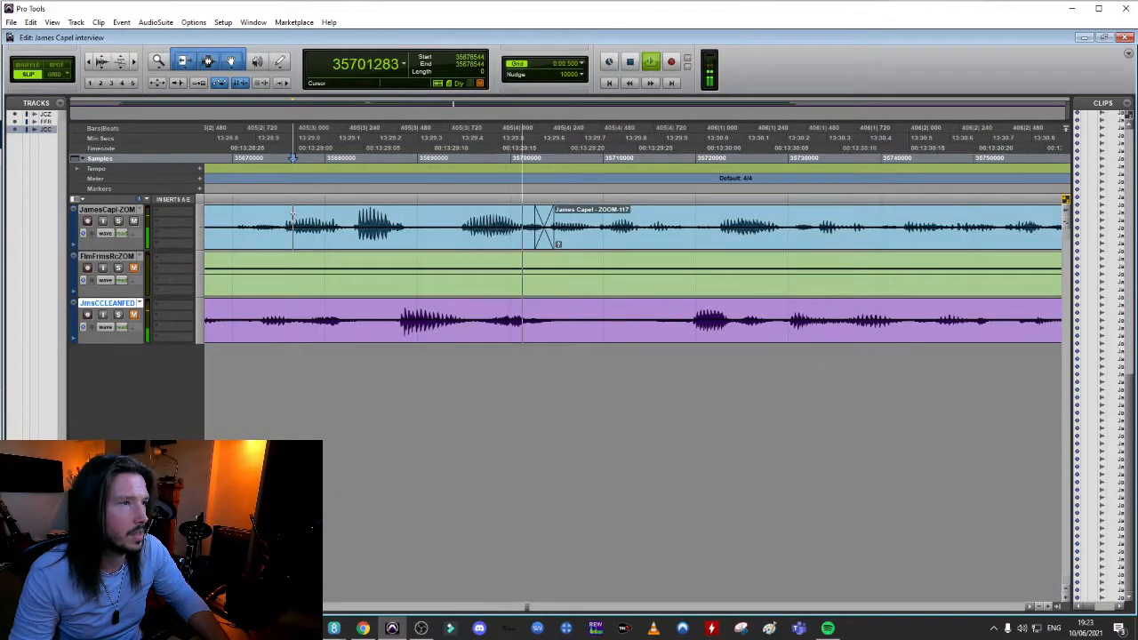
key(space)
key(space)
key(space)
key(space)
key(space)
key(space)
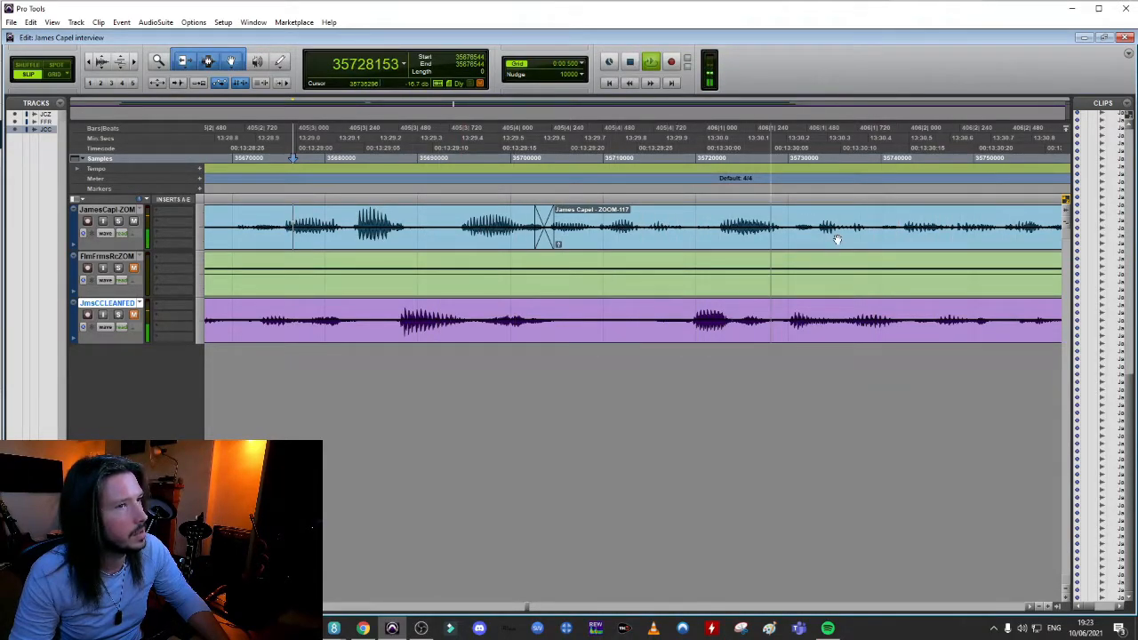
Play back the ZOOM-117 speech from about 13:30 through the long pause that ends before 13:32
key(r)
key(r)
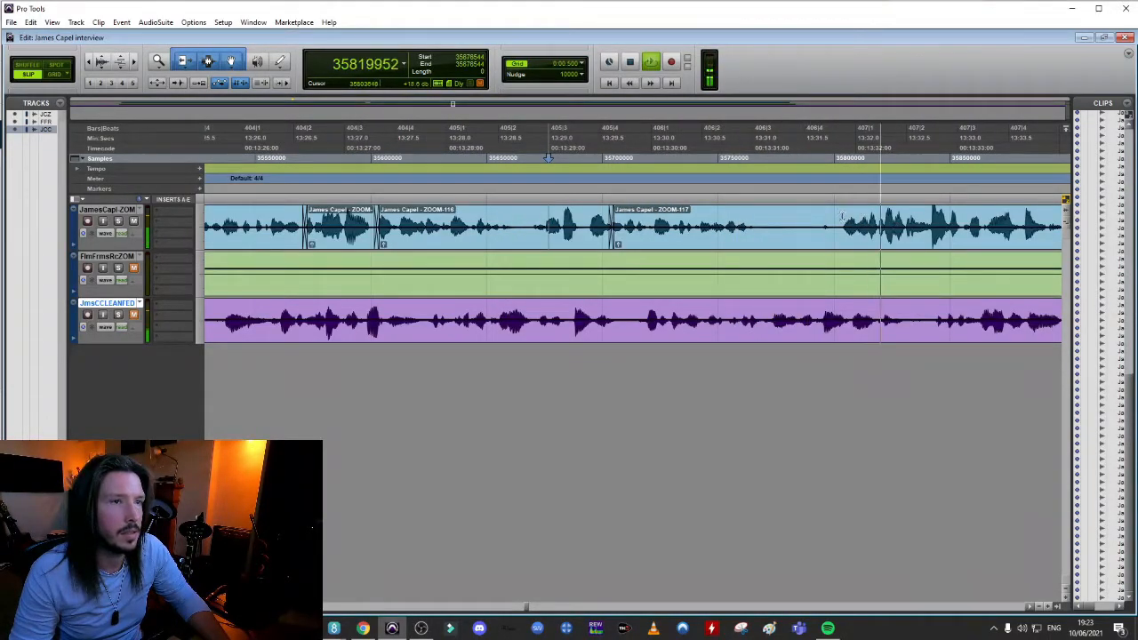
key(space)
click(684, 218)
key(space)
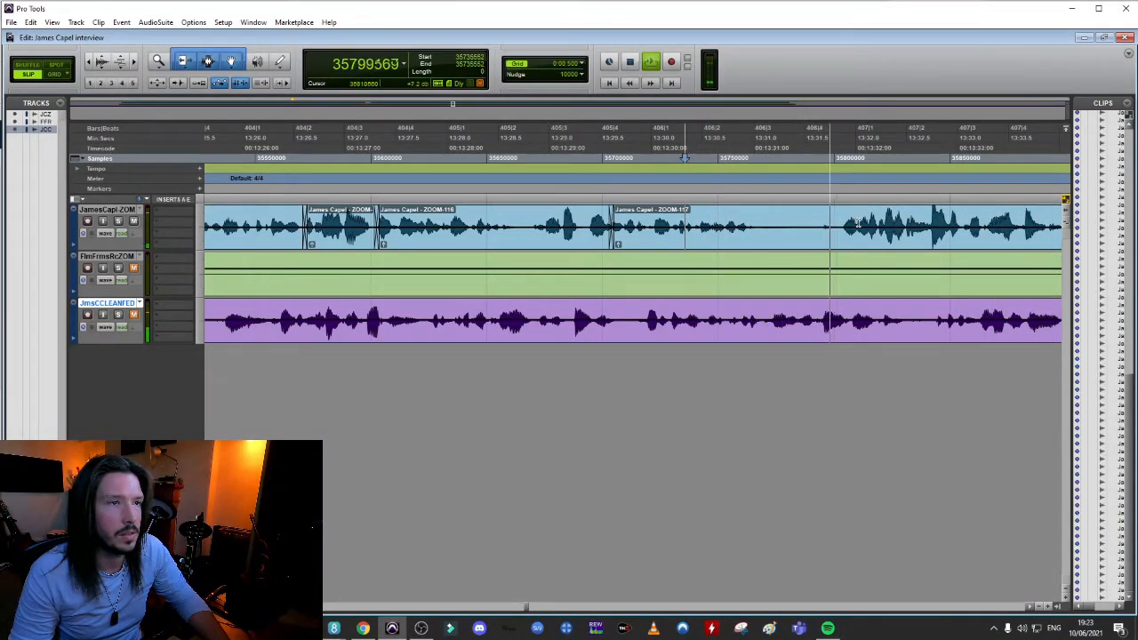
key(space)
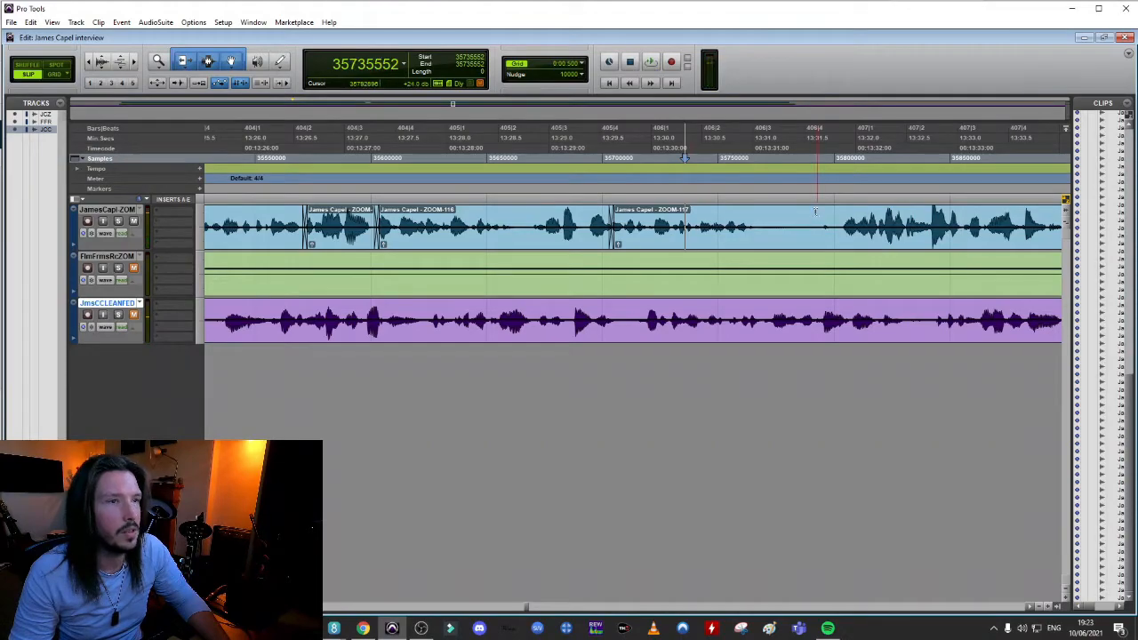
scroll(798, 230, right, 3)
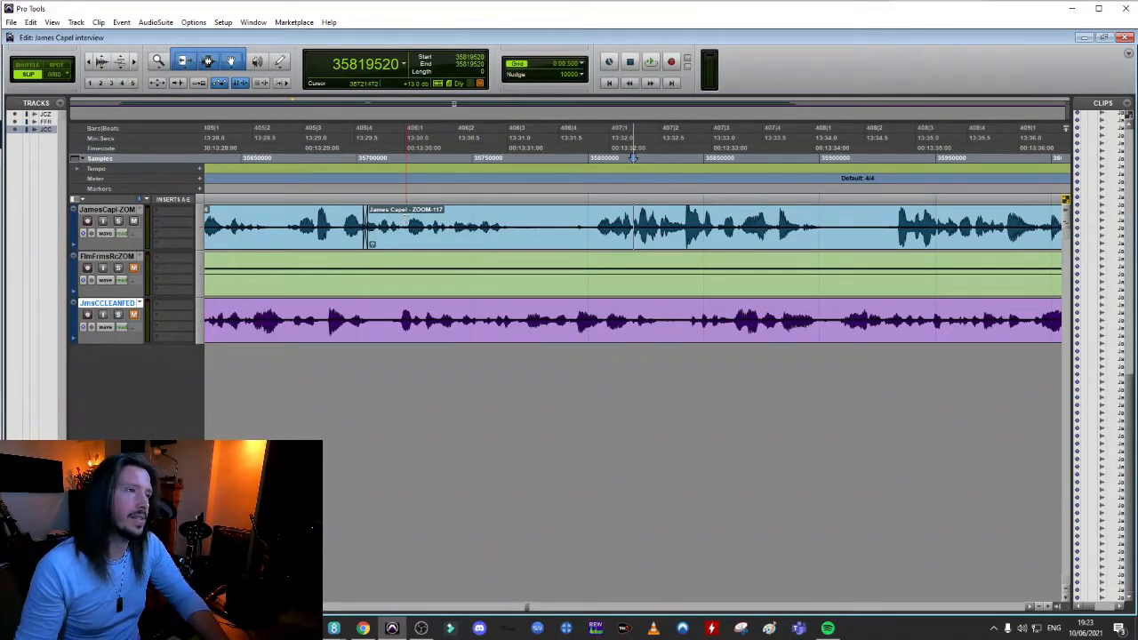
click(407, 216)
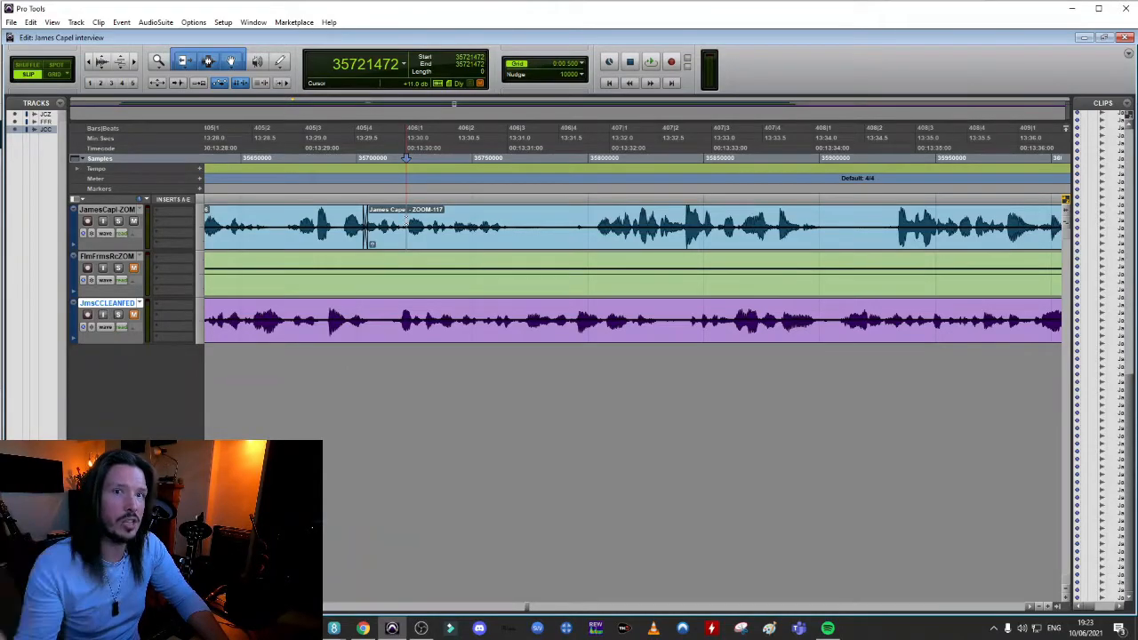
key(space)
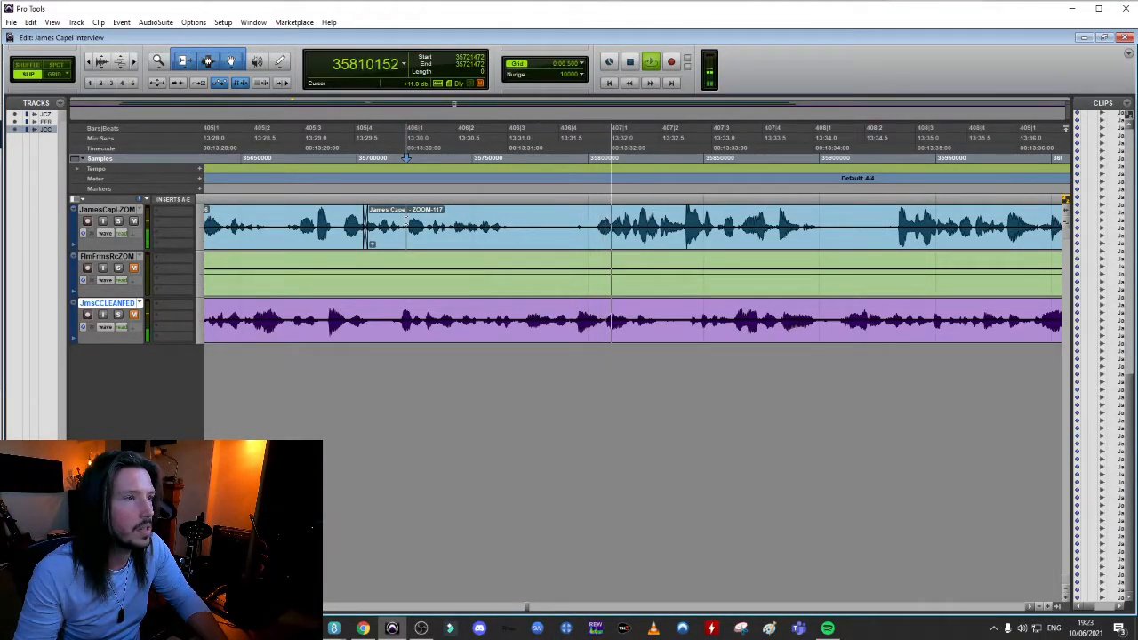
key(space)
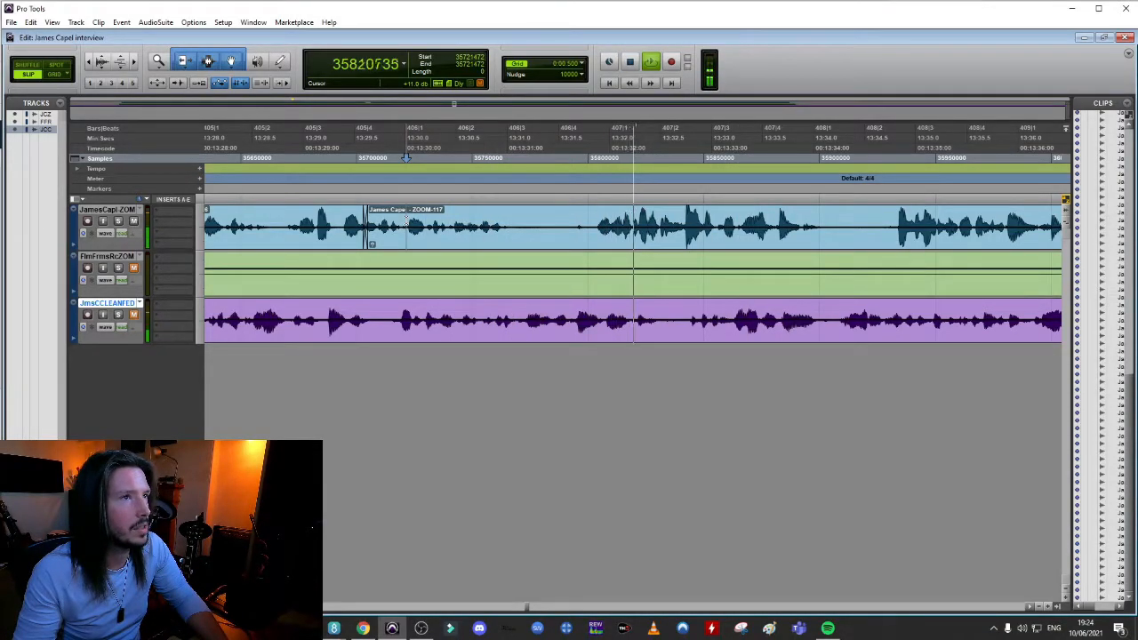
key(space)
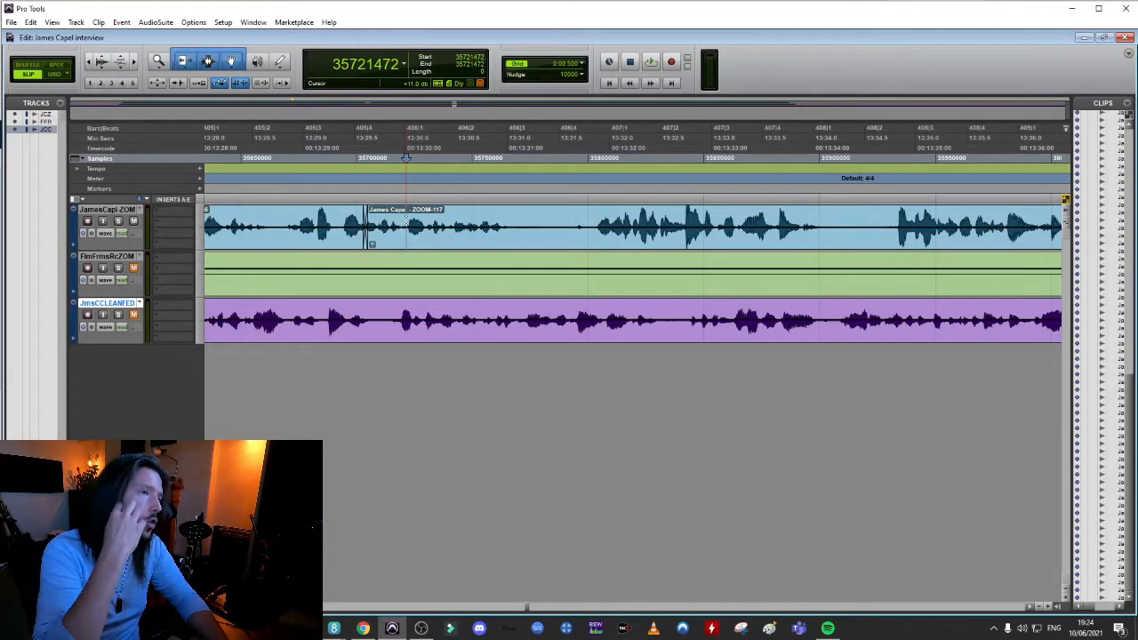
Examine the pause from about 13:31.1 to 13:31.9 and play back the speech onward from about 13:30.3
drag(517, 210, 589, 224)
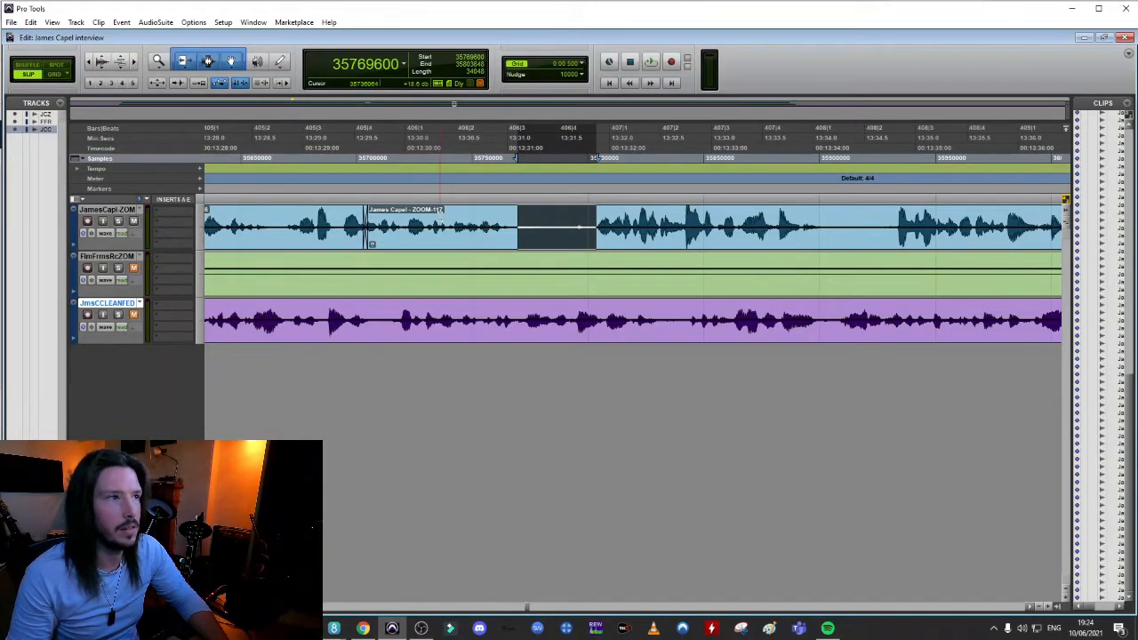
click(439, 158)
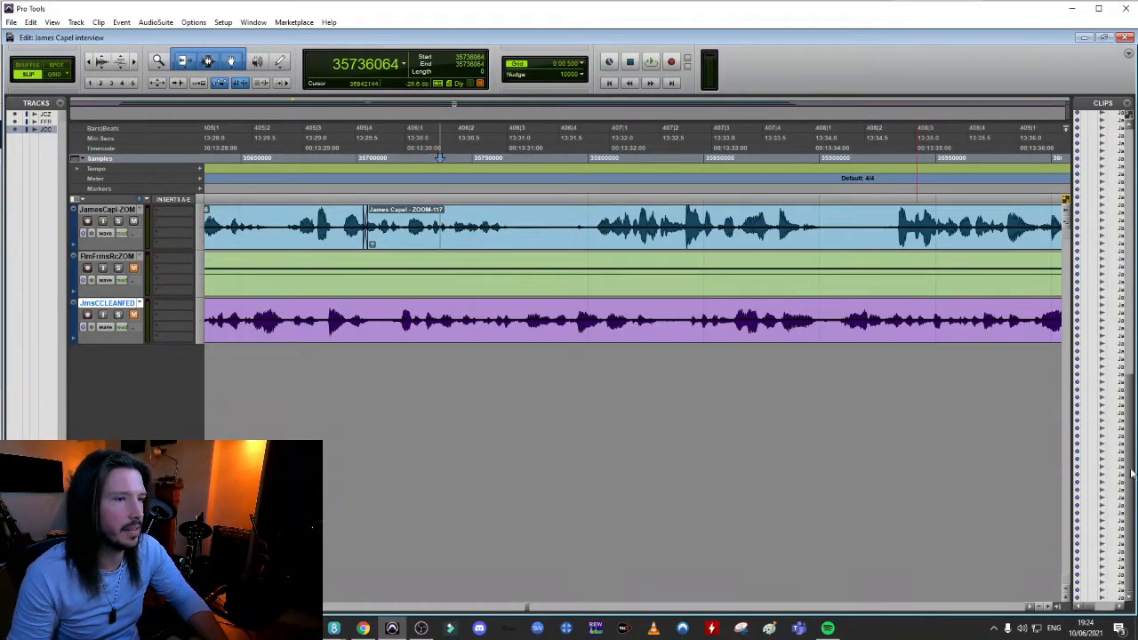
click(1031, 607)
drag(1031, 607, 1031, 607)
key(space)
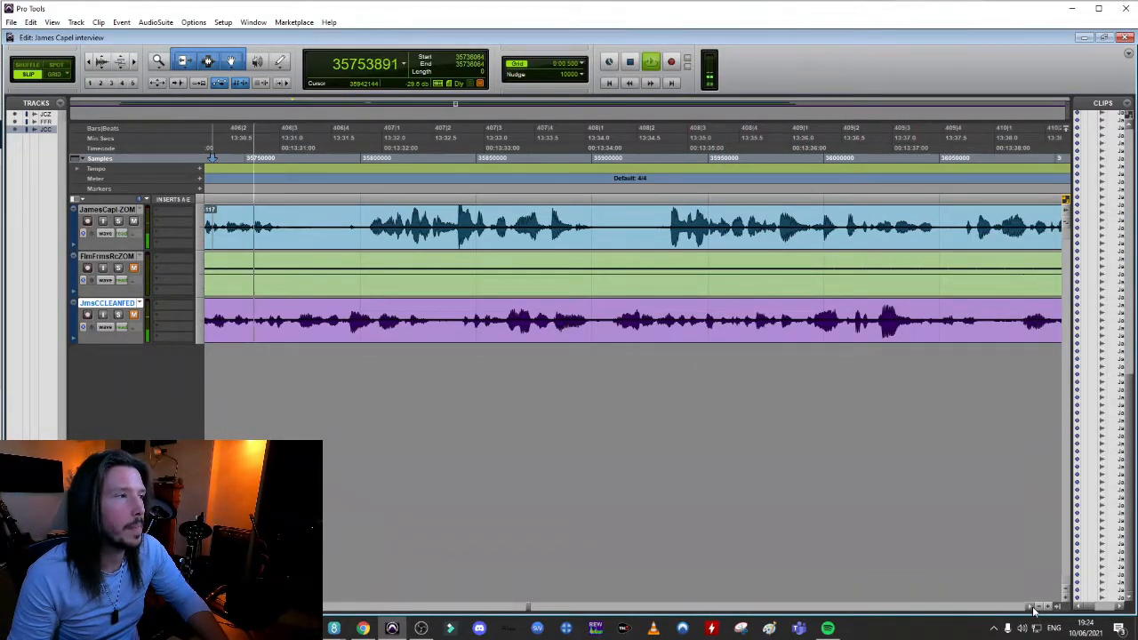
click(1031, 607)
key(space)
Split the interviewee's clip at the pause, pull the next speech earlier to about 13:34.3 and crossfade the join
click(526, 229)
key(b)
click(529, 233)
key(space)
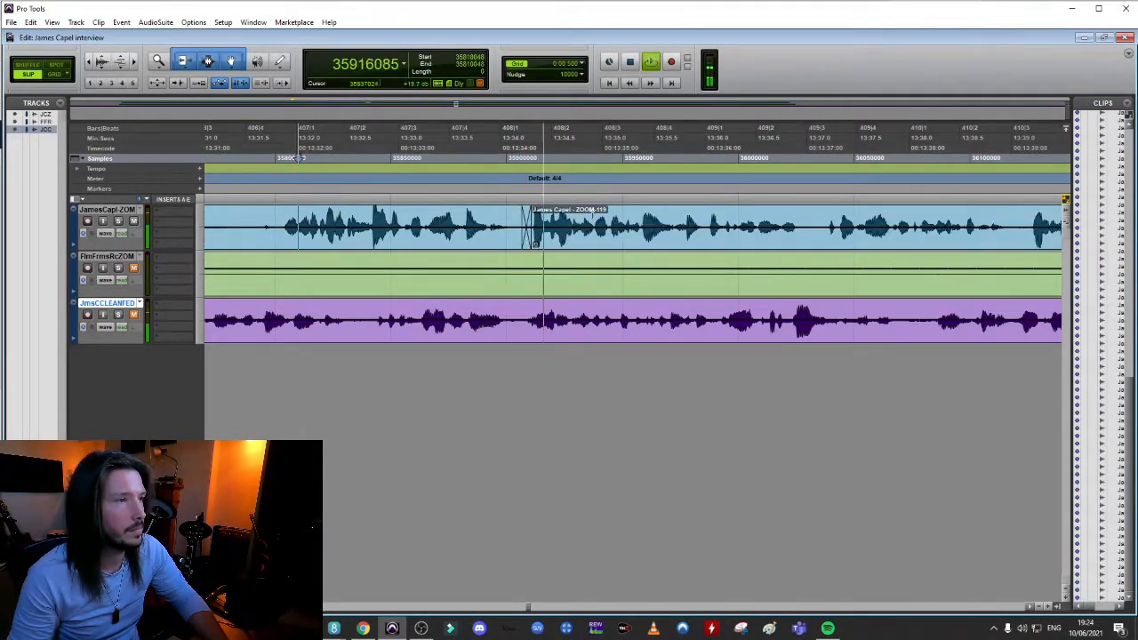
key(space)
Split the interviewee's clip, pull the ZOOM-121 speech earlier to about 13:37.0, crossfade the join and audition it
click(800, 223)
key(b)
drag(817, 243, 824, 244)
click(615, 219)
key(space)
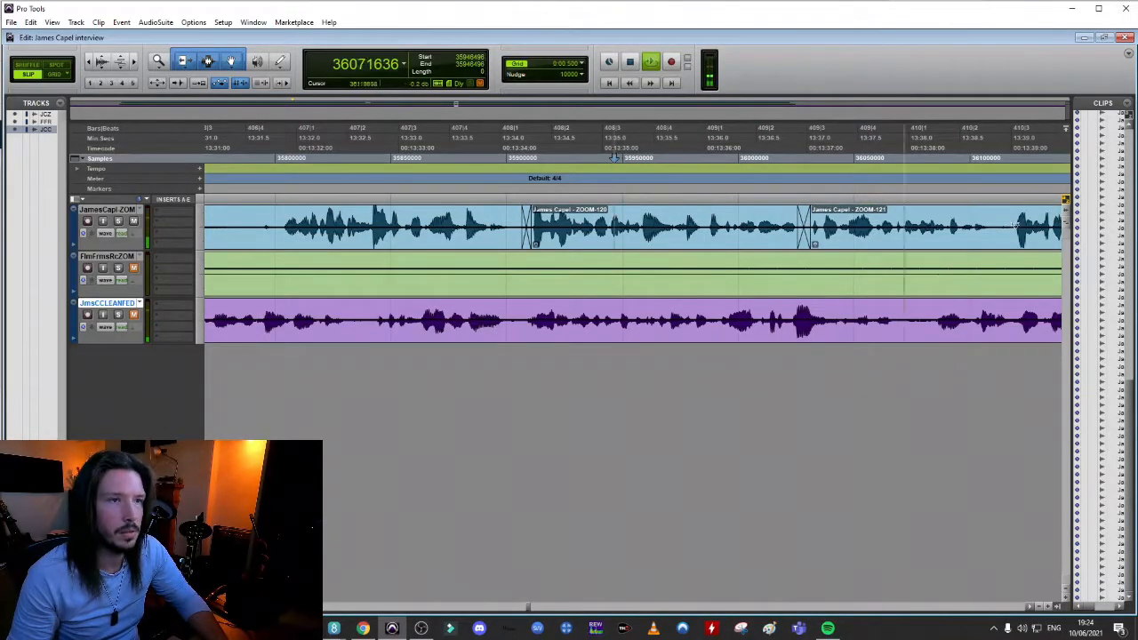
Play back the ZOOM-121 speech up to about 13:40.8 in close-up to locate the next cut point
key(space)
key(r)
key(r)
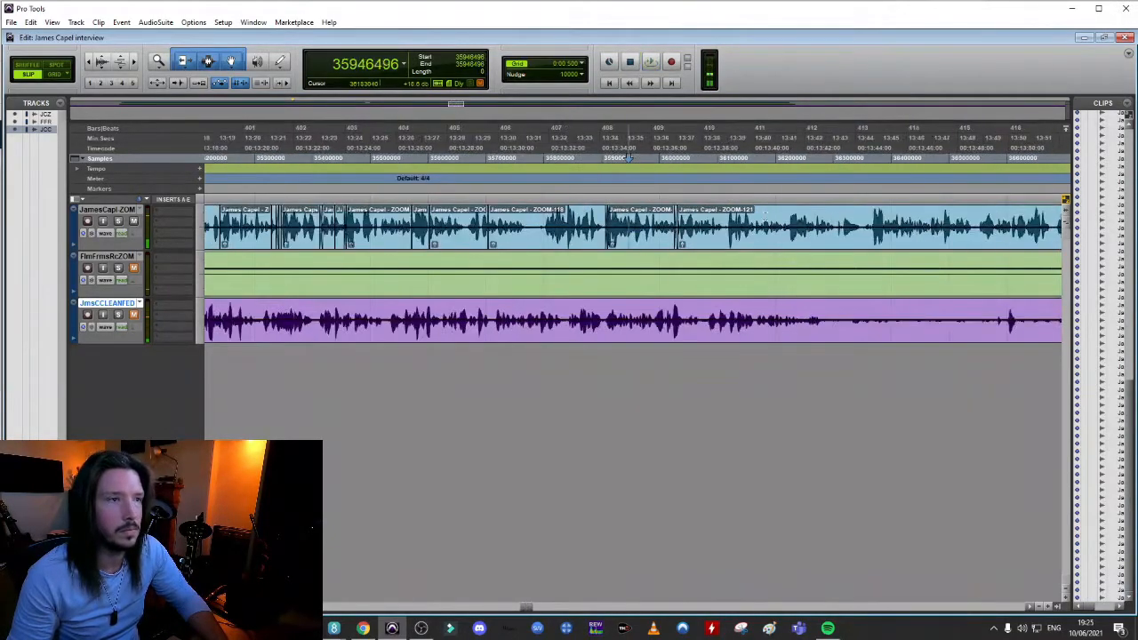
click(775, 219)
key(t)
key(t)
key(t)
key(t)
key(space)
key(space)
click(445, 220)
Split the interviewee's clip near 13:40.9 at the start of the ZOOM-123 speech and play back the join
key(space)
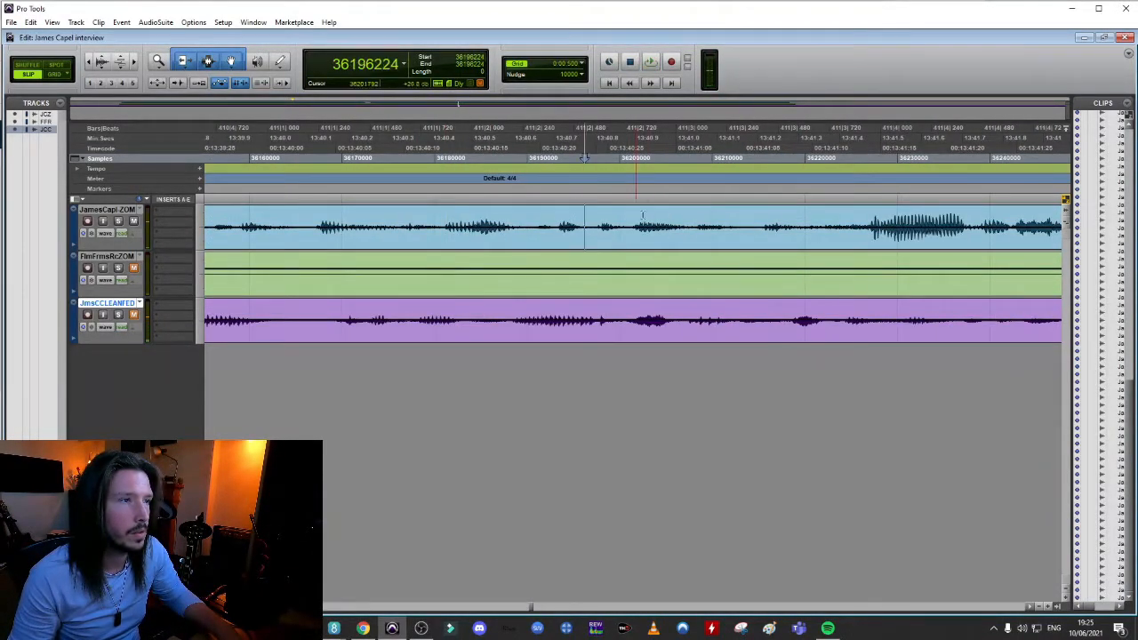
key(space)
click(337, 220)
key(space)
key(space)
click(611, 226)
key(b)
click(460, 224)
Play back the ZOOM-123 speech from about 13:41.0 to find the next phrase to tighten
key(space)
key(space)
key(r)
key(r)
click(650, 228)
Play back the ZOOM-123 speech around 13:41.7 in close-up to narrow down the next cut point
key(space)
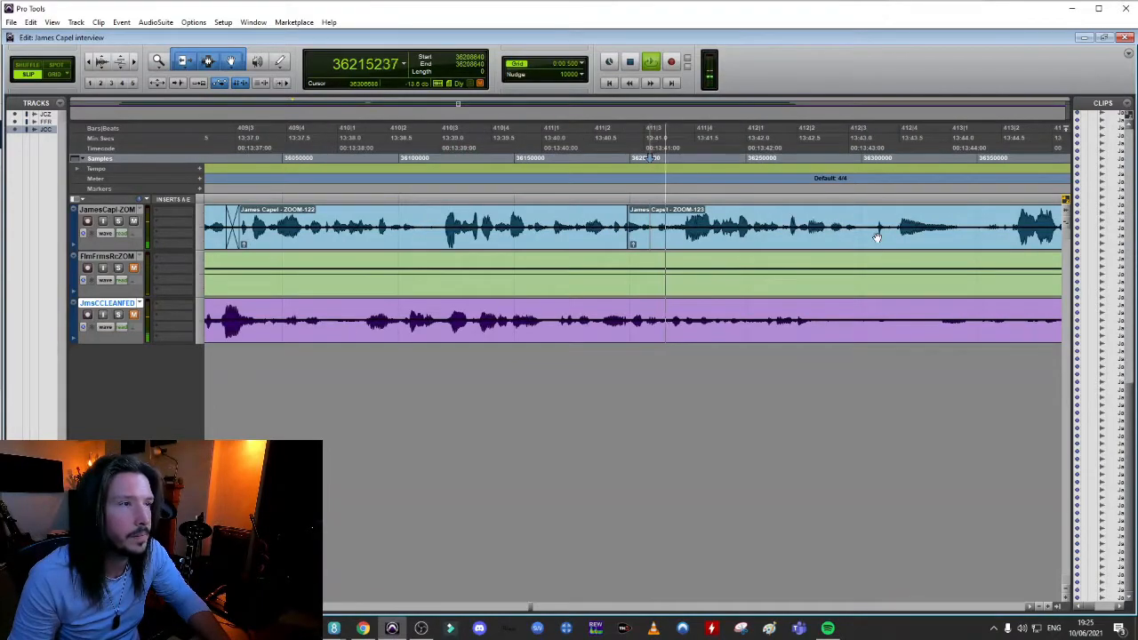
key(space)
click(731, 223)
key(space)
key(space)
key(space)
key(space)
click(740, 219)
key(t)
key(t)
key(t)
click(551, 215)
key(space)
key(space)
click(494, 214)
key(space)
Replay the short phrase from about 13:41.7 to 13:42.1 several times to pinpoint where the following speech should be split
key(space)
key(space)
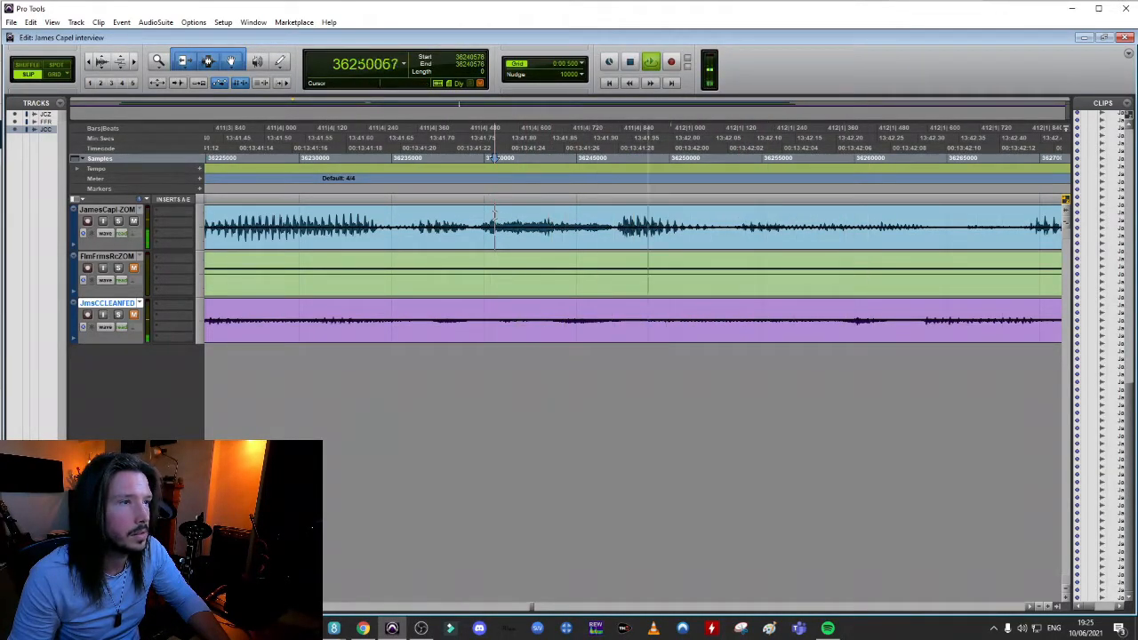
key(space)
click(485, 215)
key(space)
key(space)
key(space)
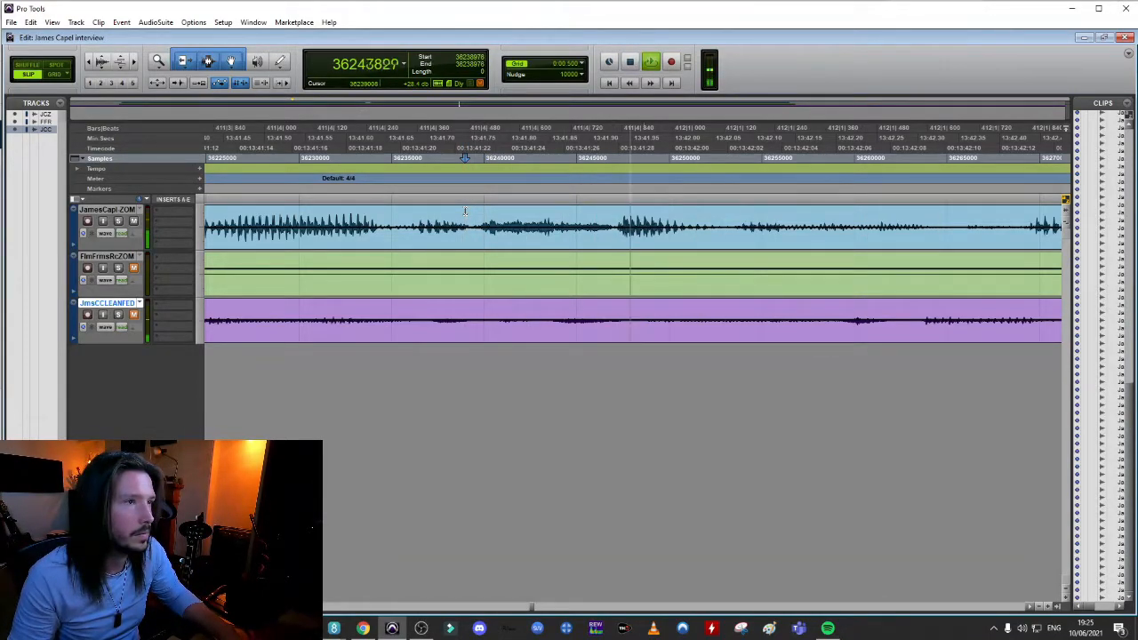
key(space)
key(space)
key(space)
key(space)
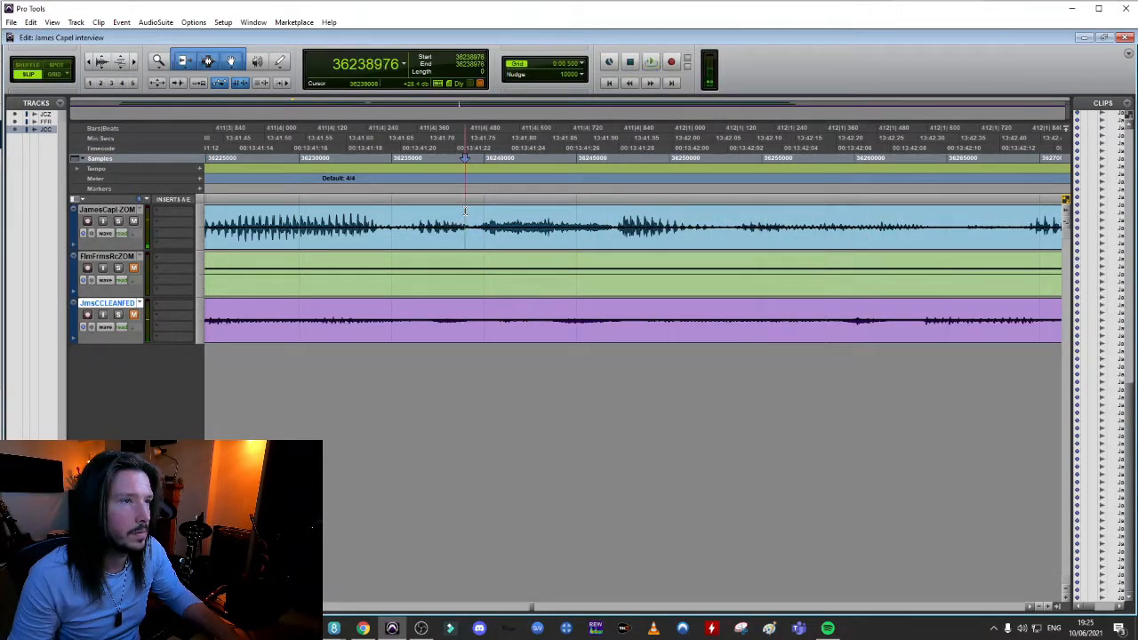
key(space)
key(space)
key(space)
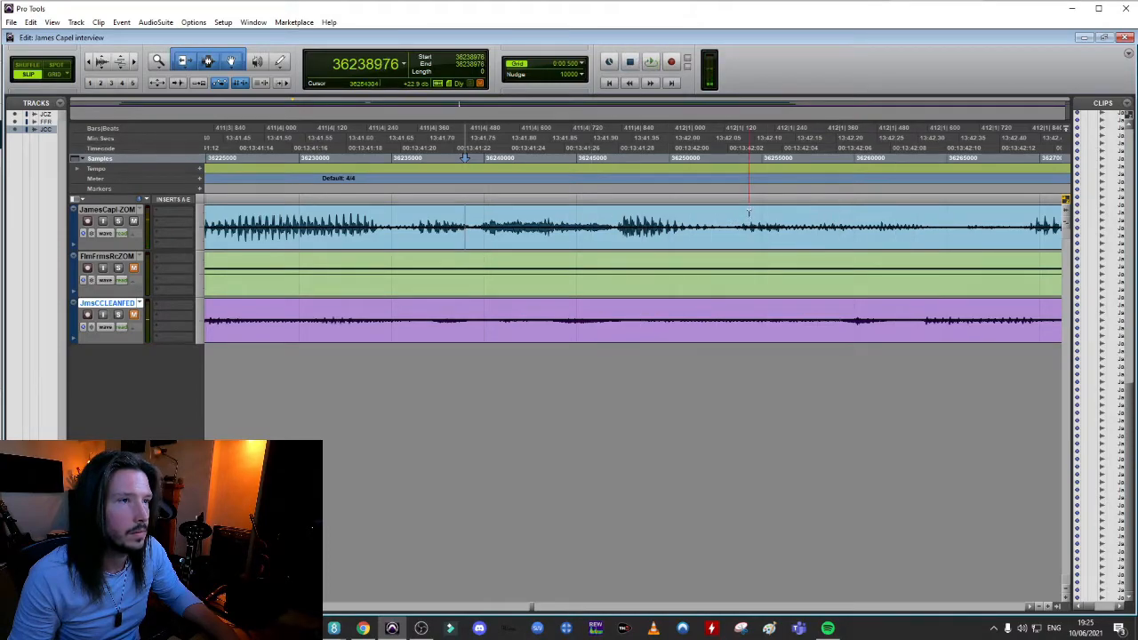
Split the interviewee's clip near 13:42.1, pull the ZOOM-125 speech earlier to about 13:42.0 with a short crossfade and audition the join
key(b)
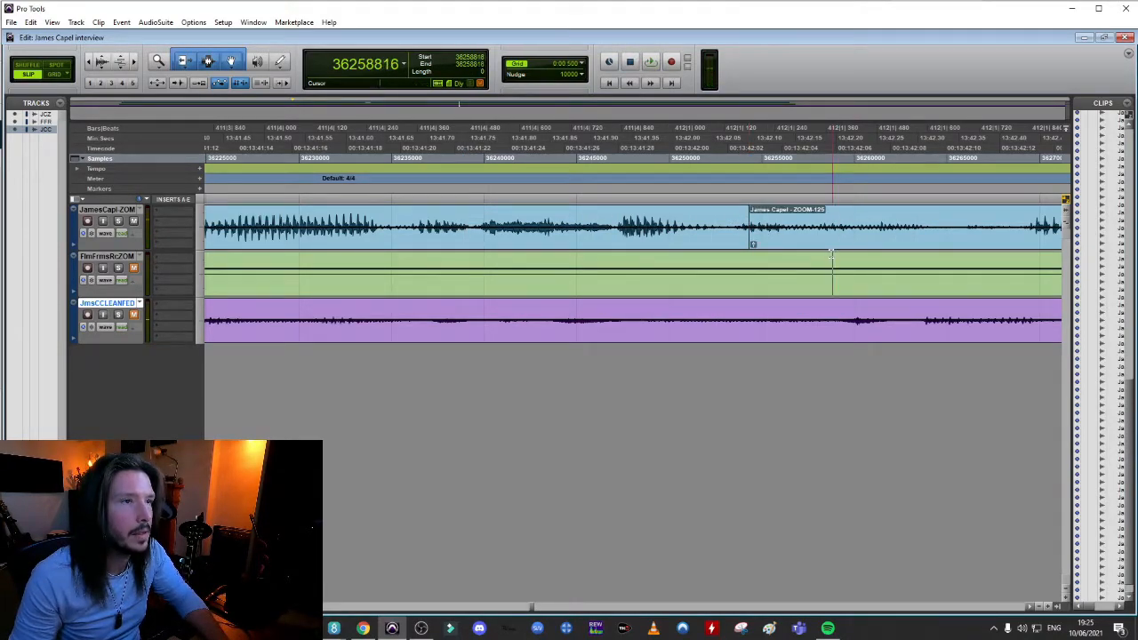
drag(795, 246, 672, 245)
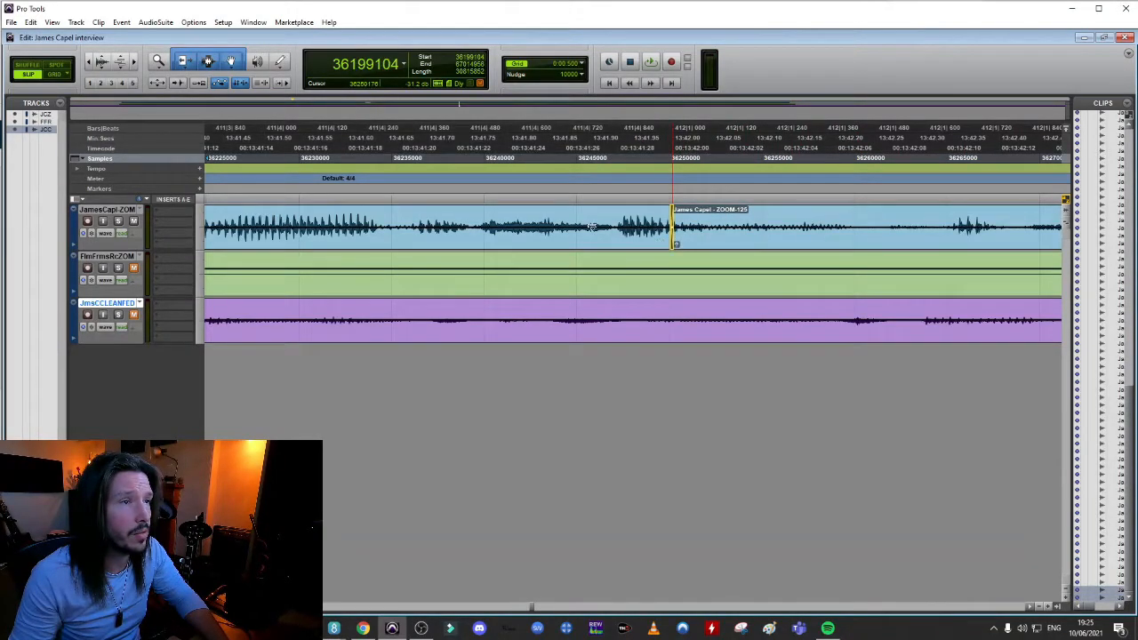
click(285, 157)
key(space)
click(250, 215)
key(space)
key(space)
key(space)
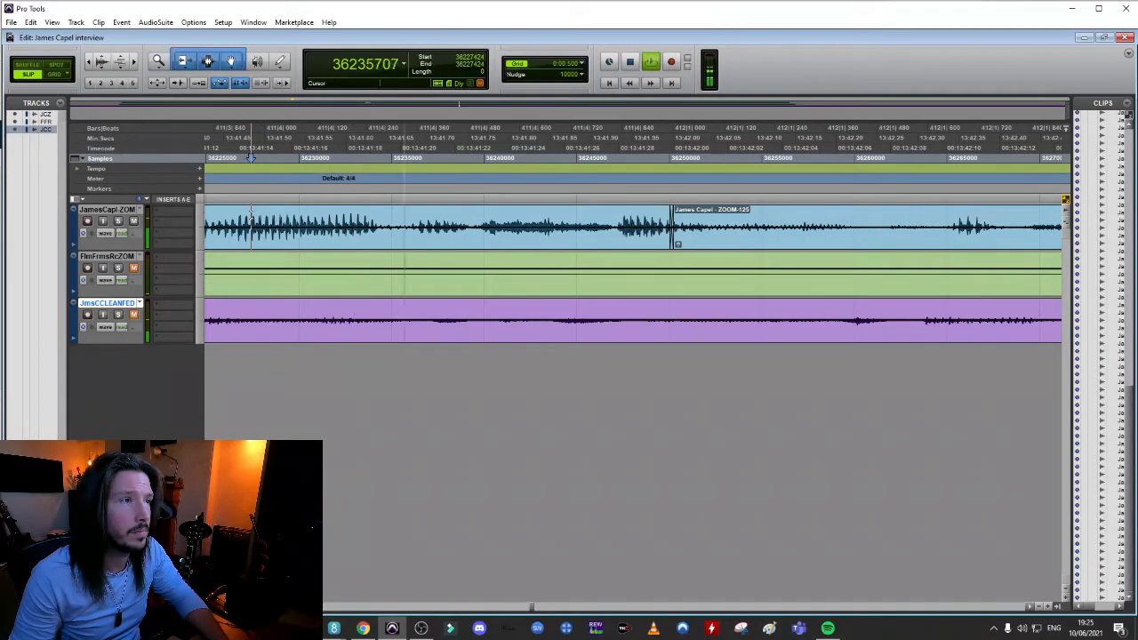
Cut the stray passage out of the ZOOM-125 speech and close the gap near 13:43 with a crossfade
key(space)
key(r)
key(r)
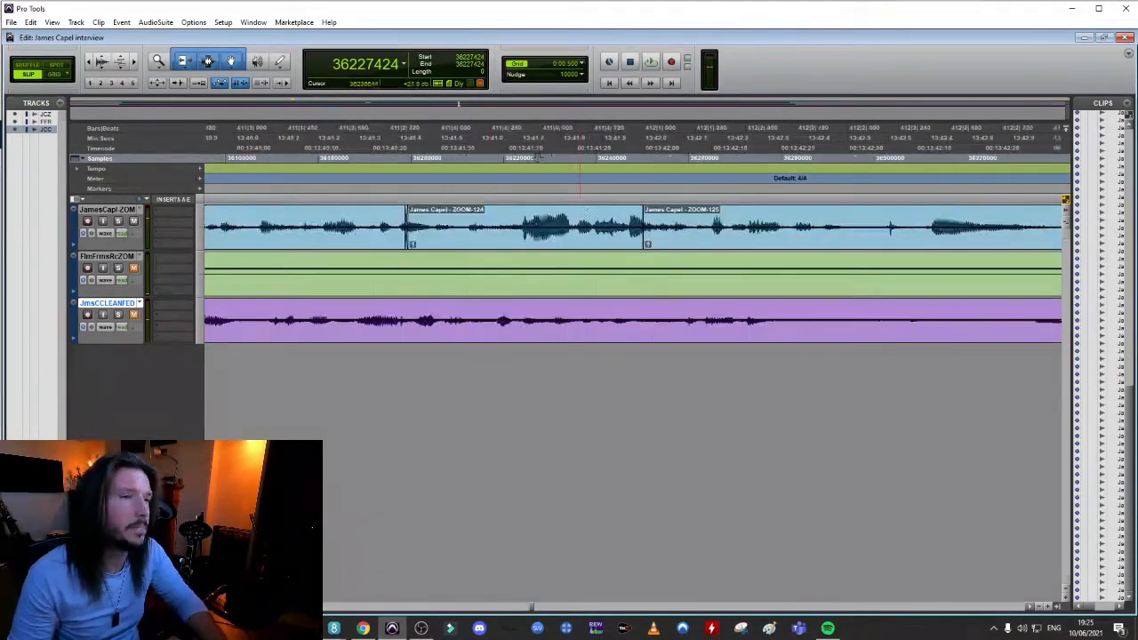
key(r)
click(681, 210)
Audition the new join near 13:43 from several starting points on the interviewee's track
key(space)
key(space)
key(space)
key(Delete)
drag(899, 243, 789, 244)
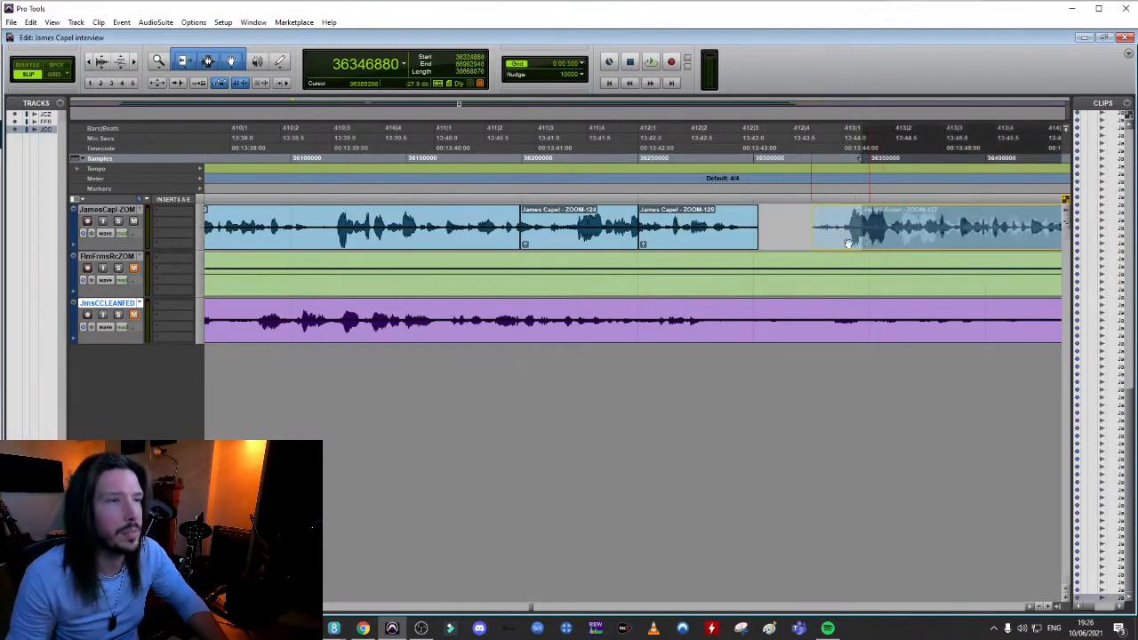
mouse_move(753, 245)
mouse_down()
mouse_move(808, 241)
mouse_move(746, 246)
mouse_up()
click(529, 215)
Play back the ZOOM-127 speech from about 13:43.5 onward, including the phrase near 13:47, to find the next passage to tighten
key(space)
key(space)
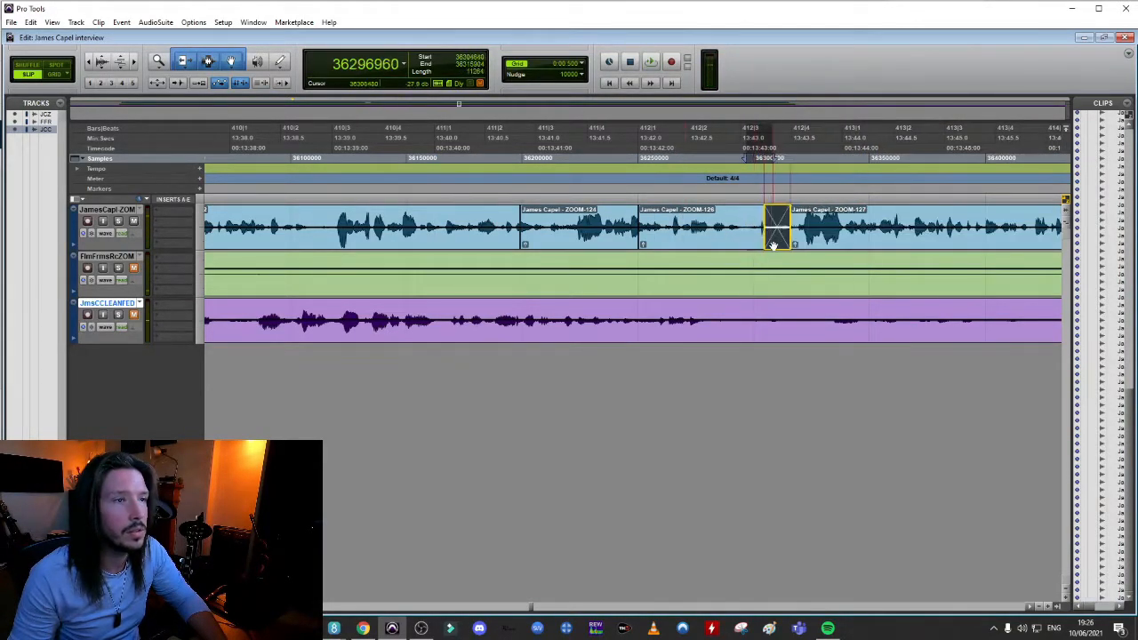
click(533, 216)
key(space)
key(space)
click(504, 215)
key(space)
key(space)
key(space)
click(1031, 606)
click(1031, 607)
click(395, 216)
key(space)
key(space)
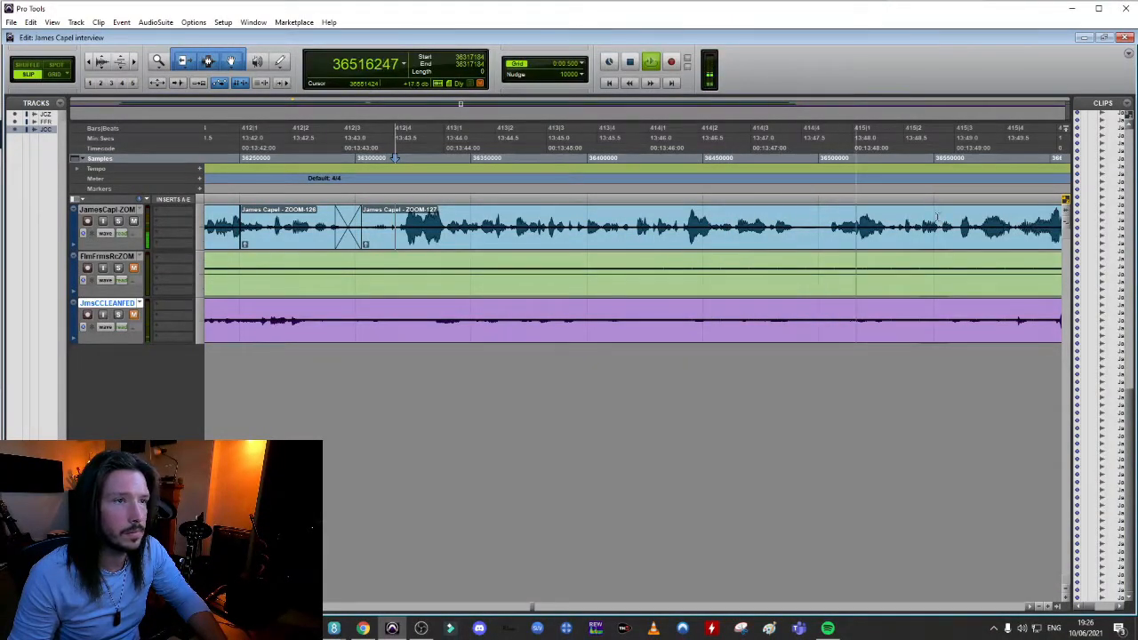
key(space)
click(748, 216)
key(space)
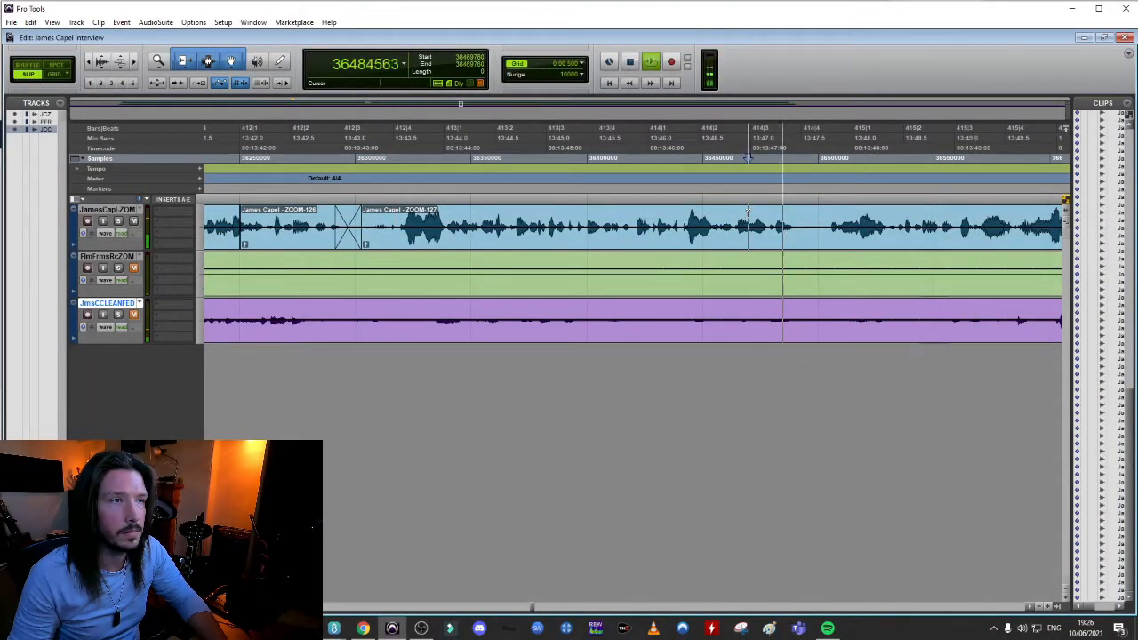
key(space)
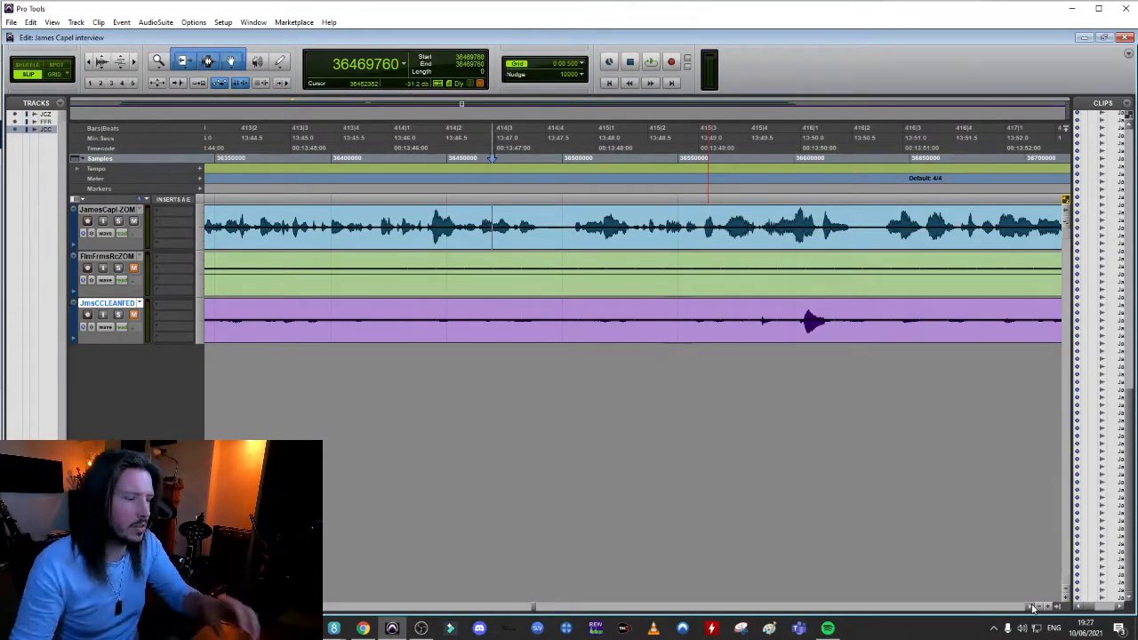
Play back the speech around 13:49.5 and split the interviewee's clip near 13:50.8, just before the next phrase
key(r)
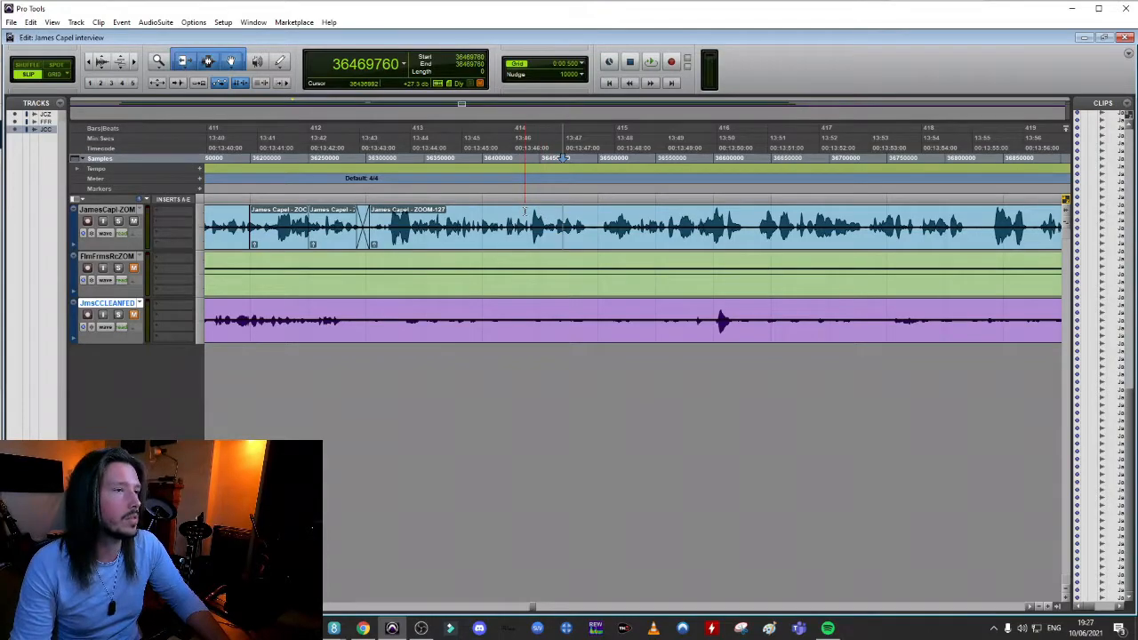
key(space)
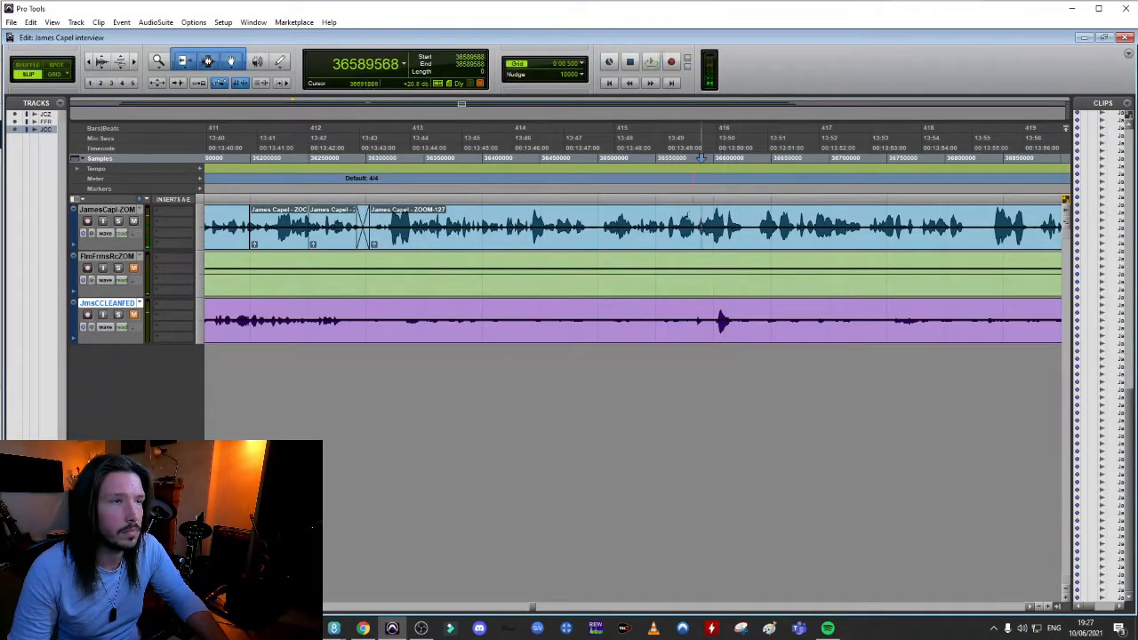
key(space)
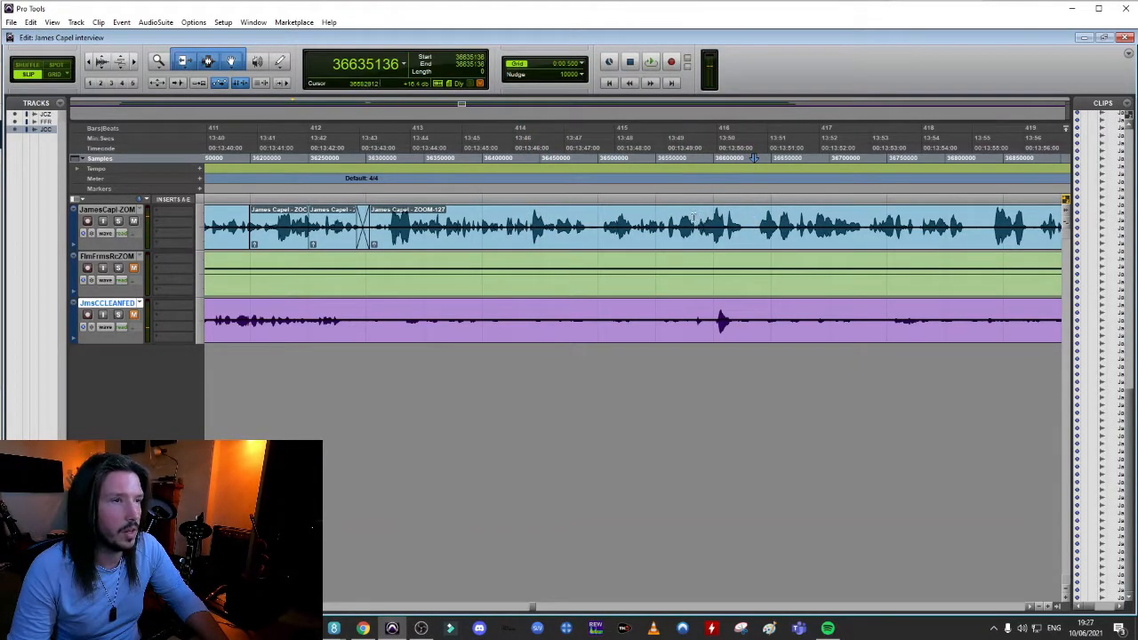
key(space)
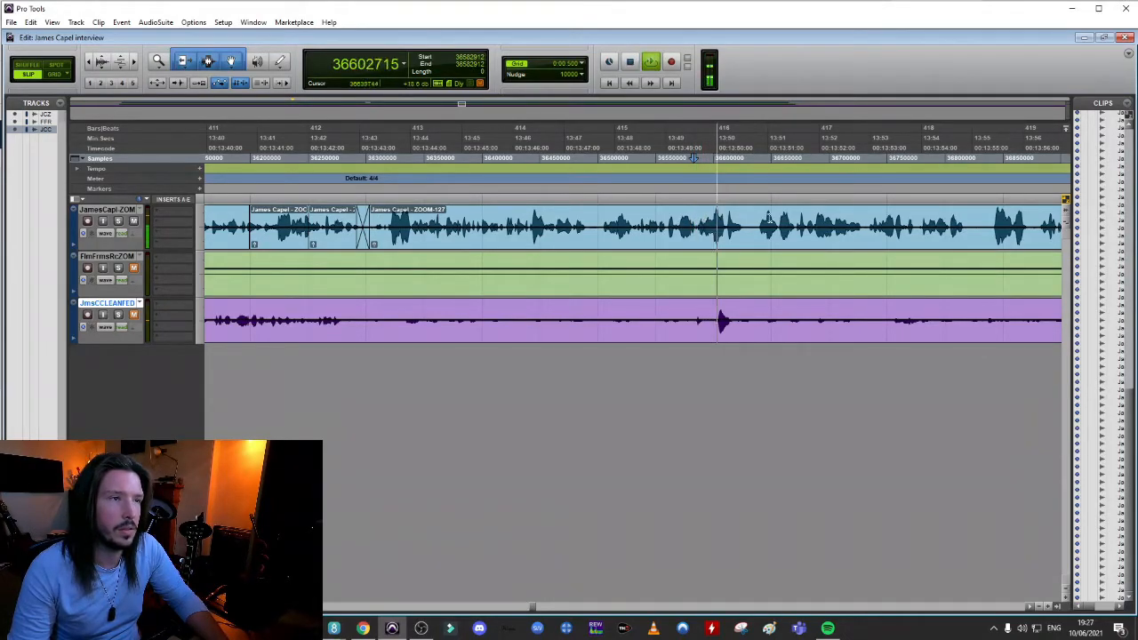
key(space)
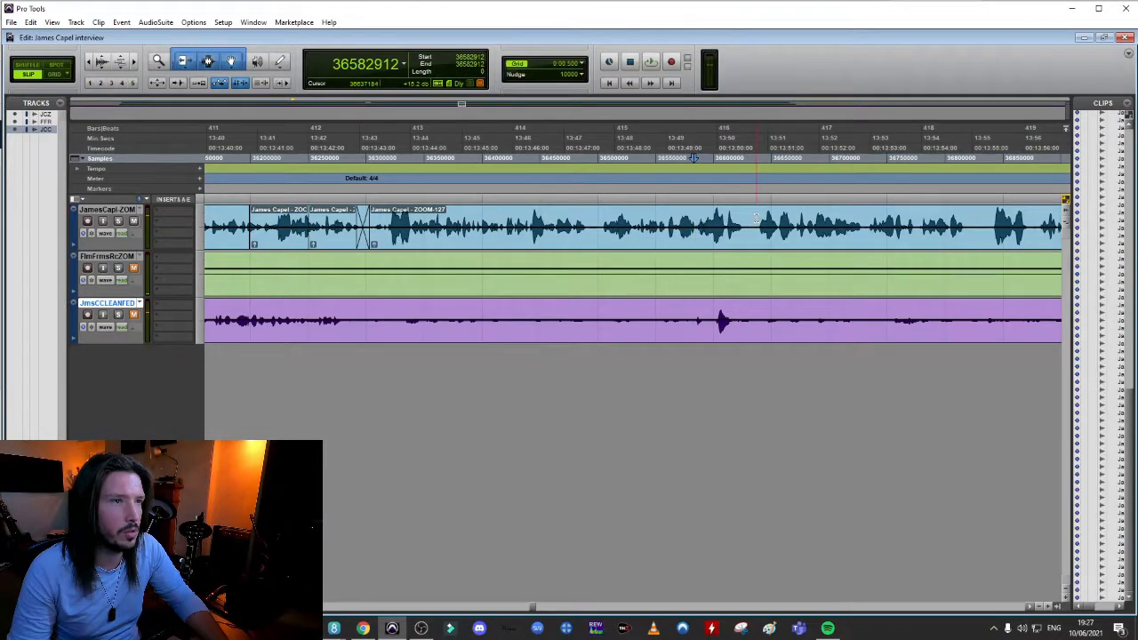
key(ctrl+e)
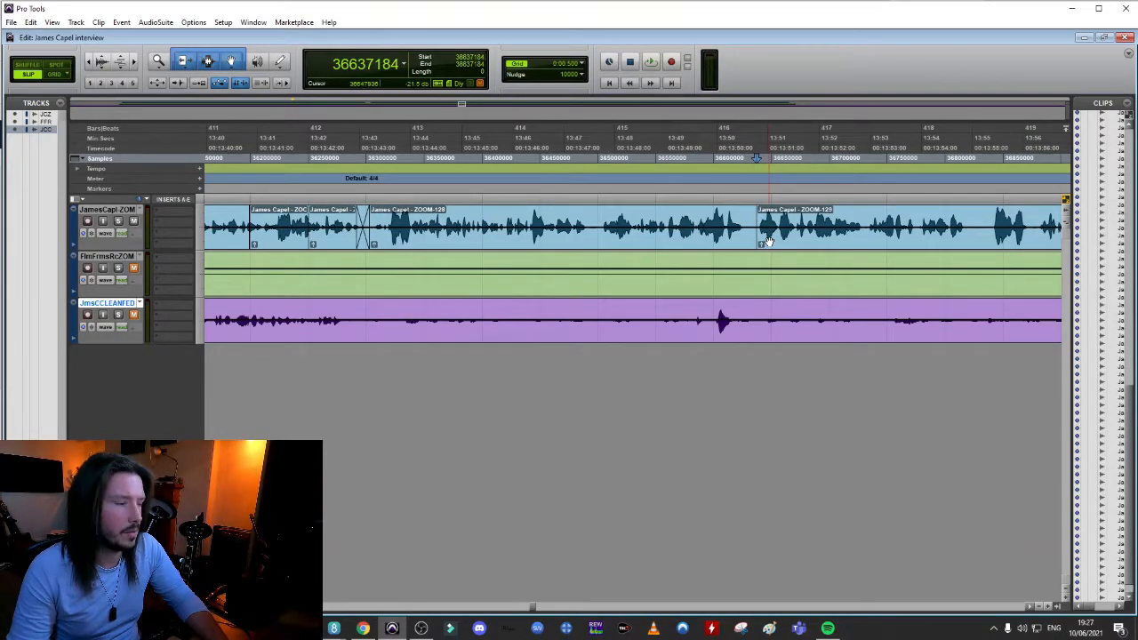
key(ctrl+])
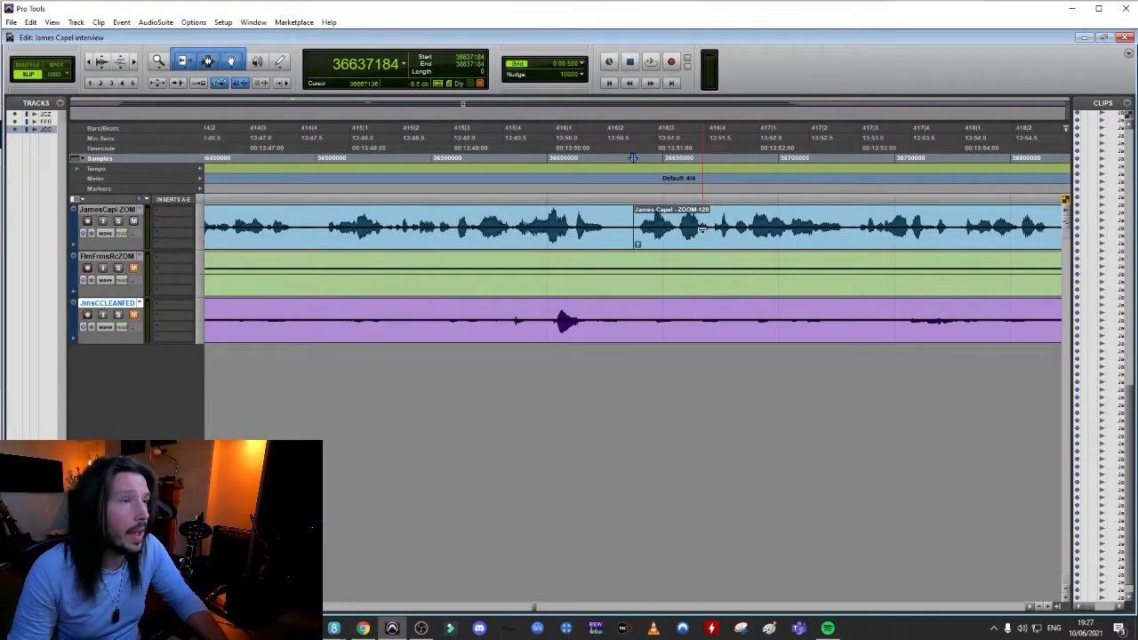
Pull the ZOOM-129 speech earlier to about 13:49.6, crossfade the join and audition it
drag(705, 241, 582, 242)
click(512, 242)
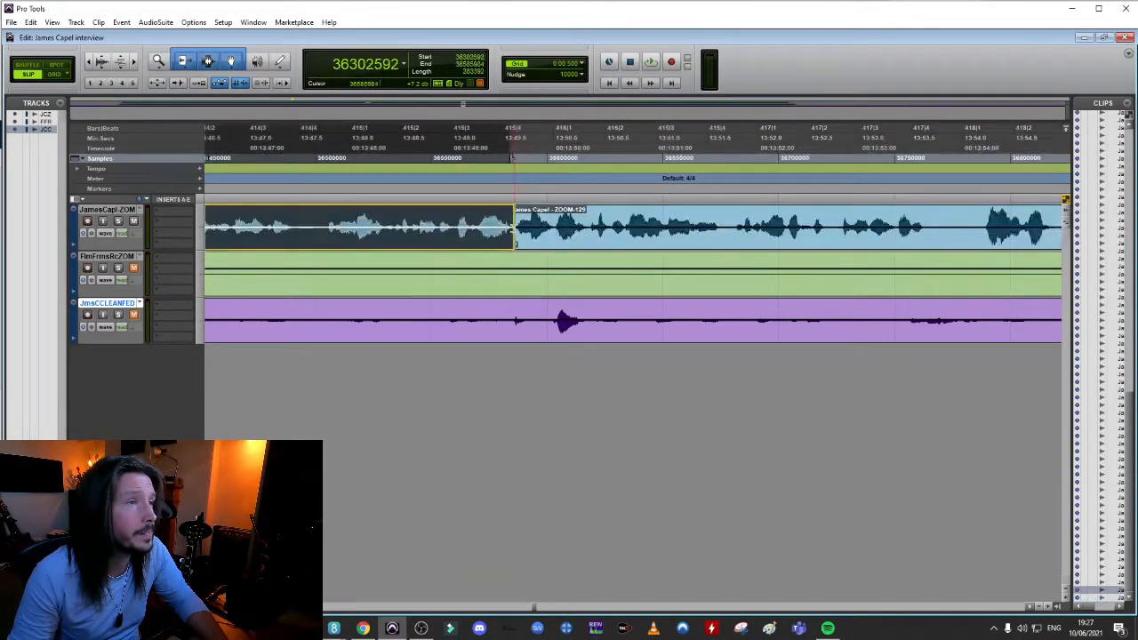
click(518, 248)
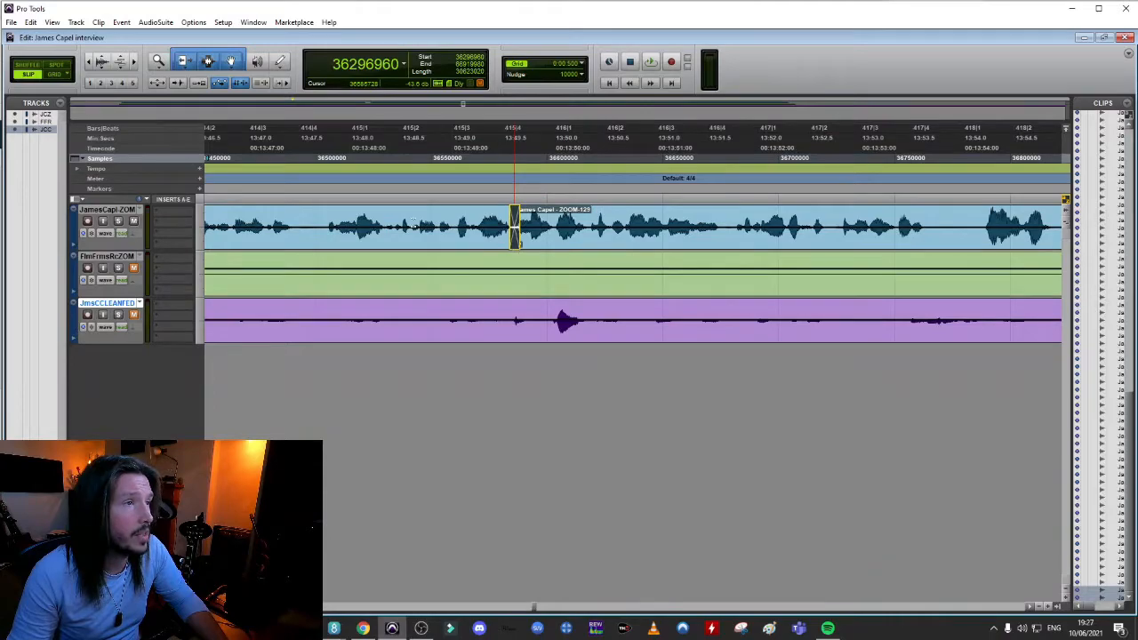
click(252, 209)
key(space)
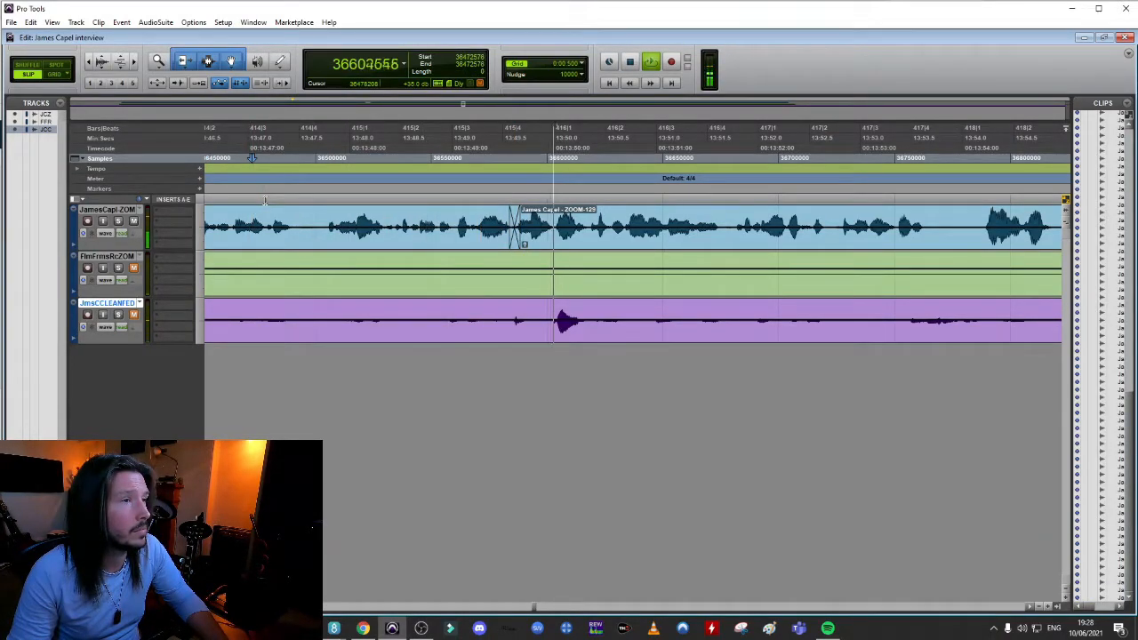
key(space)
click(320, 211)
key(space)
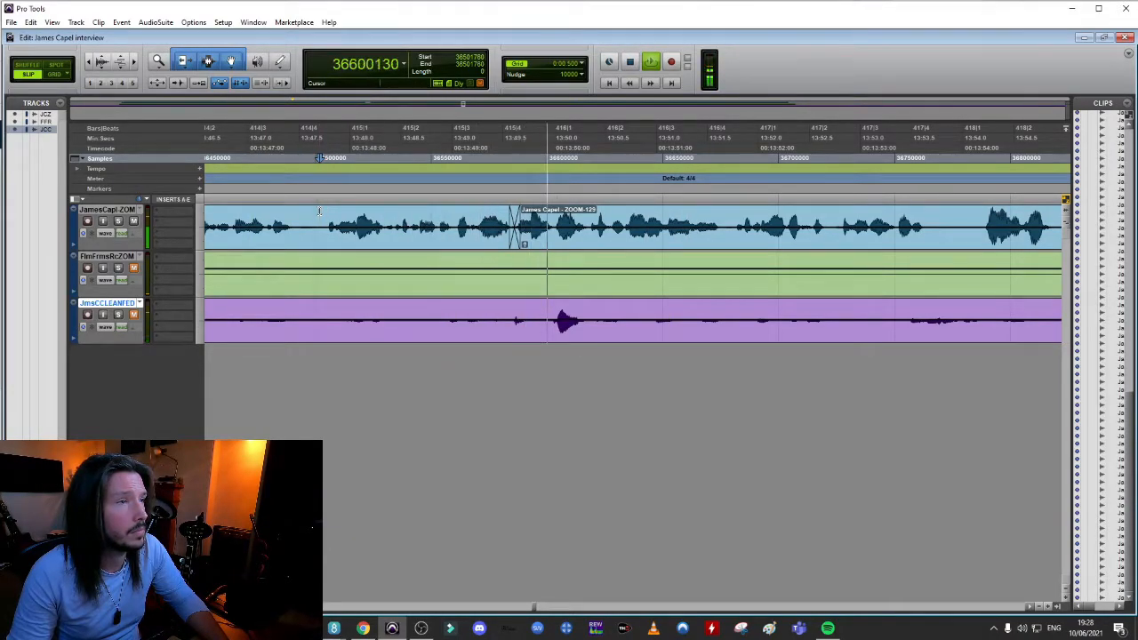
key(space)
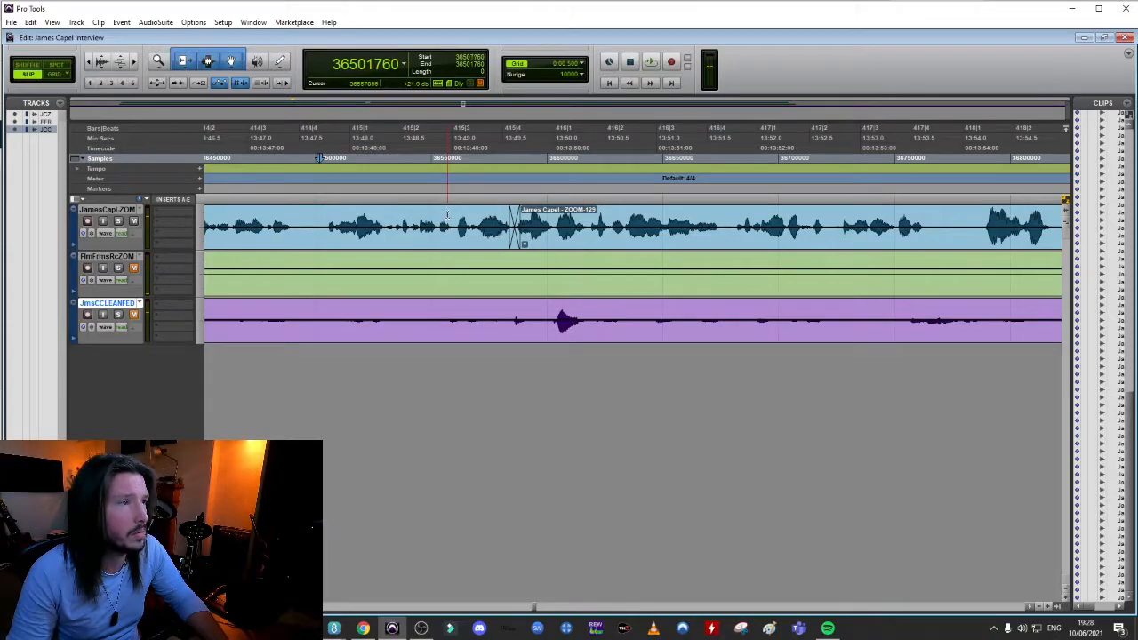
Play back the speech from about 13:49.2 across the ZOOM-129 join, and replay the phrase near 13:52.8 to find the next cut
click(448, 214)
key(space)
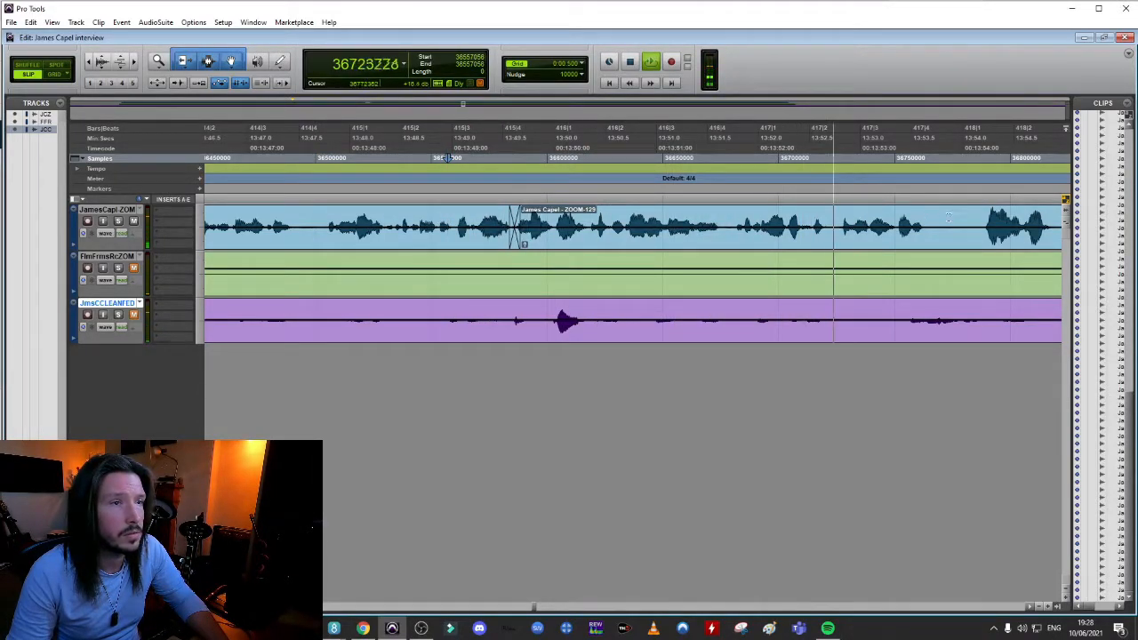
key(space)
click(811, 213)
key(space)
key(space)
key(space)
key(space)
Split the interviewee's clip near 13:52.8, pull the ZOOM-131 speech earlier to about 13:52.6 and audition the join
click(834, 213)
key(t)
key(t)
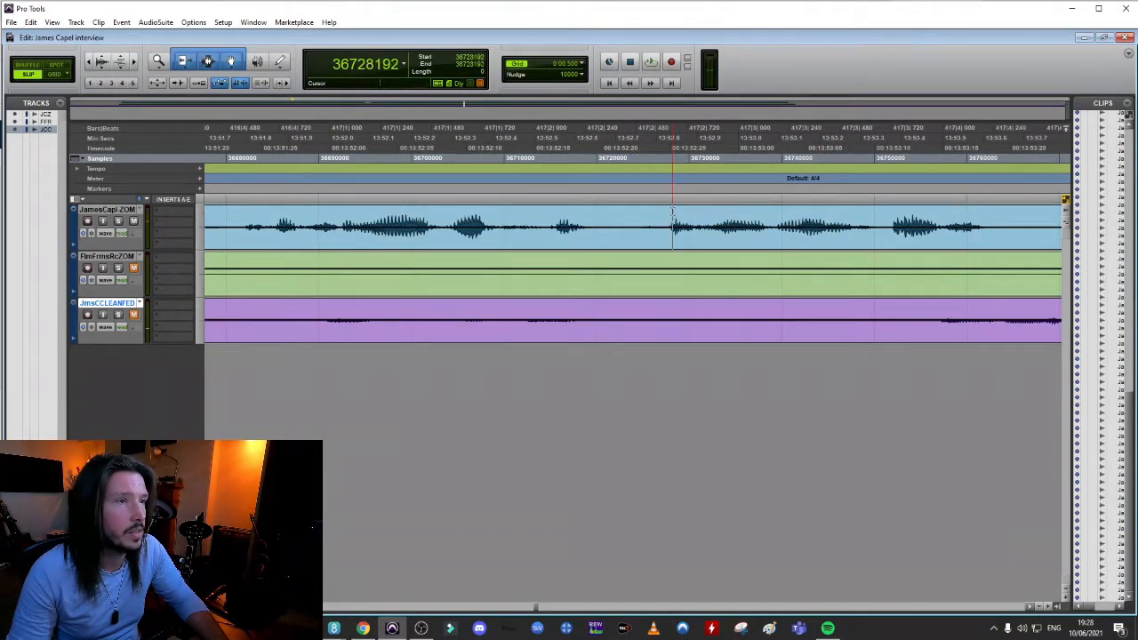
key(b)
drag(673, 238, 569, 246)
key(r)
key(r)
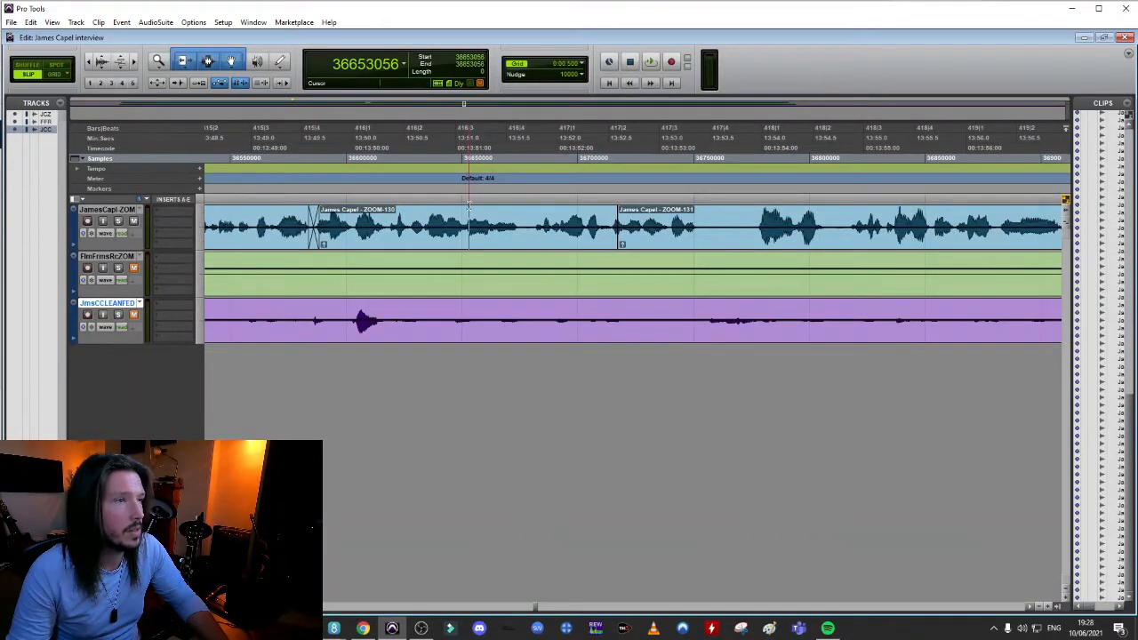
key(space)
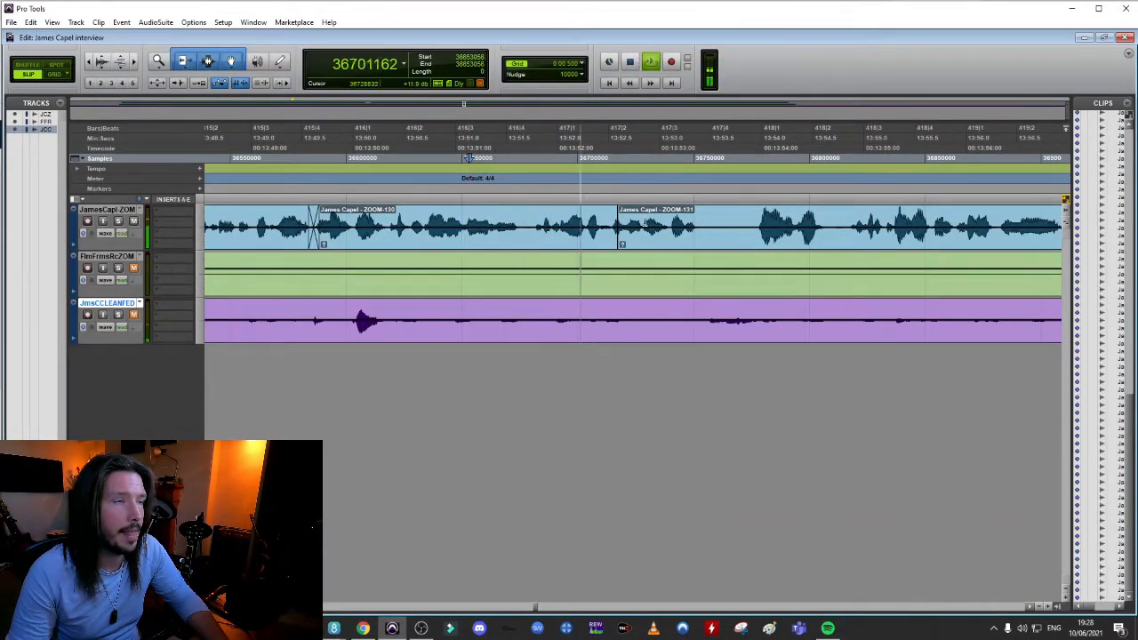
key(space)
Move the ZOOM-131 speech slightly later, add a fade at the join and play it back
key(t)
key(t)
key(t)
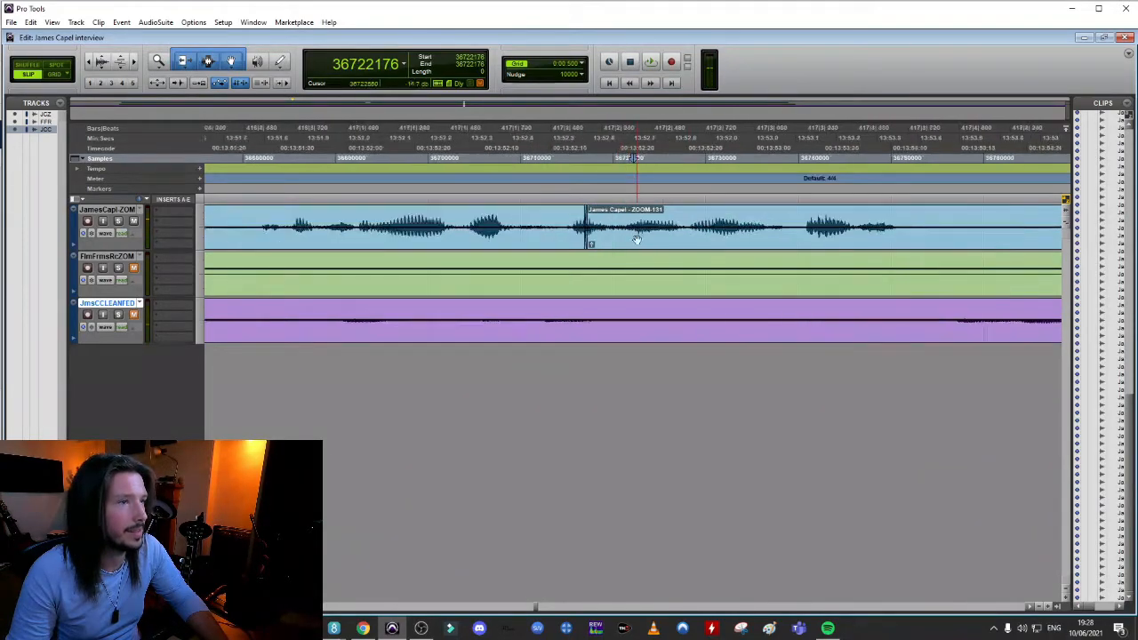
mouse_move(569, 246)
mouse_down()
mouse_move(592, 250)
mouse_move(580, 248)
mouse_up()
key(f)
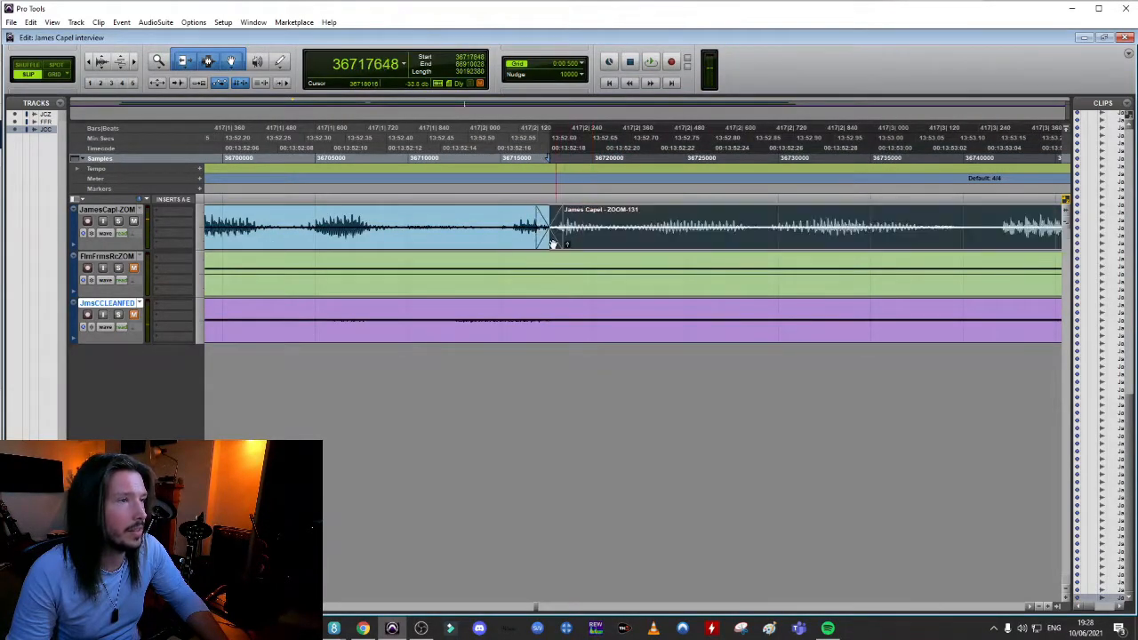
click(412, 218)
key(space)
Shift the ZOOM-131 speech about 0.1 s later, bridge the gap with a longer crossfade and audition the join
key(space)
drag(612, 243, 689, 247)
key(f)
click(385, 208)
key(space)
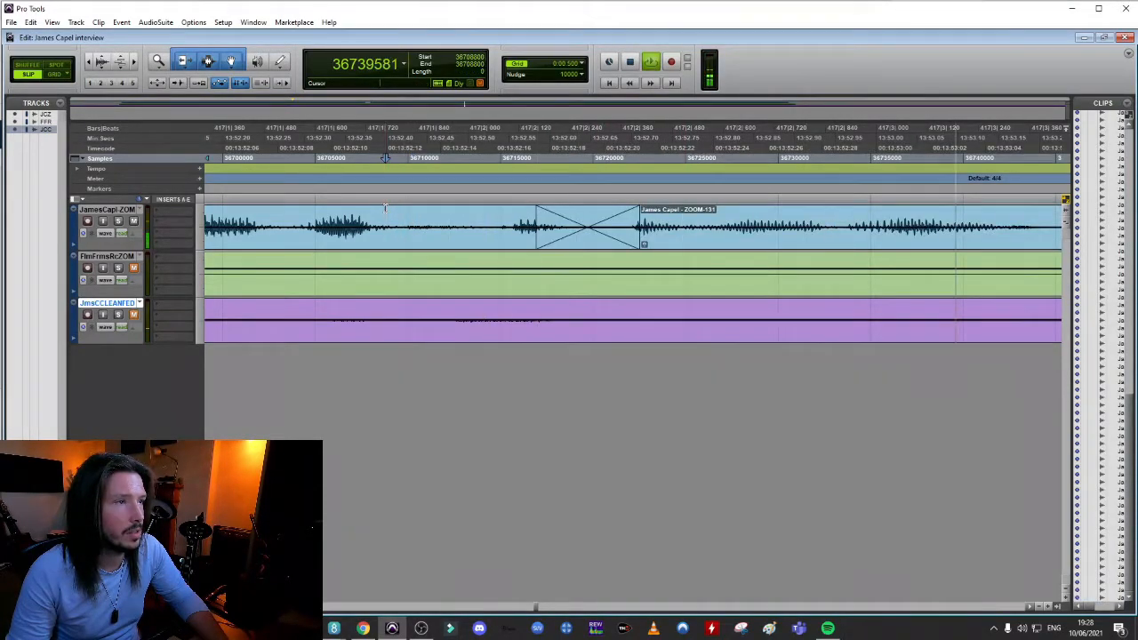
key(space)
key(space)
key(space)
key(space)
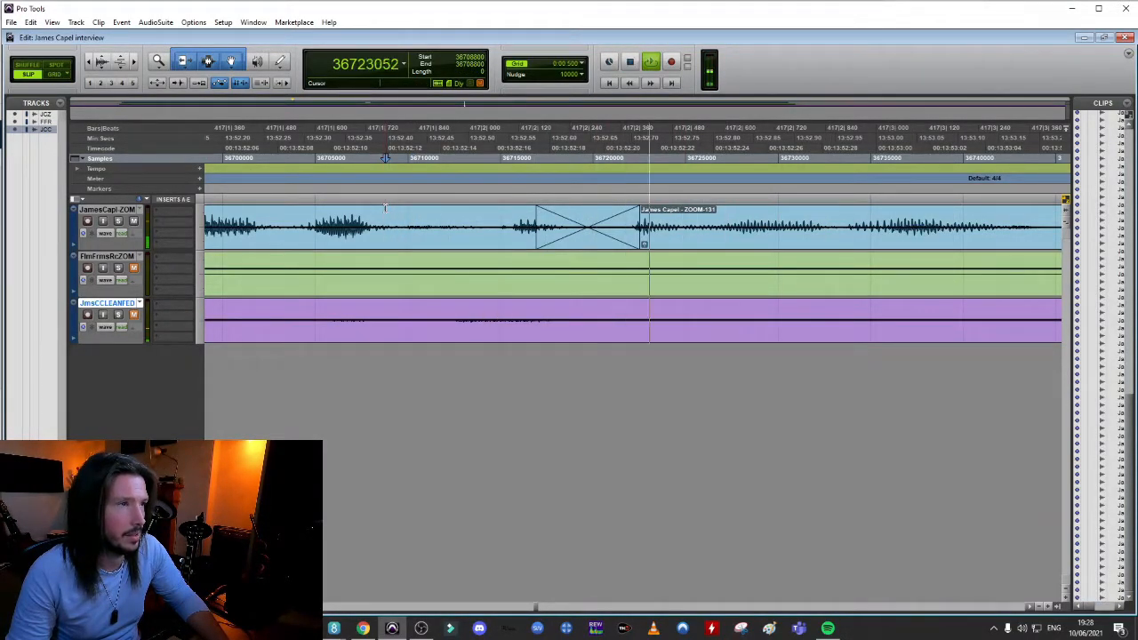
key(space)
Play back the lead-in to the ZOOM-131 join and the speech that follows it to check the pacing
key(r)
key(r)
key(r)
click(584, 219)
key(space)
key(space)
click(659, 219)
key(space)
Play back the ZOOM-131 speech from about 13:54.6 onward to locate the next pause to shorten
key(space)
key(r)
key(r)
key(r)
key(space)
key(space)
key(t)
key(t)
key(t)
click(338, 218)
key(space)
key(r)
key(r)
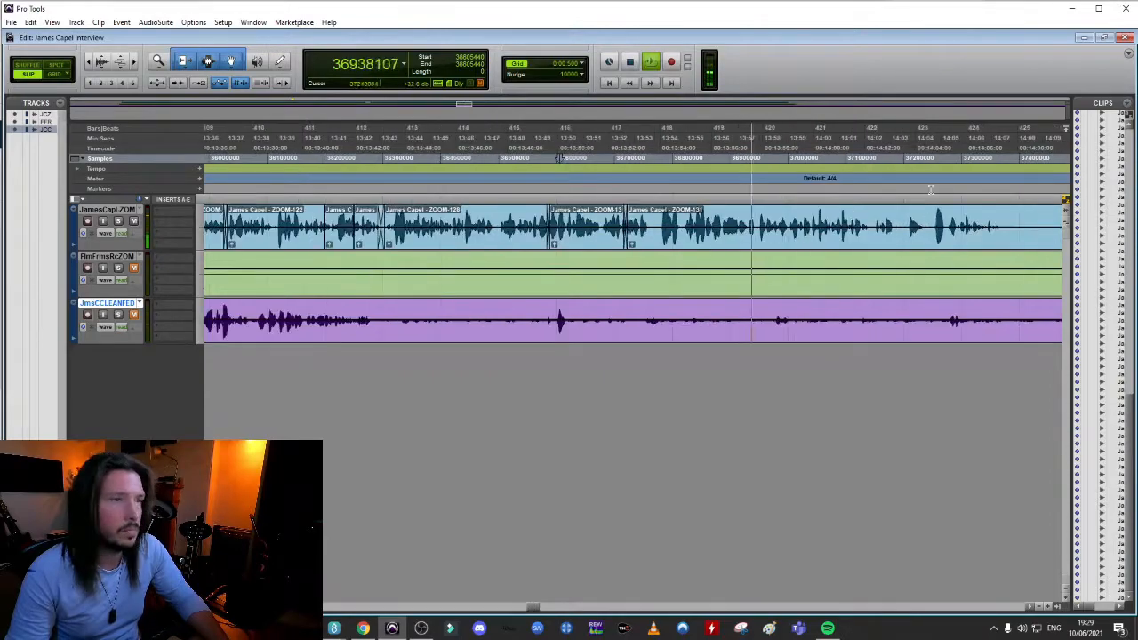
key(t)
key(t)
click(562, 218)
key(space)
Pull the speech after the pause near 13:59 earlier to about 13:58.9, crossfade the join and audition it
click(663, 207)
key(t)
key(t)
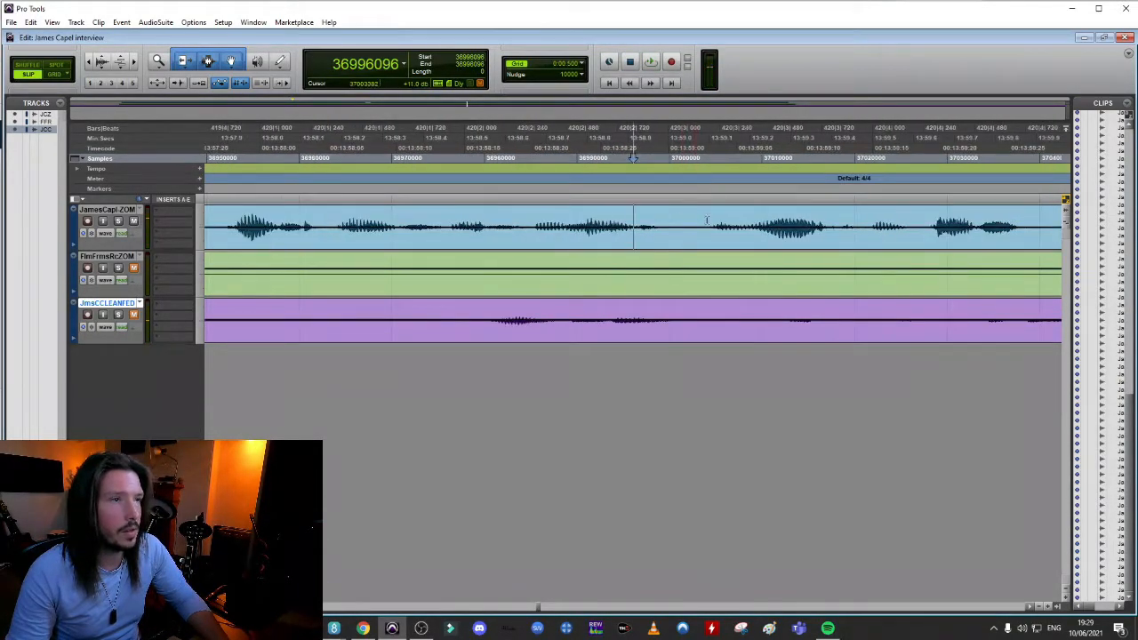
drag(727, 244, 632, 245)
key(r)
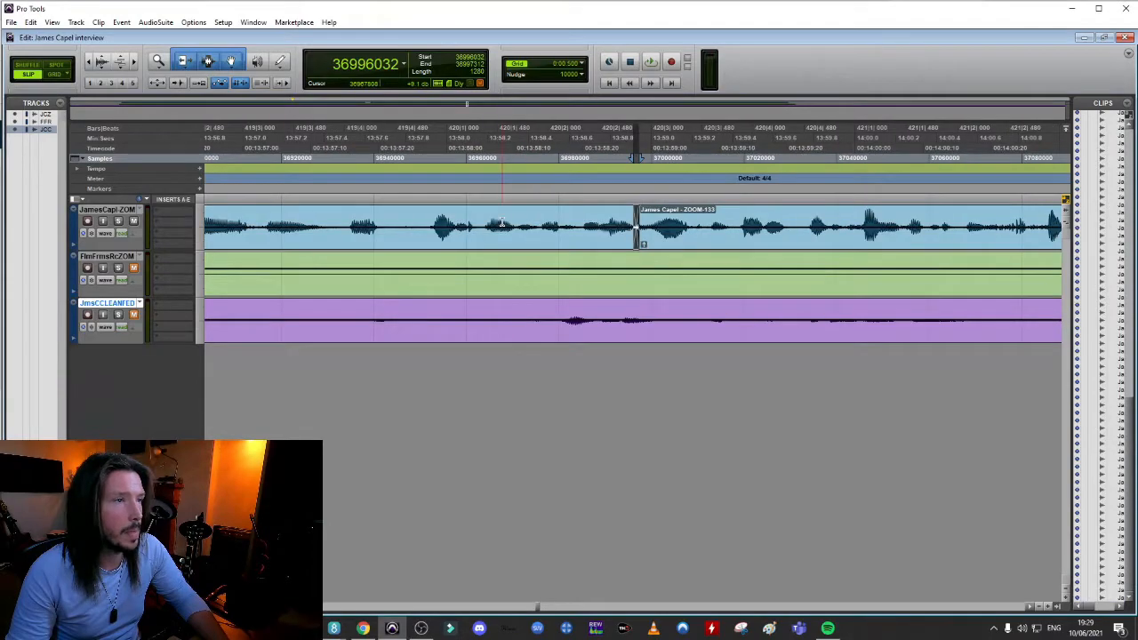
click(502, 224)
key(space)
key(space)
Shift the ZOOM-133 speech slightly later, extend the crossfade over its join with ZOOM-132 and audition the result
drag(709, 232, 715, 233)
key(ctrl+z)
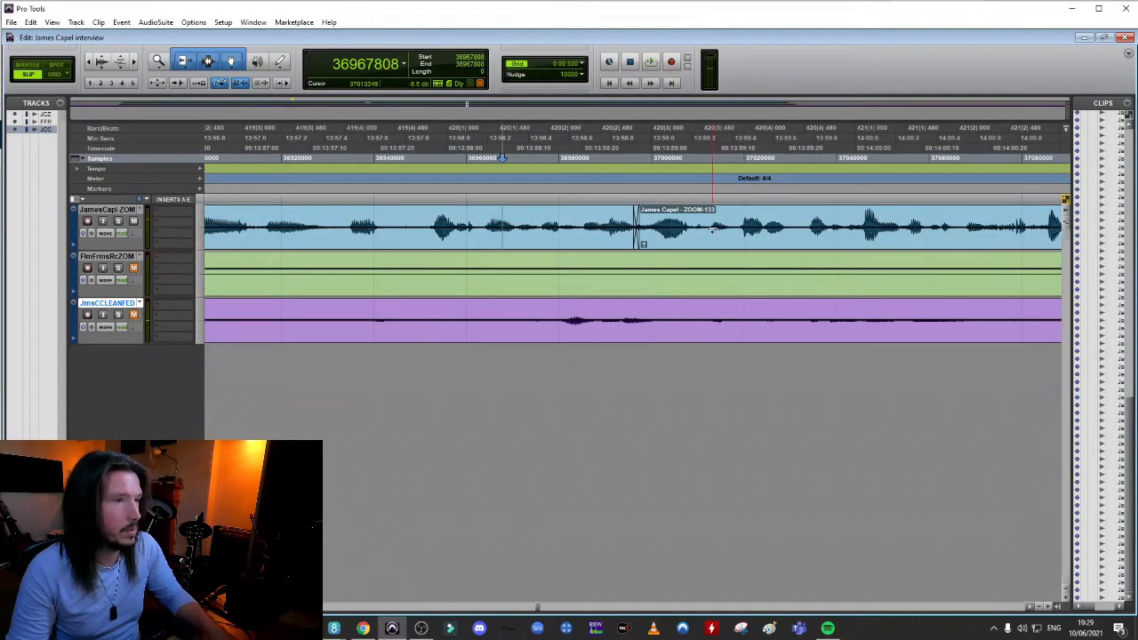
click(713, 245)
click(656, 218)
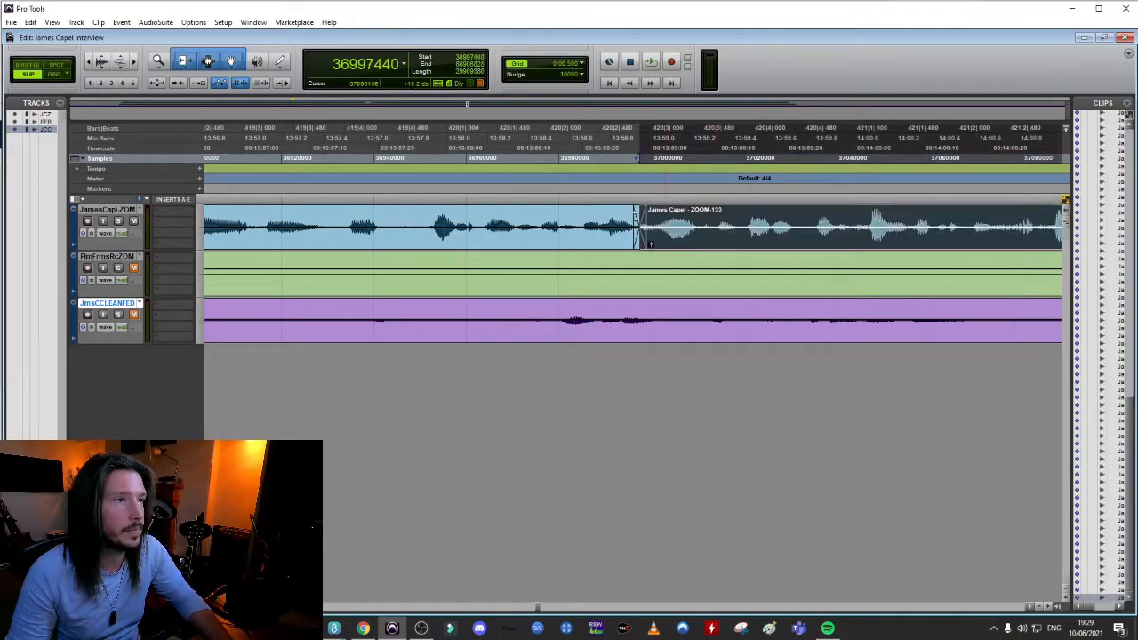
click(281, 157)
key(space)
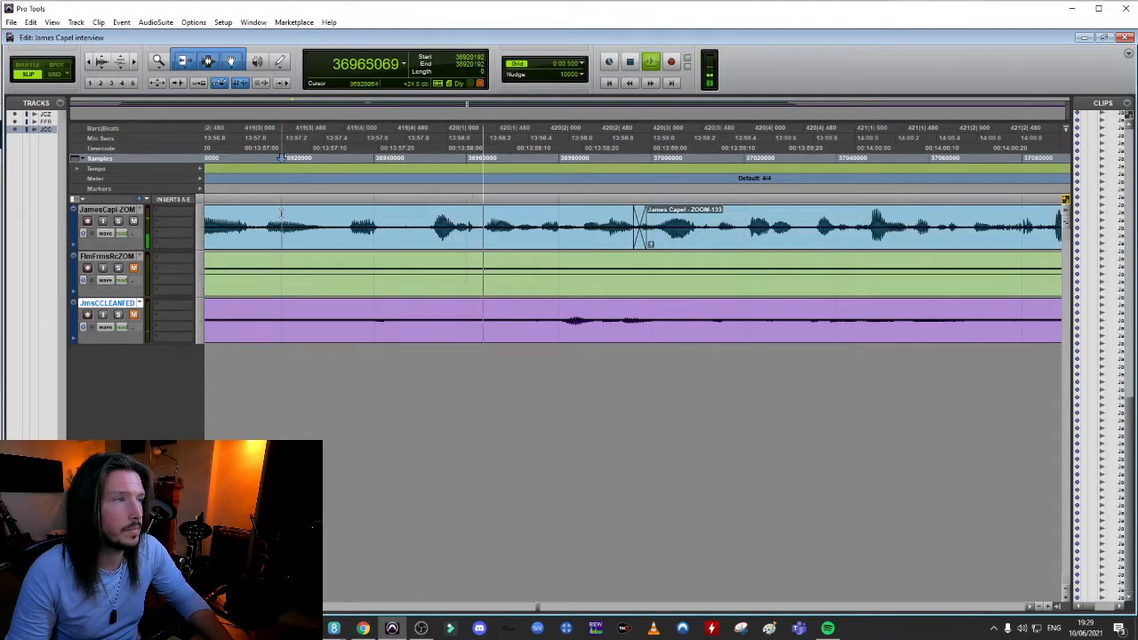
key(space)
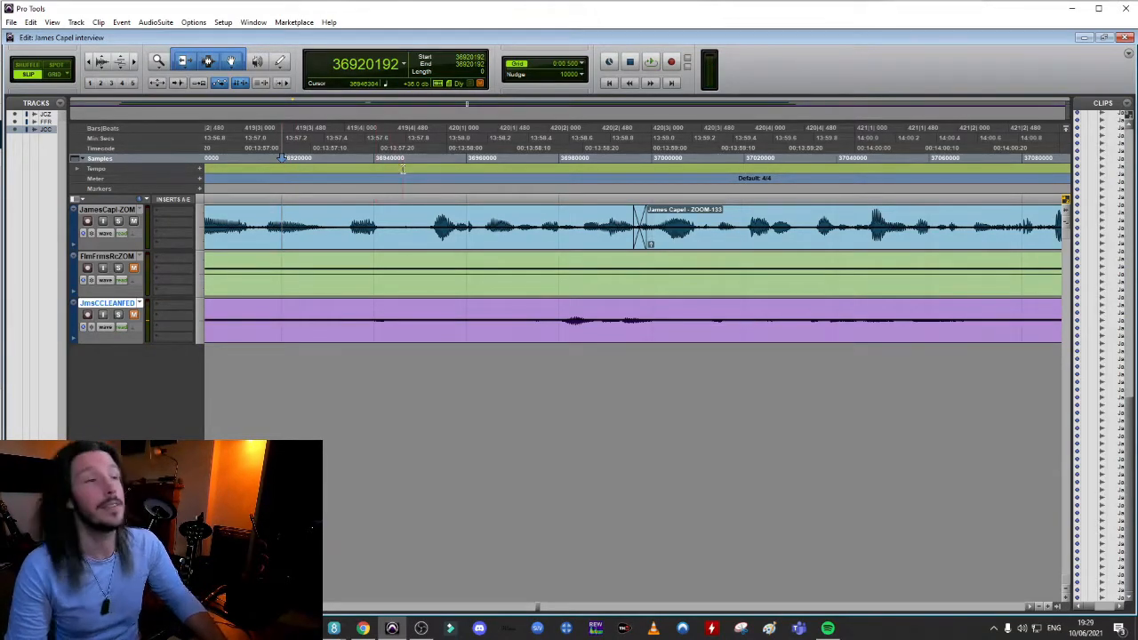
Play back across the ZOOM-132 to ZOOM-133 join from several starting points to check how the words run together
key(r)
key(r)
click(667, 157)
key(space)
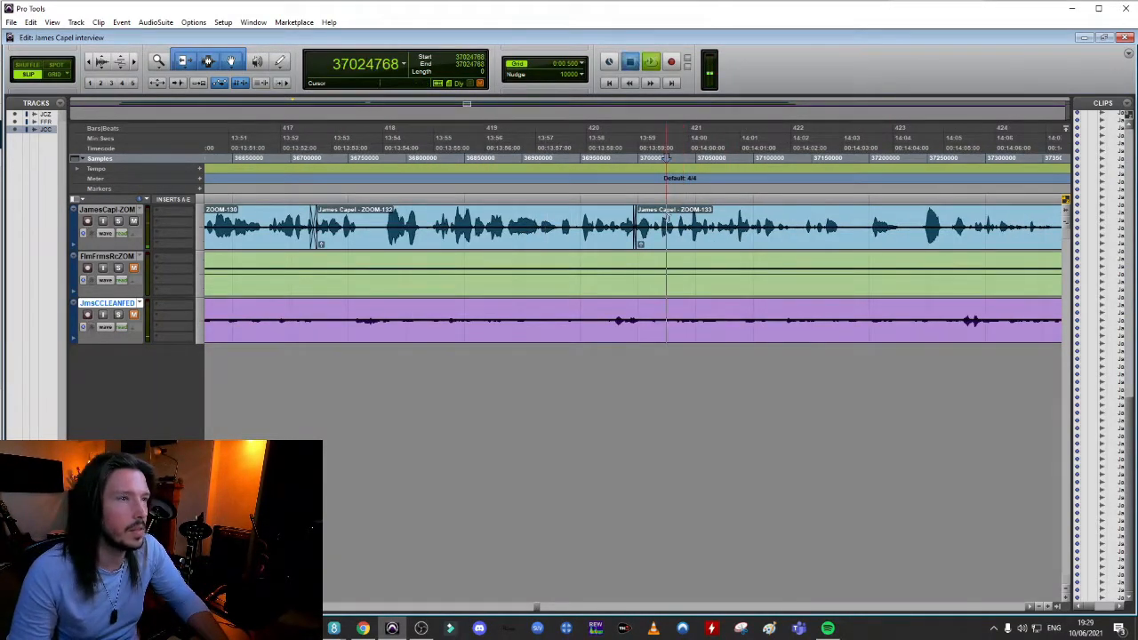
key(space)
drag(635, 217, 629, 218)
key(space)
key(space)
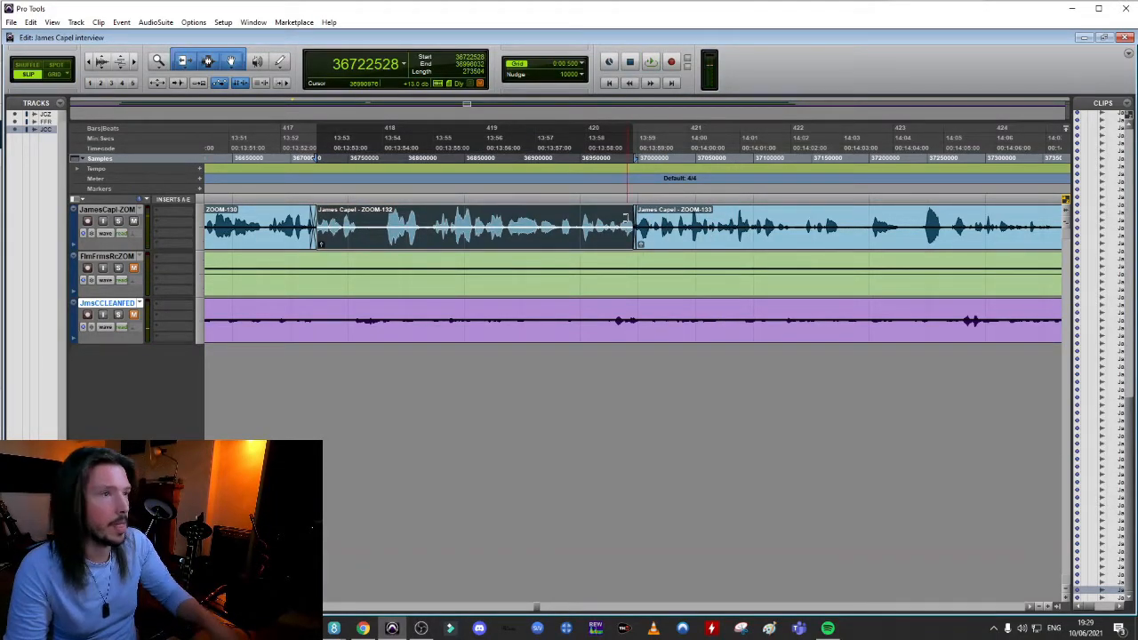
click(610, 218)
key(space)
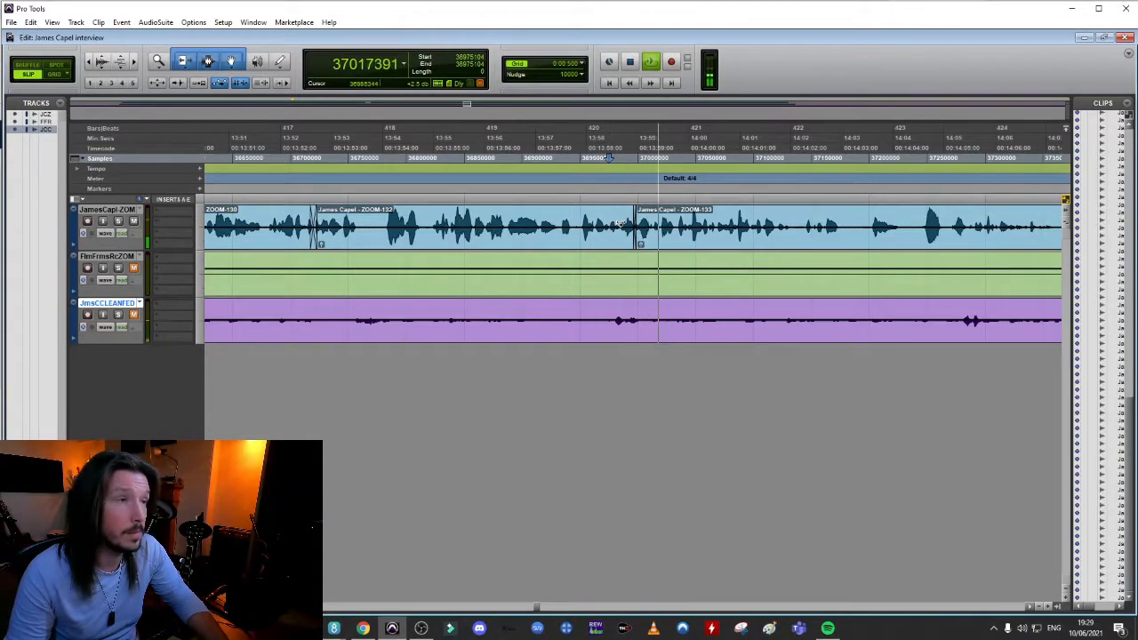
key(space)
click(563, 218)
key(space)
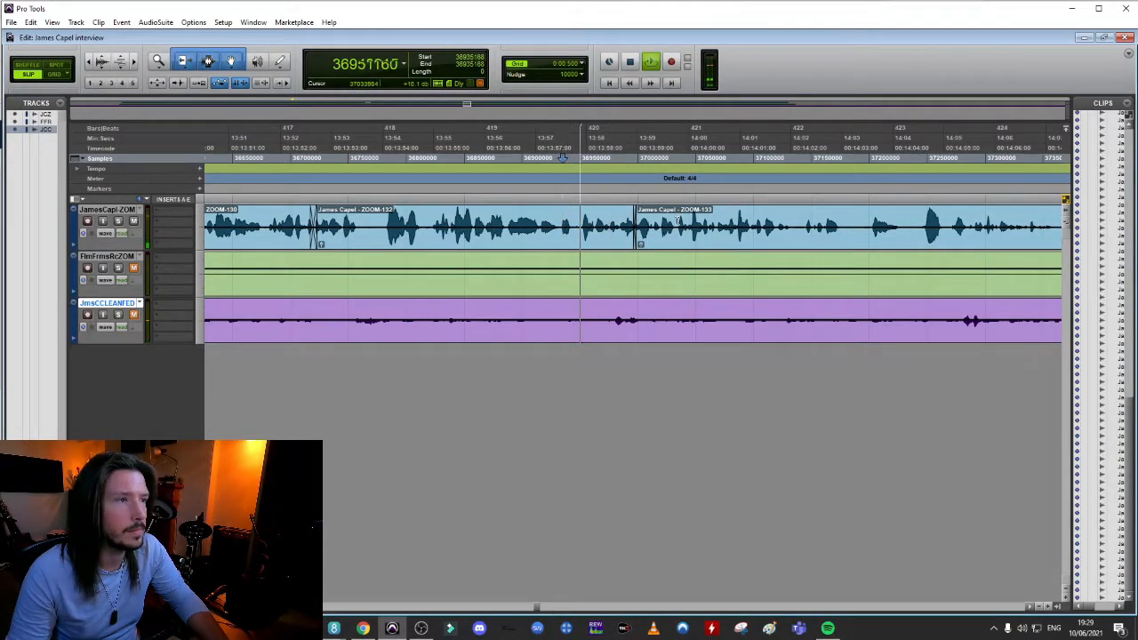
key(space)
Split the ZOOM-133 speech near 13:59.8, pull the later part earlier to about 13:59.4 and play it back
key(t)
key(t)
key(t)
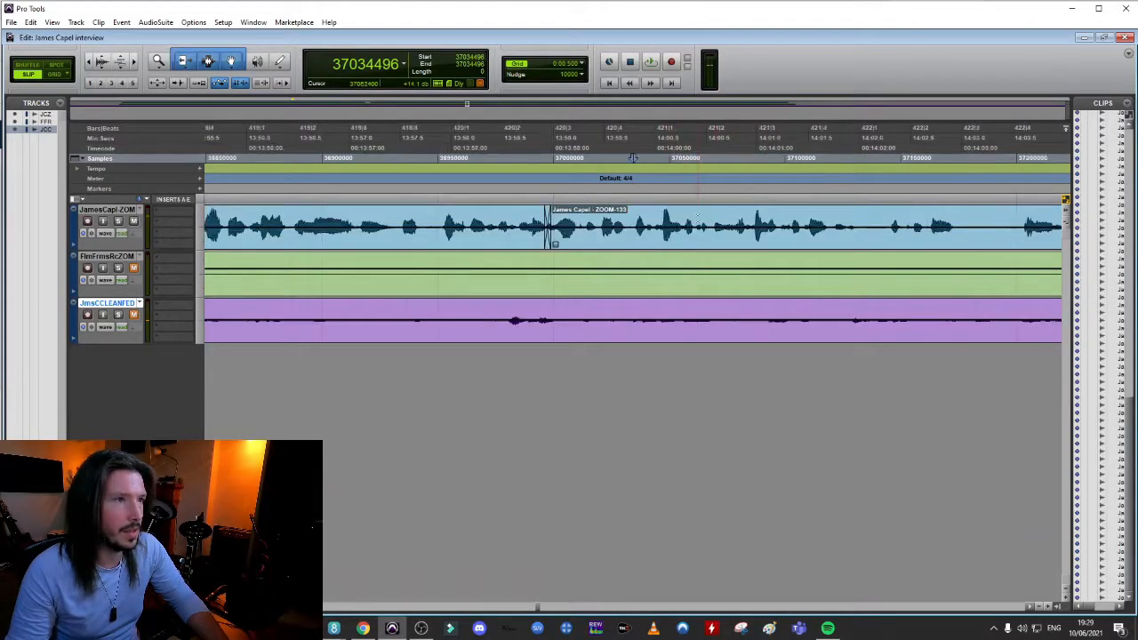
key(ctrl+e)
drag(708, 236, 586, 247)
key(space)
key(space)
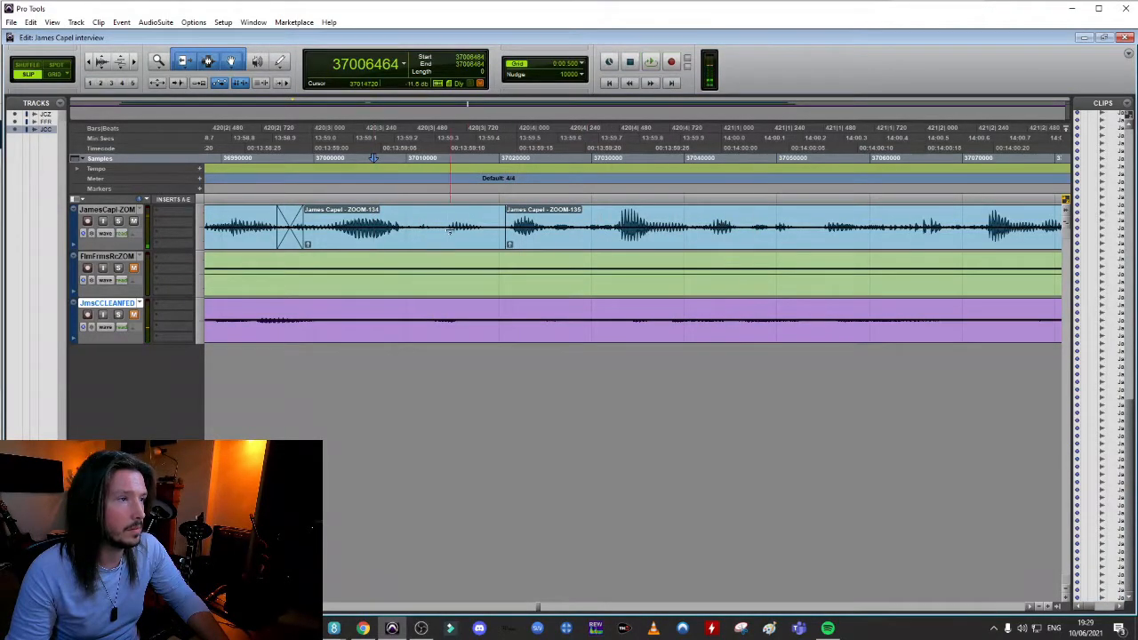
Crossfade the join at the start of ZOOM-135 near 13:59.4 and play back the lead-in to it
click(504, 247)
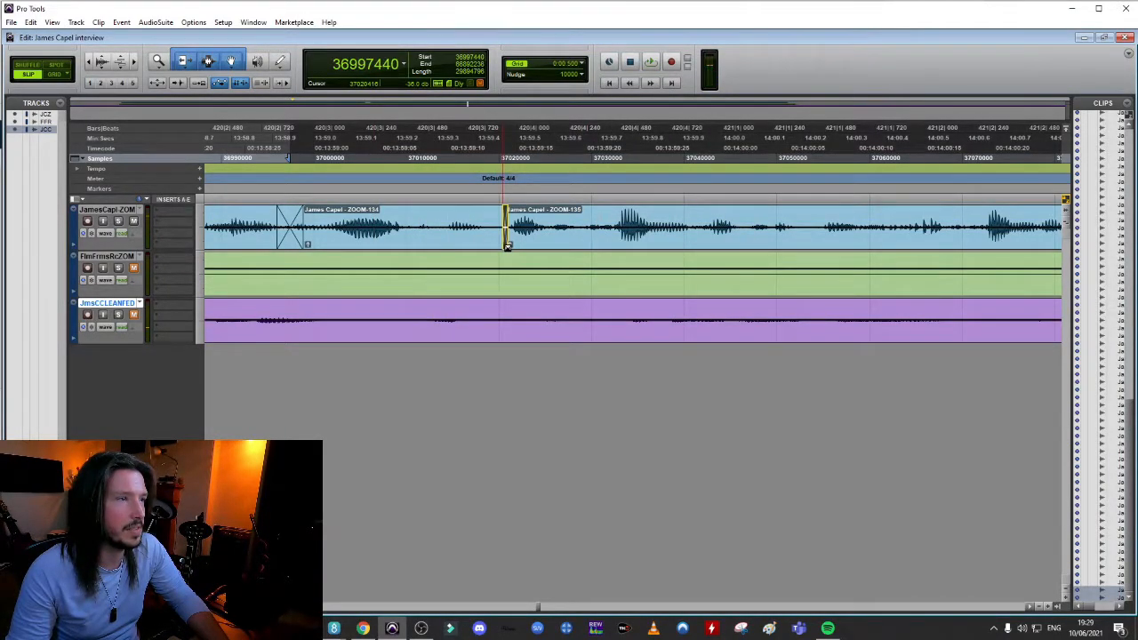
click(506, 245)
click(399, 218)
key(ctrl+bracketleft)
key(ctrl+bracketleft)
key(ctrl+bracketleft)
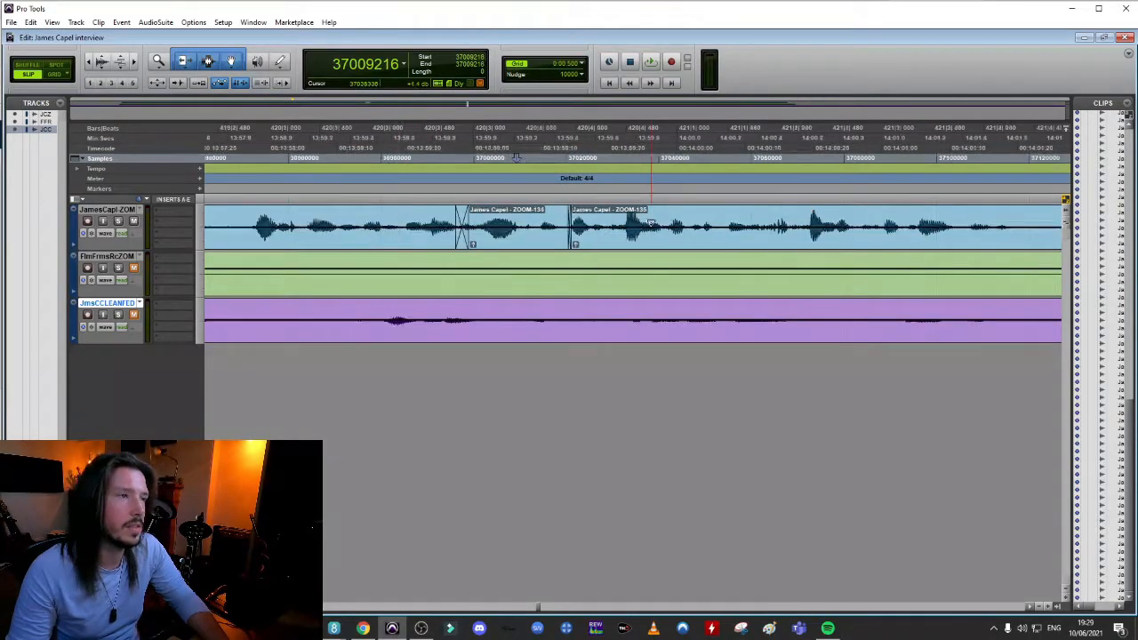
key(space)
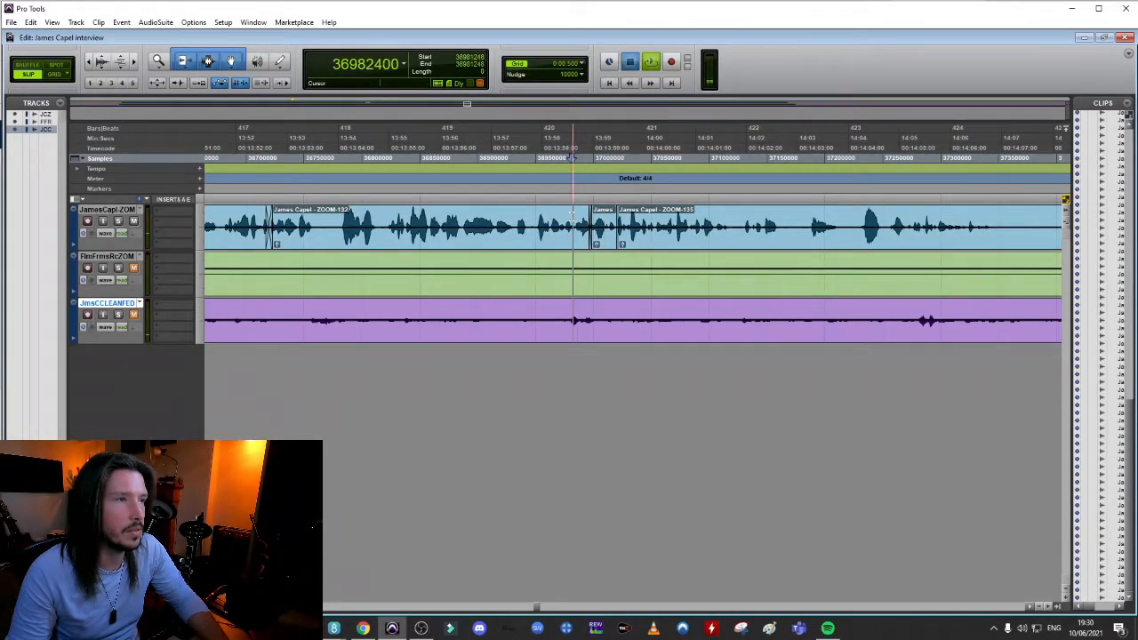
key(space)
Play back the ZOOM-135 speech from about 14:00 onward to locate the next stray phrase or pause
click(643, 157)
key(space)
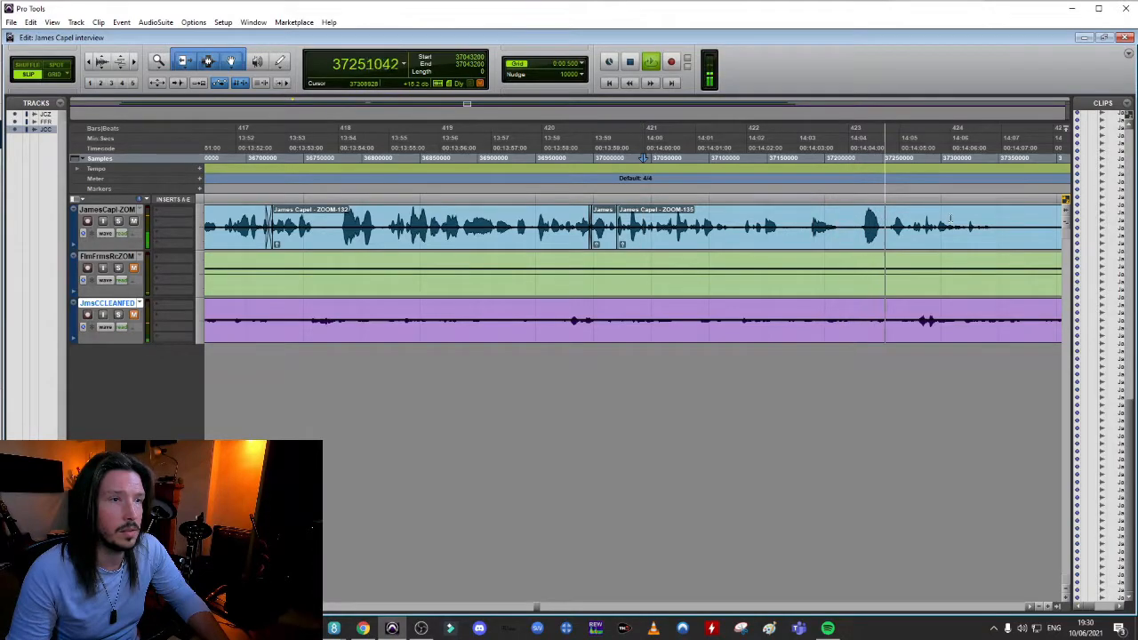
key(space)
key(space)
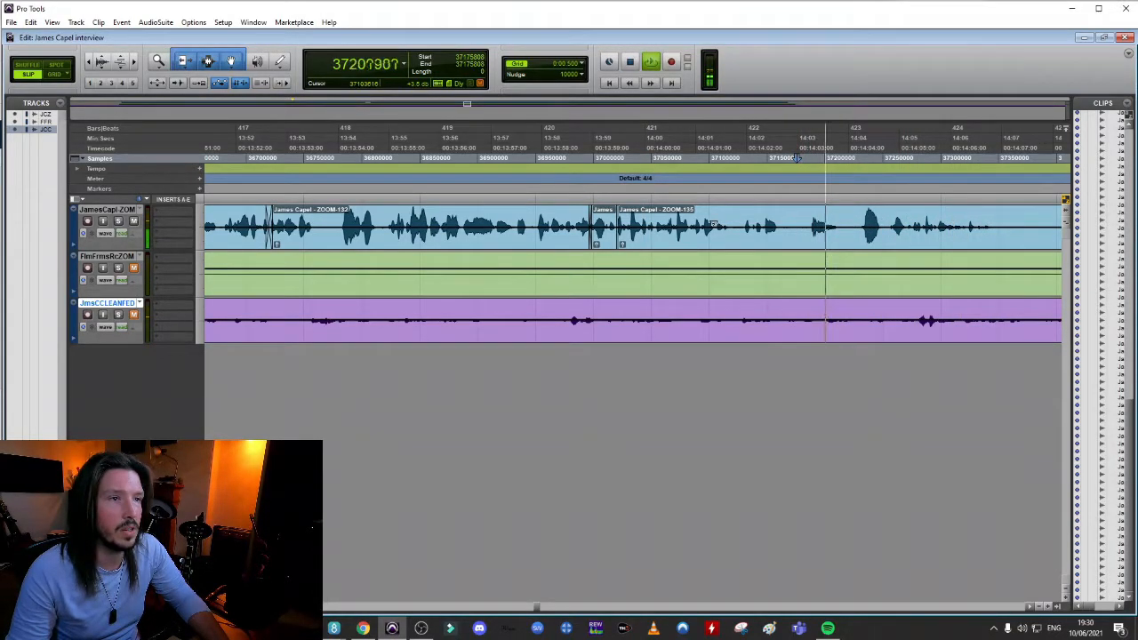
click(695, 157)
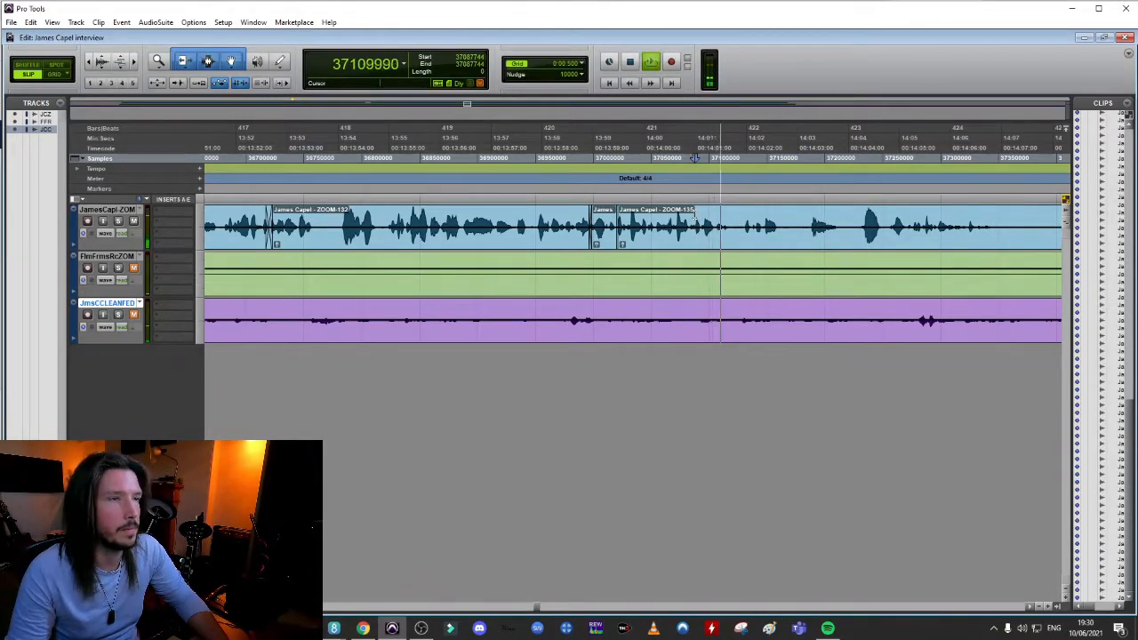
key(space)
Delete the stretch between about 14:03.2 and 14:04.7, then pull the ZOOM-137 speech earlier to about 14:02.8 to close the gap
click(886, 214)
key(t)
drag(632, 218, 475, 222)
key(Delete)
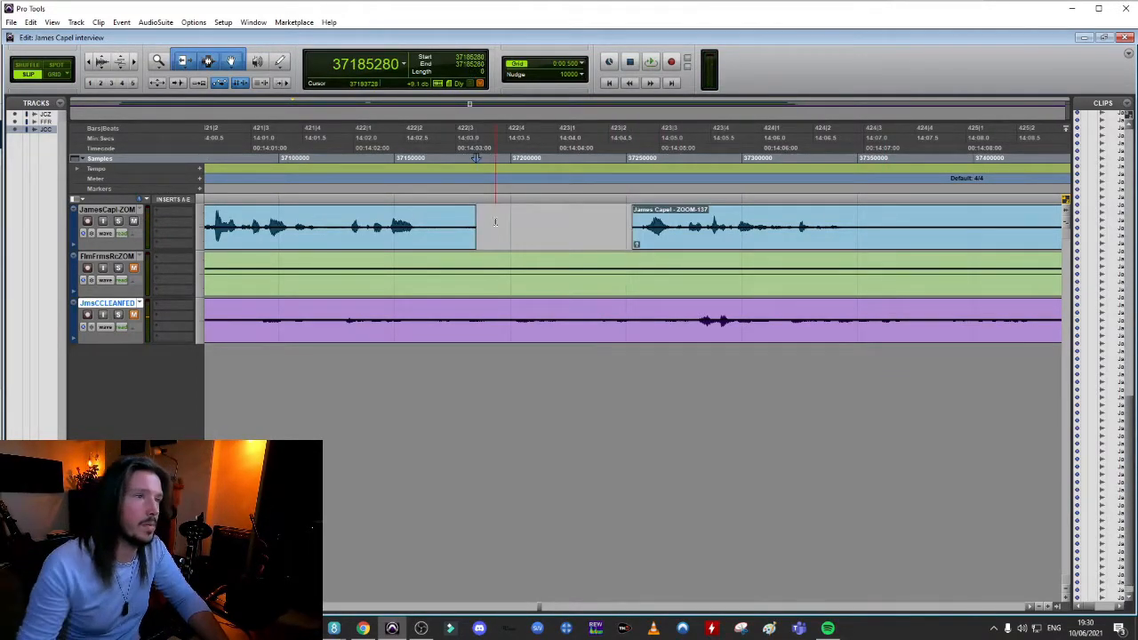
drag(697, 235, 491, 243)
key(ctrl+z)
key(t)
key(t)
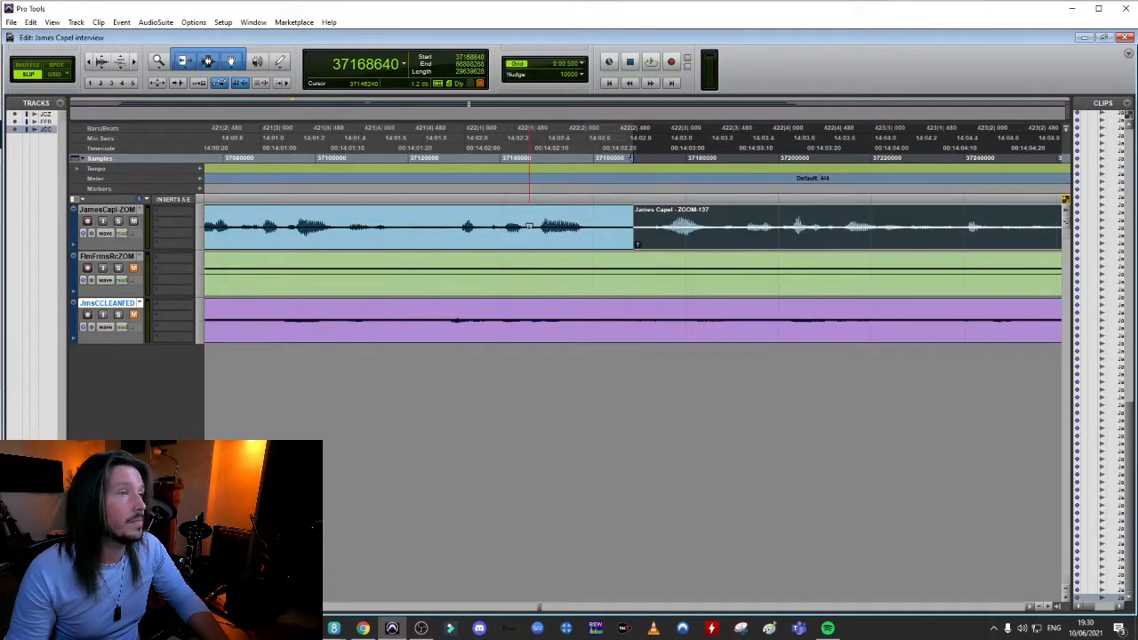
Play back the start of the ZOOM-137 speech several times to judge the new join near 14:02.8
key(r)
key(space)
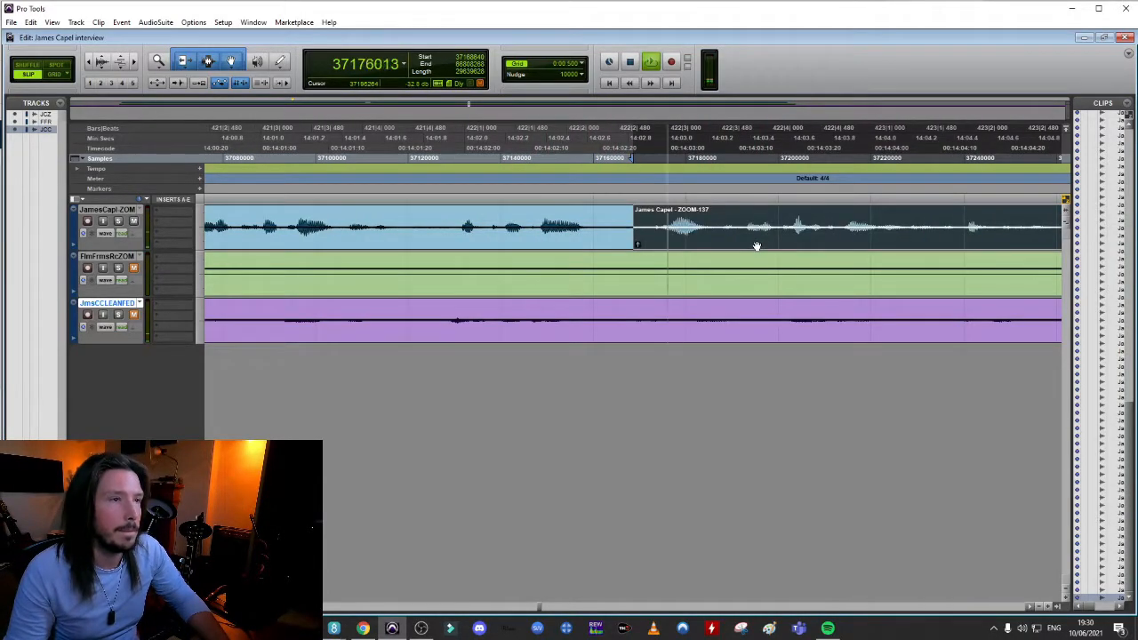
key(space)
key(space)
key(space)
key(space)
key(space)
key(space)
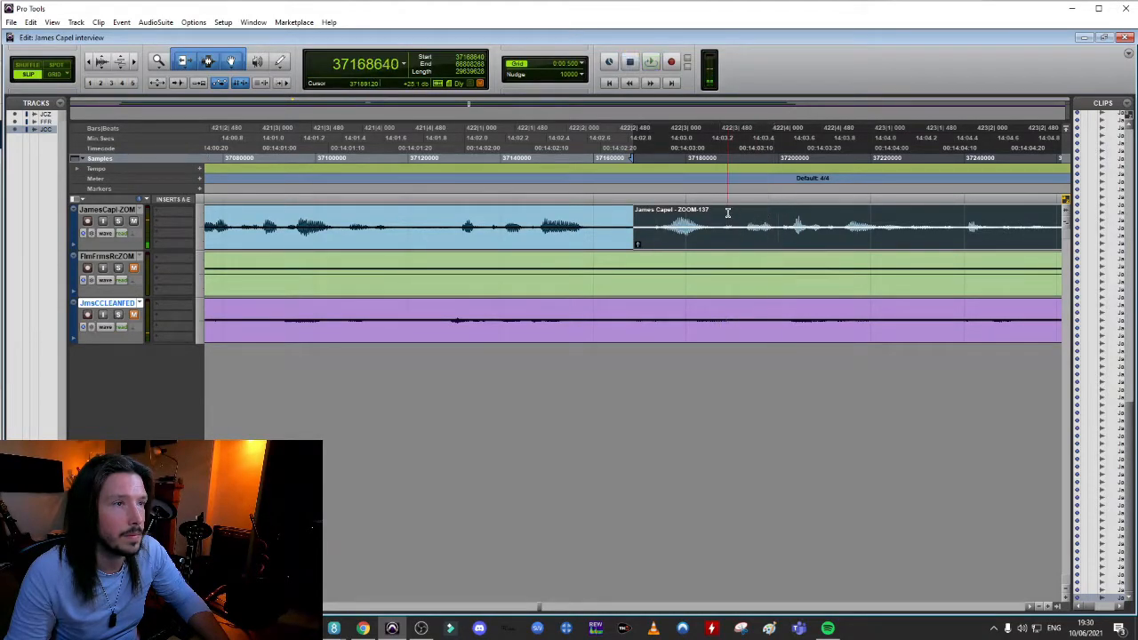
key(space)
Split the ZOOM-137 speech near 14:03.3, pull the later part earlier to about 14:03.1 with a short crossfade and audition it
click(727, 212)
key(t)
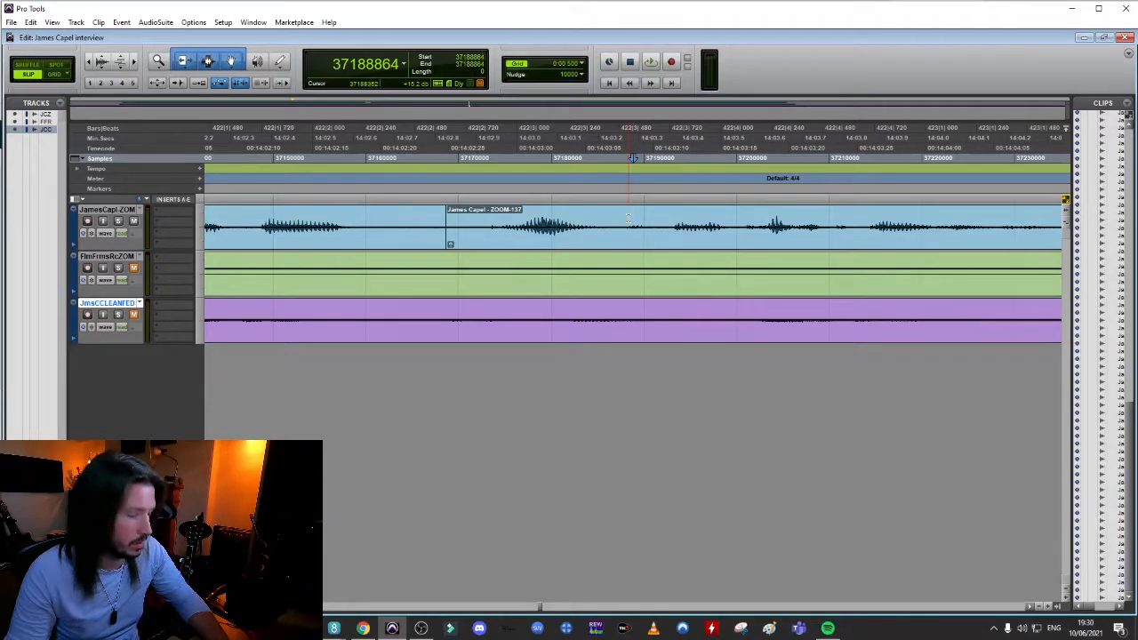
drag(666, 246, 580, 249)
click(274, 216)
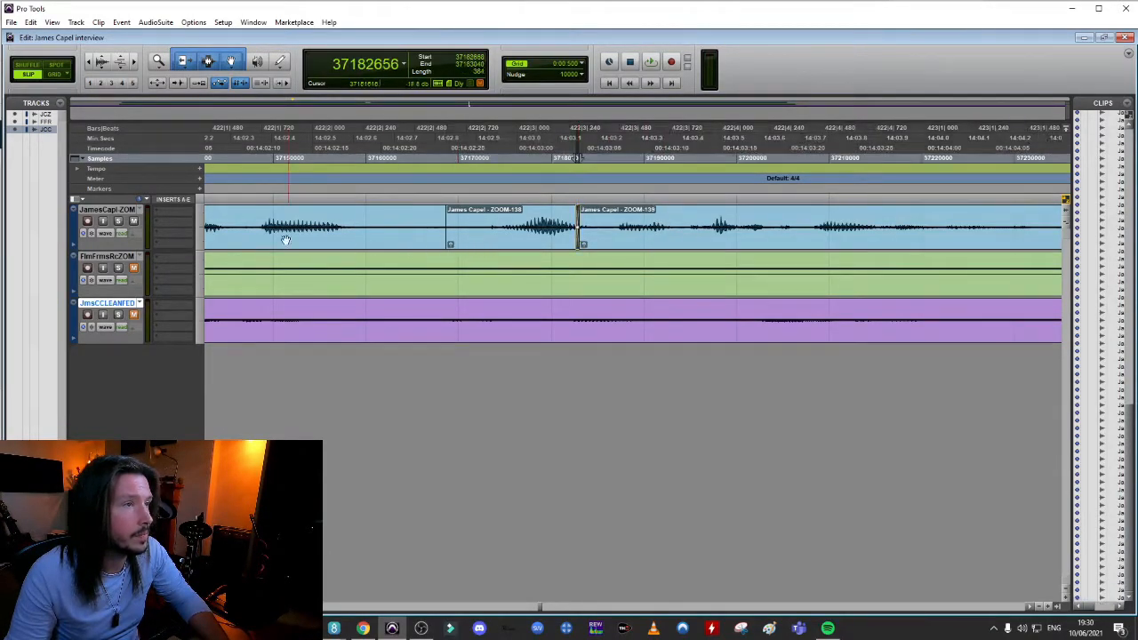
key(space)
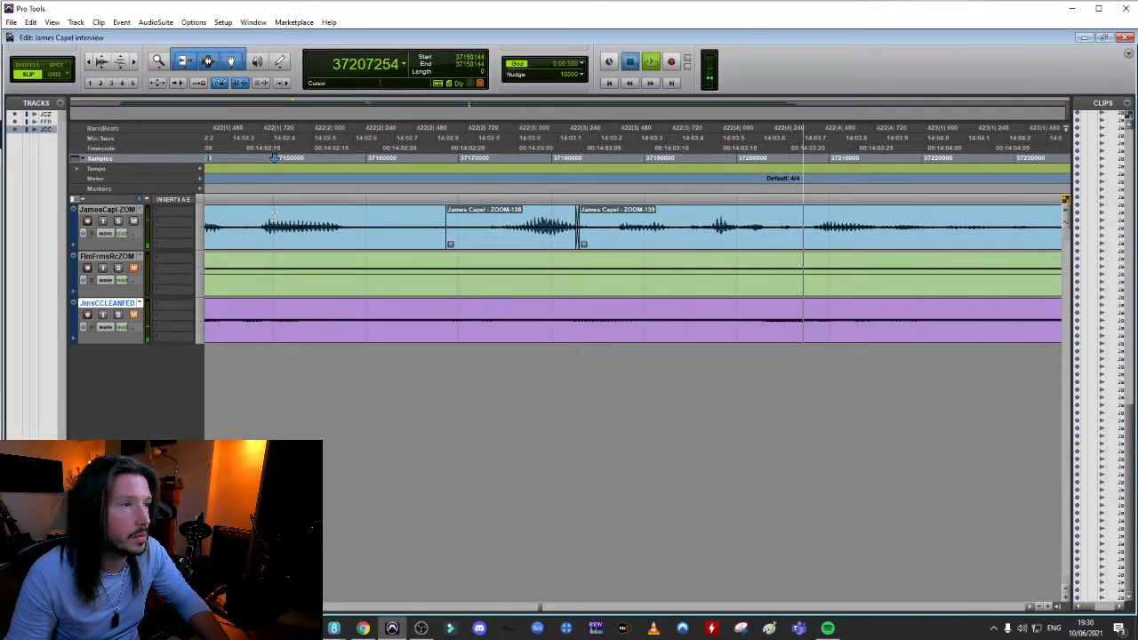
key(space)
Move the short ZOOM-138 clip and ZOOM-139 together about 0.2 s earlier and play back the lead-in and join
key(r)
key(r)
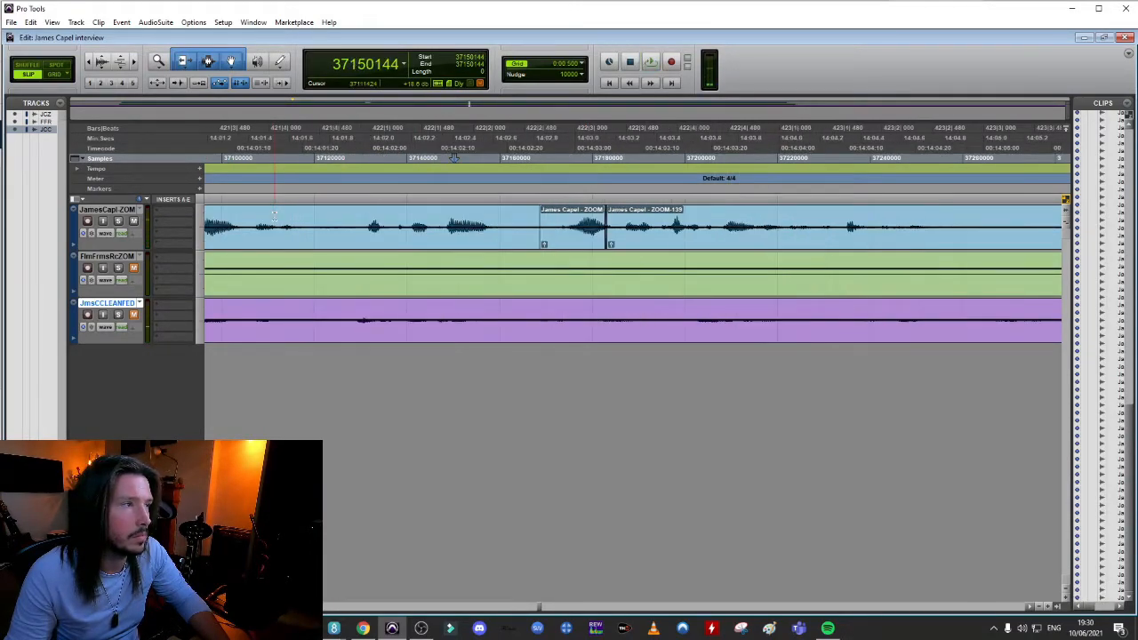
click(655, 232)
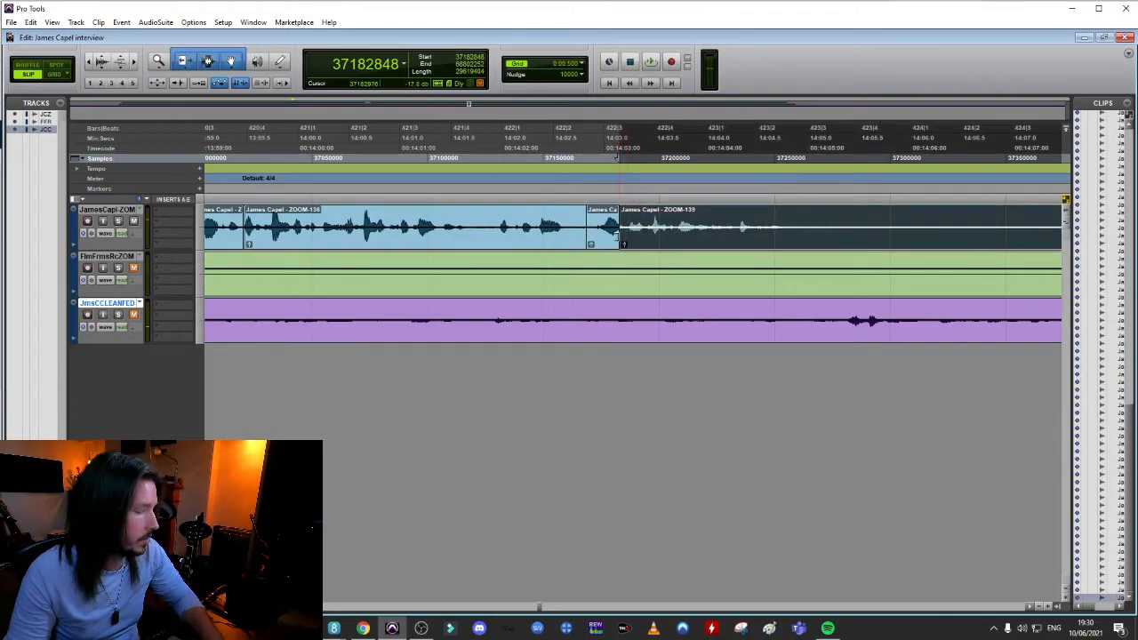
drag(597, 244, 569, 245)
click(367, 216)
key(space)
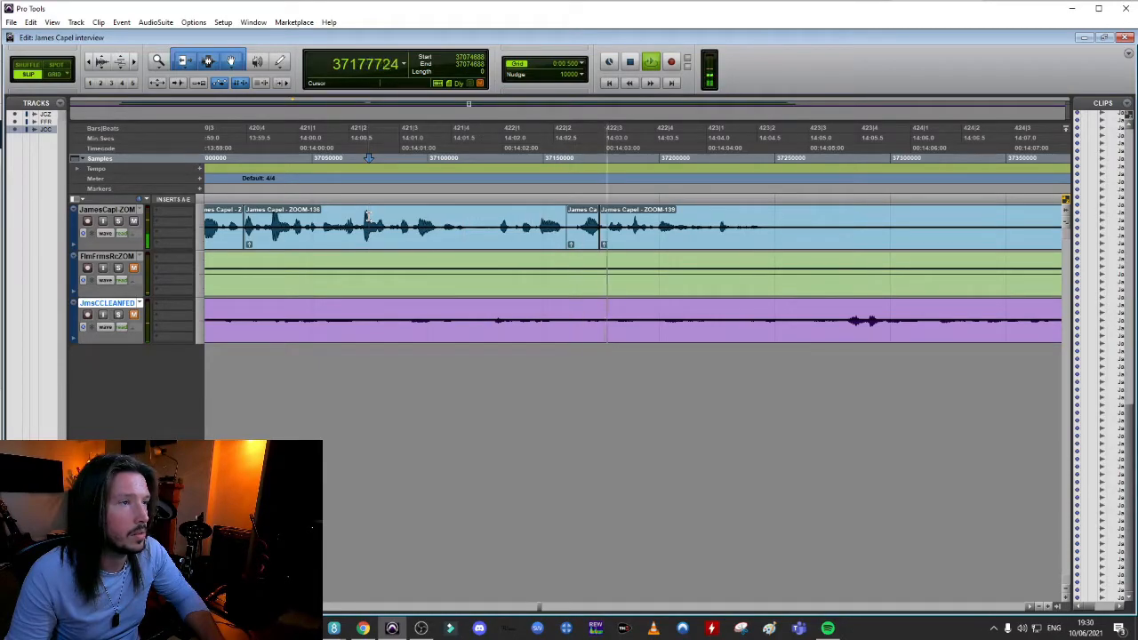
key(space)
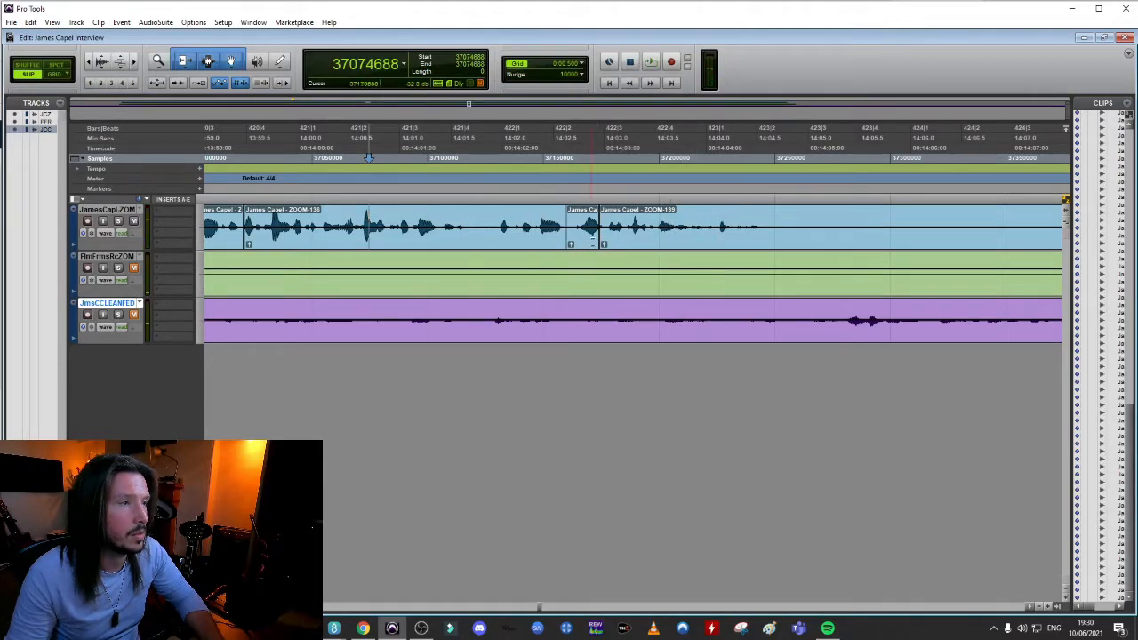
Pull the short ZOOM-138 clip and ZOOM-139 about 0.14 s earlier, crossfade the join before them and audition it
shift+click(583, 241)
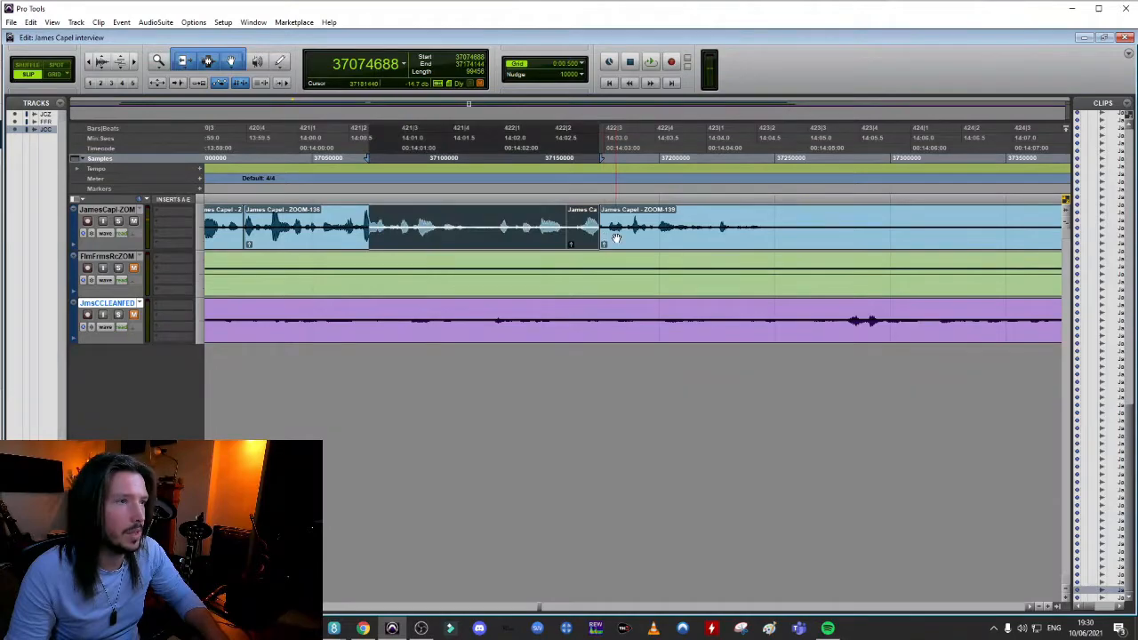
click(620, 238)
drag(586, 240, 566, 253)
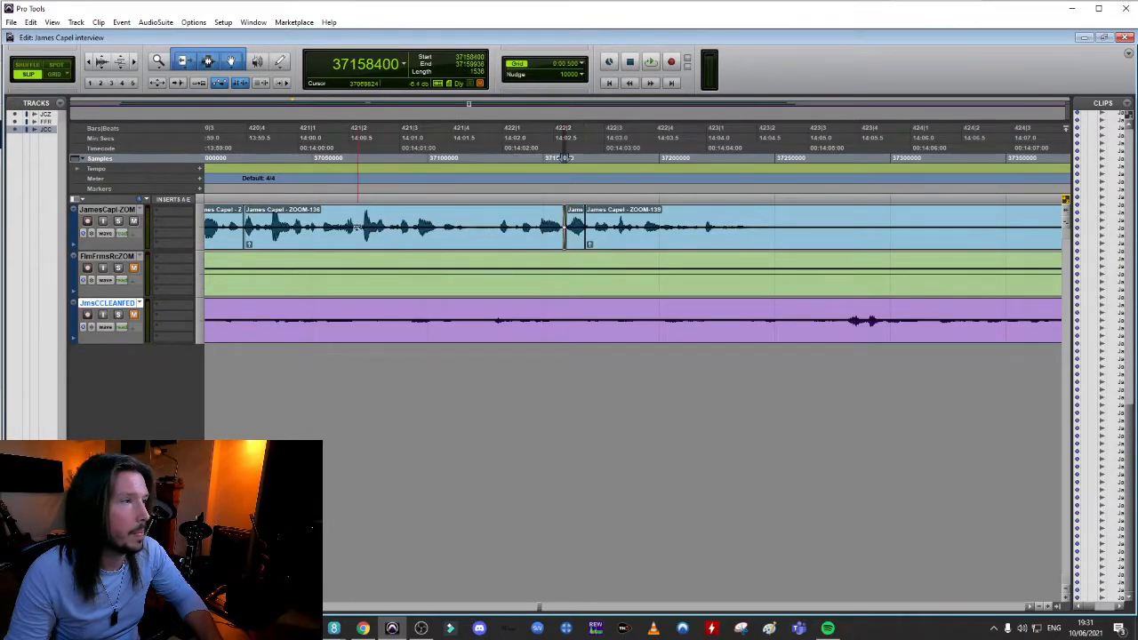
click(351, 226)
key(space)
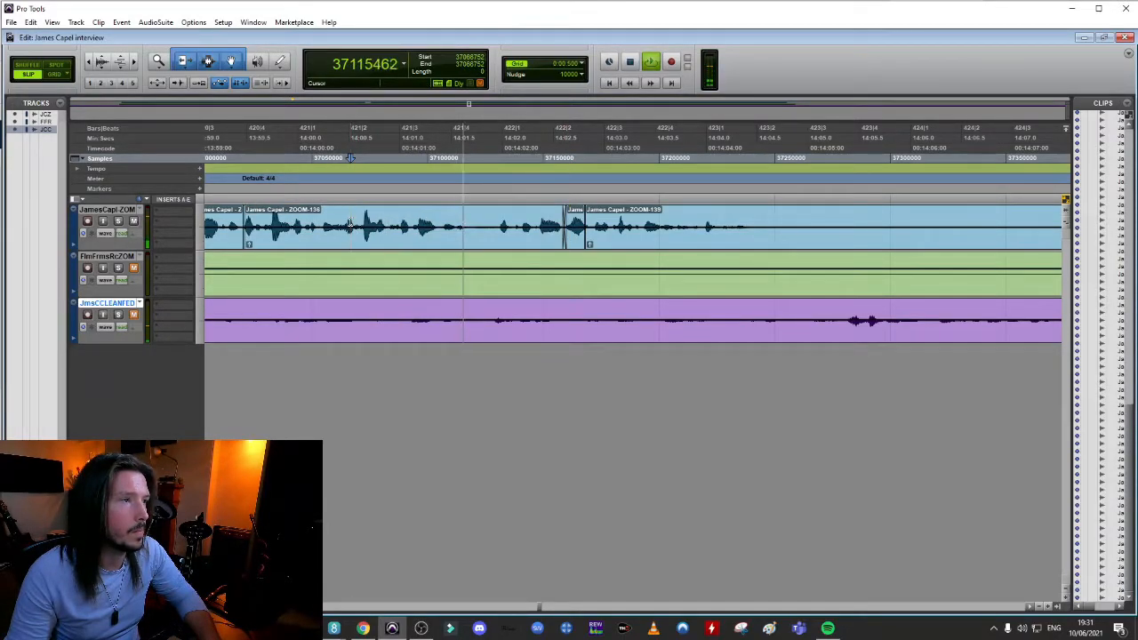
key(space)
Shift the short ZOOM-138 clip and ZOOM-139 about 0.12 s later, bridge the gap with a longer crossfade and audition it
click(627, 247)
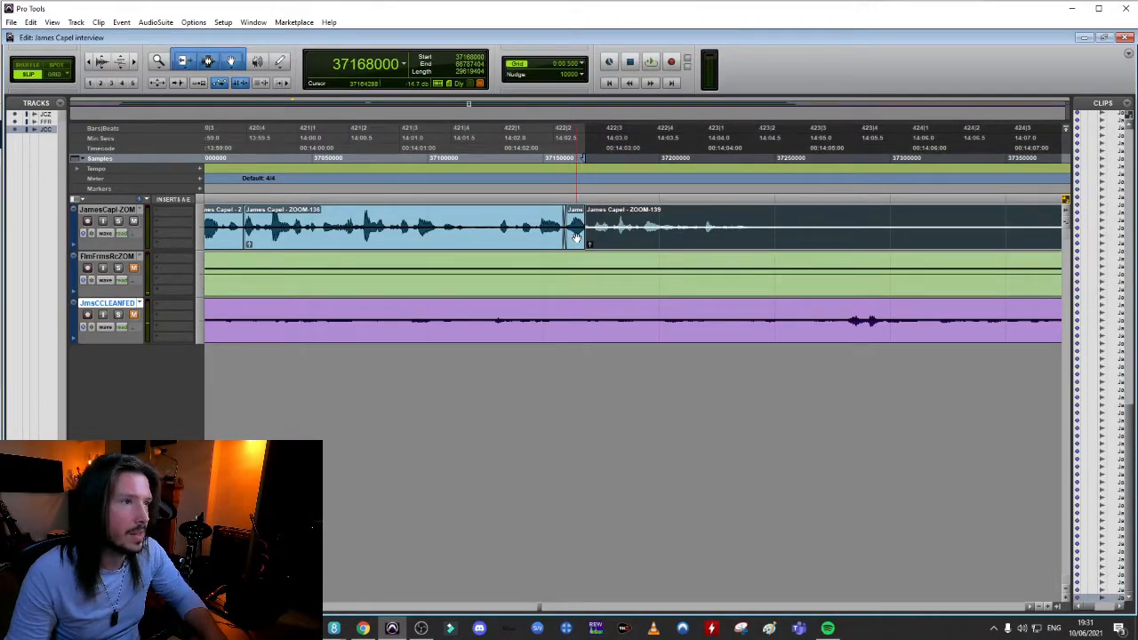
shift+click(576, 238)
drag(576, 237, 588, 237)
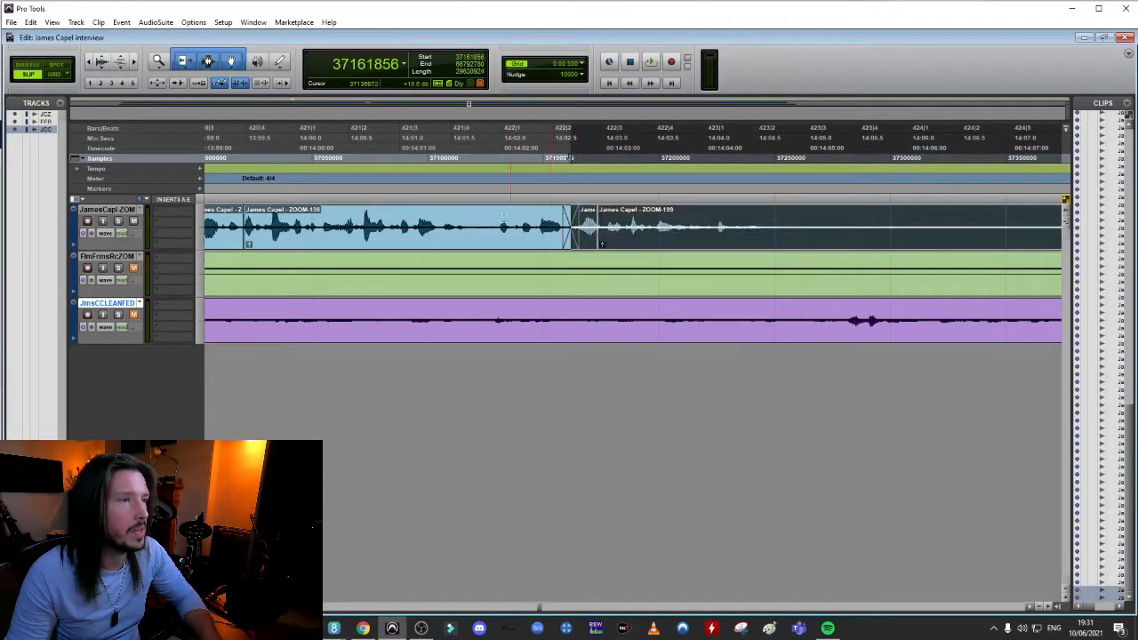
click(473, 213)
key(space)
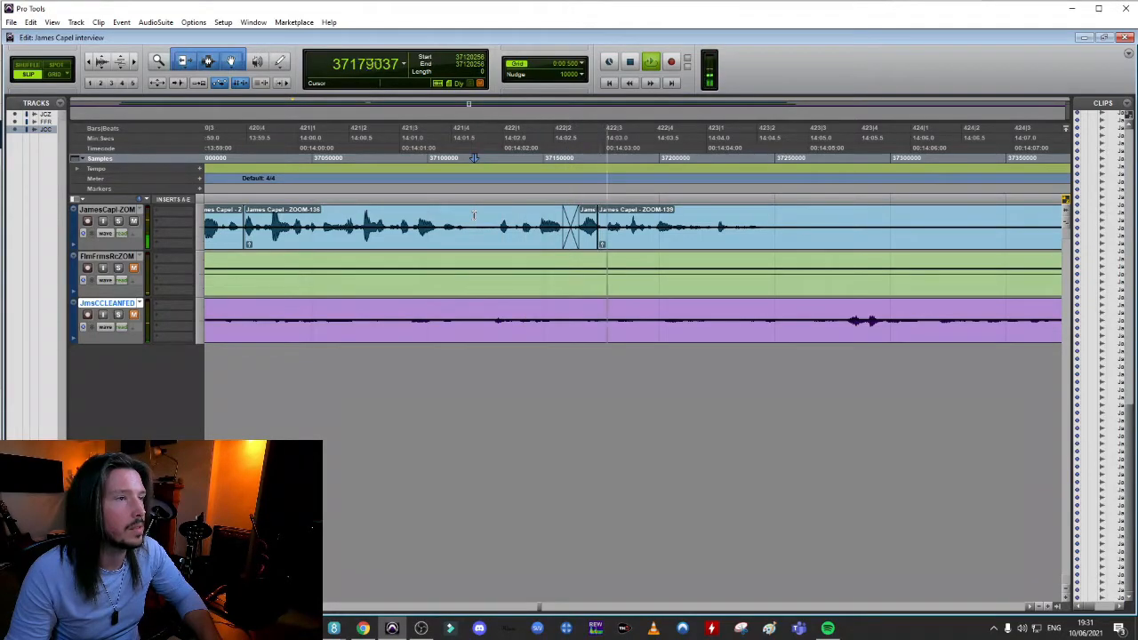
key(space)
Shift the short ZOOM-138 clip and ZOOM-139 a further 0.18 s or so later, lengthen the crossfade before them and audition it
click(626, 241)
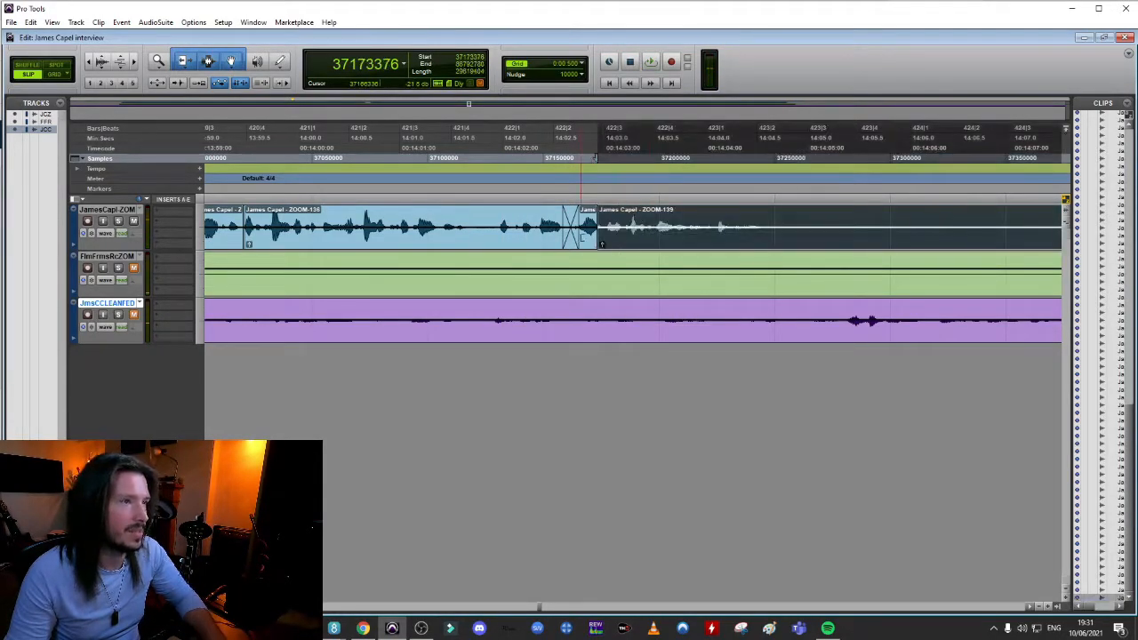
shift+click(589, 241)
drag(590, 241, 608, 242)
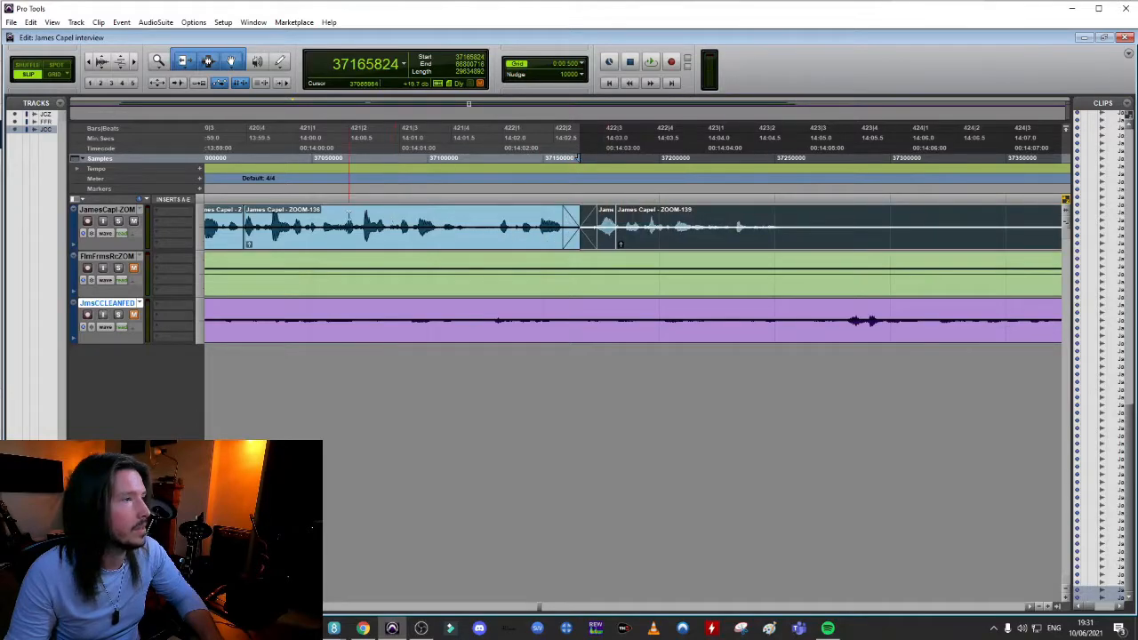
click(350, 213)
key(space)
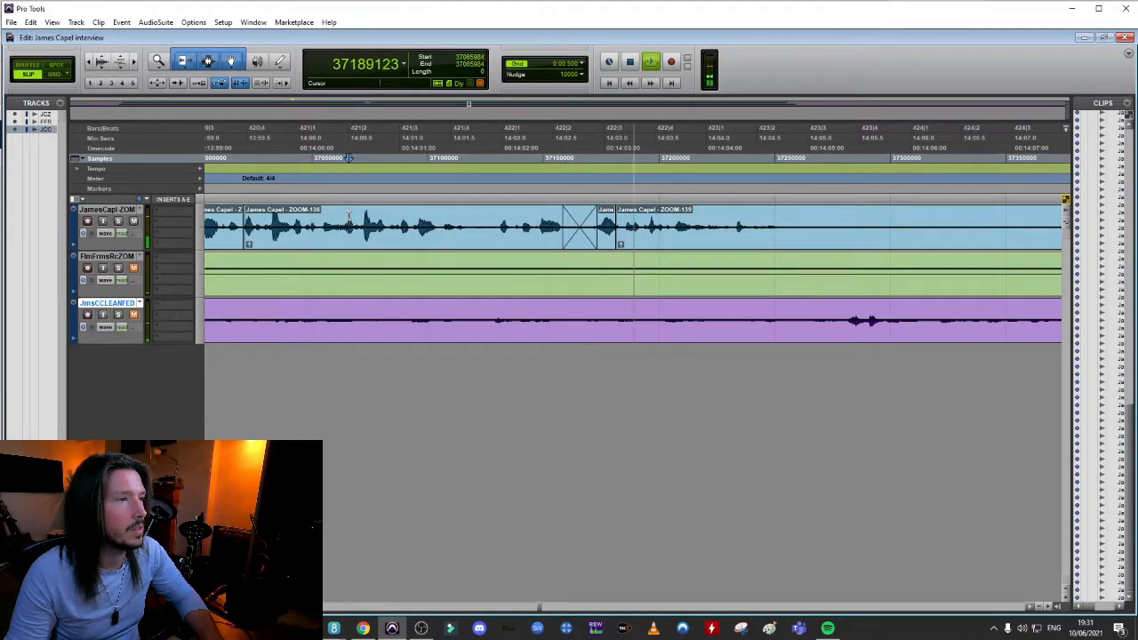
key(space)
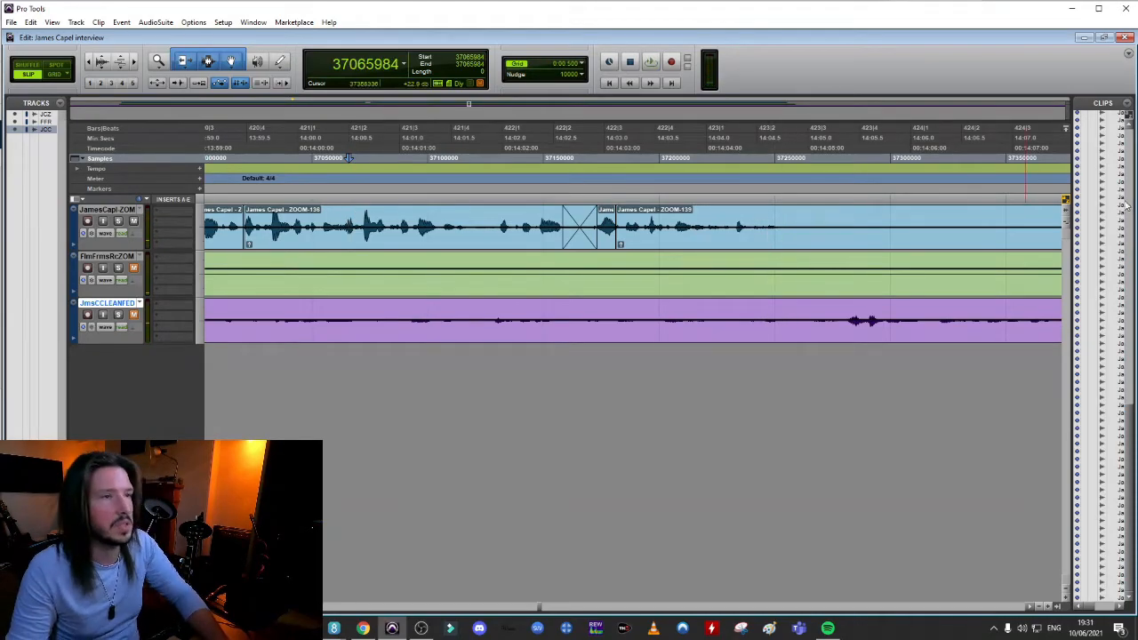
key(ctrl+bracketleft)
key(ctrl+bracketleft)
key(ctrl+bracketleft)
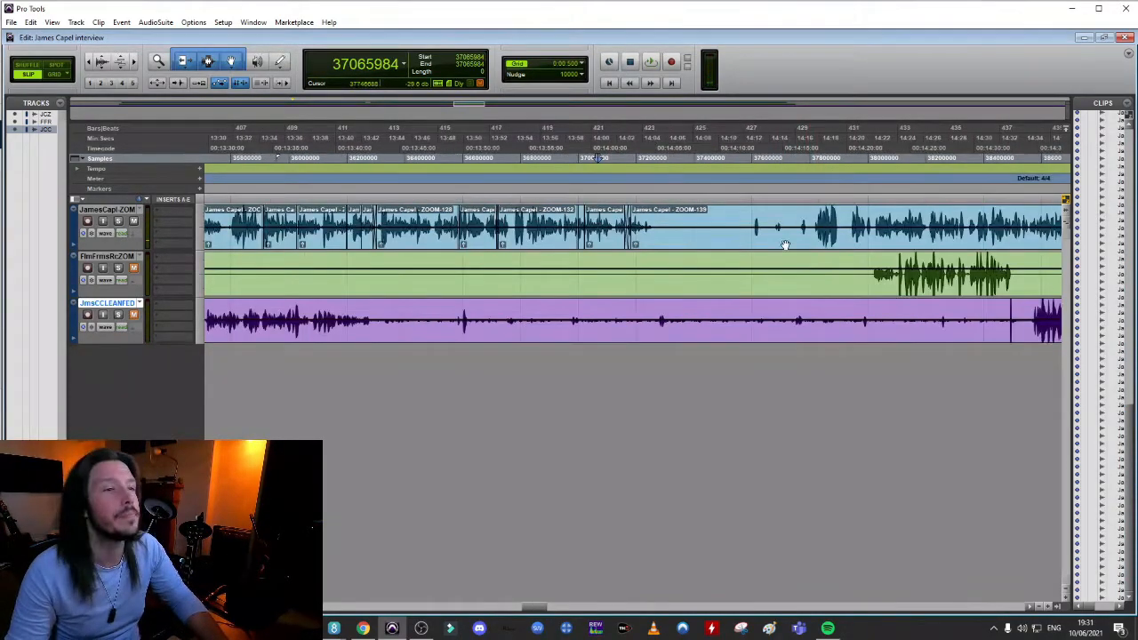
Audition the isolated sound in the long pause of the ZOOM-139 clip, around 14:13 on the interviewee's track
click(754, 214)
key(ctrl+bracketright)
key(ctrl+bracketright)
key(ctrl+bracketright)
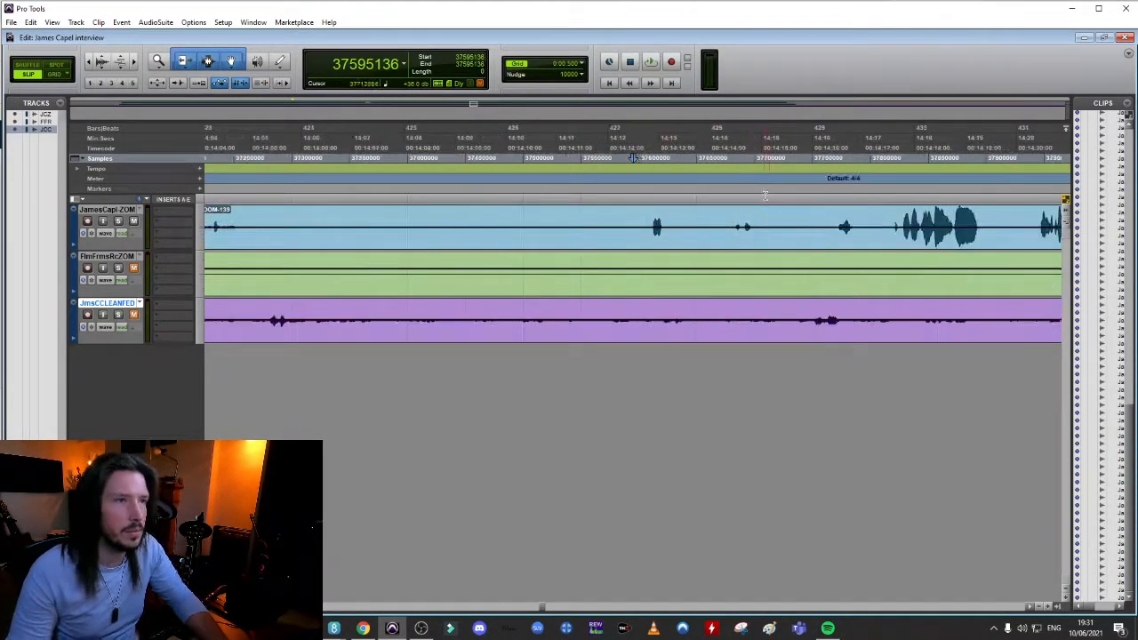
key(space)
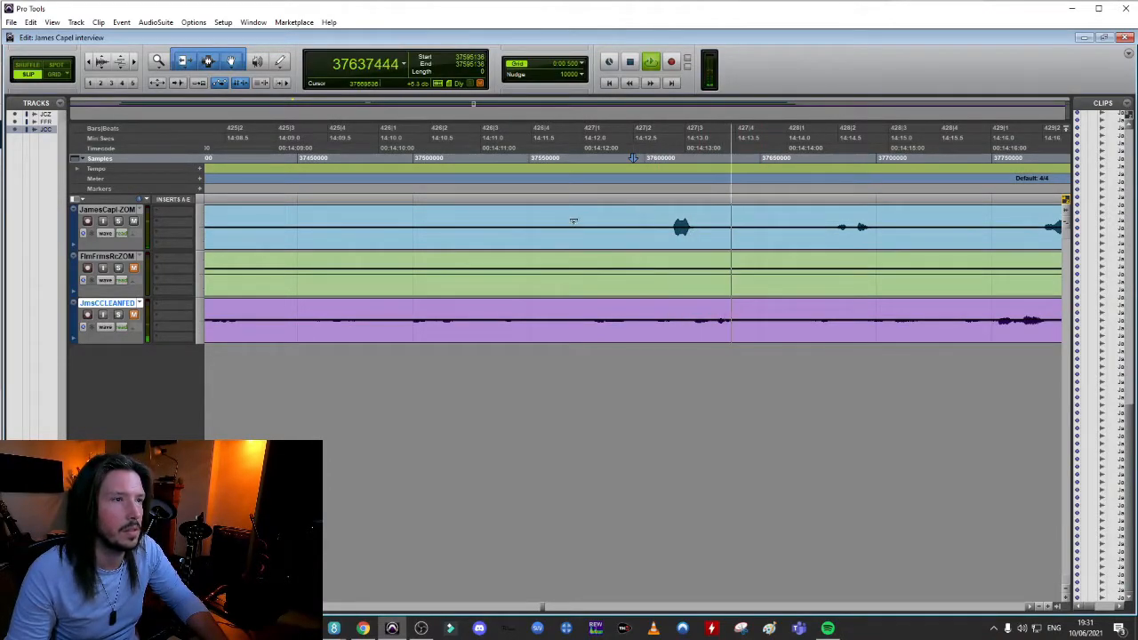
key(space)
key(space)
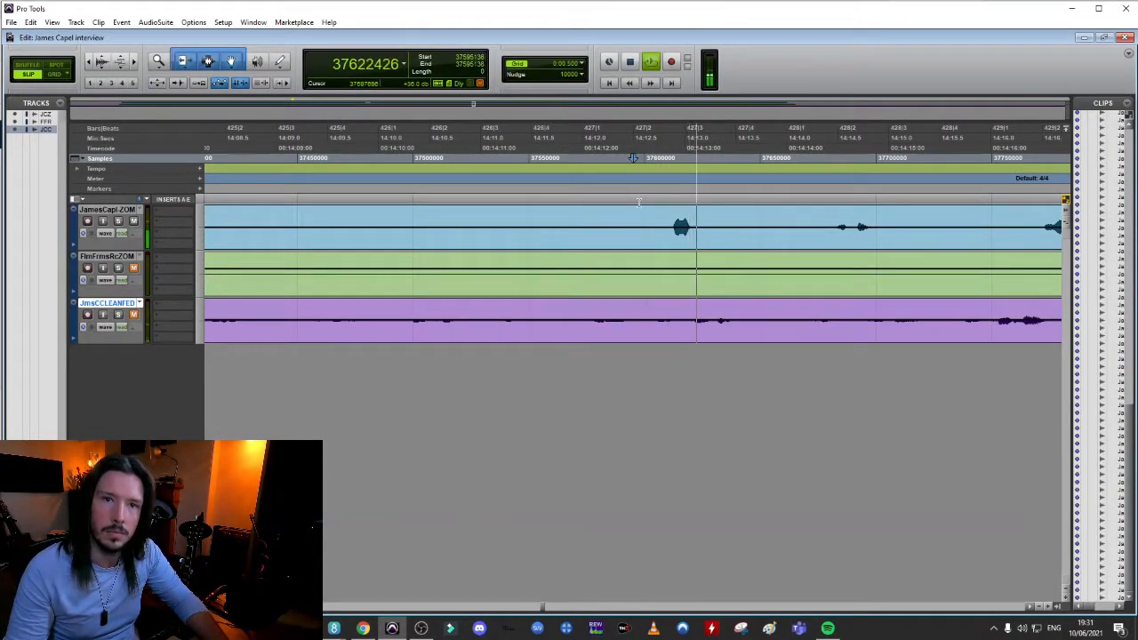
key(space)
drag(697, 227, 609, 233)
click(650, 61)
key(space)
drag(666, 227, 707, 228)
click(653, 62)
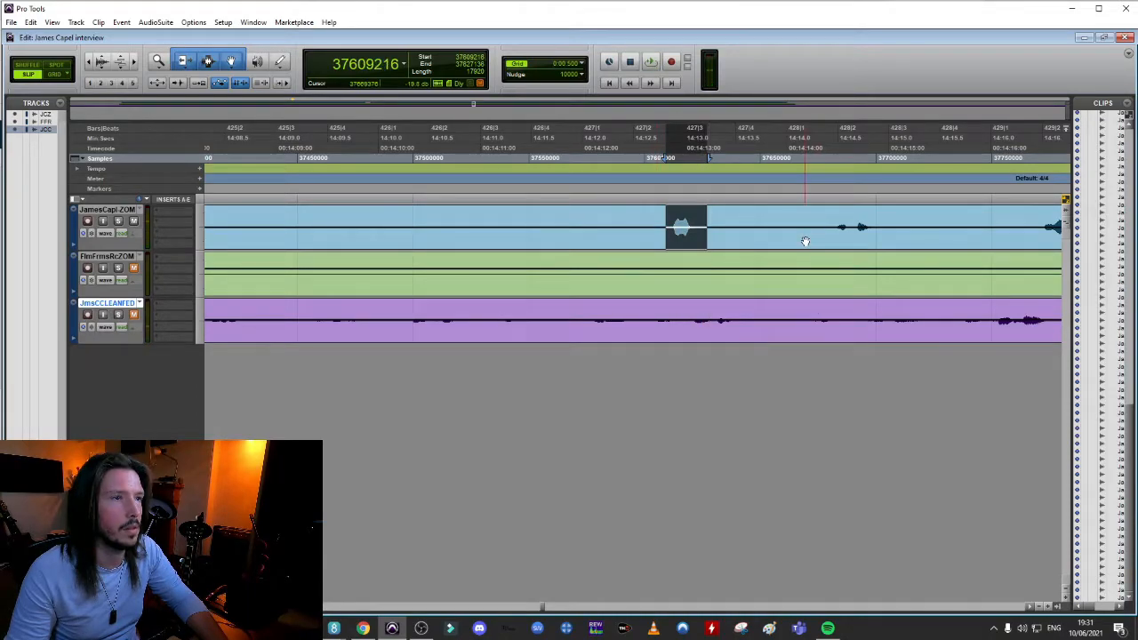
click(801, 214)
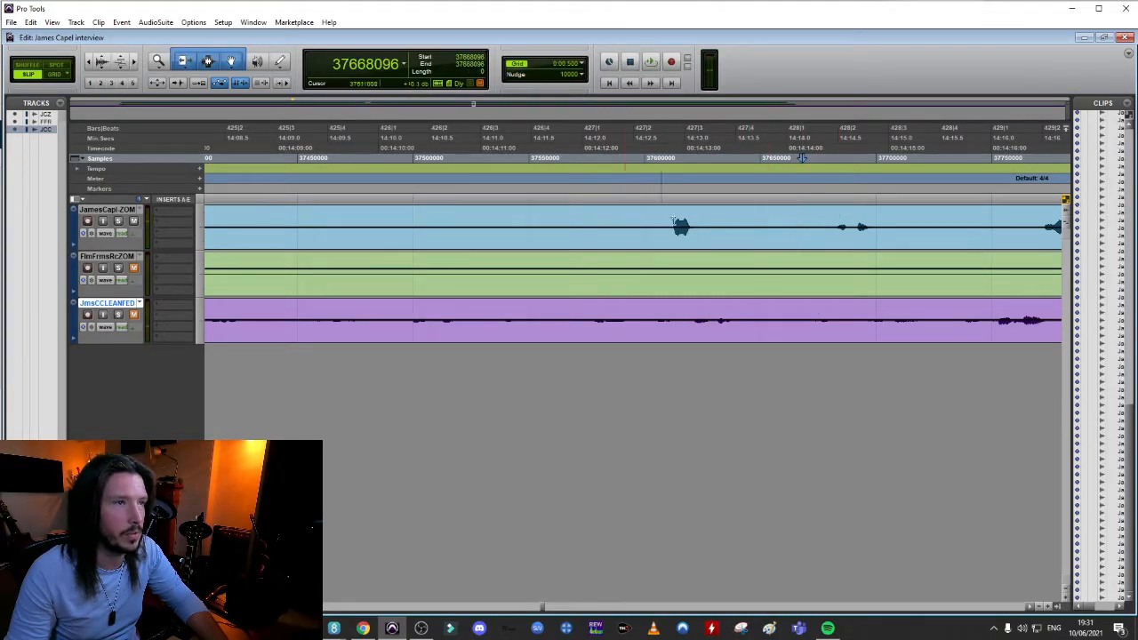
drag(662, 211, 703, 229)
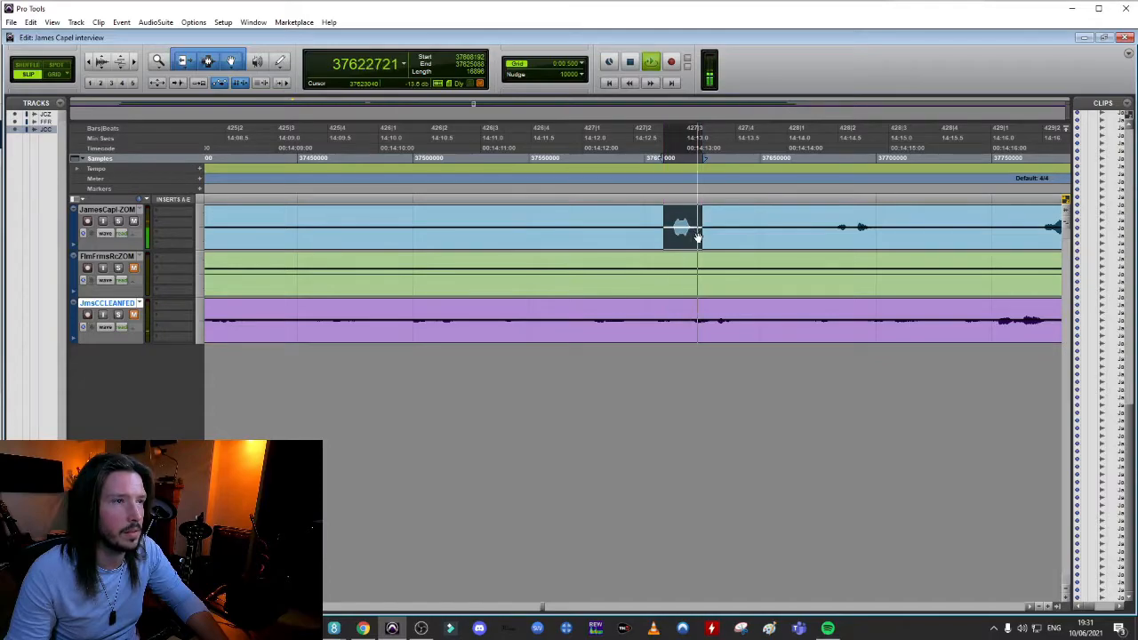
Play back the quiet sounds around 14:14.5 in the ZOOM-139 pause and compare them with the isolated sound before them
click(830, 217)
key(space)
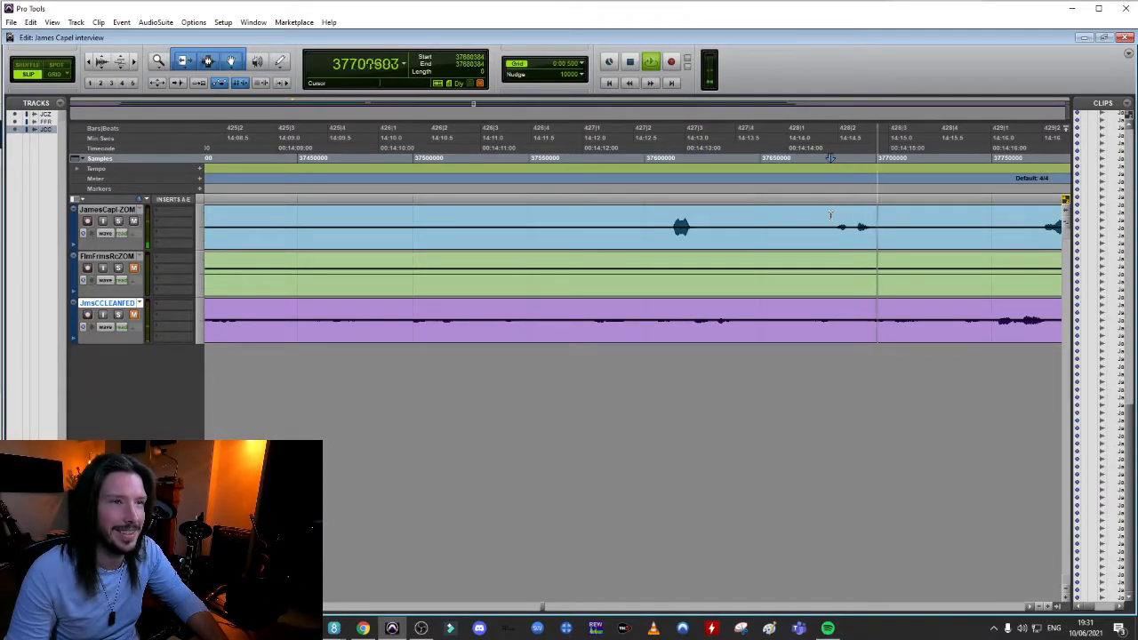
key(space)
click(671, 217)
key(space)
key(space)
key(space)
key(space)
click(813, 212)
key(space)
Audition ZOOM-139 from the small sound near 14:16 through the following speech to where the second speaker enters around 14:22
key(space)
key(r)
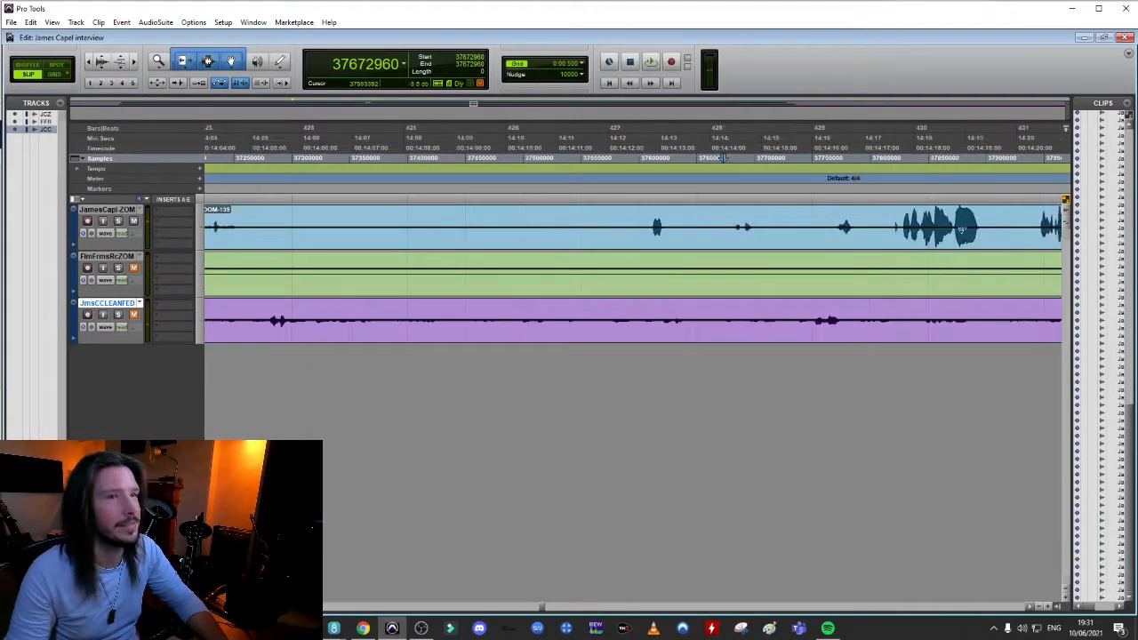
key(space)
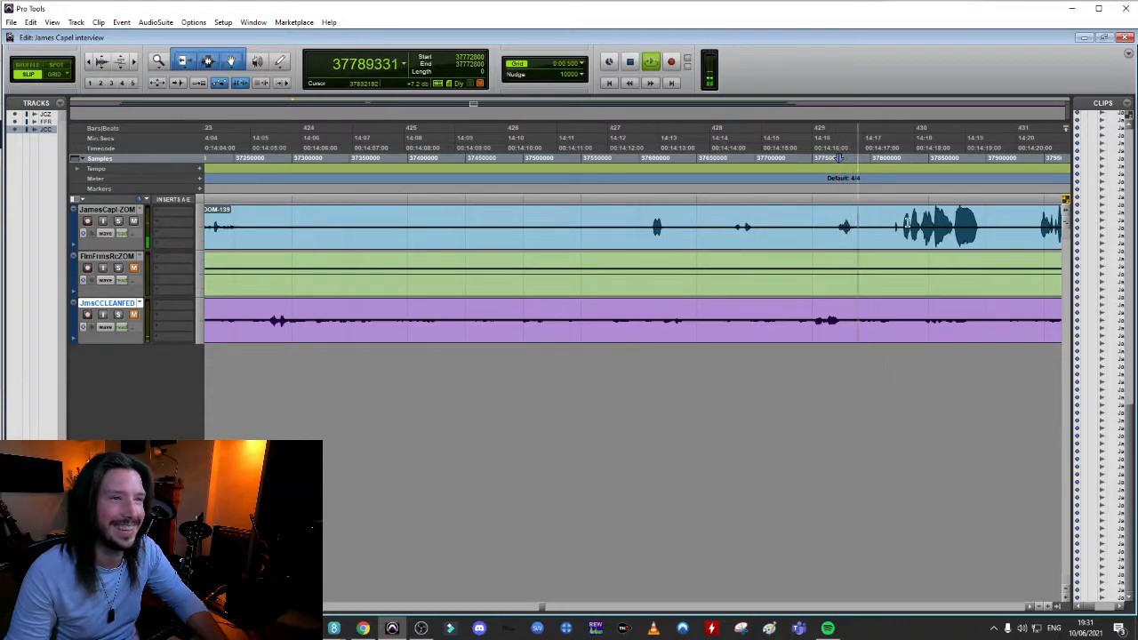
key(space)
click(828, 217)
key(space)
key(space)
key(space)
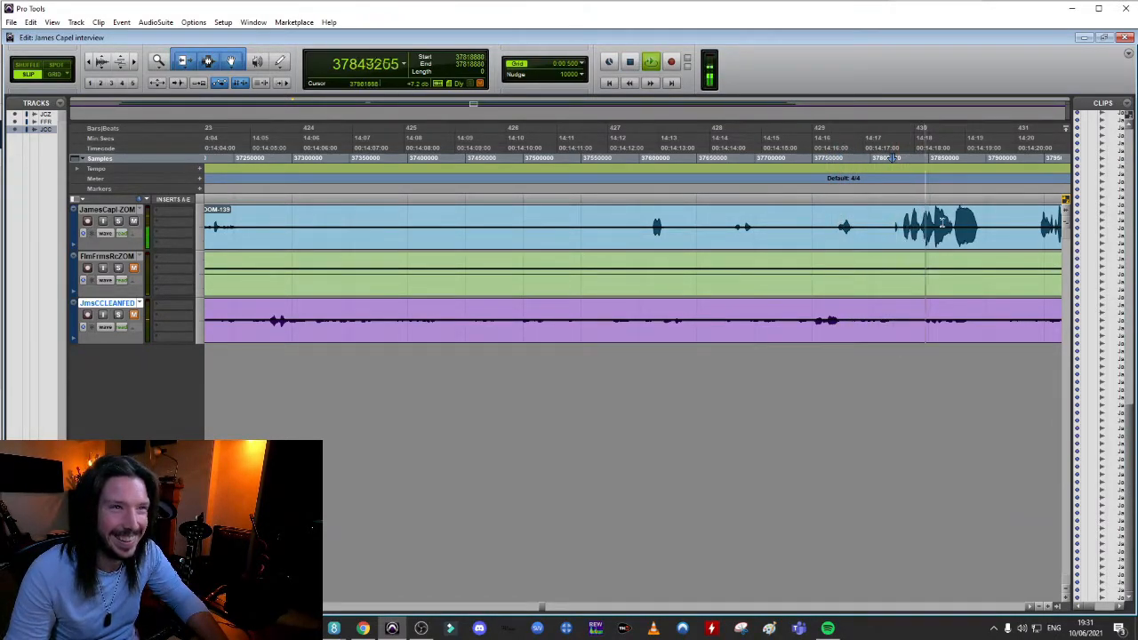
key(ctrl+[)
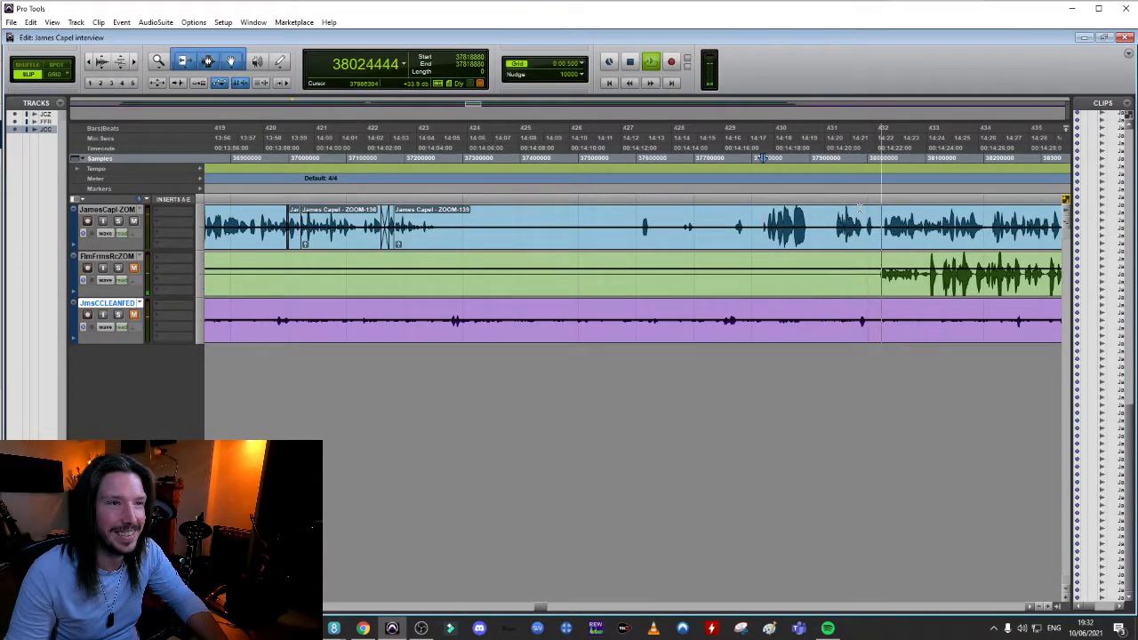
key(space)
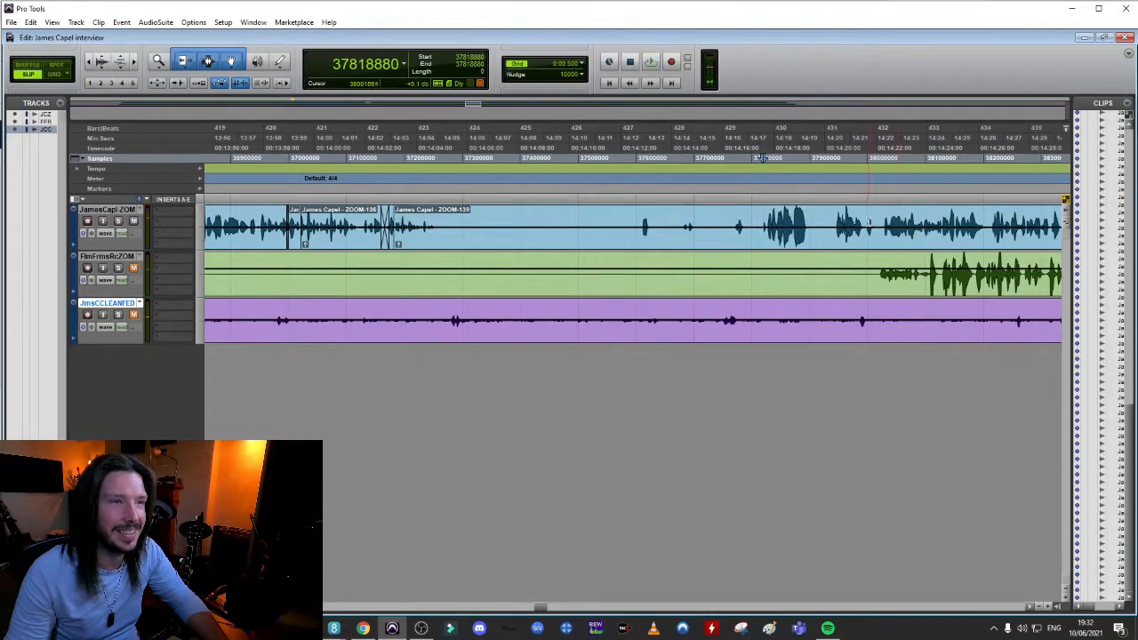
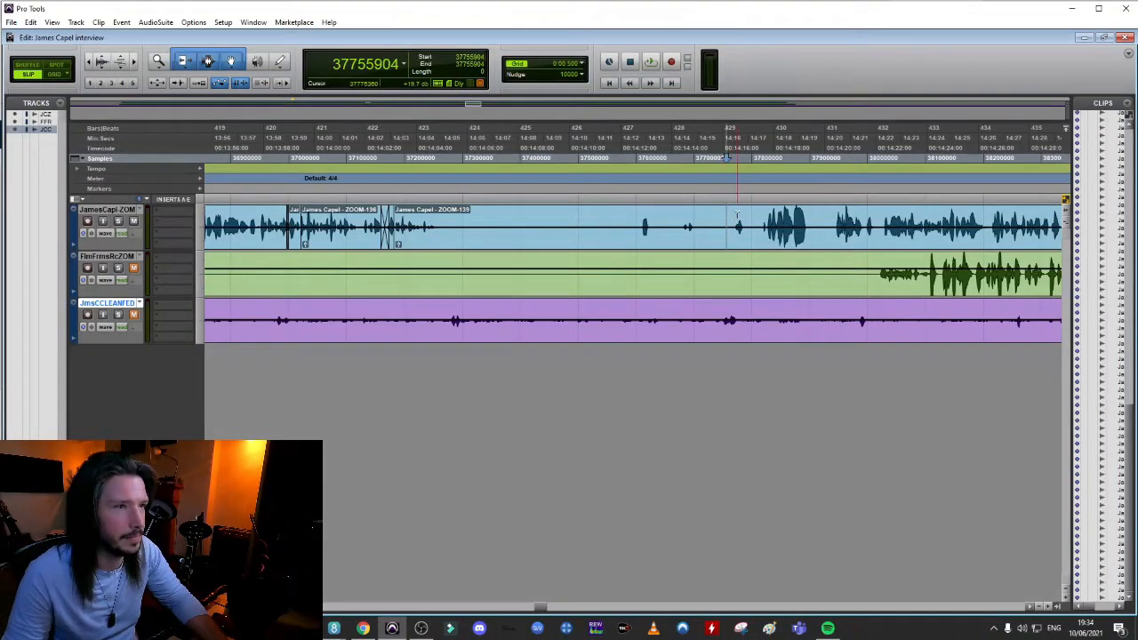
Replay the small sound near 14:16 in ZOOM-139 and the speech after it up to about 14:22
key(space)
key(space)
key(space)
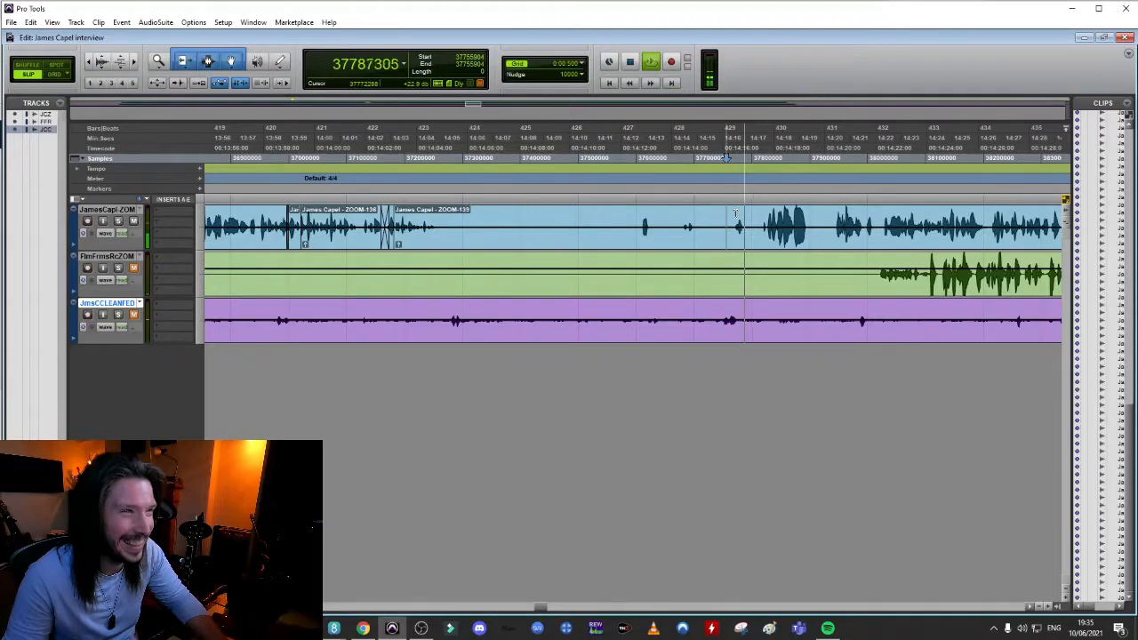
key(space)
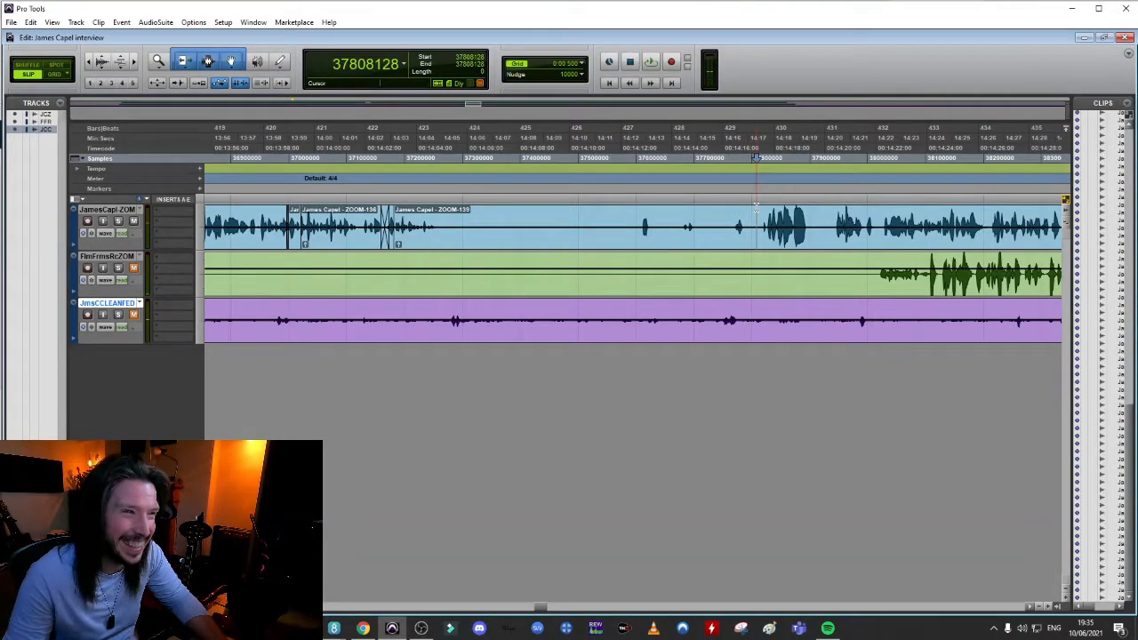
key(space)
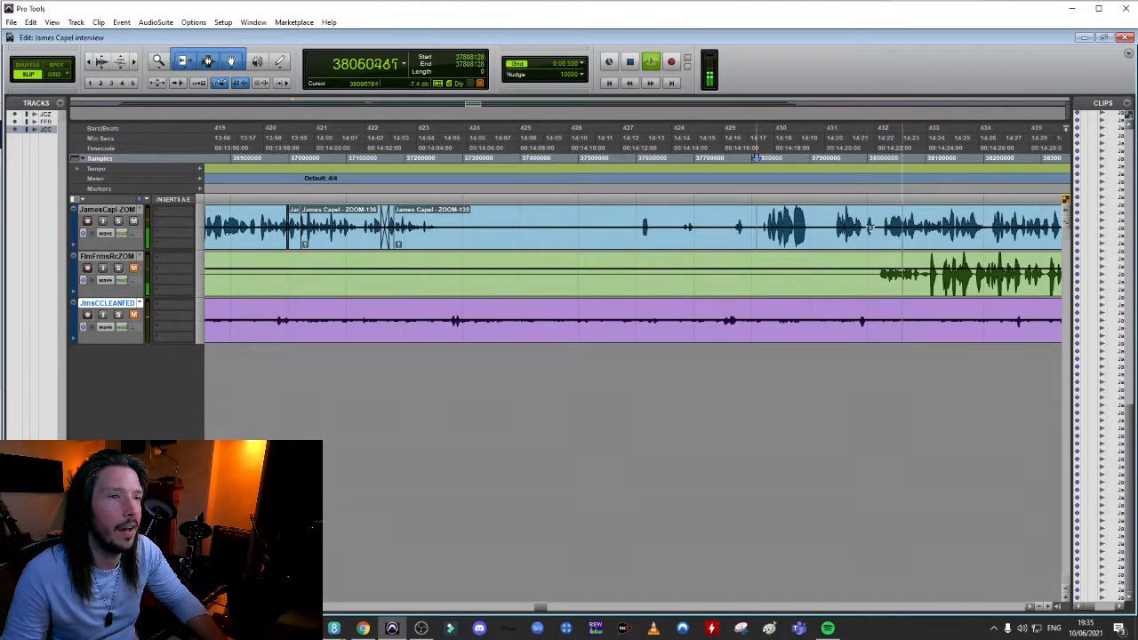
key(space)
Pull the speech after the pause at 14:19 earlier to start at about 14:19.4 and audition it from 14:17.5
click(847, 216)
key(ctrl+])
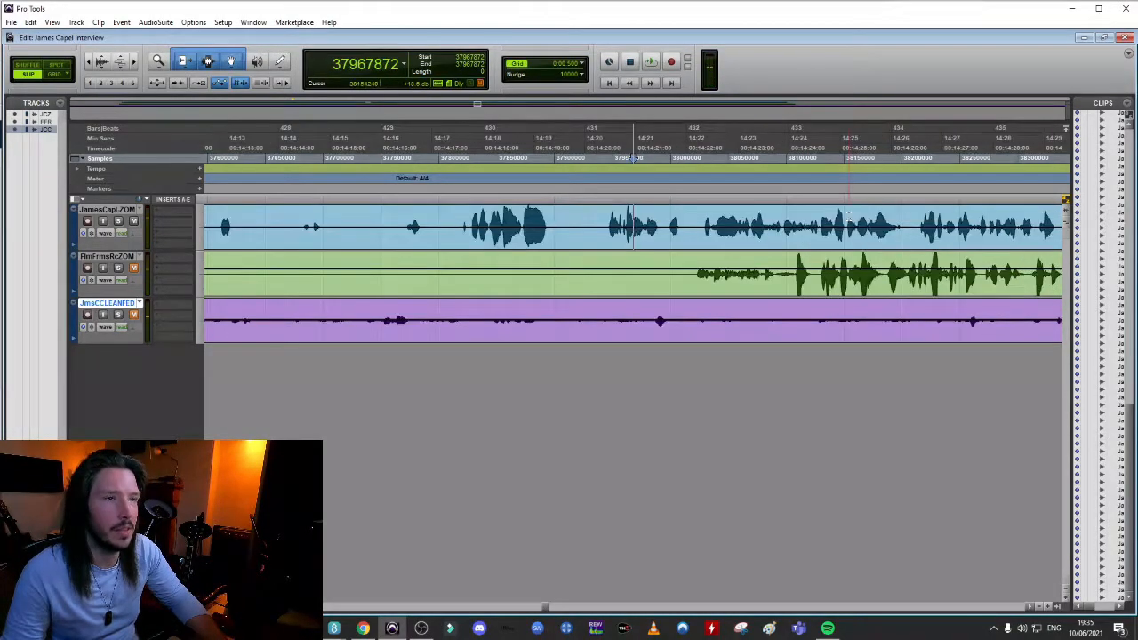
key(ctrl+])
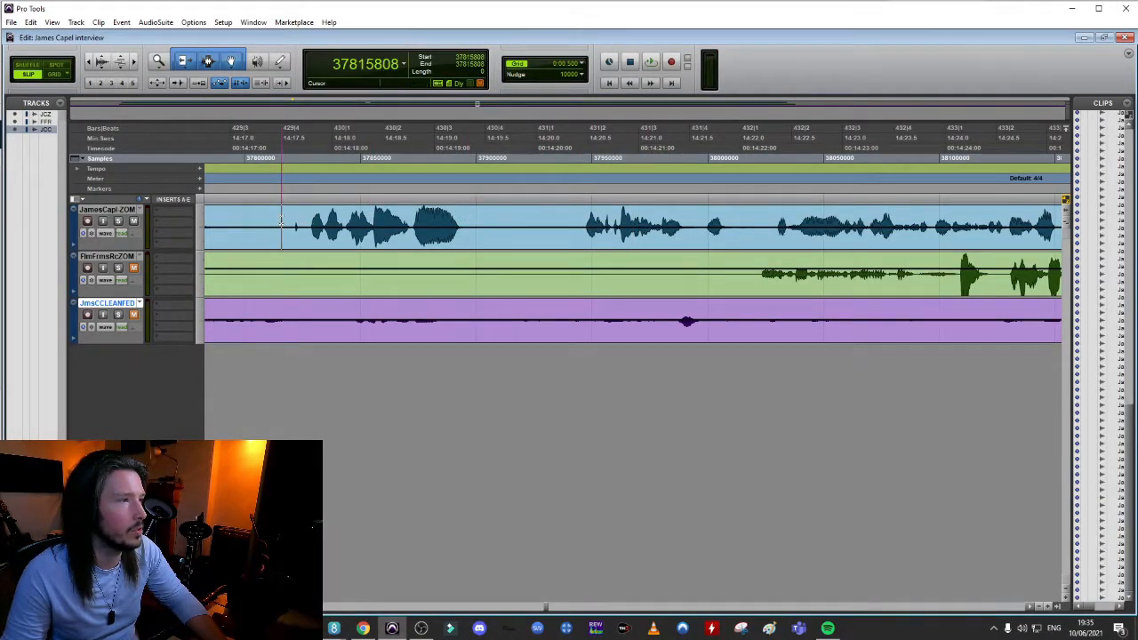
key(space)
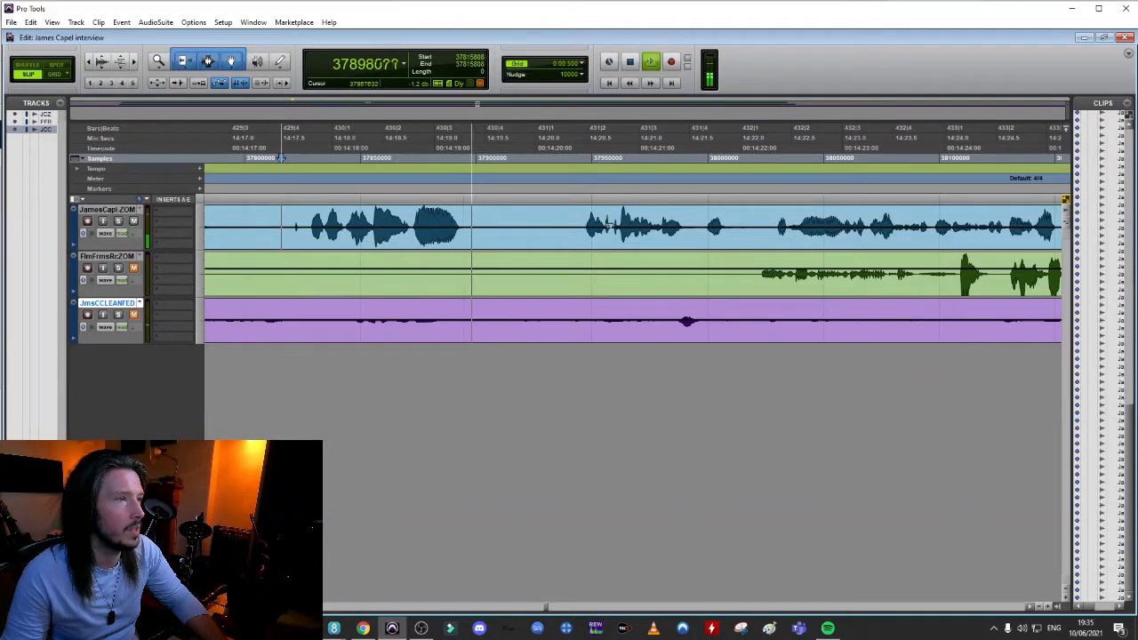
key(space)
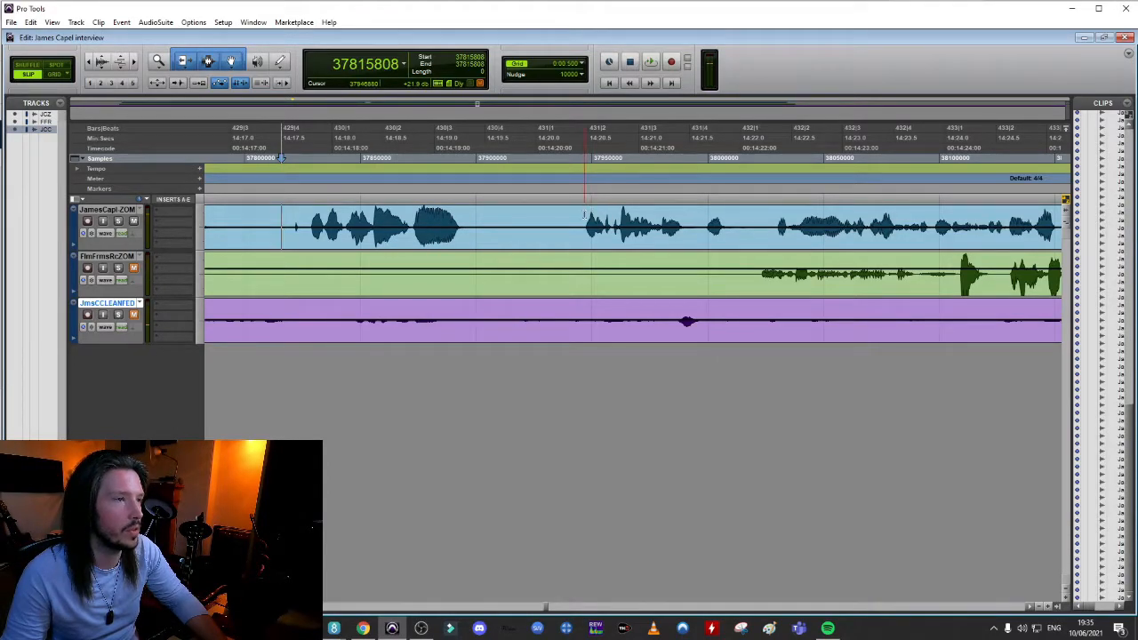
drag(587, 222, 476, 222)
click(292, 223)
key(space)
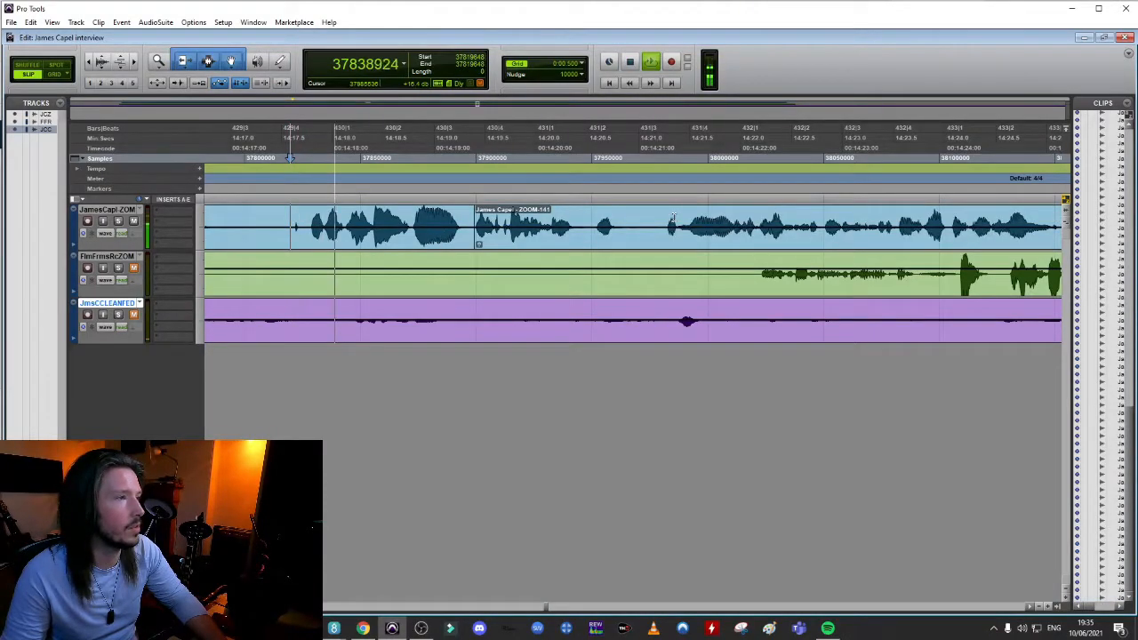
key(space)
Crossfade the join before ZOOM-141 at about 14:19.4 and audition it from the preceding speech
drag(474, 249, 479, 250)
click(443, 228)
key(space)
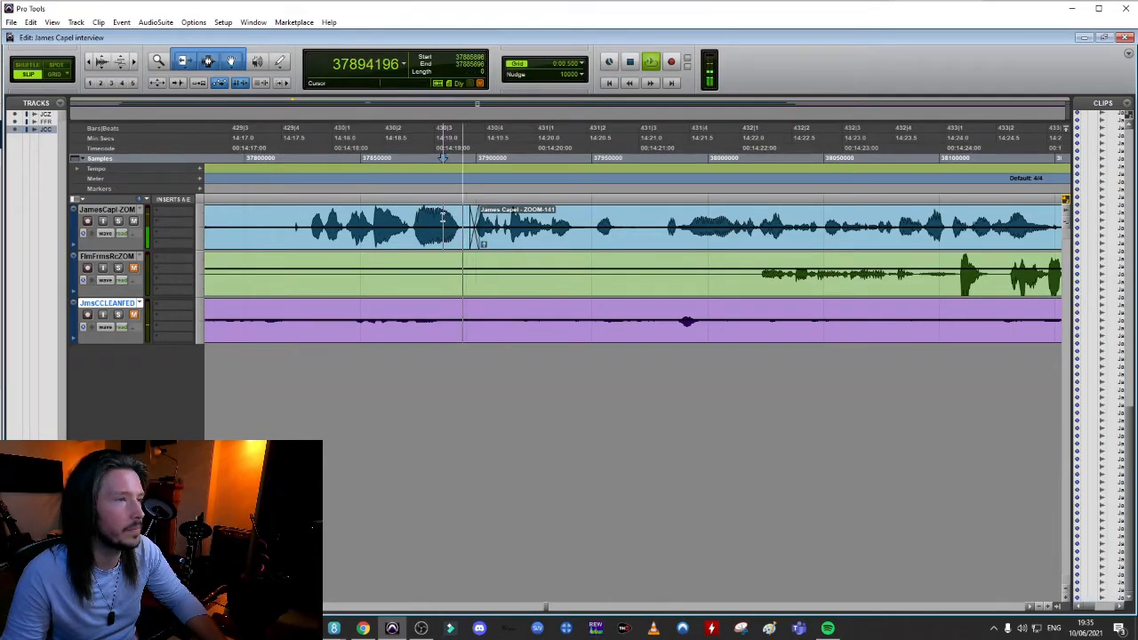
key(space)
click(386, 157)
key(space)
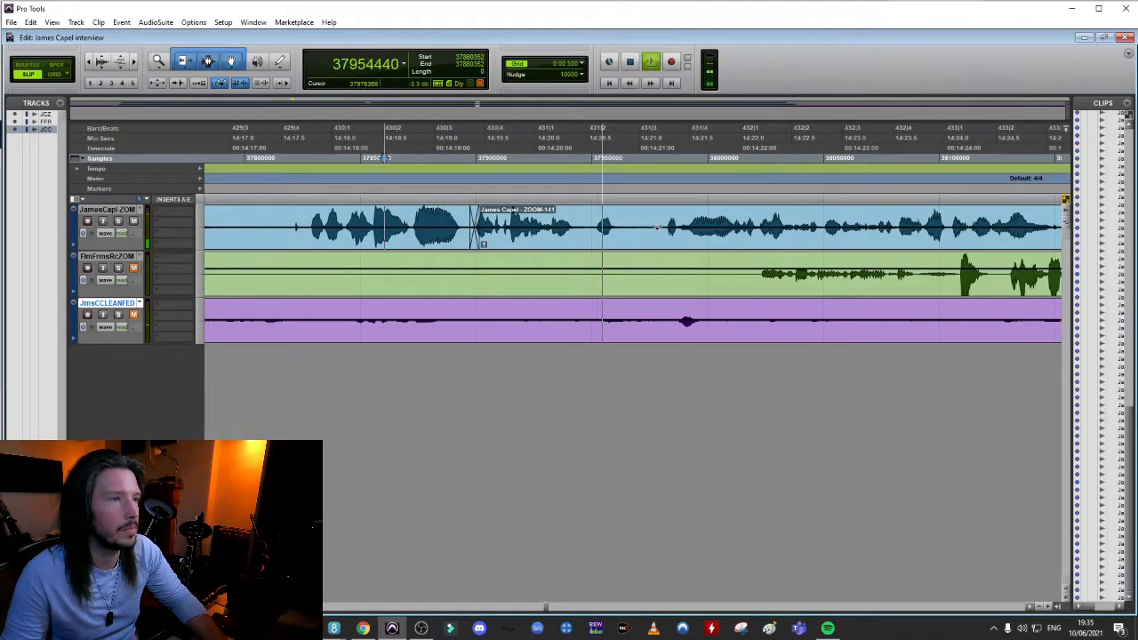
Separate ZOOM-141 at about 14:21.3, pull the later part earlier to about 14:20.1 with a short crossfade and audition it
key(space)
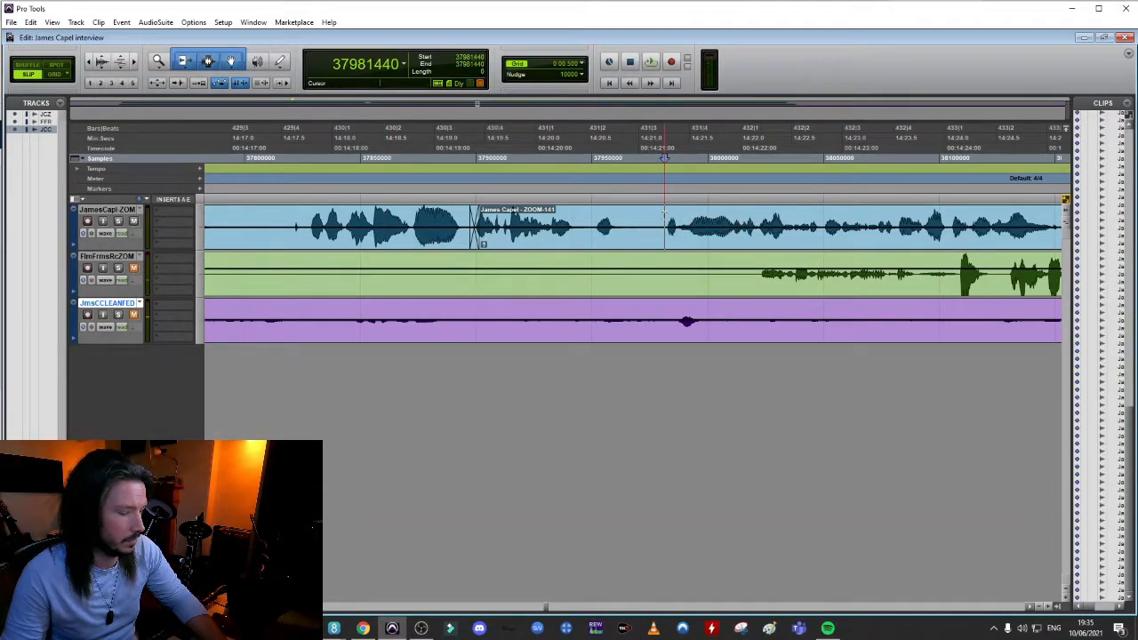
key(ctrl+e)
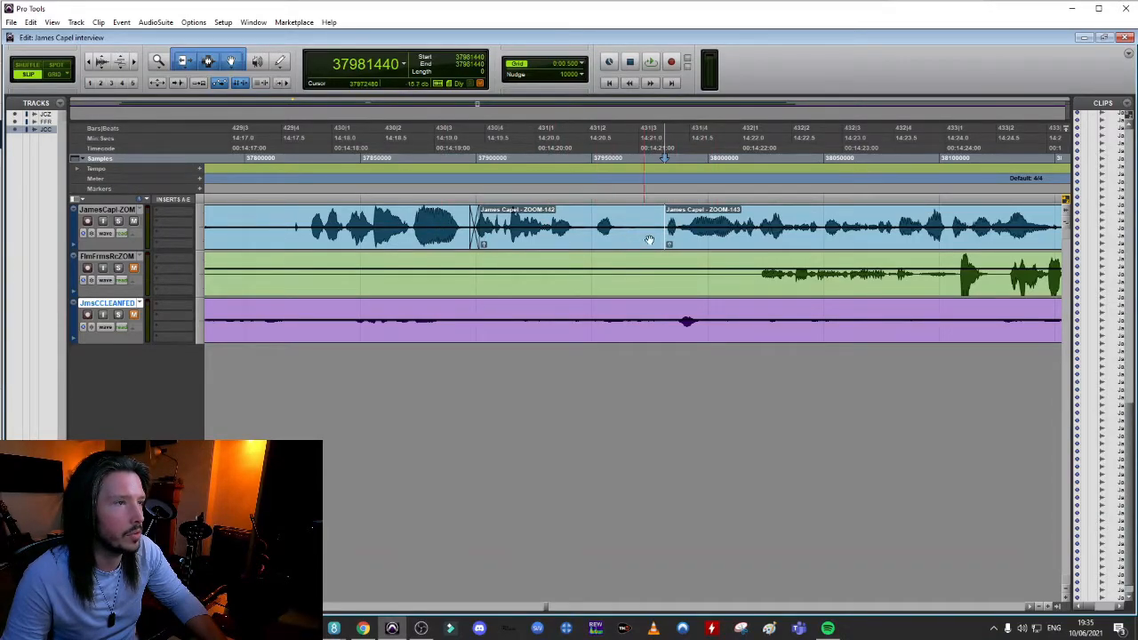
drag(689, 243, 549, 248)
click(353, 218)
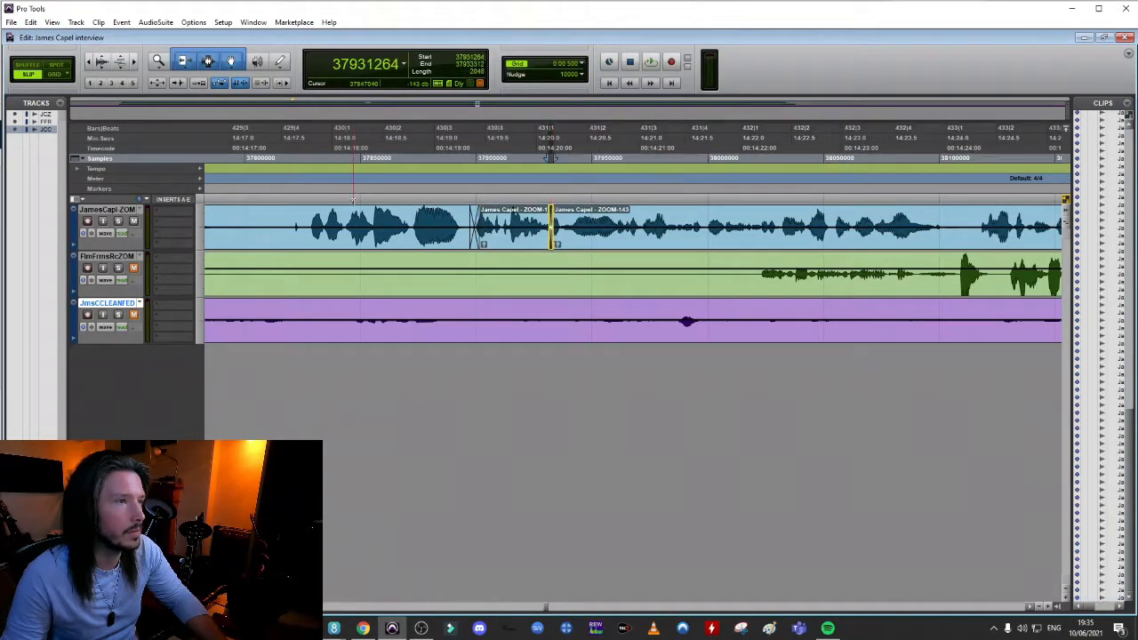
key(space)
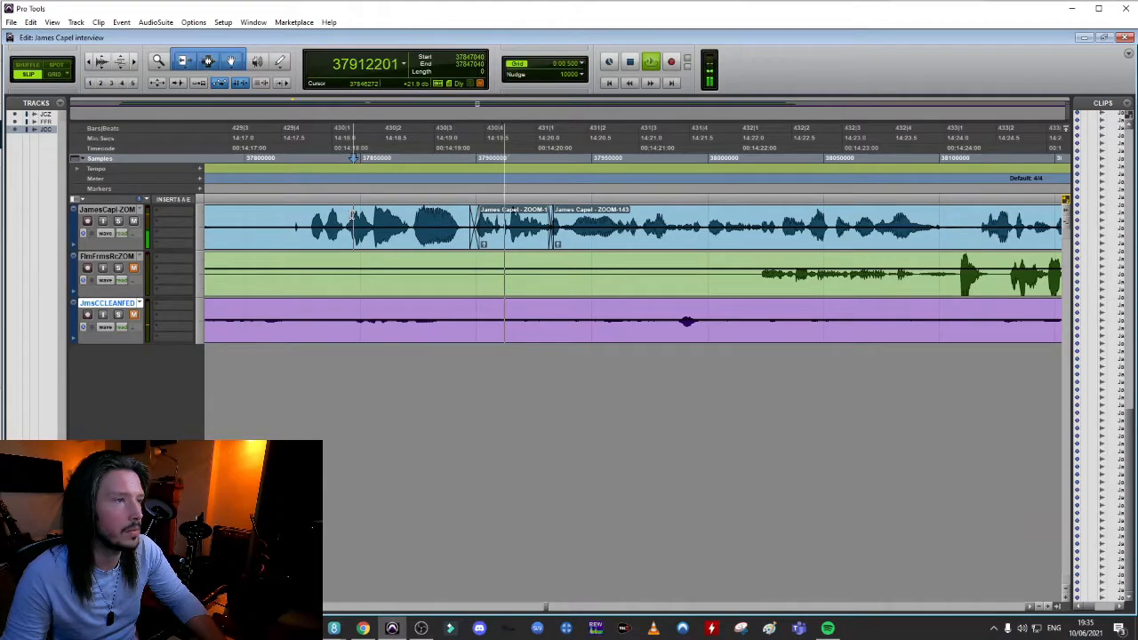
key(space)
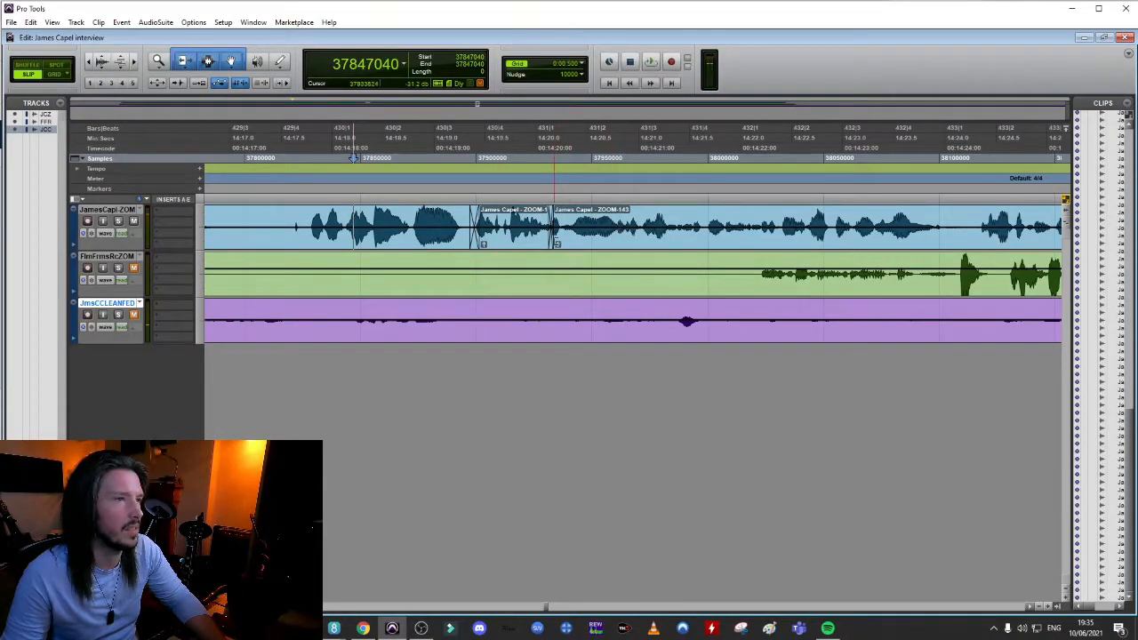
Shift ZOOM-143 later to about 14:20.5, extend the end of ZOOM-142 to meet it, crossfade the join and audition it
click(549, 158)
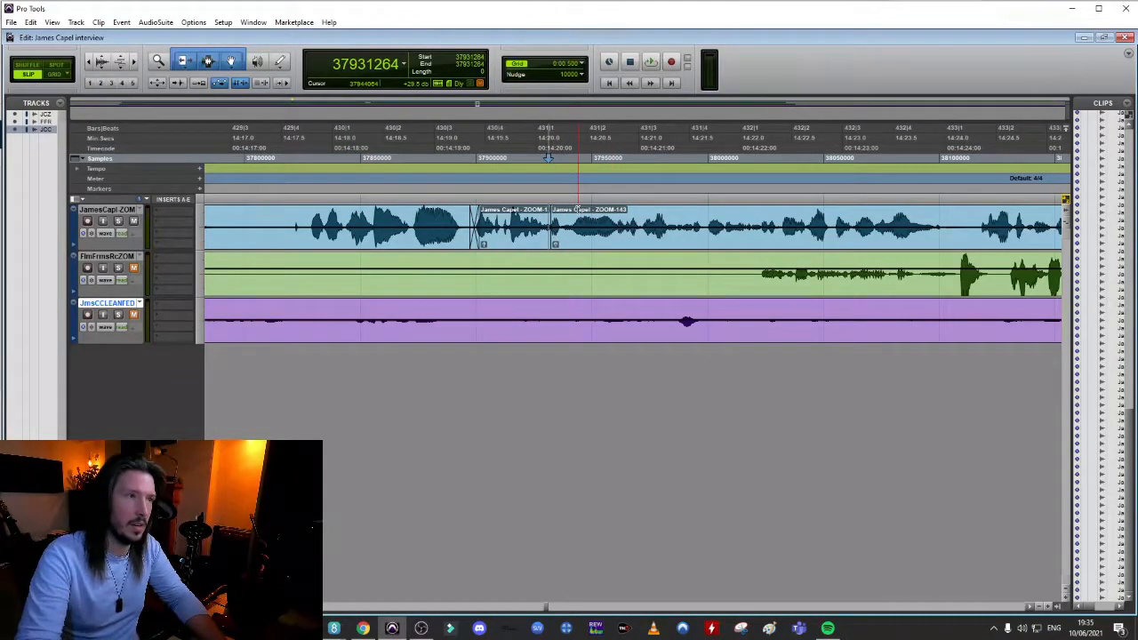
drag(597, 235, 678, 236)
drag(545, 228, 617, 251)
drag(684, 244, 593, 248)
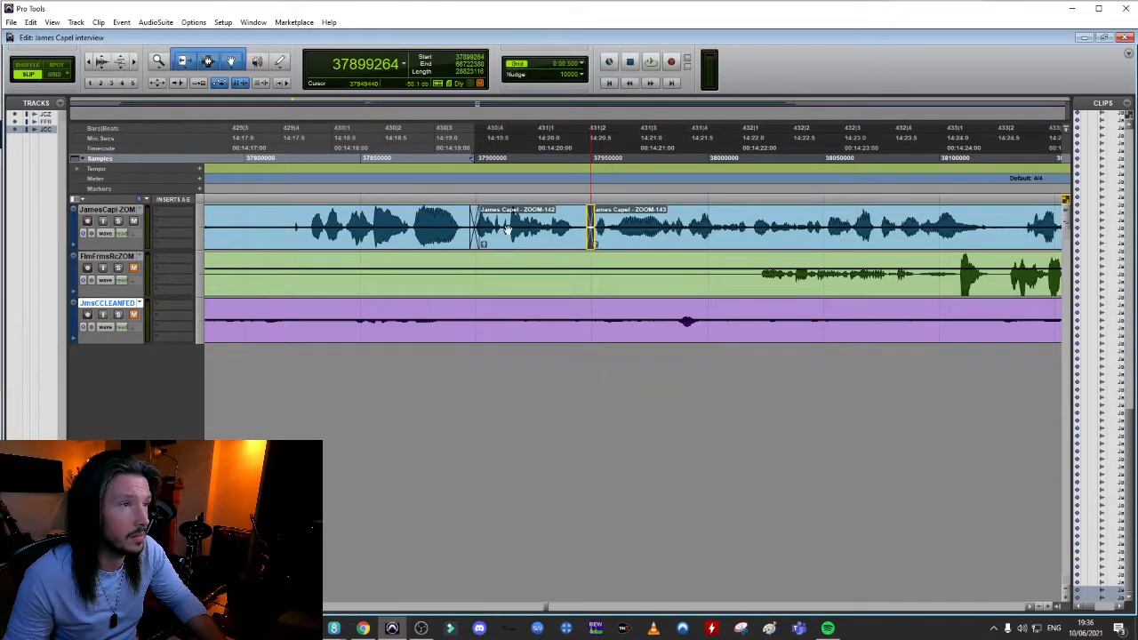
click(436, 227)
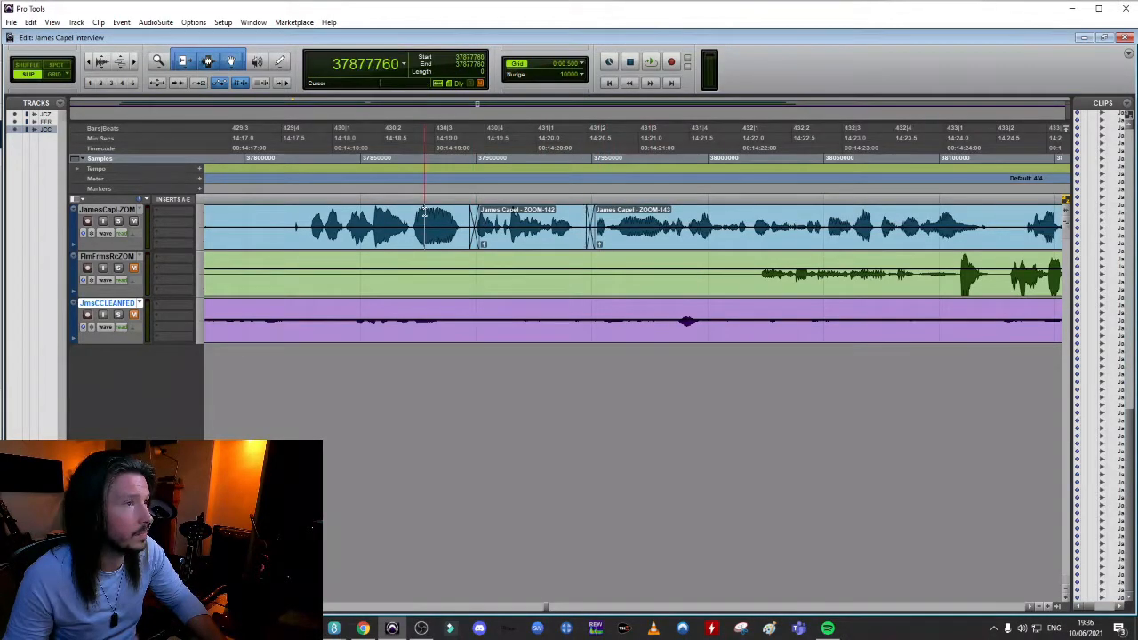
key(space)
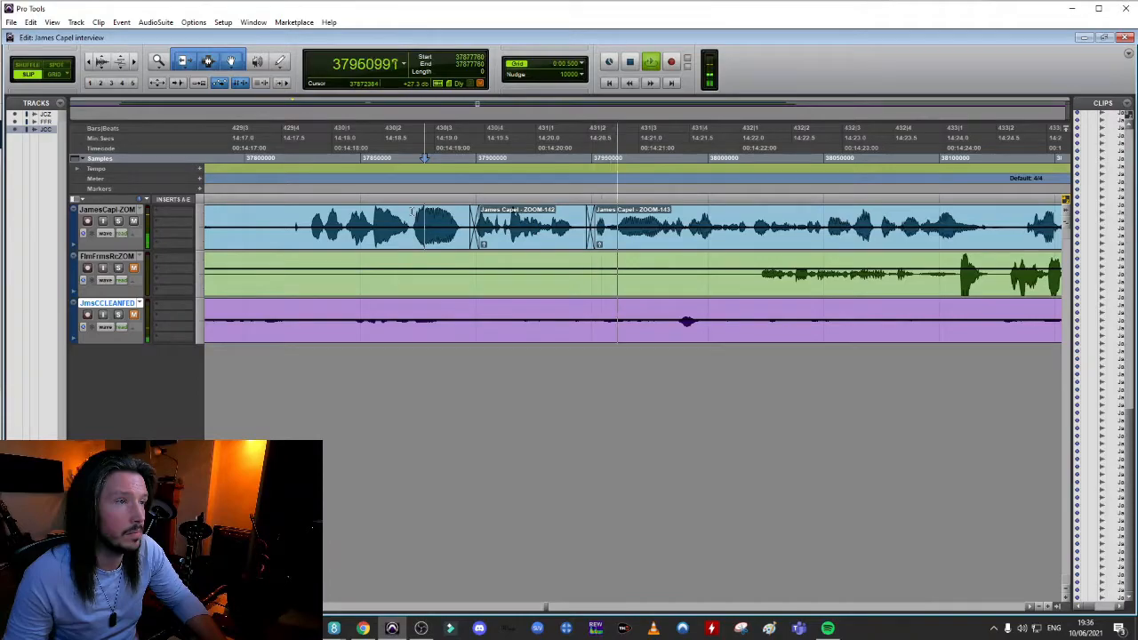
key(space)
Audition the first words of ZOOM-143 closely to find a cut point around 14:21.2
click(618, 157)
key(space)
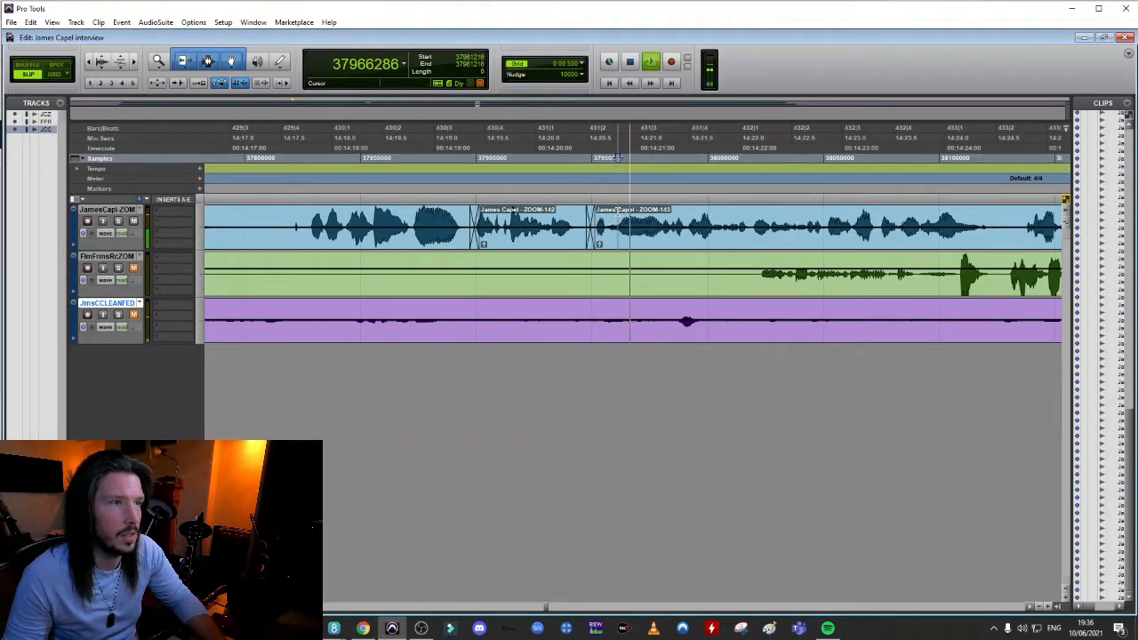
key(space)
key(space)
key(space)
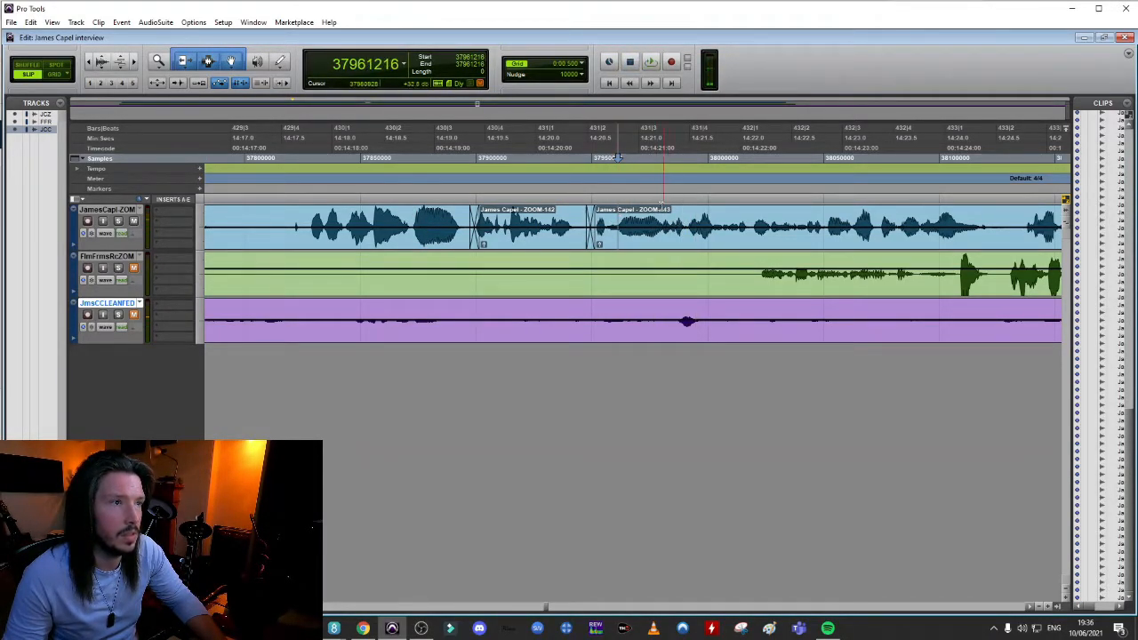
click(662, 215)
key(t)
key(t)
click(466, 213)
key(space)
key(space)
key(space)
key(space)
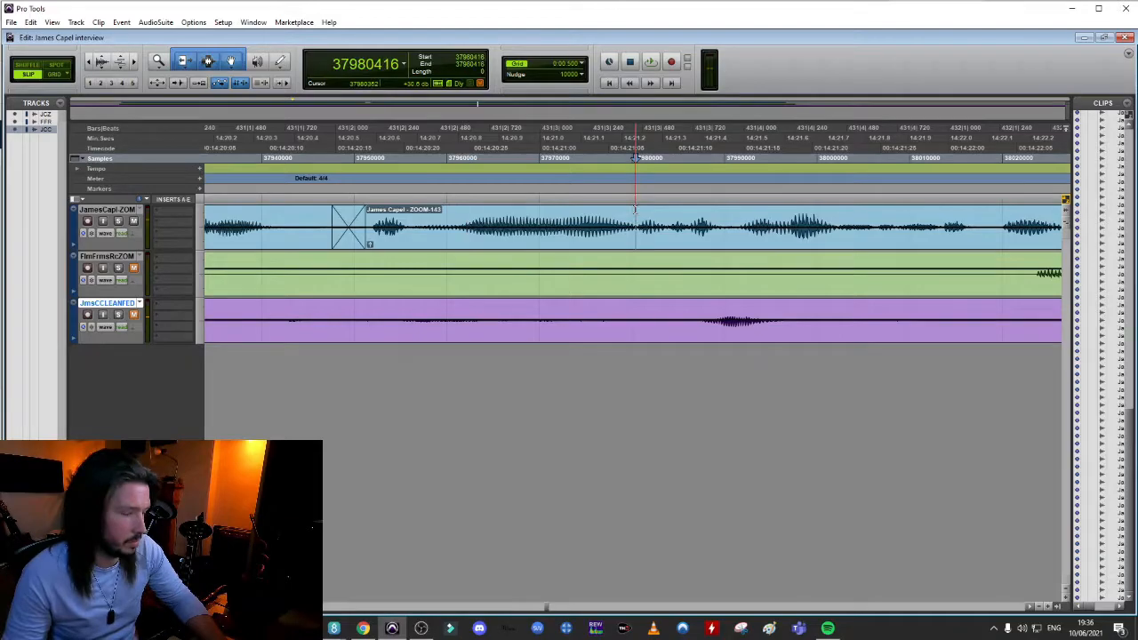
Separate ZOOM-143 at about 14:21.2, pull the later part earlier to about 14:20.9 and audition the join repeatedly
key(b)
drag(652, 244, 513, 247)
click(425, 212)
key(space)
click(408, 213)
key(space)
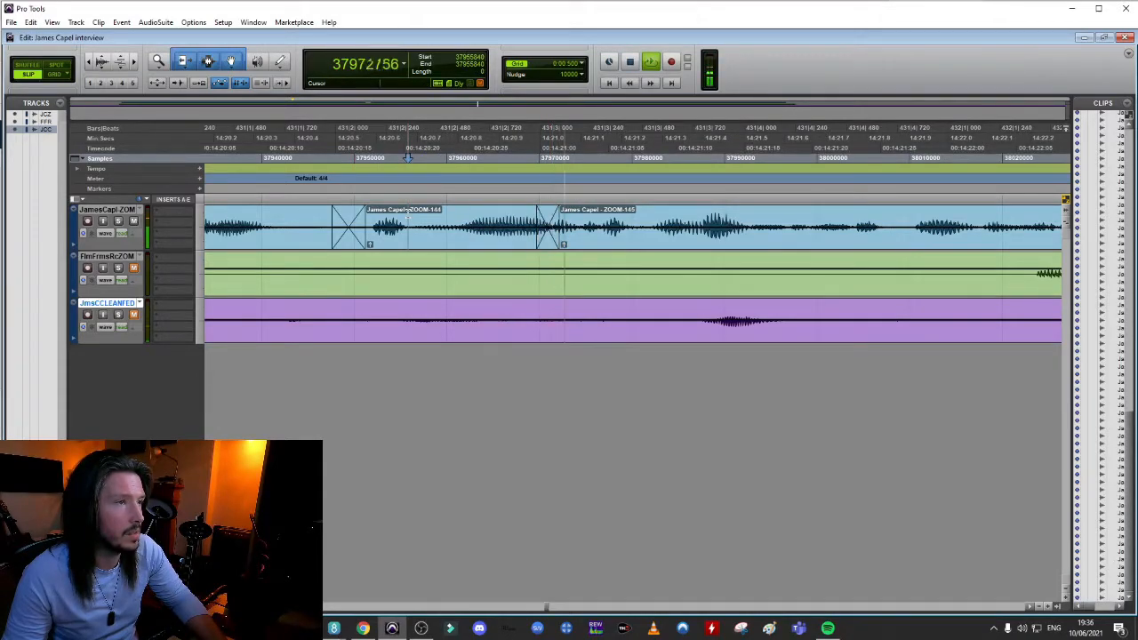
key(space)
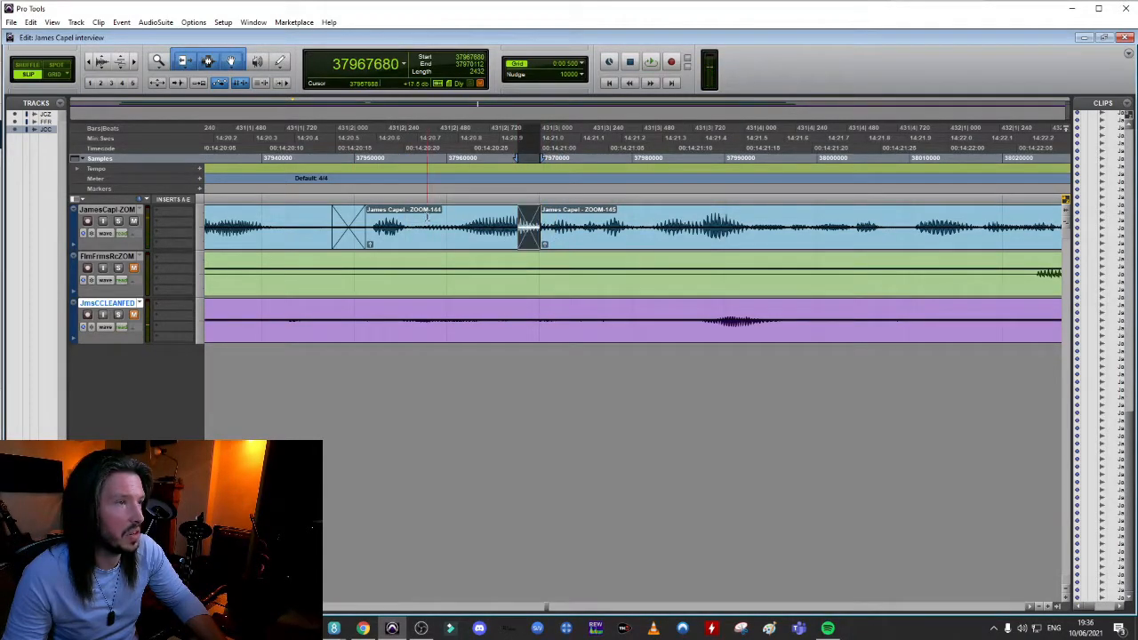
key(space)
key(space)
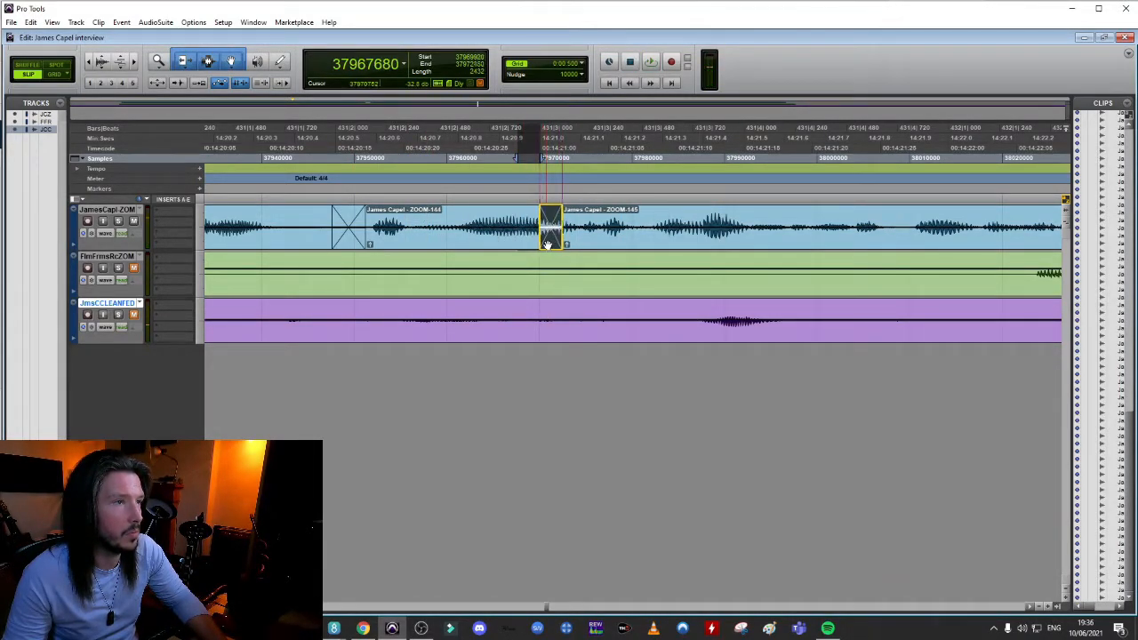
click(394, 213)
key(space)
key(space)
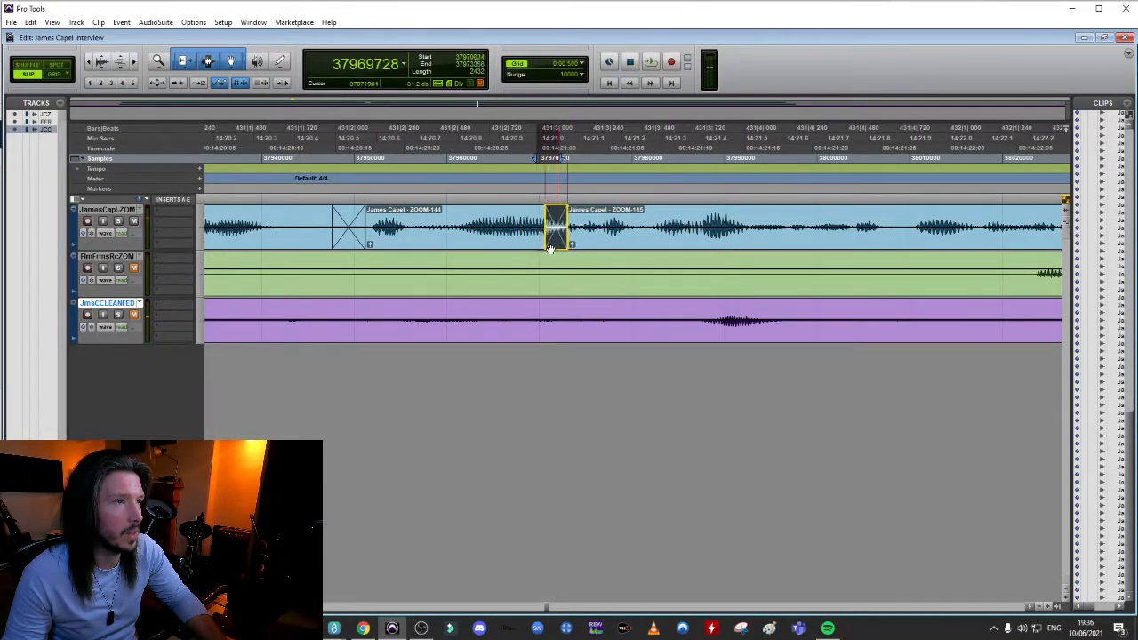
Nudge ZOOM-145 slightly earlier, shift the short crossfade before it slightly later and audition the join
drag(605, 241, 593, 241)
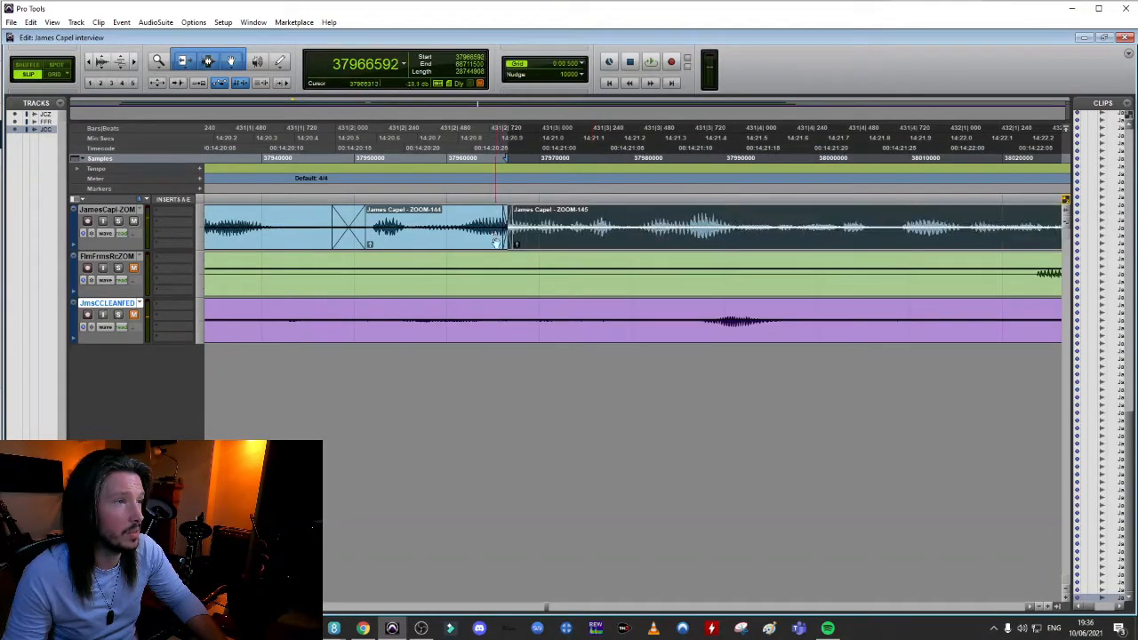
drag(506, 246, 523, 246)
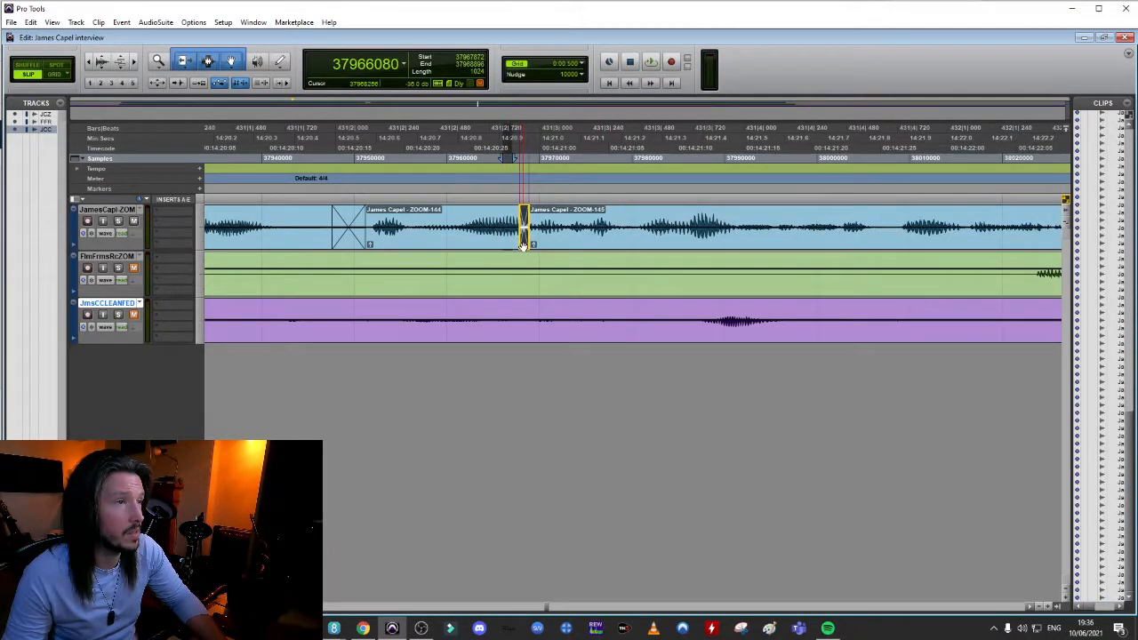
click(310, 218)
key(space)
key(space)
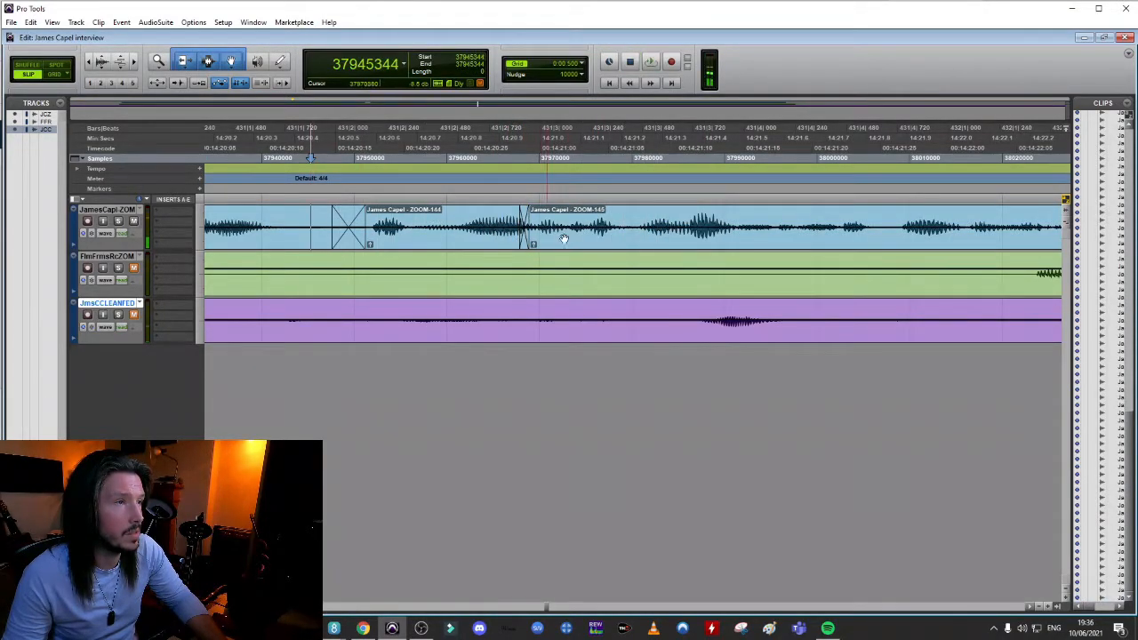
click(454, 213)
Widen the crossfade between ZOOM-144 and ZOOM-145 and audition the join from further back
key(space)
Remove the crossfade before ZOOM-145, shift that clip slightly earlier and audition the join
key(space)
mouse_move(524, 242)
mouse_down()
mouse_move(495, 241)
mouse_move(504, 241)
mouse_up()
drag(504, 242, 537, 242)
click(446, 215)
key(r)
key(r)
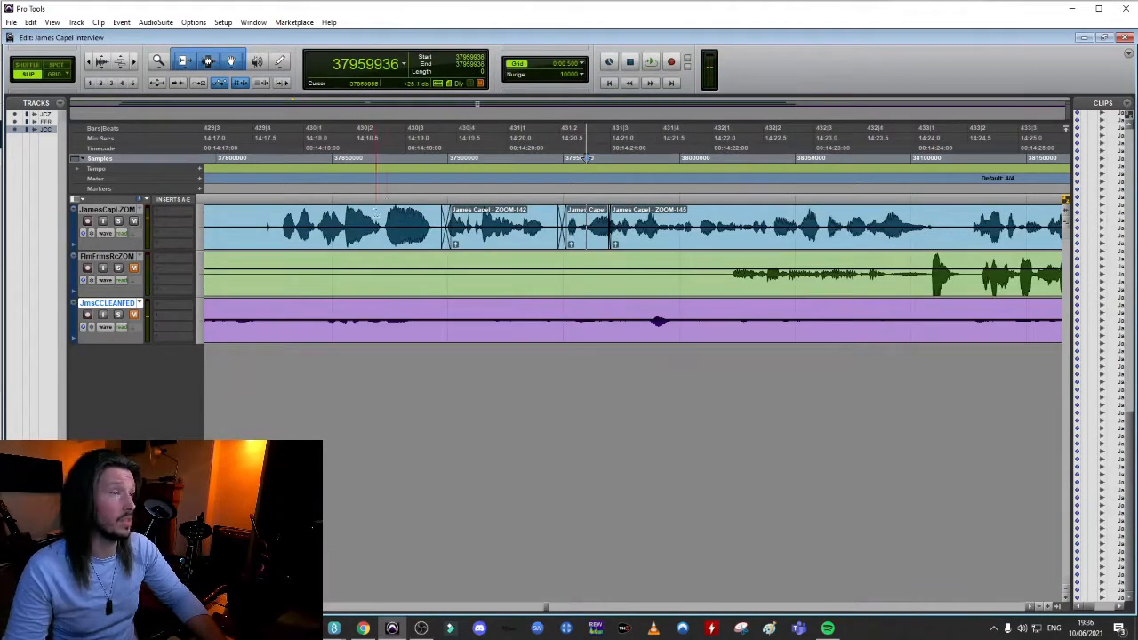
click(376, 213)
Crossfade ZOOM-144 into ZOOM-145 at about 14:20.95 and audition the join
key(space)
key(space)
click(617, 221)
key(t)
key(t)
key(t)
click(563, 238)
key(Delete)
drag(642, 244, 609, 241)
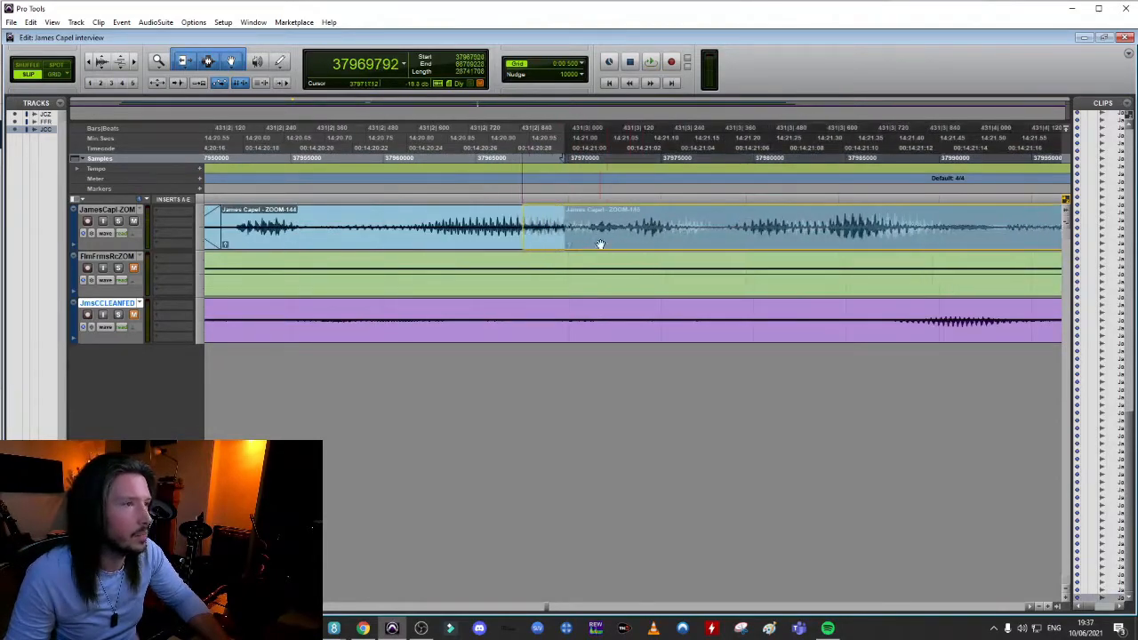
click(330, 213)
key(space)
key(space)
drag(531, 244, 538, 245)
click(335, 212)
key(space)
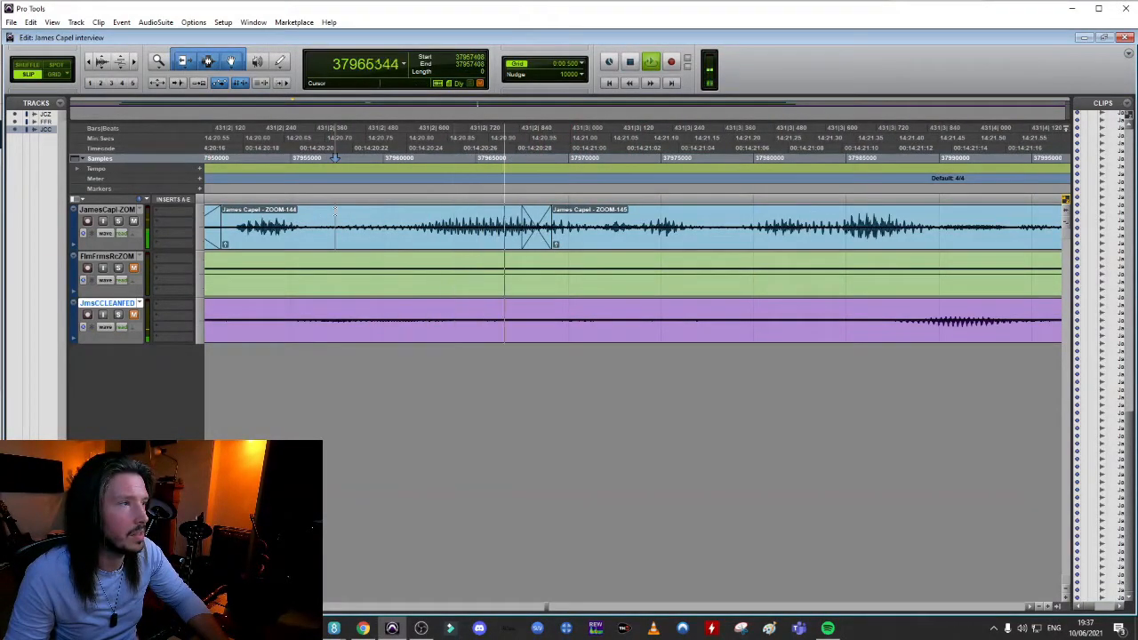
key(space)
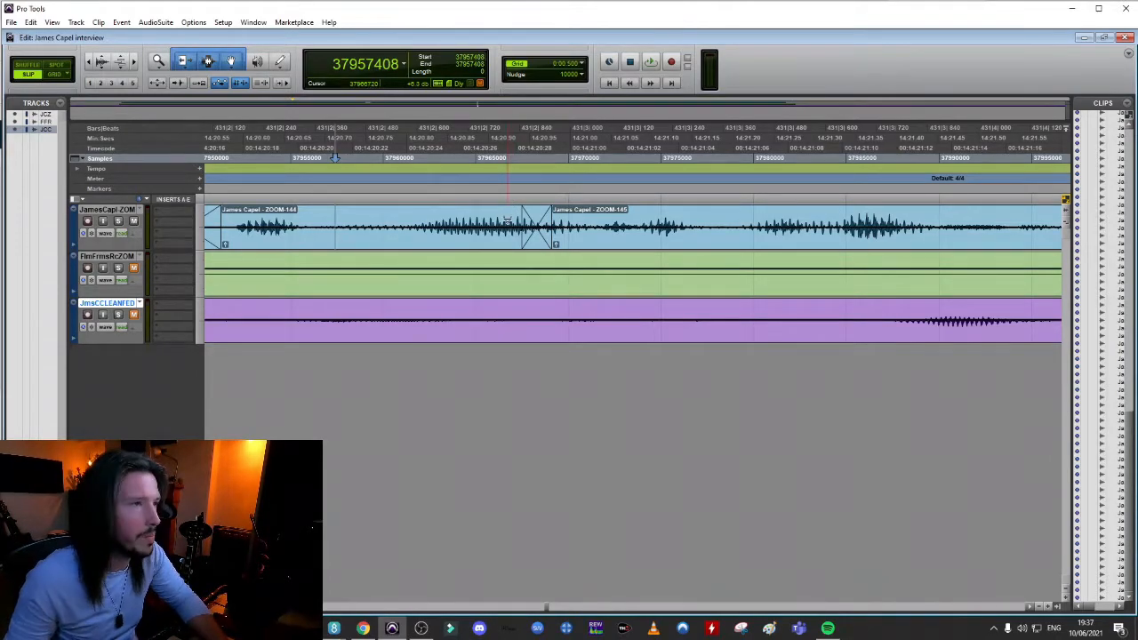
Play back the dialogue from ZOOM-142 through the joins into ZOOM-145
key(r)
key(r)
key(space)
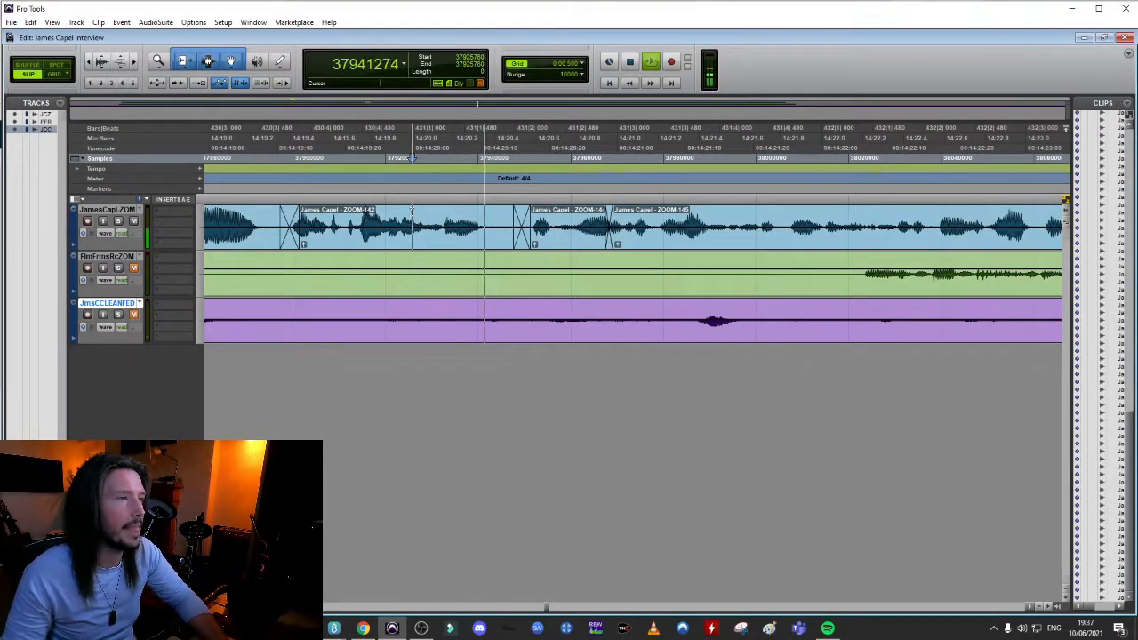
key(space)
key(space)
Separate ZOOM-145 at about 14:22.8, audition the speech leading into the cut and undo the last change
key(space)
key(space)
key(space)
click(708, 224)
key(b)
mouse_move(749, 242)
mouse_down()
mouse_move(713, 245)
mouse_move(748, 235)
mouse_up()
click(598, 222)
key(space)
key(space)
click(465, 222)
key(space)
key(space)
key(ctrl+z)
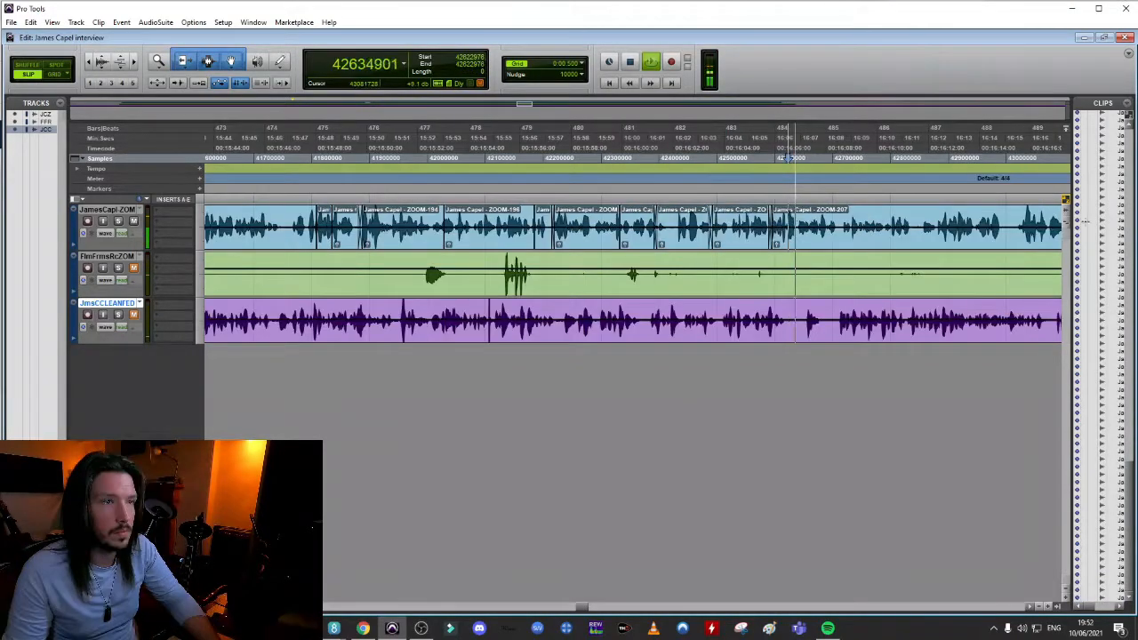
Separate ZOOM-207 at about 16:07, pull the later part earlier to about 16:06.7 with a crossfade and audition it
key(space)
click(795, 214)
key(ctrl+bracketright)
key(ctrl+bracketright)
key(ctrl+bracketright)
key(ctrl+bracketright)
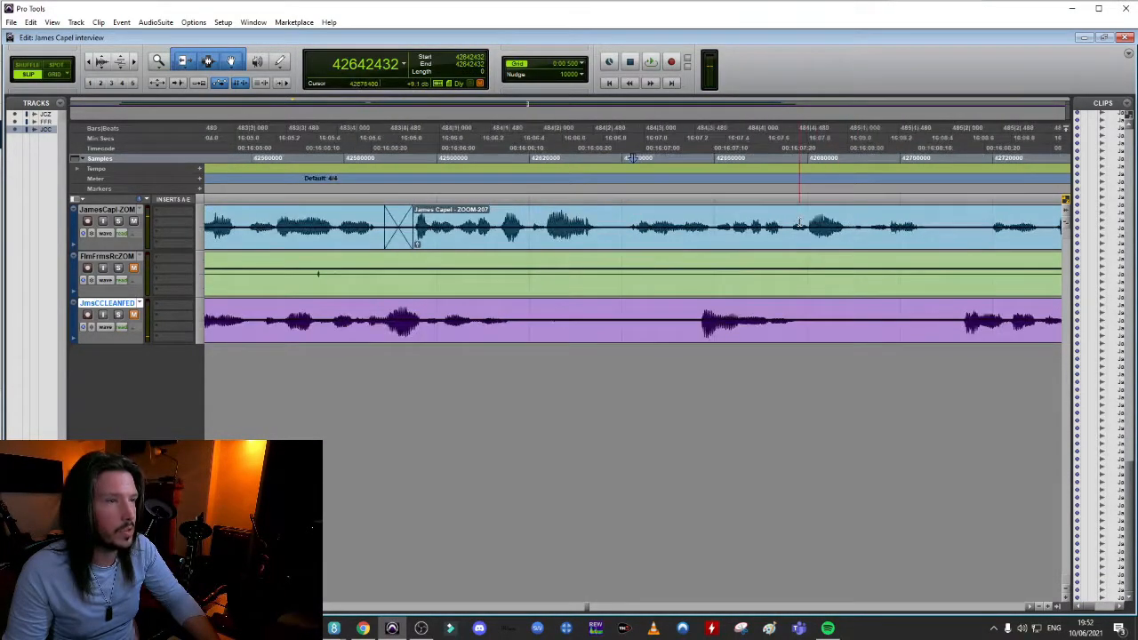
key(space)
key(space)
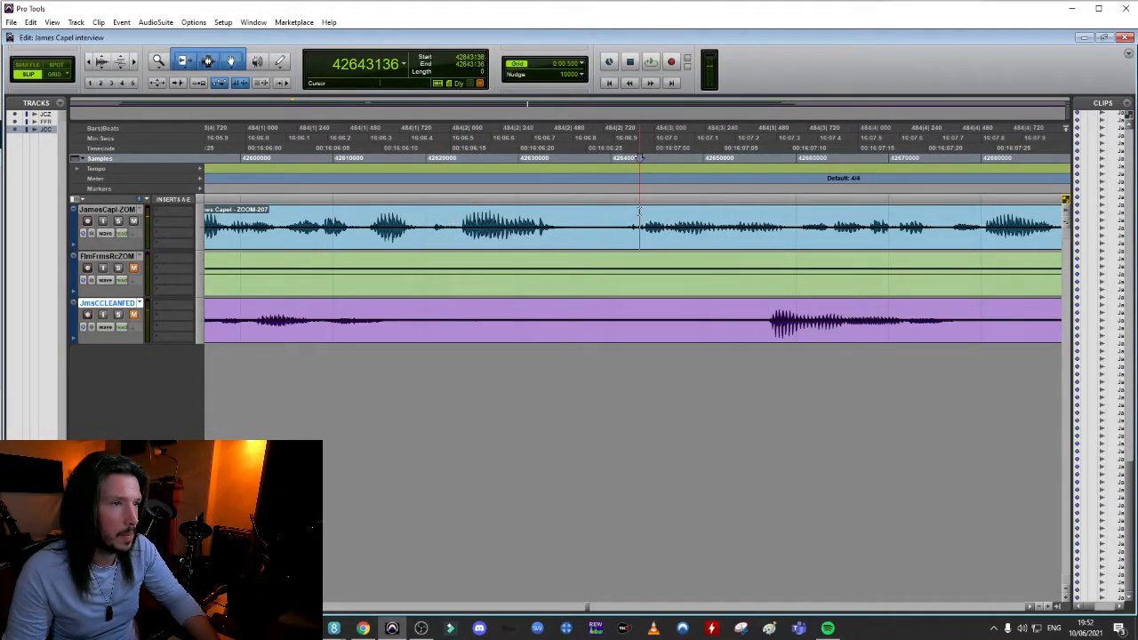
key(b)
drag(694, 247, 535, 248)
click(343, 211)
key(space)
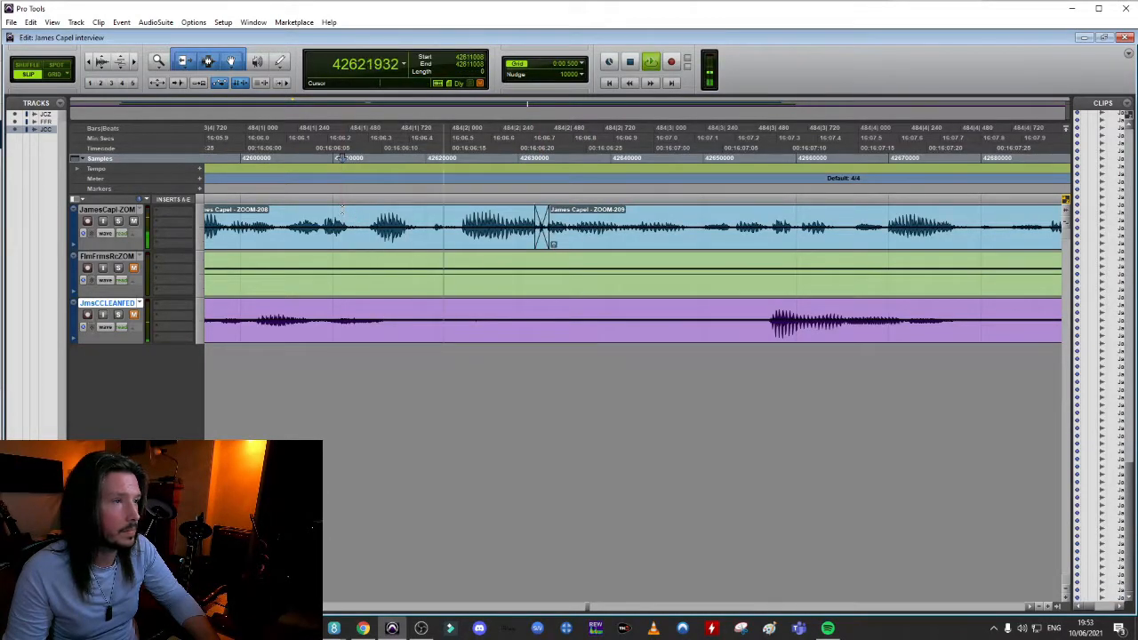
Try separating ZOOM-209 after 16:08 and pulling the later part earlier, undoing both edits
key(space)
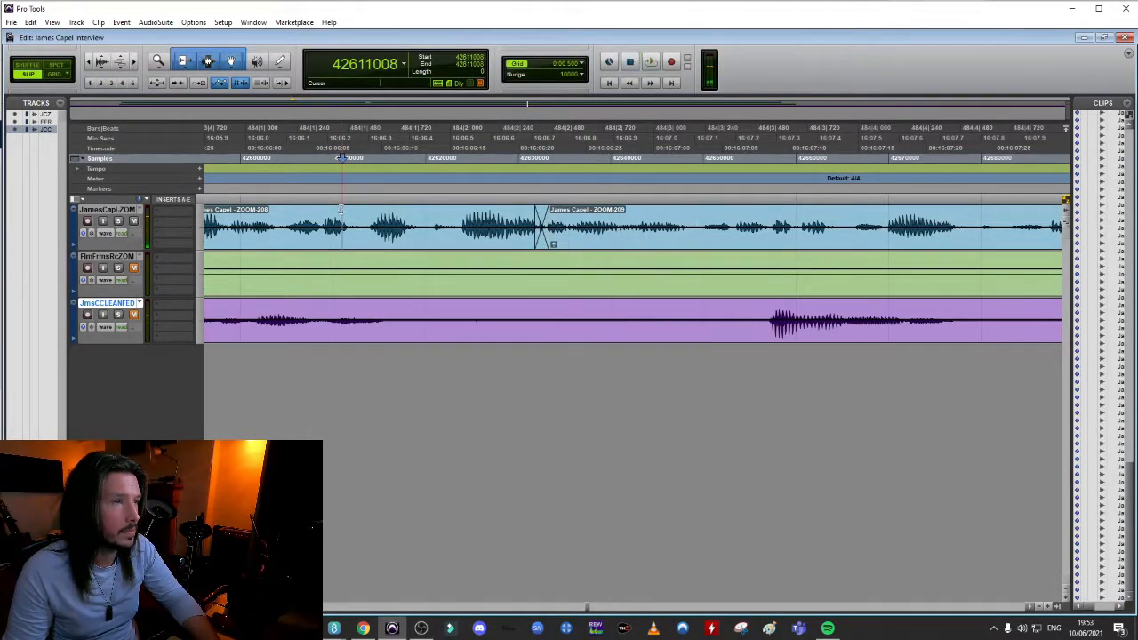
key(ctrl+bracketleft)
Separate ZOOM-209 again after 16:08, crossfade the later part in at about 16:08.2 and audition the joins from 16:07
key(space)
click(817, 222)
key(b)
drag(861, 249, 757, 248)
key(ctrl+z)
key(ctrl+z)
click(784, 222)
key(b)
key(space)
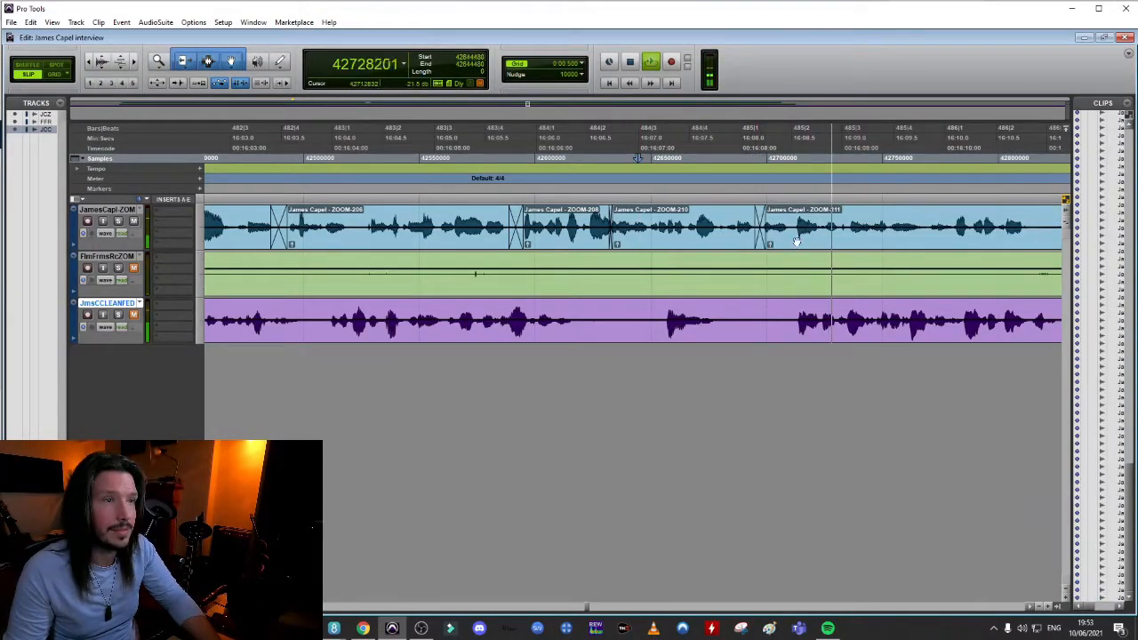
key(ctrl+bracketright)
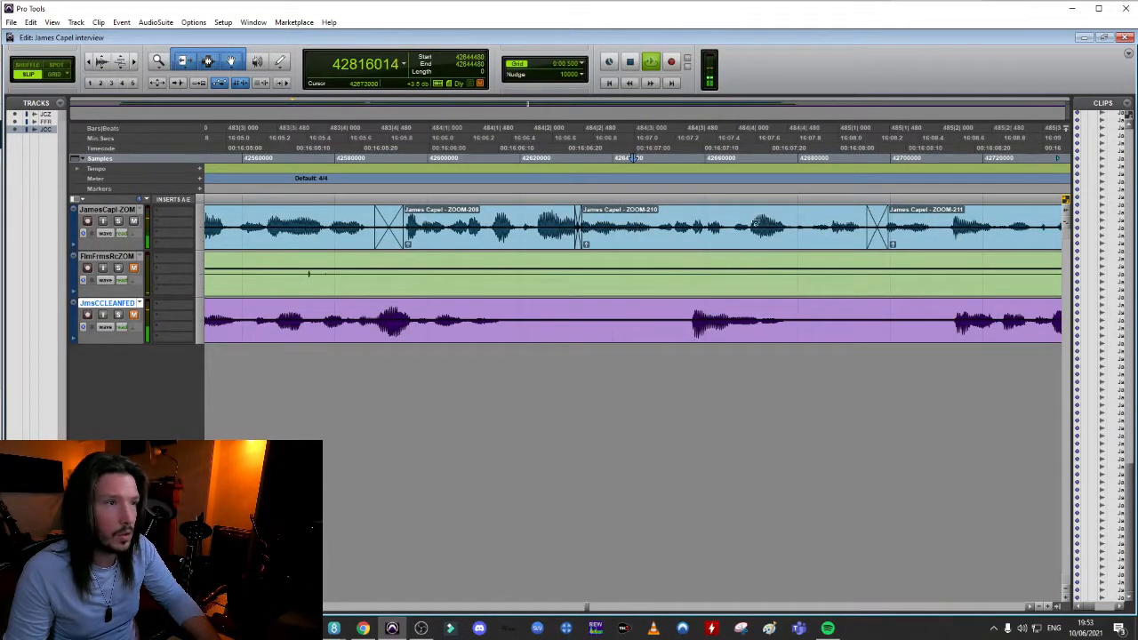
key(space)
key(ctrl+bracketleft)
key(space)
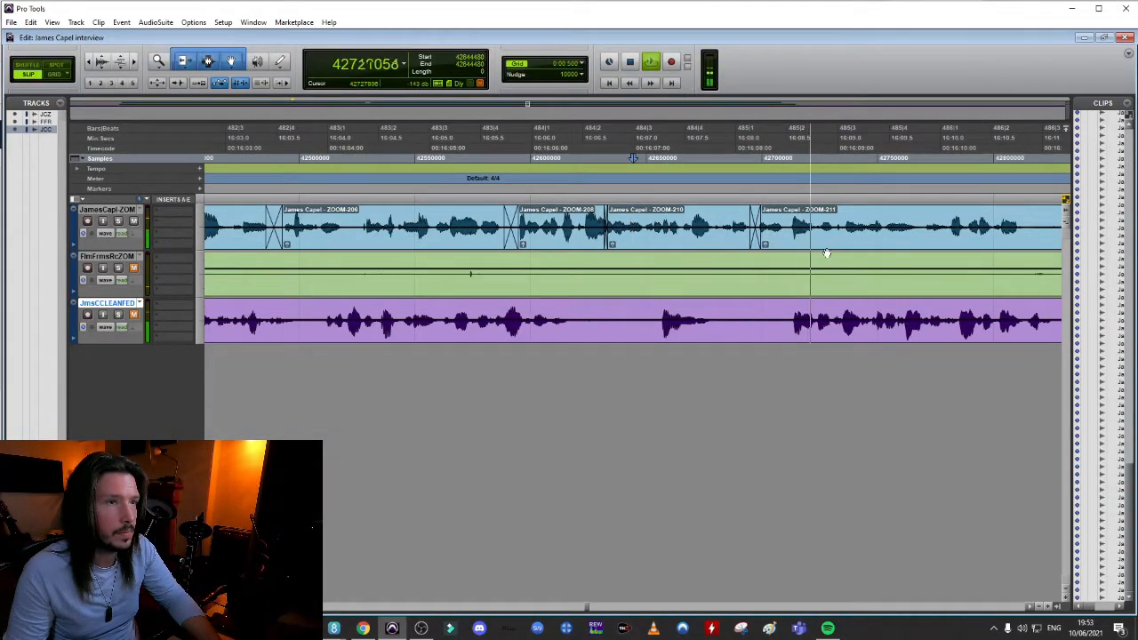
key(space)
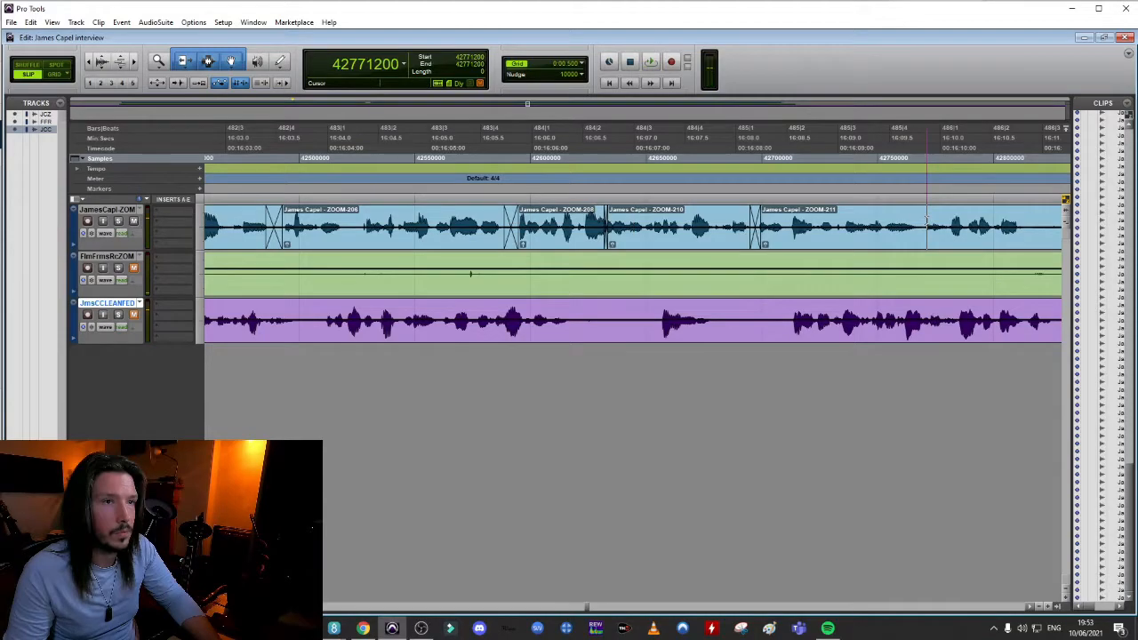
Separate ZOOM-211 before the phrase near 16:10, pull that phrase earlier to about 16:09.6 with a short crossfade and audition it
key(ctrl+bracketright)
click(462, 212)
key(space)
key(space)
drag(697, 244, 515, 250)
click(307, 216)
Audition the joins from about 16:07.5 and close the pause in ZOOM-213, crossfading the following speech in at about 16:10.8
key(space)
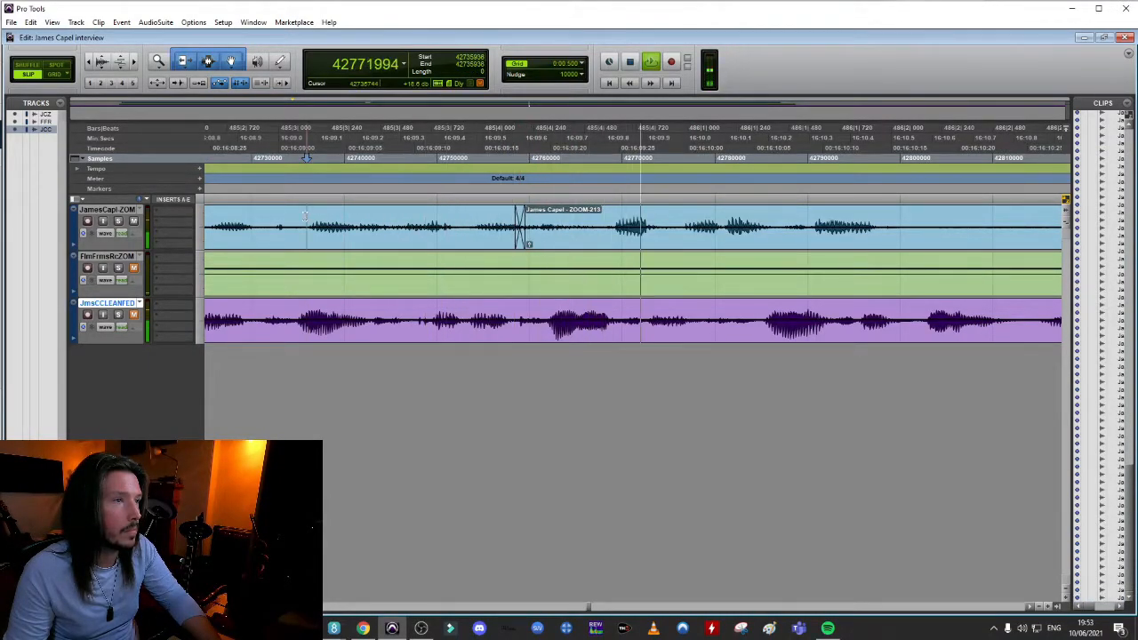
key(r)
key(r)
key(space)
click(393, 211)
key(space)
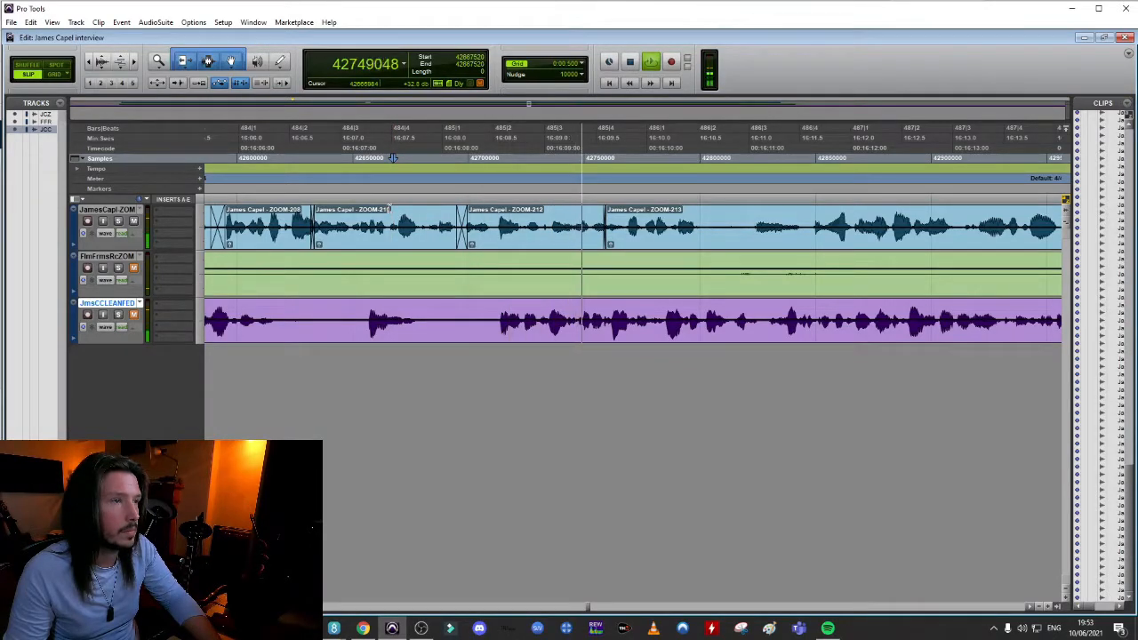
key(space)
key(space)
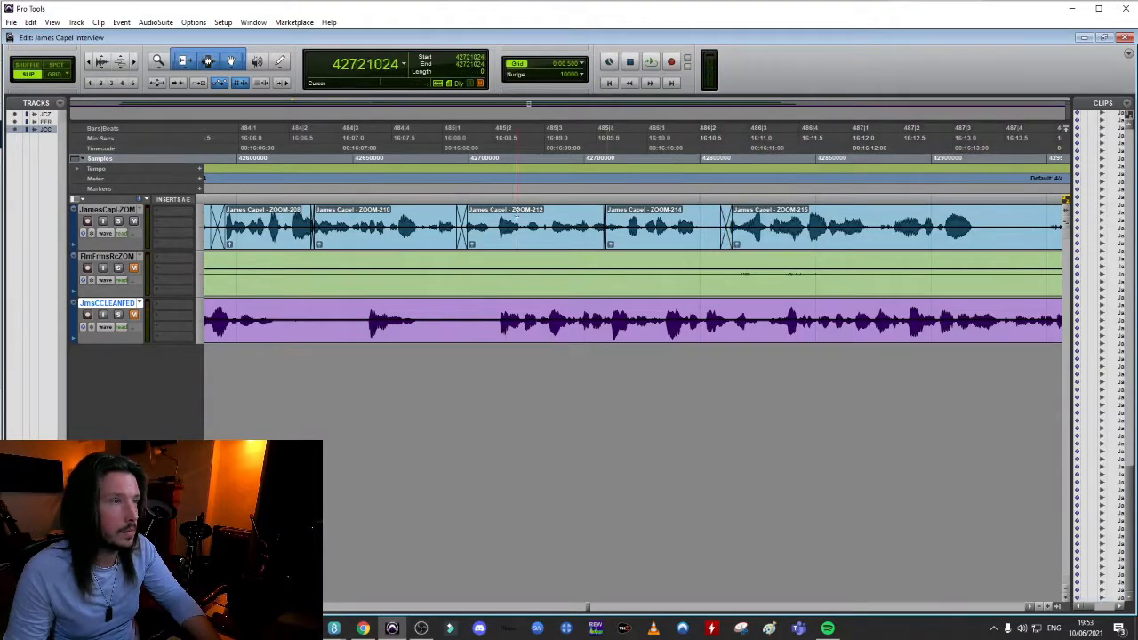